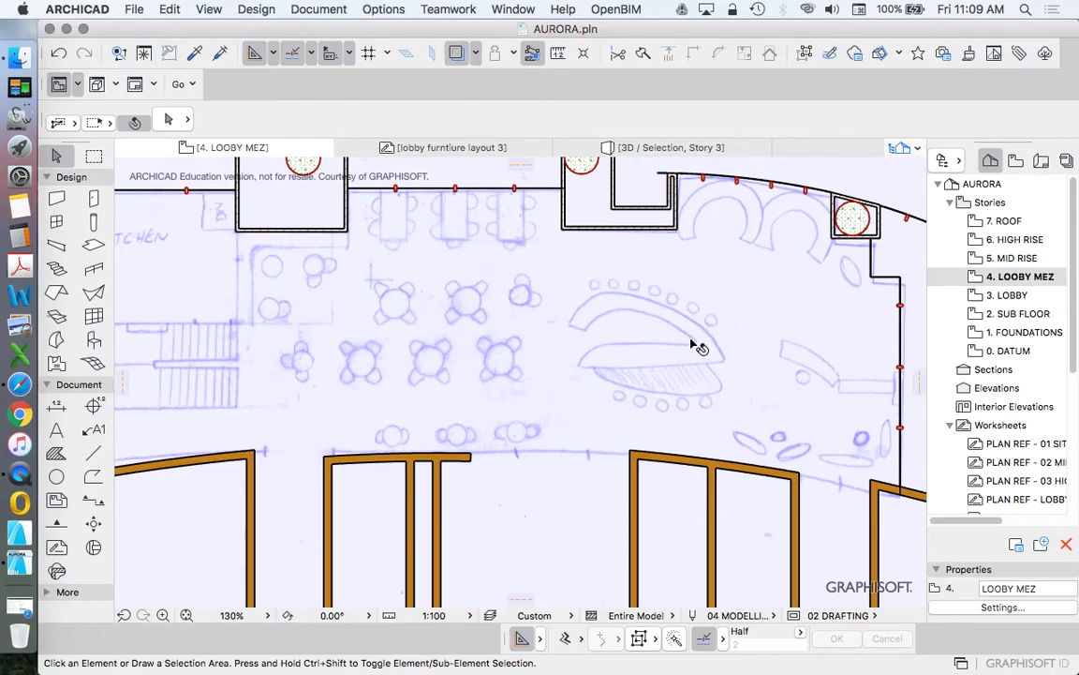
- Trace the outer curved edge of the sketched counter with a spline from its open upper end to its pointed tip
{"action": "scroll", "coordinate": [698, 347], "scroll_direction": "up", "scroll_amount": 5}
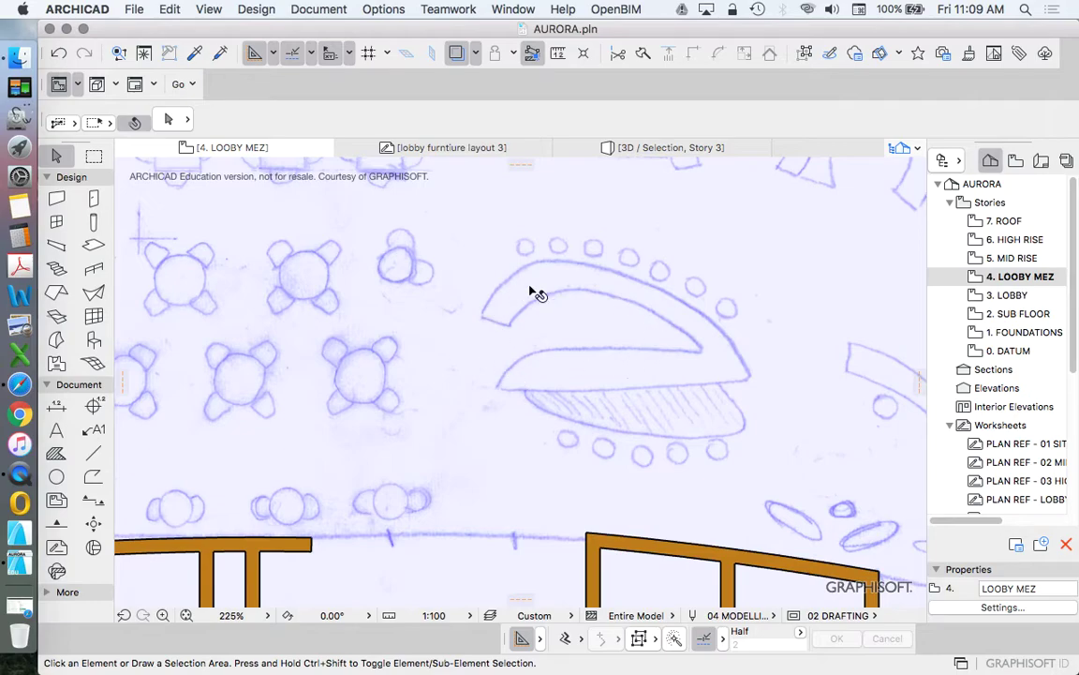
{"action": "scroll", "coordinate": [656, 300], "scroll_direction": "up", "scroll_amount": 2}
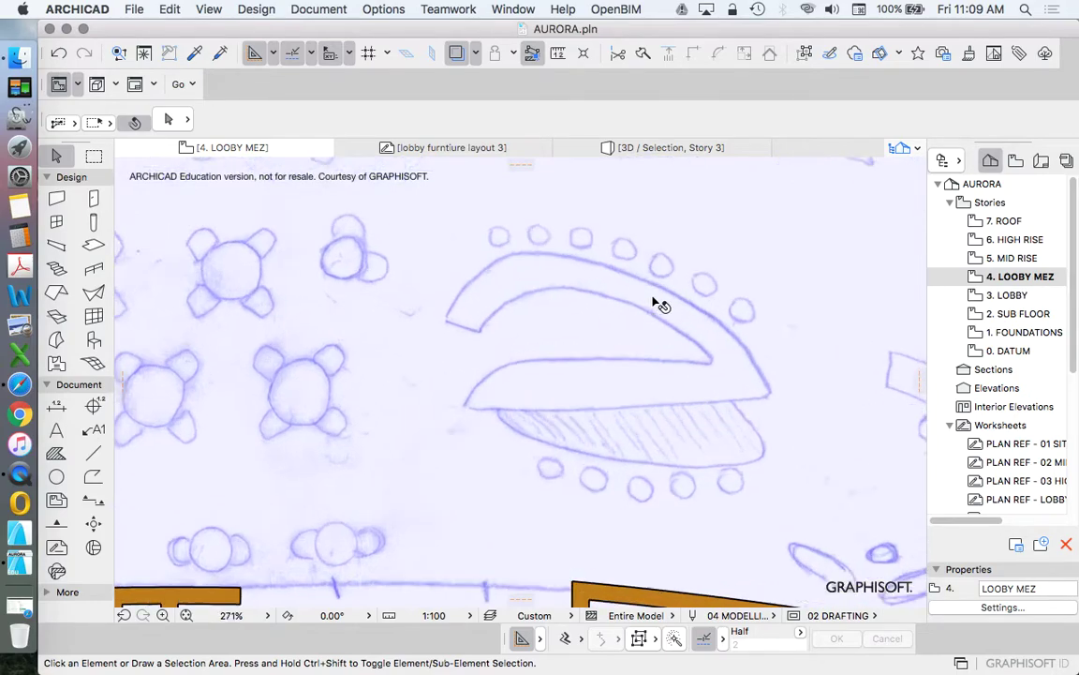
{"action": "scroll", "coordinate": [660, 305], "scroll_direction": "up", "scroll_amount": 1}
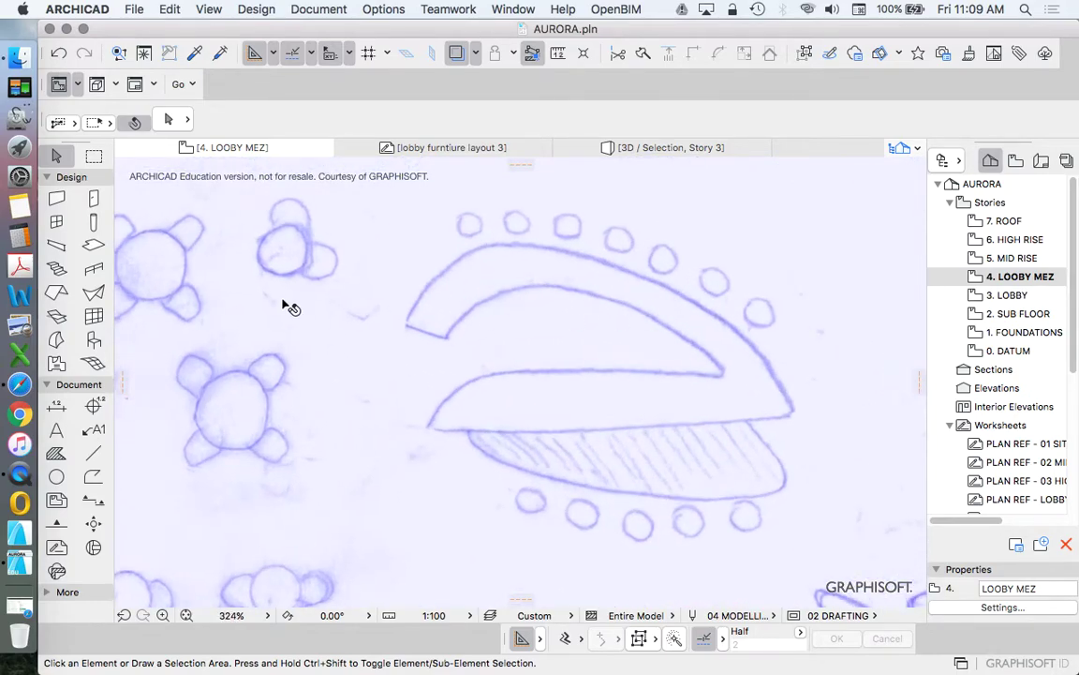
{"action": "left_click", "coordinate": [67, 591]}
{"action": "left_click", "coordinate": [56, 494]}
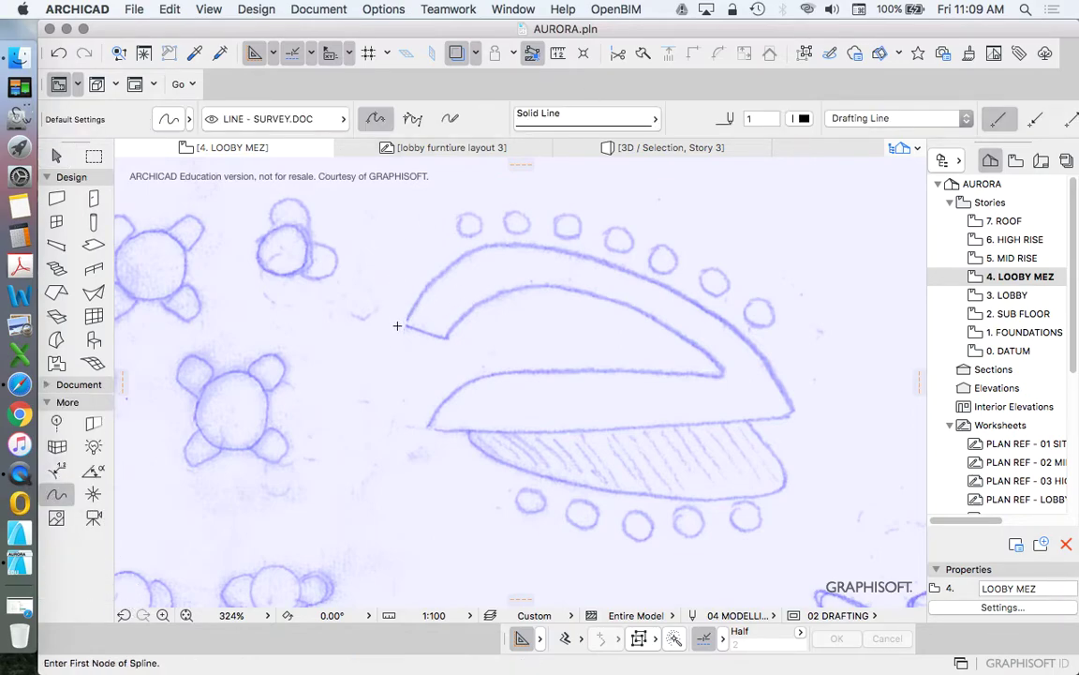
{"action": "left_click", "coordinate": [405, 324]}
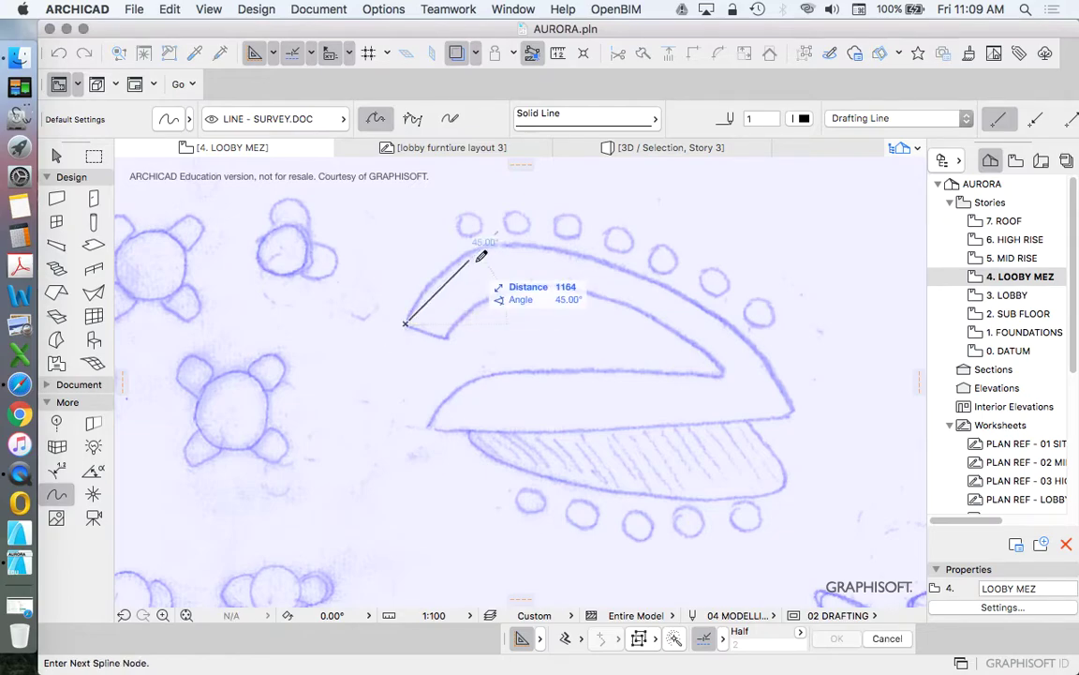
{"action": "left_click", "coordinate": [470, 247]}
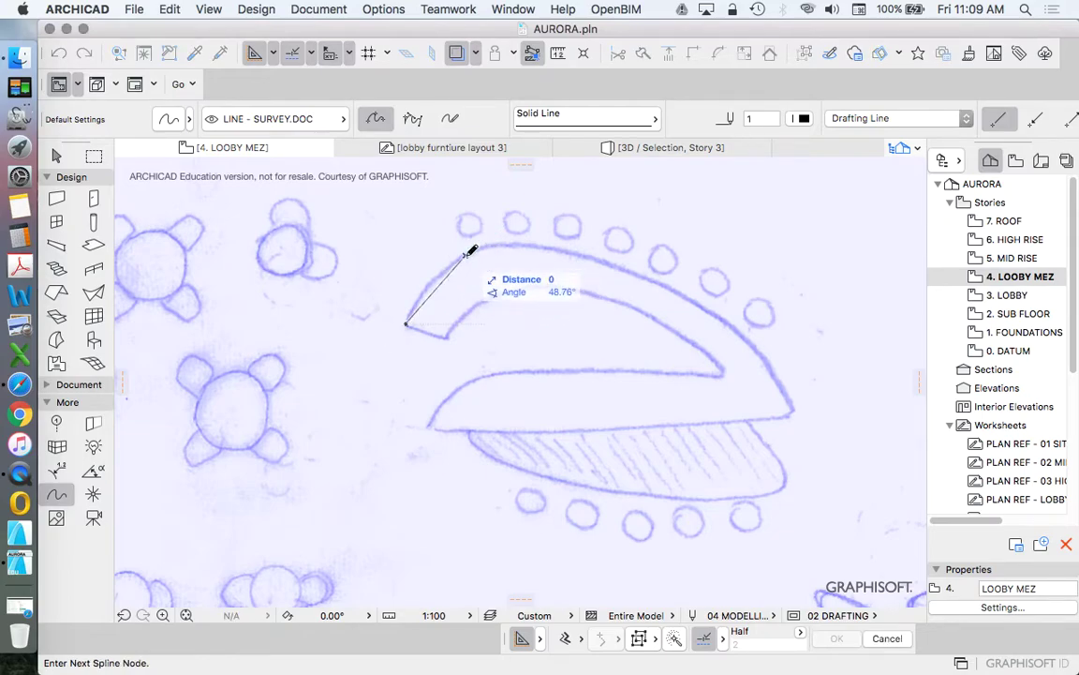
{"action": "left_click", "coordinate": [653, 281]}
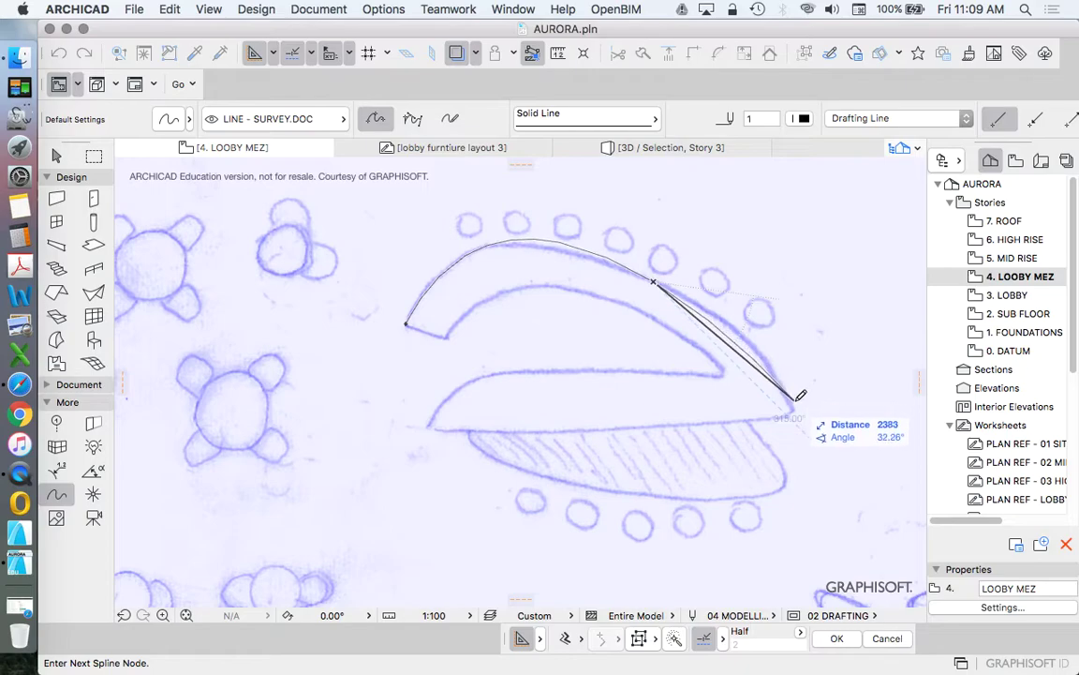
{"action": "left_click", "coordinate": [751, 344]}
{"action": "double_click", "coordinate": [795, 409]}
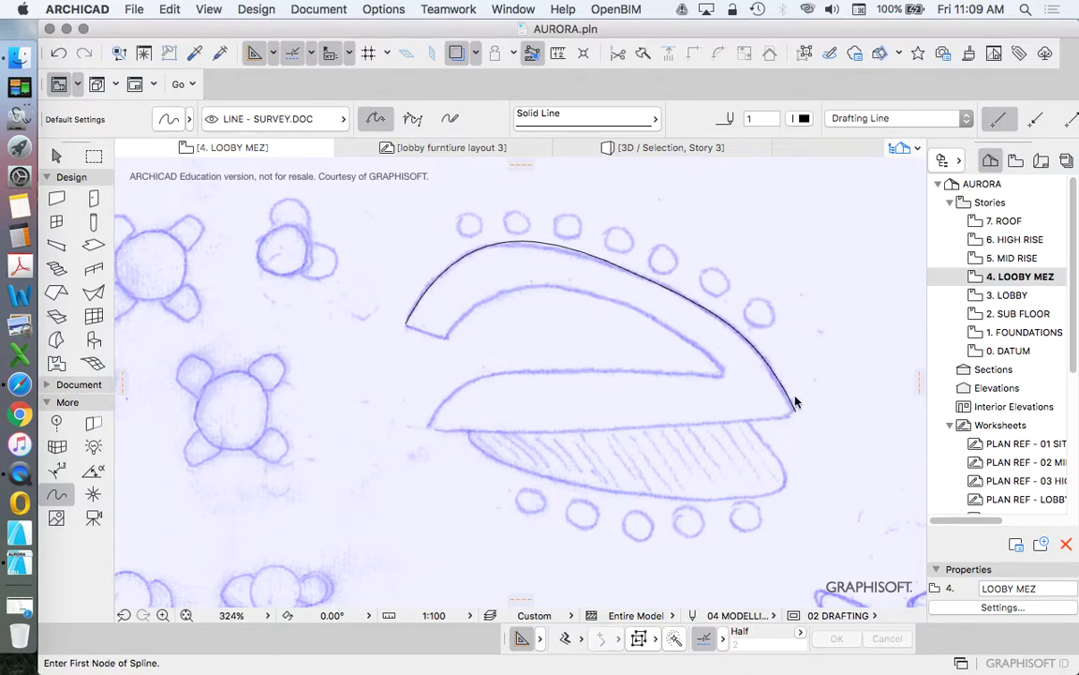
- Hide the sketch reference and smooth the outer spline by shifting the two nodes nearest the counter's pointed tip
{"action": "left_click", "coordinate": [454, 54]}
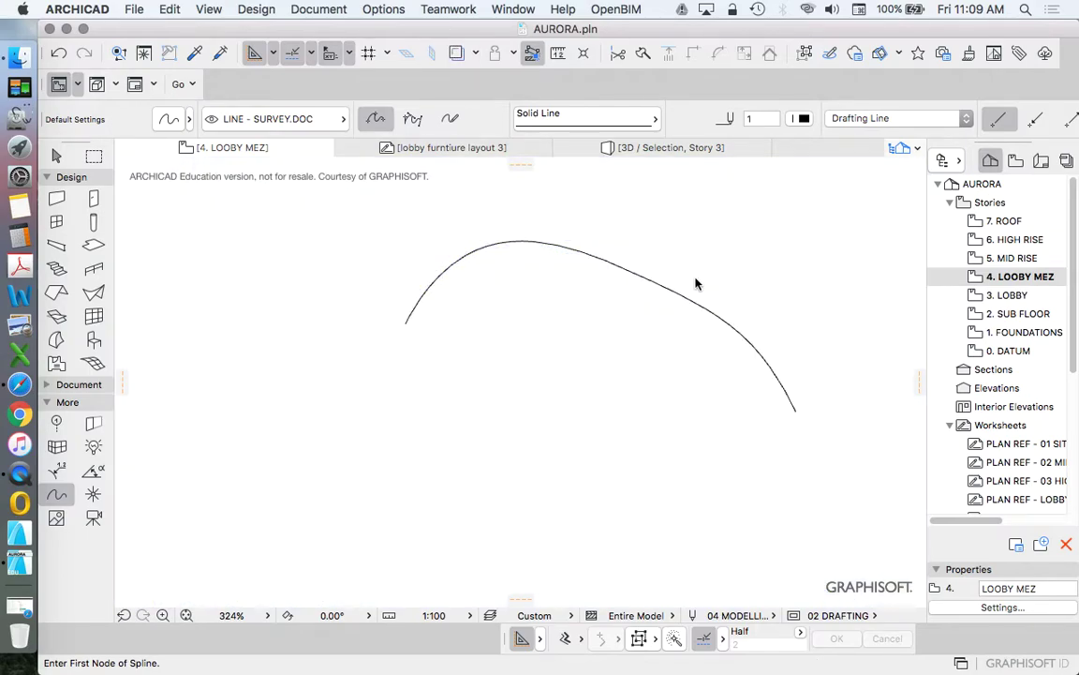
{"action": "scroll", "coordinate": [687, 285], "scroll_direction": "up", "scroll_amount": 1}
{"action": "left_click", "coordinate": [660, 292], "text": "shift"}
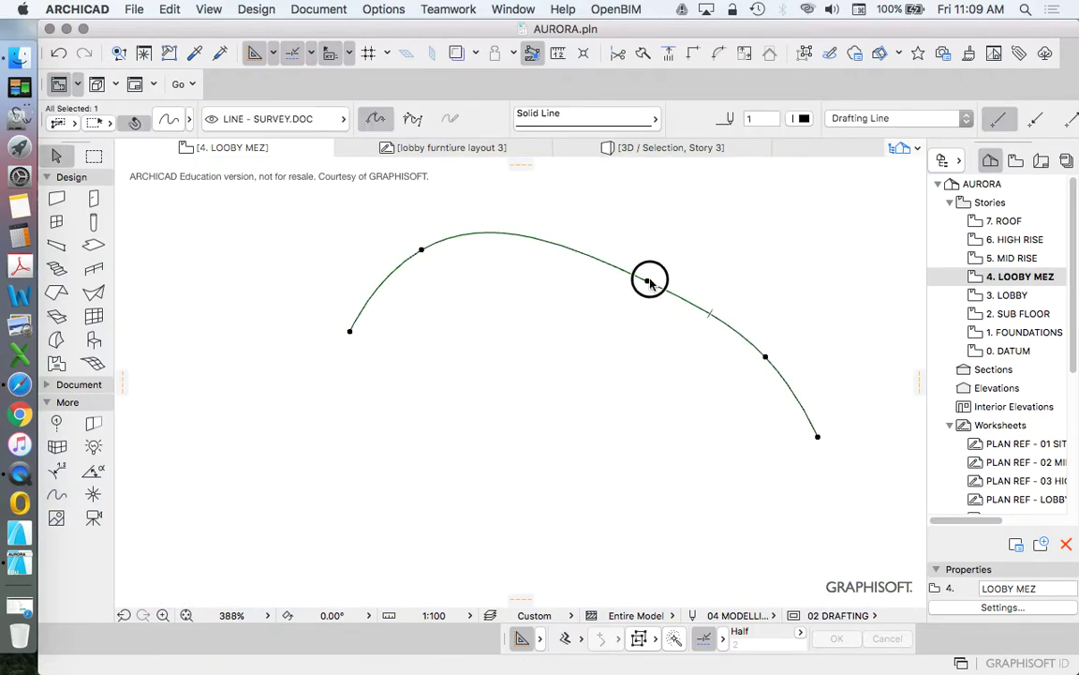
{"action": "left_click", "coordinate": [647, 281]}
{"action": "left_click", "coordinate": [657, 283]}
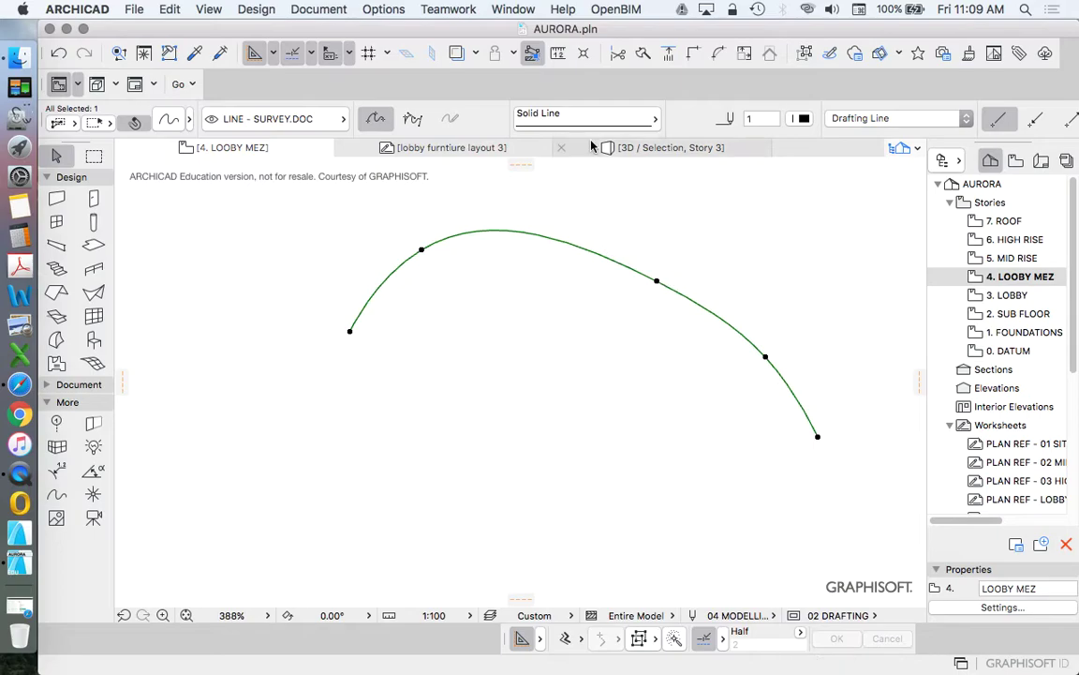
{"action": "left_click", "coordinate": [769, 353]}
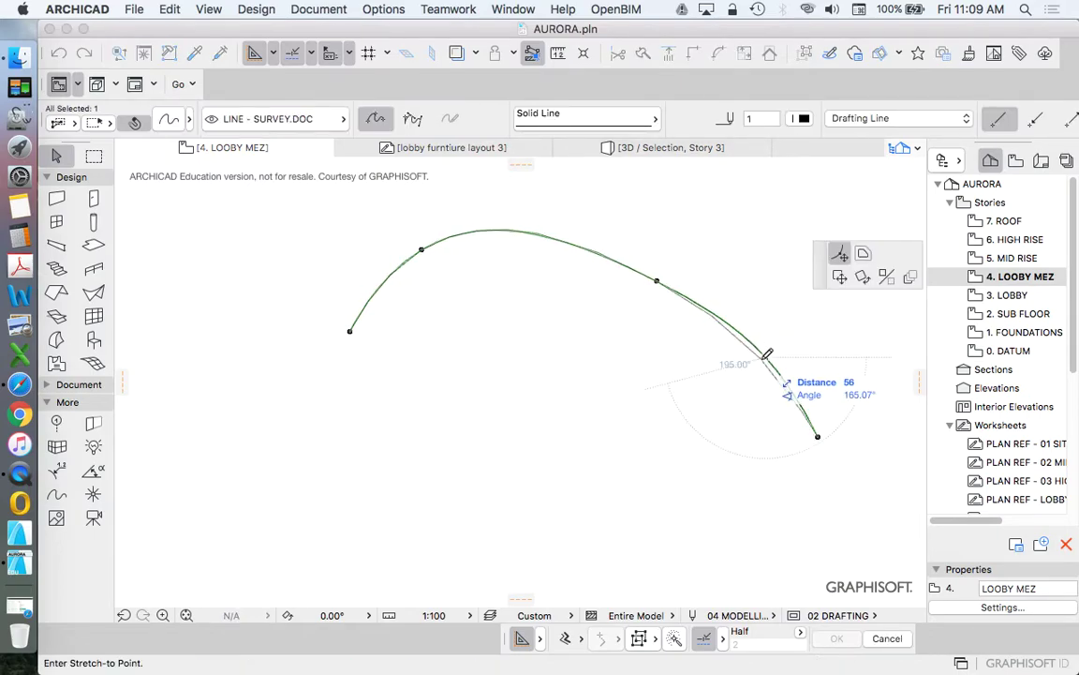
{"action": "left_click", "coordinate": [761, 358]}
{"action": "left_click", "coordinate": [685, 247]}
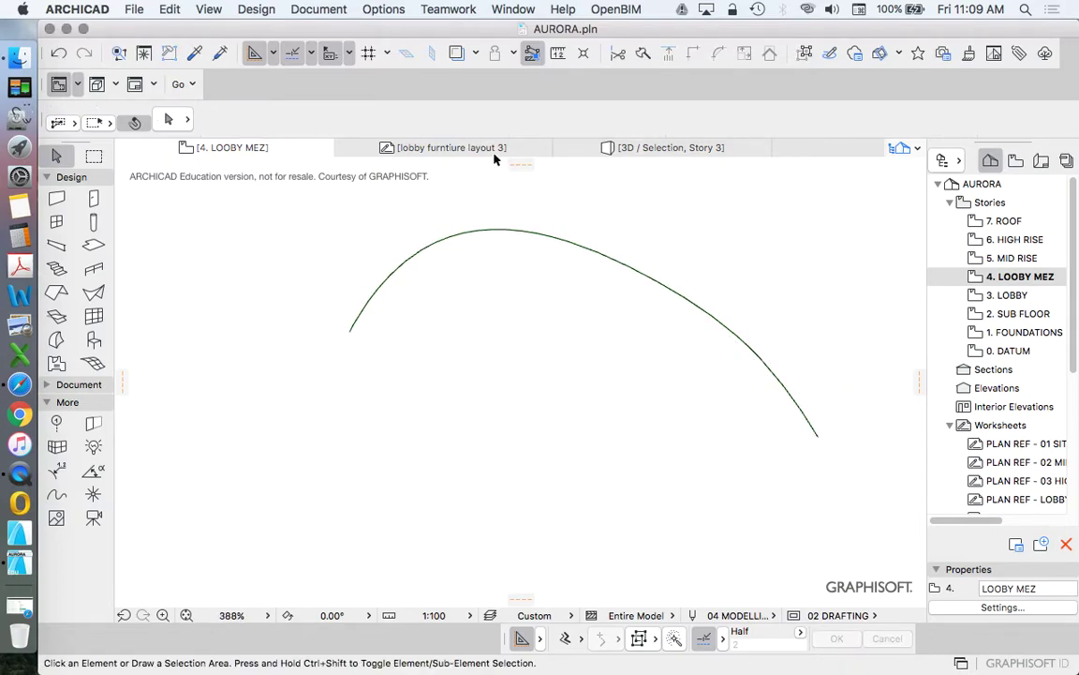
- Compare the curve with the sketch reference, keep the reference shown, and trace the counter's lower edge with a spline starting at the pointed tip
{"action": "left_click", "coordinate": [457, 54]}
{"action": "scroll", "coordinate": [439, 225], "scroll_direction": "down", "scroll_amount": 4}
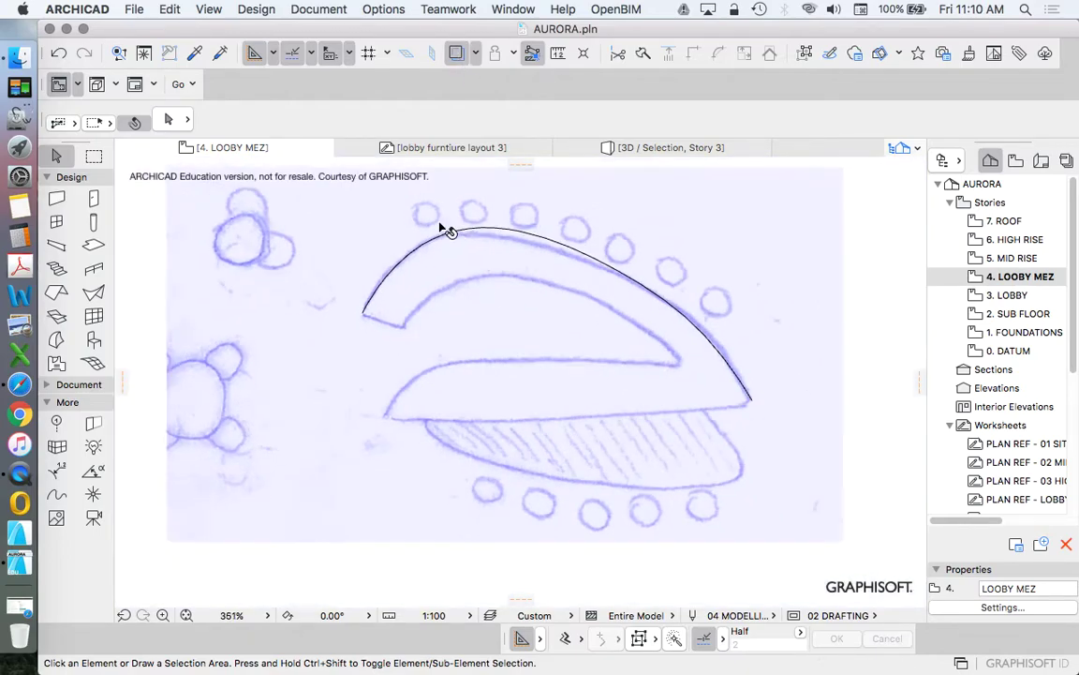
{"action": "left_click", "coordinate": [458, 56]}
{"action": "scroll", "coordinate": [457, 216], "scroll_direction": "up", "scroll_amount": 1}
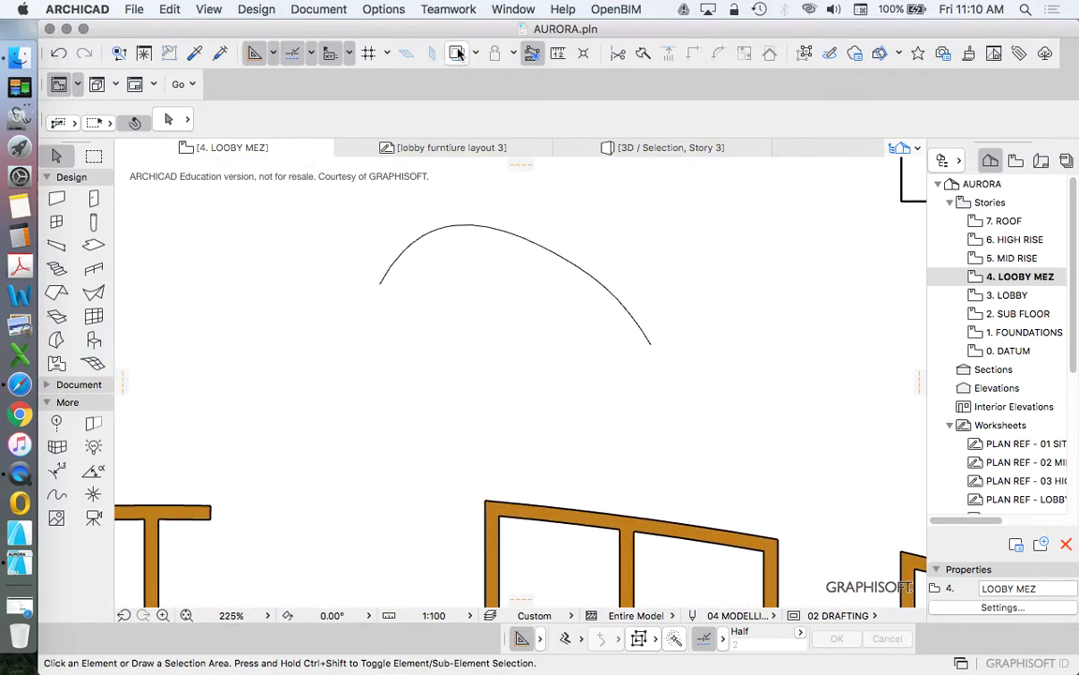
{"action": "left_click", "coordinate": [457, 53]}
{"action": "left_click", "coordinate": [635, 319], "text": "alt"}
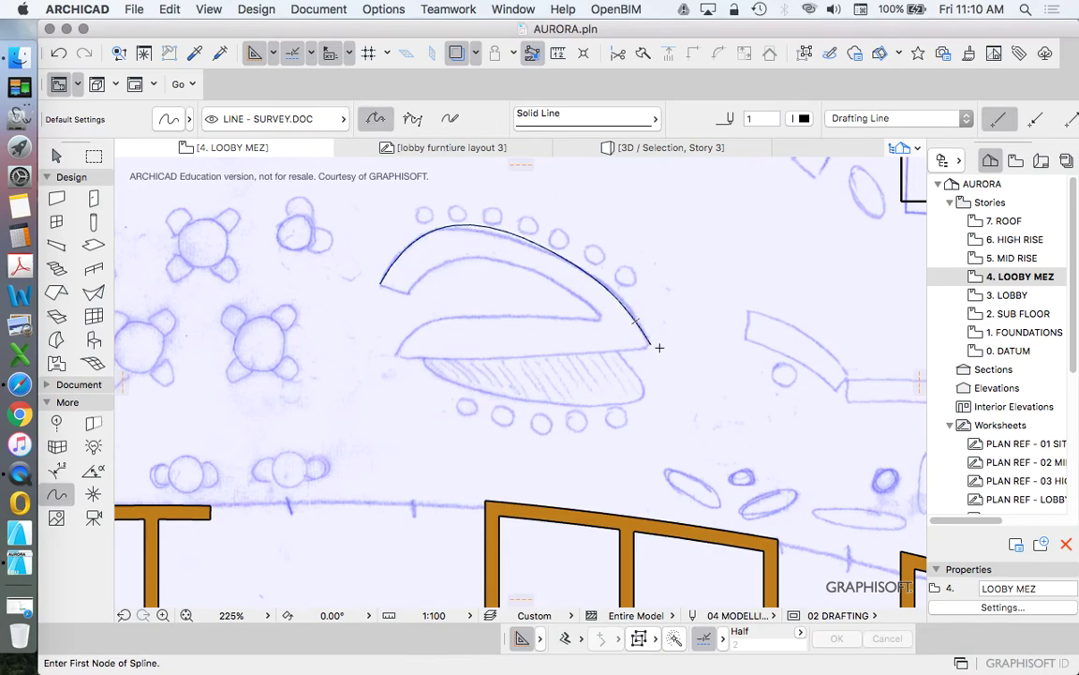
{"action": "left_click", "coordinate": [650, 344]}
{"action": "scroll", "coordinate": [533, 351], "scroll_direction": "up", "scroll_amount": 3}
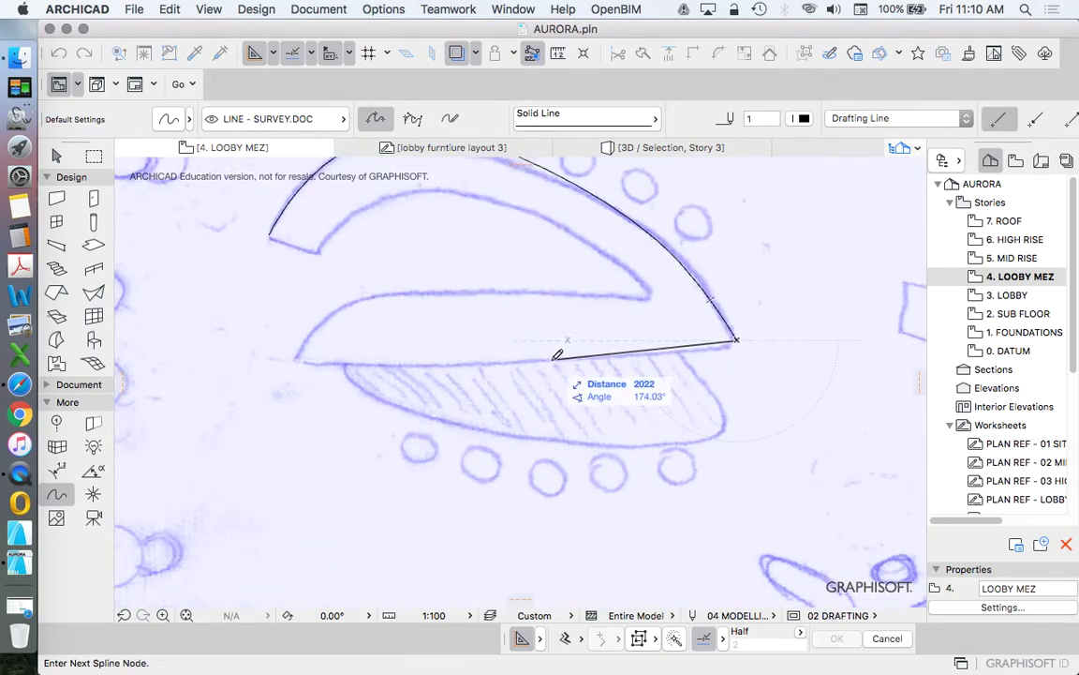
{"action": "left_click", "coordinate": [550, 359]}
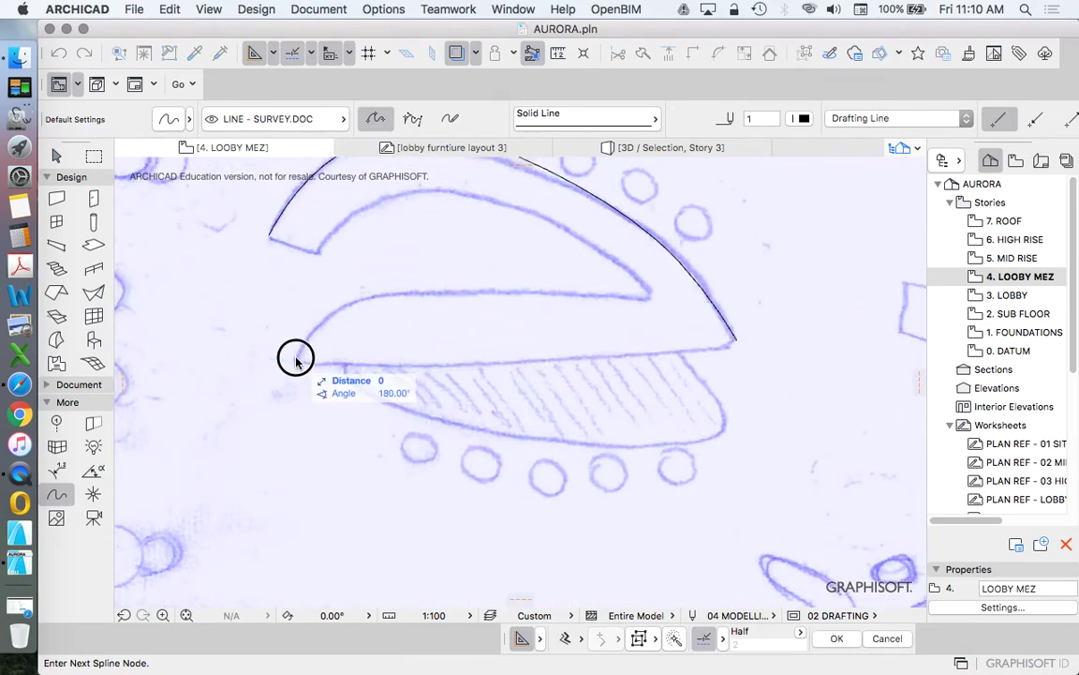
{"action": "double_click", "coordinate": [298, 356]}
- Trace the rounded end and upper edge of the counter's lower arm with a spline ending at the inner corner
{"action": "left_click", "coordinate": [296, 356]}
{"action": "scroll", "coordinate": [321, 329], "scroll_direction": "up", "scroll_amount": 3}
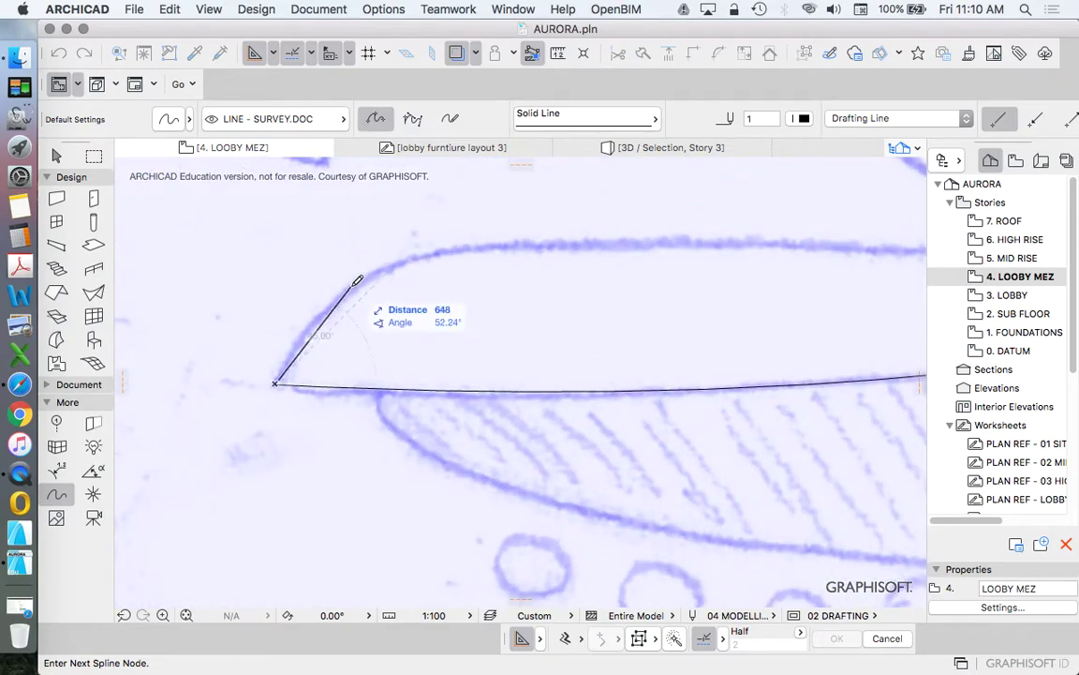
{"action": "left_click", "coordinate": [350, 284]}
{"action": "left_click", "coordinate": [518, 242]}
{"action": "scroll", "coordinate": [518, 242], "scroll_direction": "down", "scroll_amount": 4}
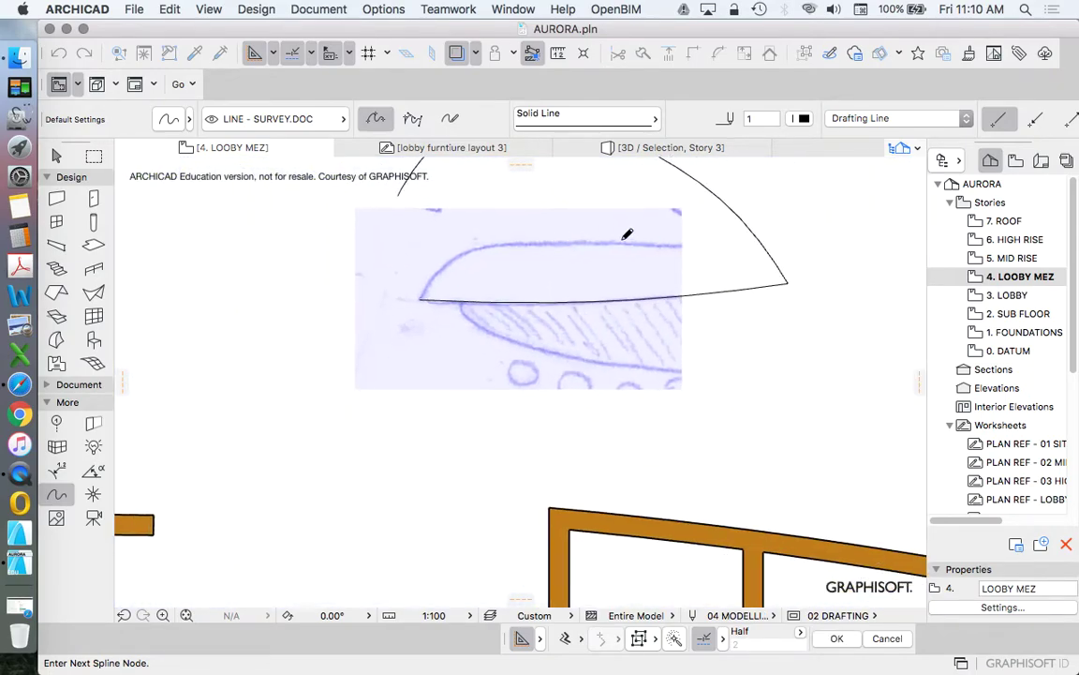
{"action": "scroll", "coordinate": [691, 232], "scroll_direction": "up", "scroll_amount": 3}
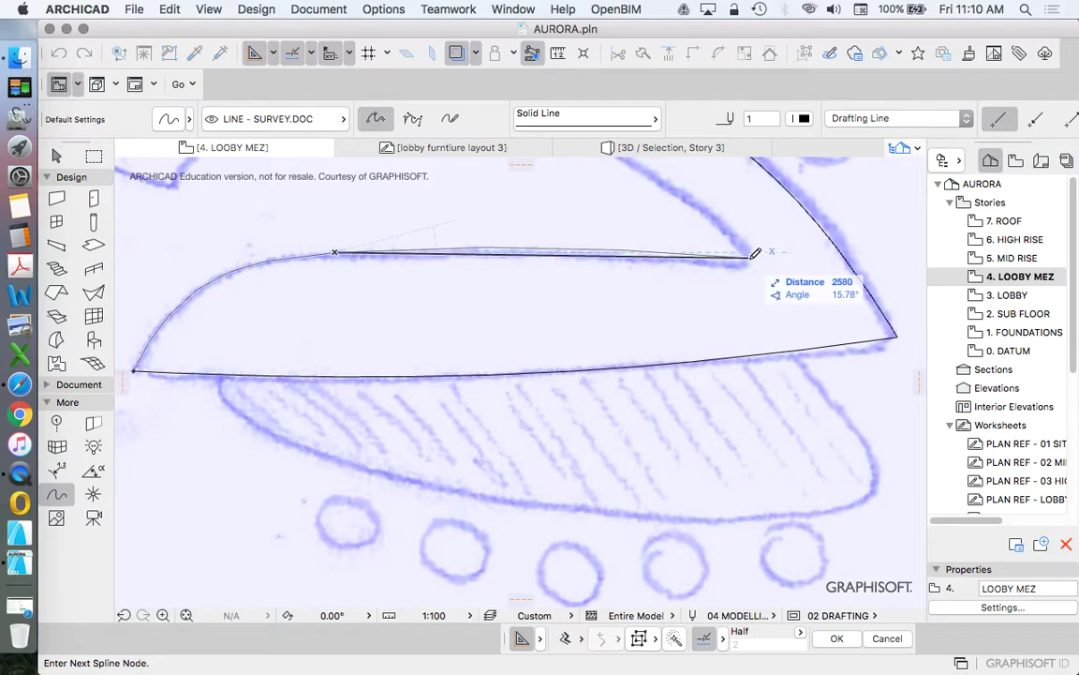
{"action": "double_click", "coordinate": [749, 263]}
{"action": "scroll", "coordinate": [750, 258], "scroll_direction": "down", "scroll_amount": 3}
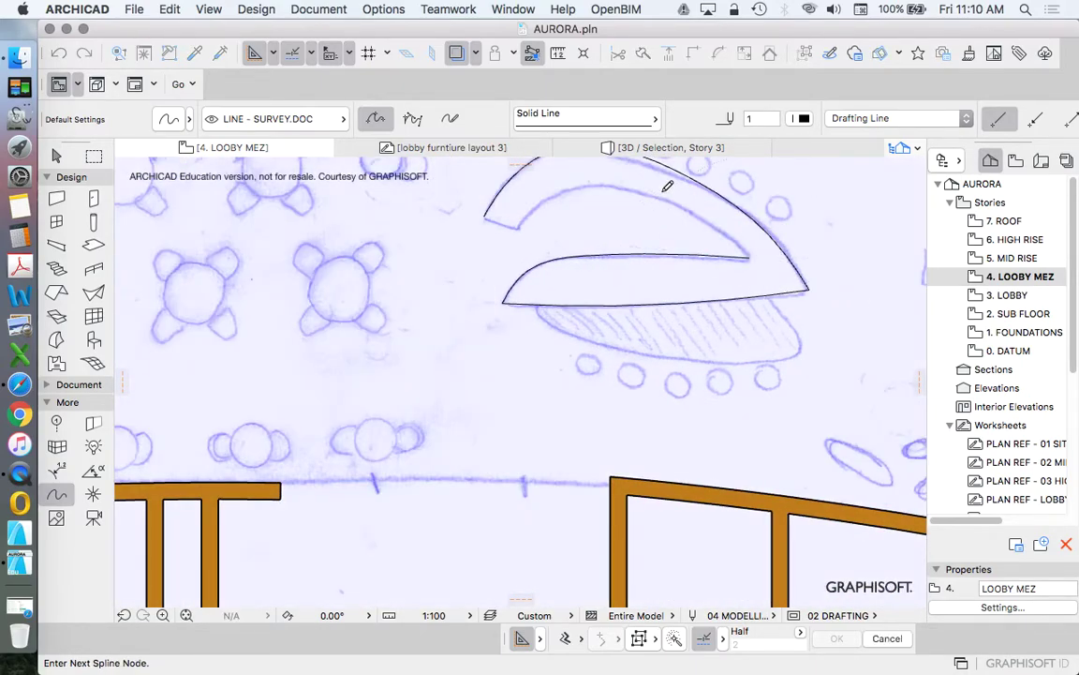
- Trace the inner edge of the counter's upper arm with a spline from the inner corner to the arm's open end
{"action": "left_click", "coordinate": [750, 254]}
{"action": "scroll", "coordinate": [598, 181], "scroll_direction": "up", "scroll_amount": 4}
{"action": "scroll", "coordinate": [656, 314], "scroll_direction": "down", "scroll_amount": 4}
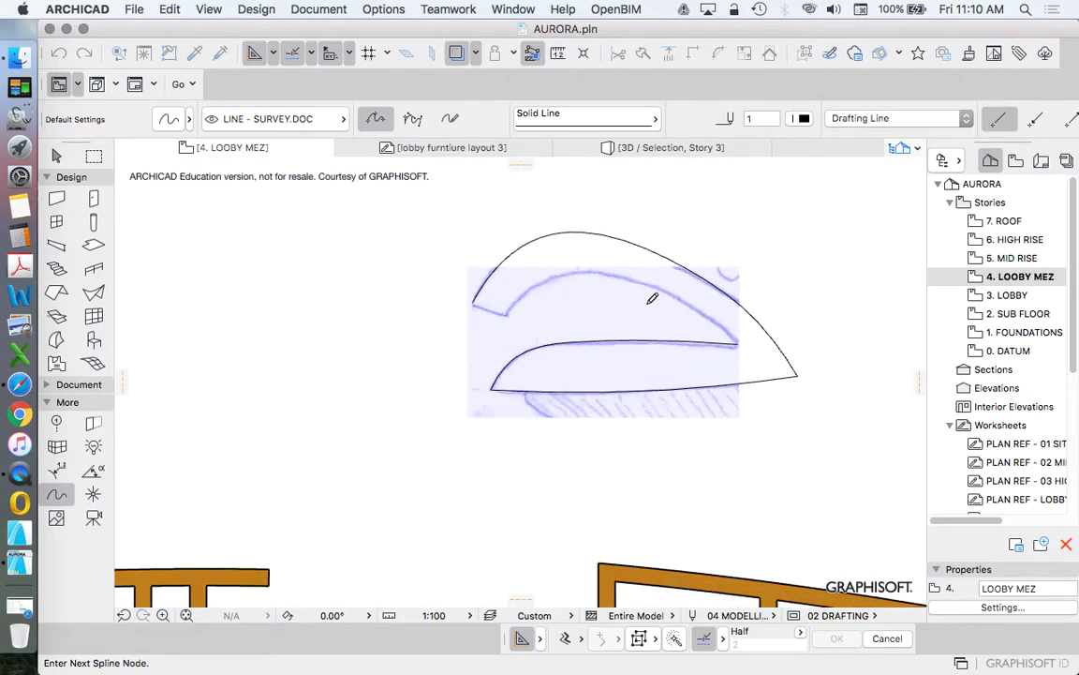
{"action": "scroll", "coordinate": [562, 272], "scroll_direction": "up", "scroll_amount": 6}
{"action": "left_click", "coordinate": [489, 307]}
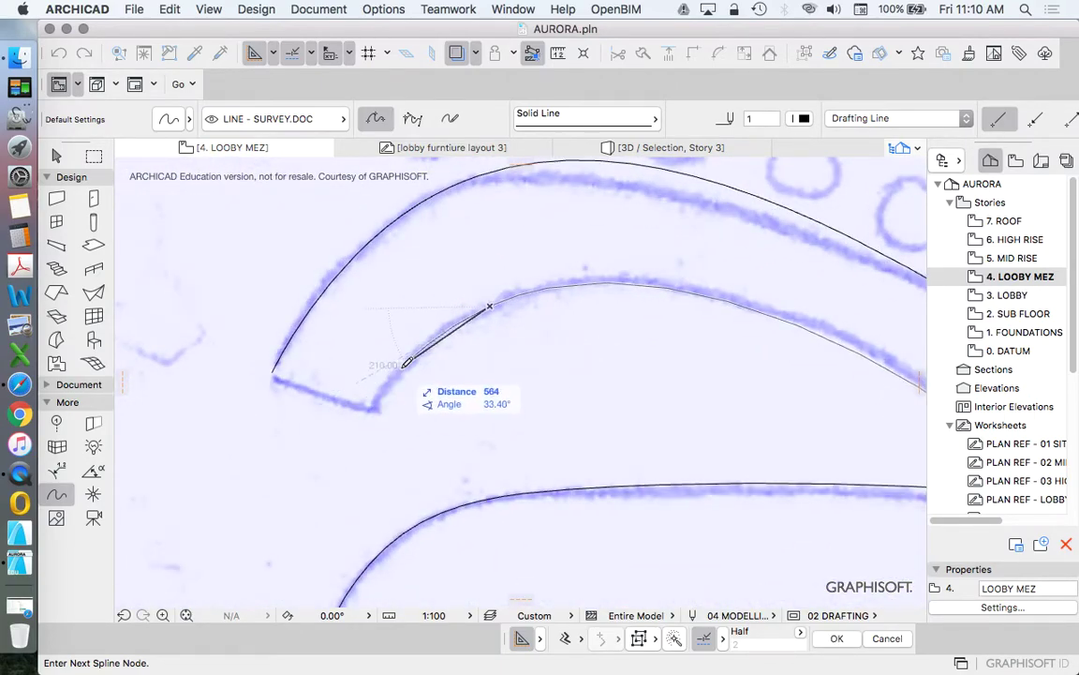
{"action": "double_click", "coordinate": [372, 406]}
{"action": "left_click", "coordinate": [372, 407]}
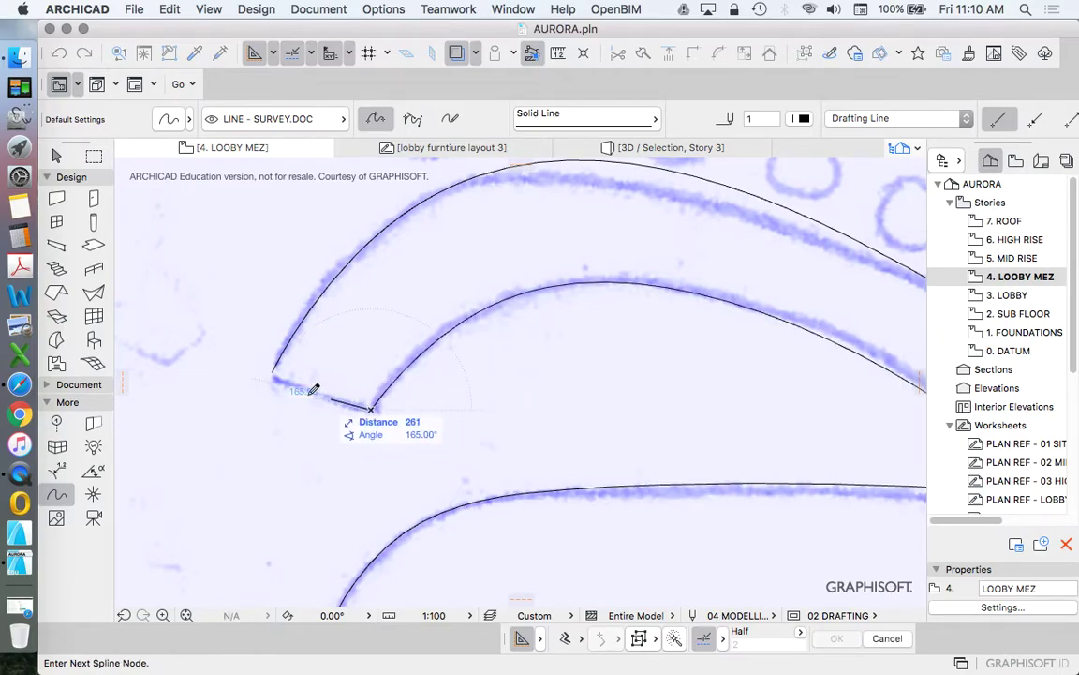
{"action": "key", "text": "Escape"}
{"action": "key", "text": "Escape"}
- Close the open end of the counter's upper arm with a straight line and set its pen to black
{"action": "left_click", "coordinate": [79, 386]}
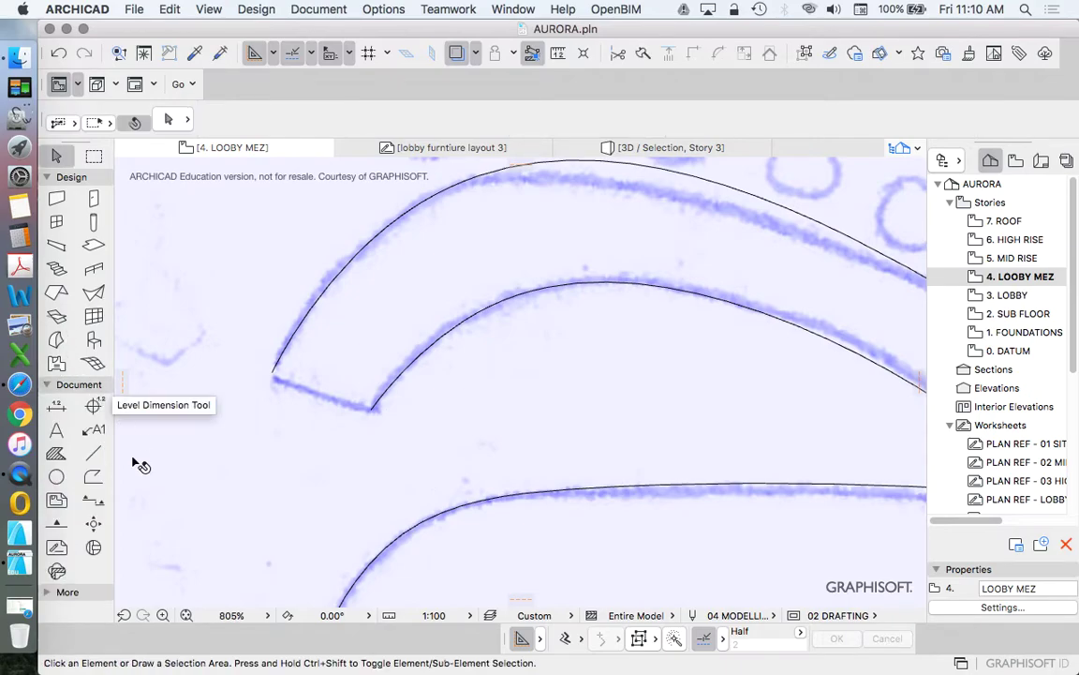
{"action": "left_click", "coordinate": [94, 453]}
{"action": "left_click", "coordinate": [372, 408]}
{"action": "left_click", "coordinate": [272, 372]}
{"action": "key", "text": "Escape"}
{"action": "left_click", "coordinate": [799, 122]}
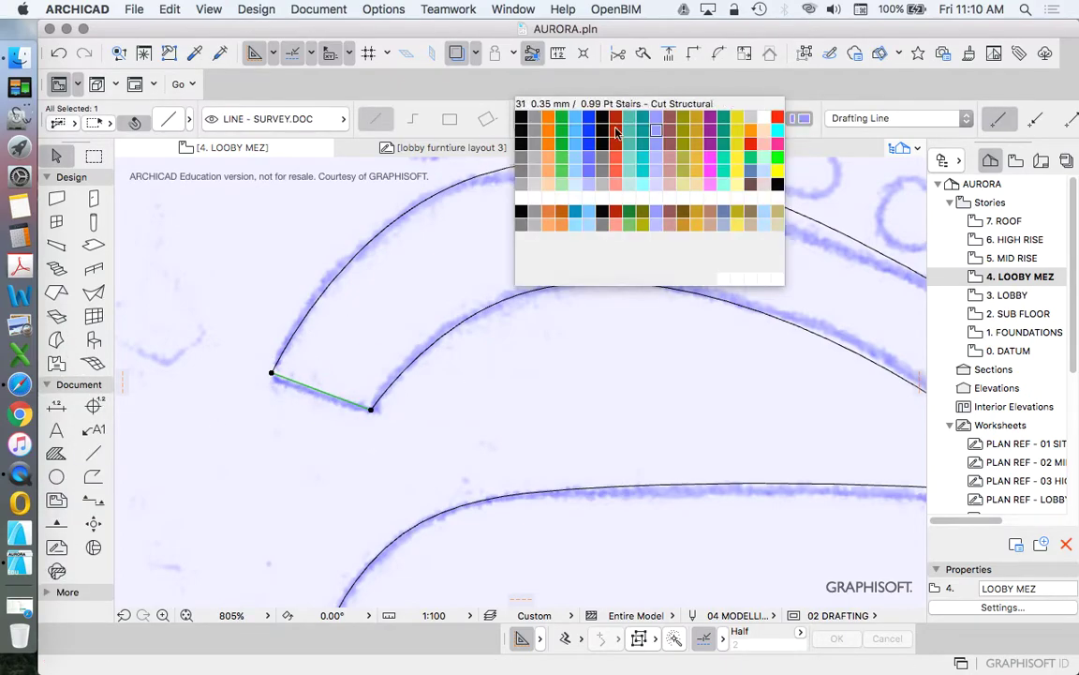
{"action": "left_click", "coordinate": [523, 119]}
{"action": "key", "text": "Escape"}
- Check the closed counter outline with the sketch reference both shown and hidden
{"action": "scroll", "coordinate": [512, 207], "scroll_direction": "down", "scroll_amount": 4}
{"action": "scroll", "coordinate": [515, 211], "scroll_direction": "down", "scroll_amount": 2}
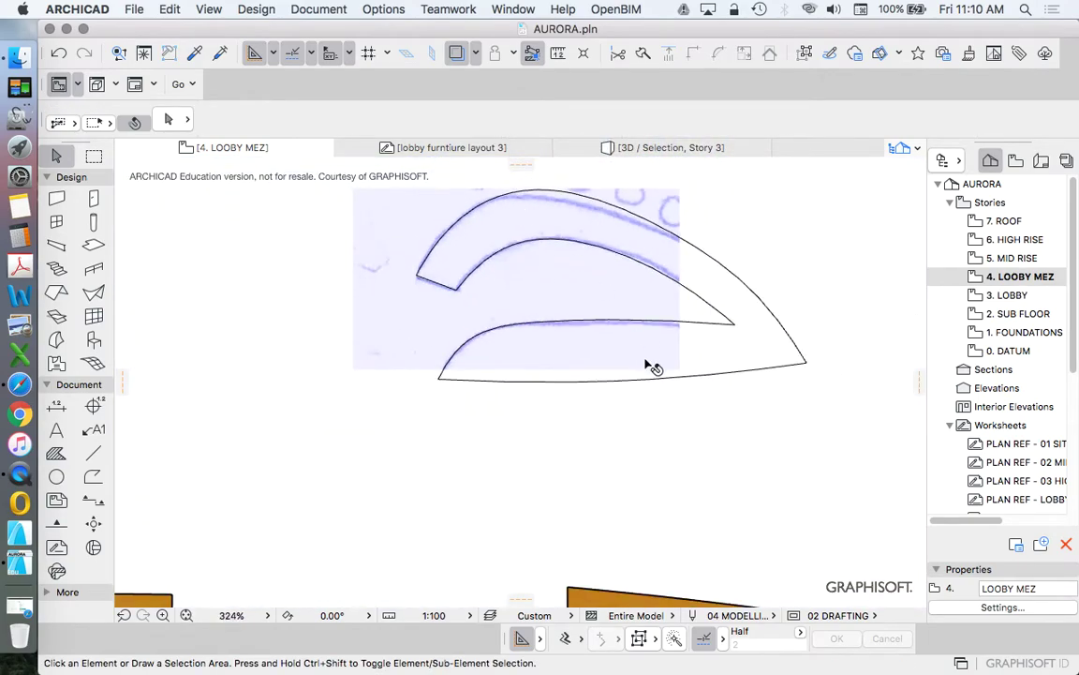
{"action": "left_click", "coordinate": [464, 60]}
{"action": "scroll", "coordinate": [503, 328], "scroll_direction": "down", "scroll_amount": 4}
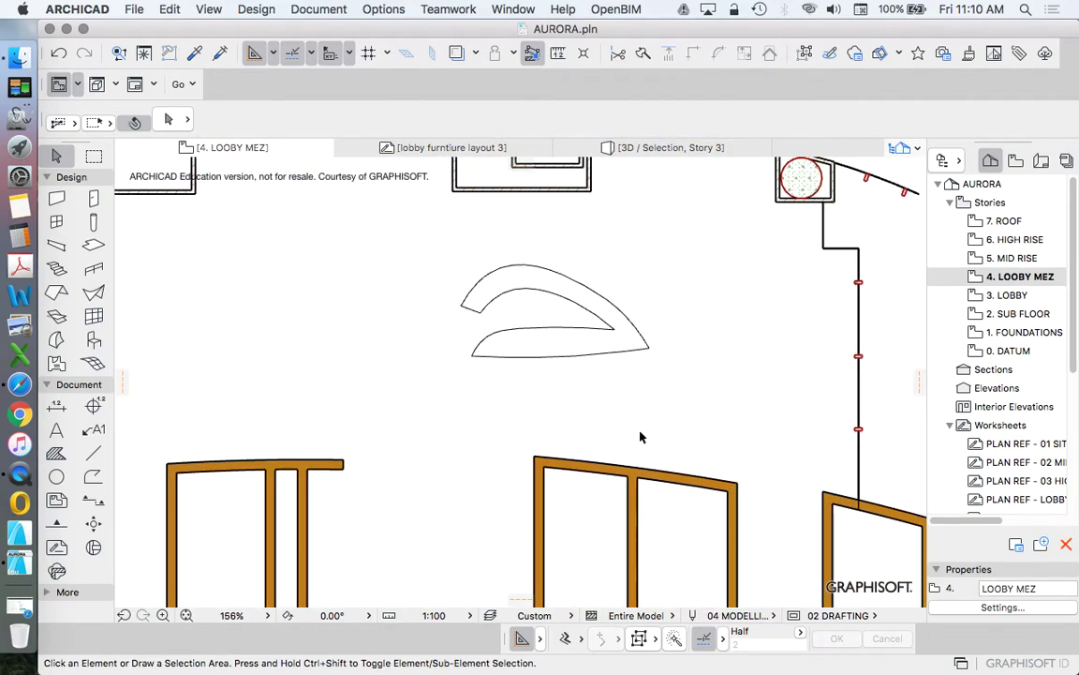
{"action": "scroll", "coordinate": [552, 361], "scroll_direction": "up", "scroll_amount": 4}
{"action": "left_click", "coordinate": [459, 53]}
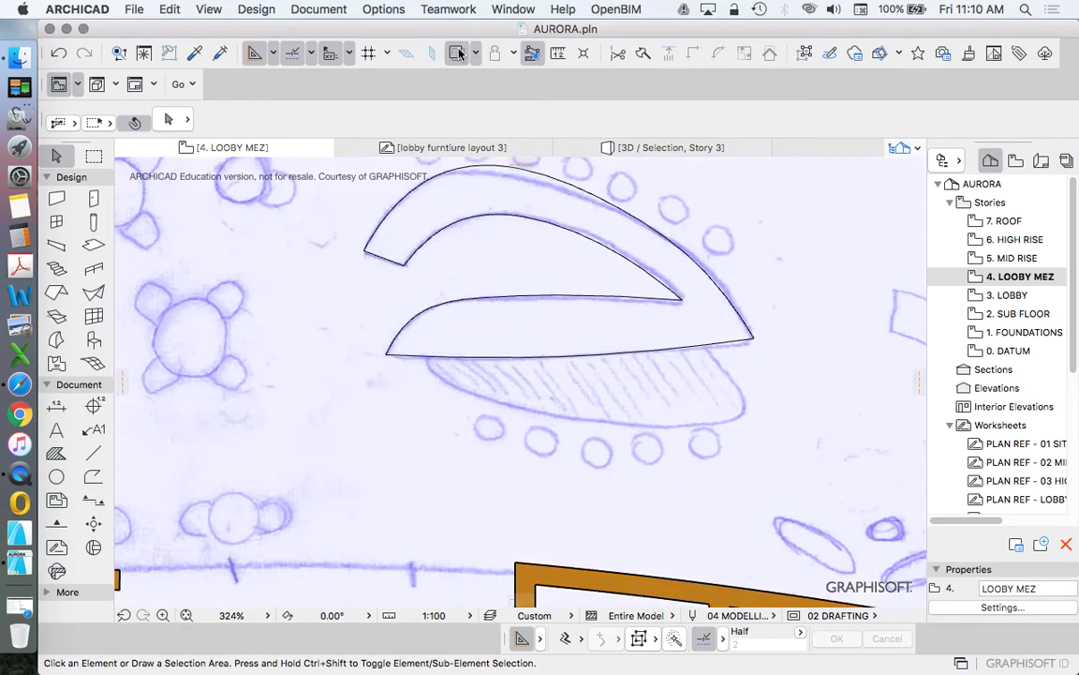
{"action": "left_click", "coordinate": [457, 54]}
{"action": "scroll", "coordinate": [583, 376], "scroll_direction": "down", "scroll_amount": 5}
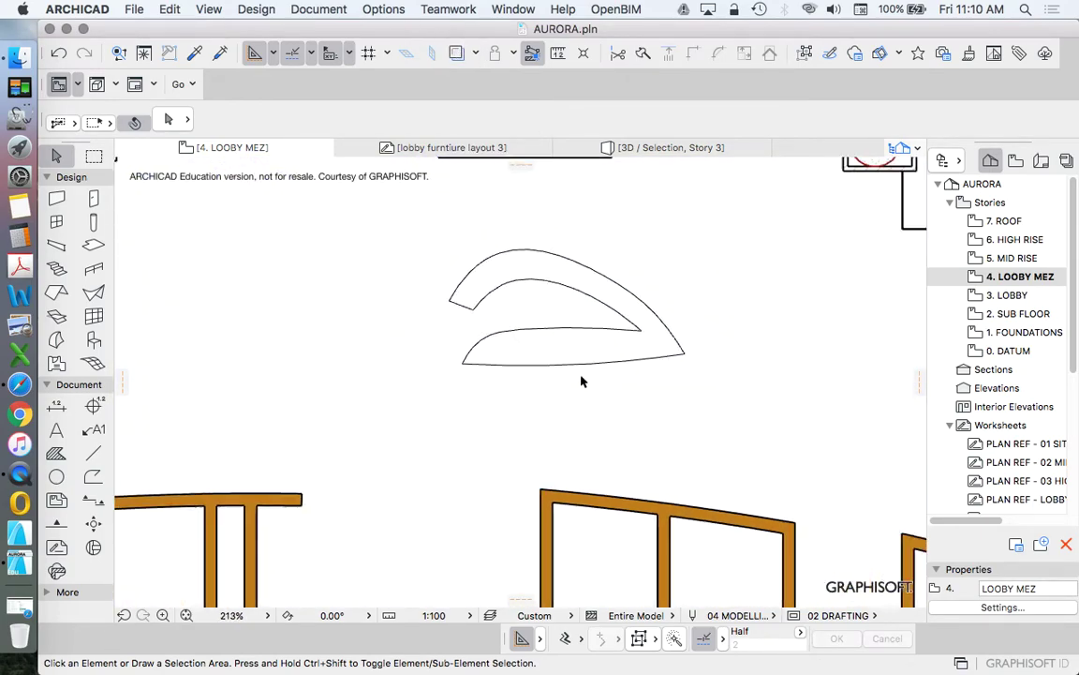
{"action": "scroll", "coordinate": [600, 330], "scroll_direction": "up", "scroll_amount": 5}
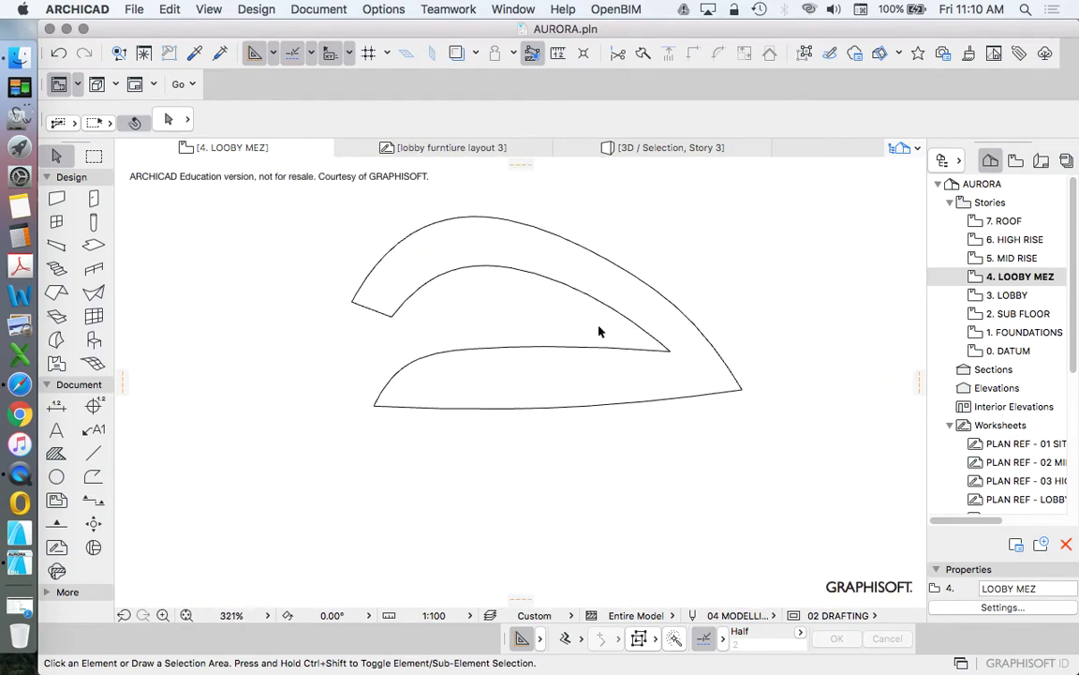
- Fill the closed counter outline with a white gloss slab 50 thick at 900 elevation, and show the sketch reference again
{"action": "left_click", "coordinate": [94, 245]}
{"action": "left_click", "coordinate": [168, 119]}
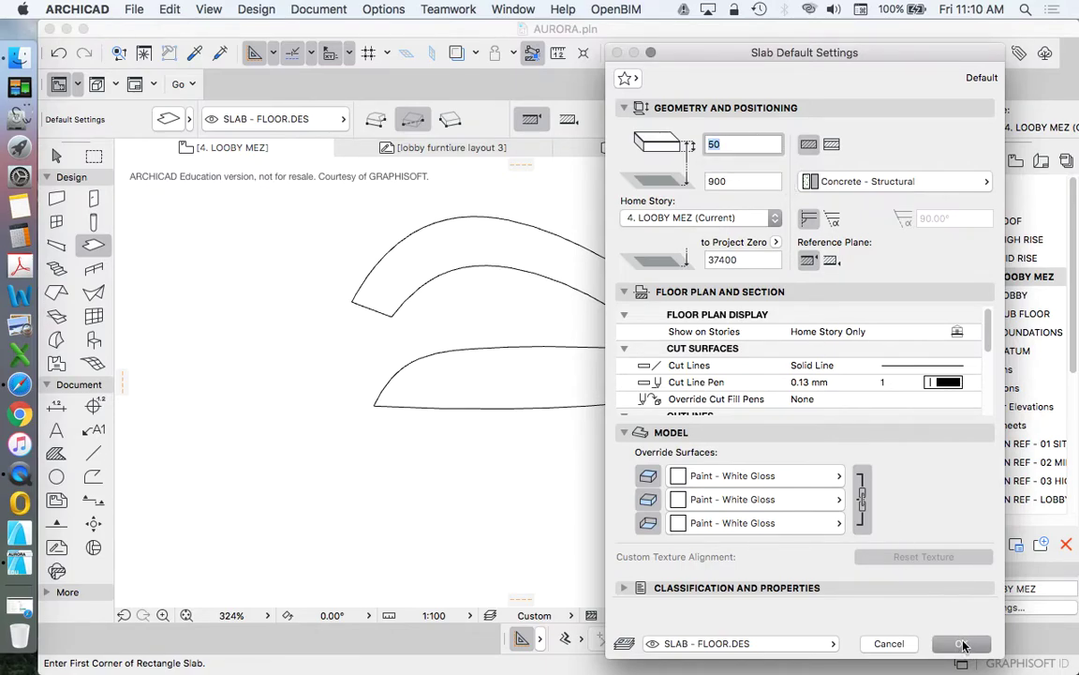
{"action": "left_click", "coordinate": [963, 645]}
{"action": "left_click", "coordinate": [575, 375]}
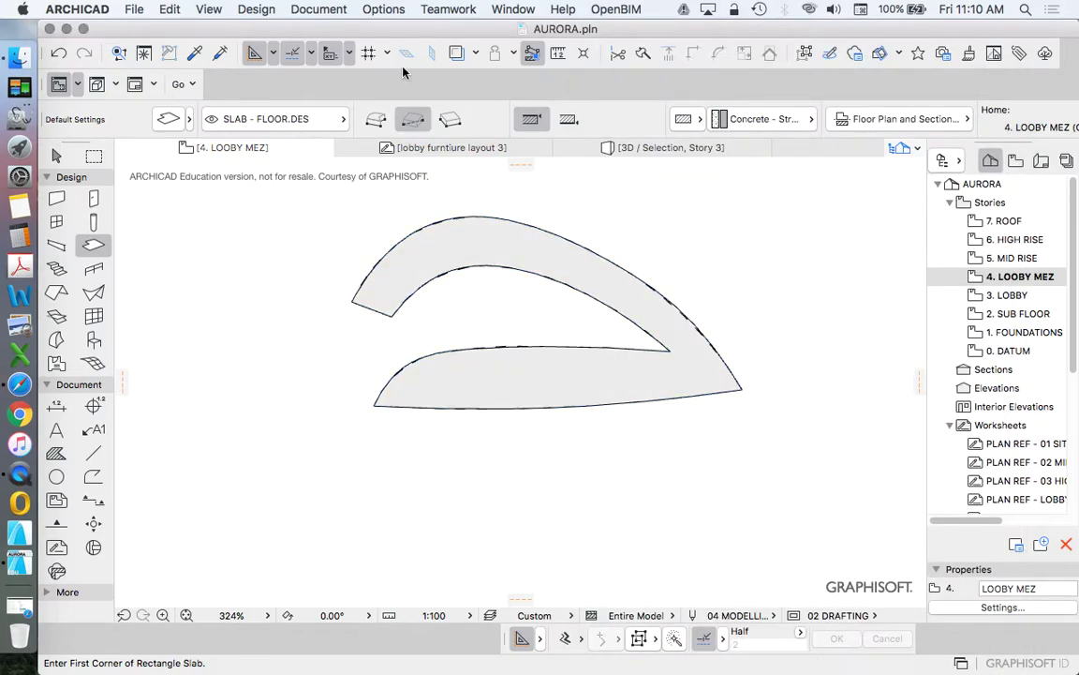
{"action": "left_click", "coordinate": [456, 52]}
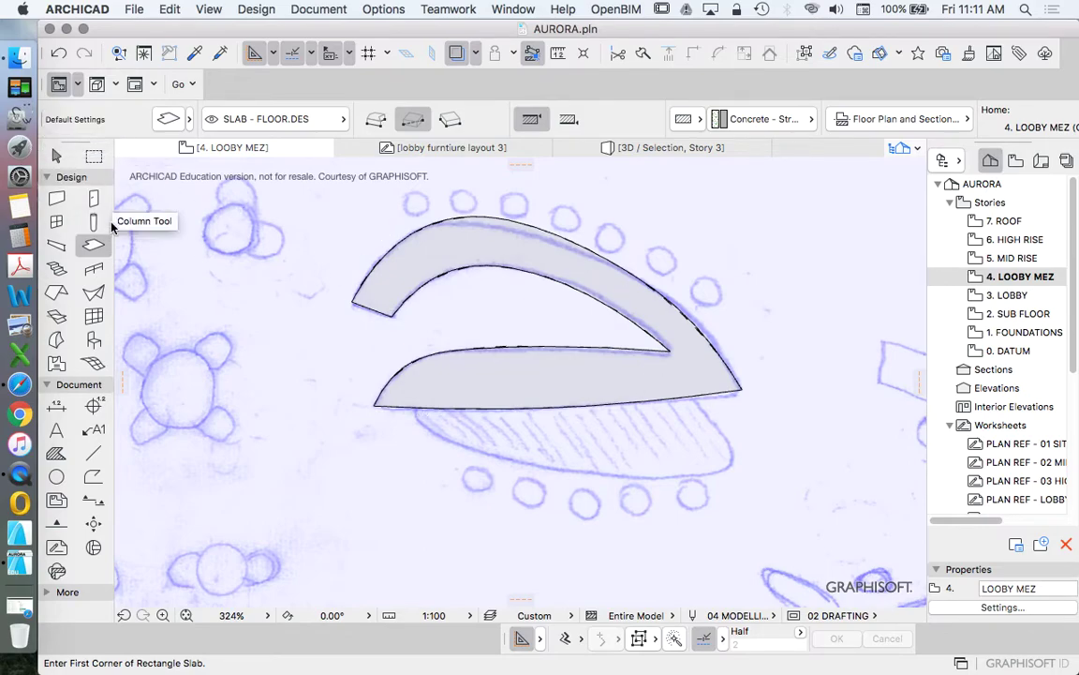
- Set the default wall to a slanted timber wall 50 thick with a slant angle of 70°
{"action": "left_click", "coordinate": [55, 200]}
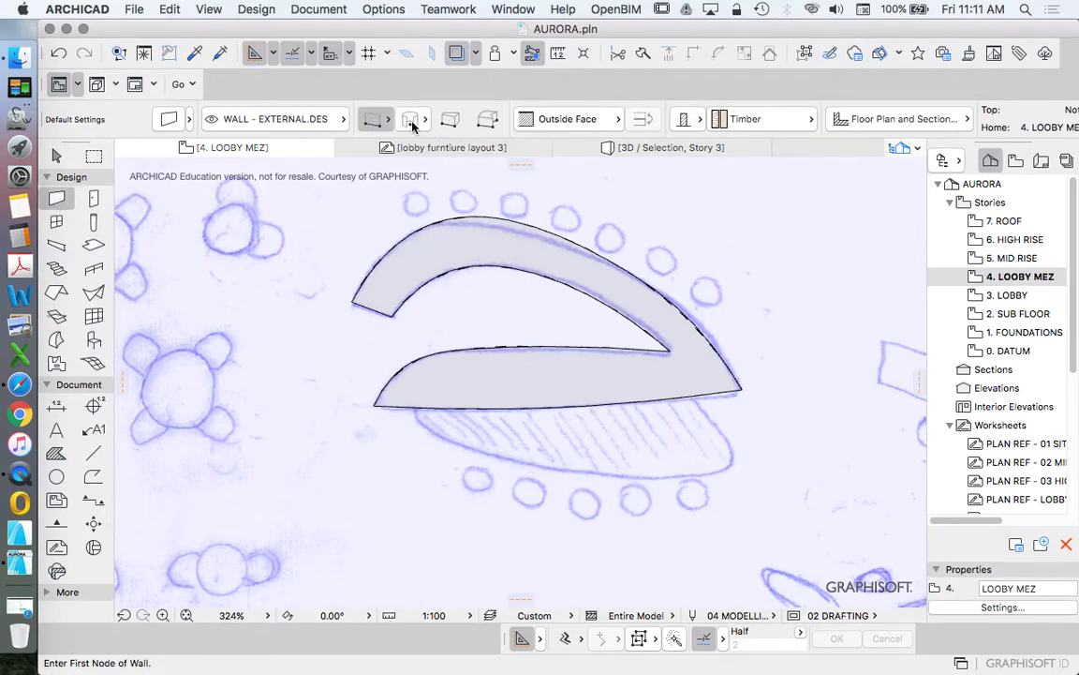
{"action": "left_click", "coordinate": [168, 120]}
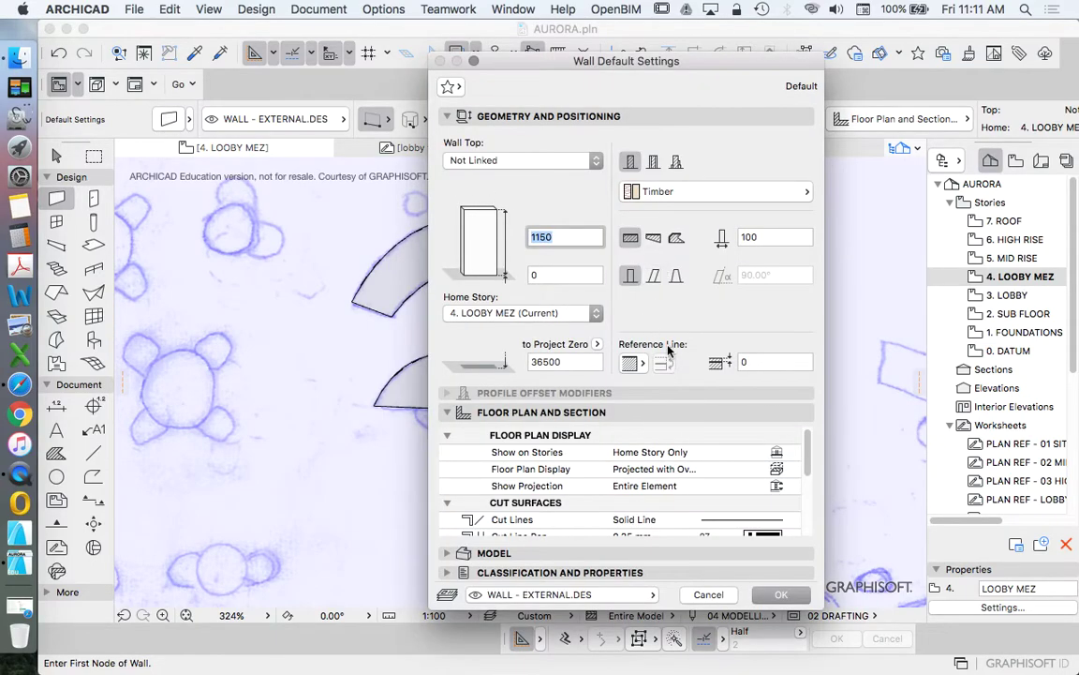
{"action": "left_click", "coordinate": [654, 277]}
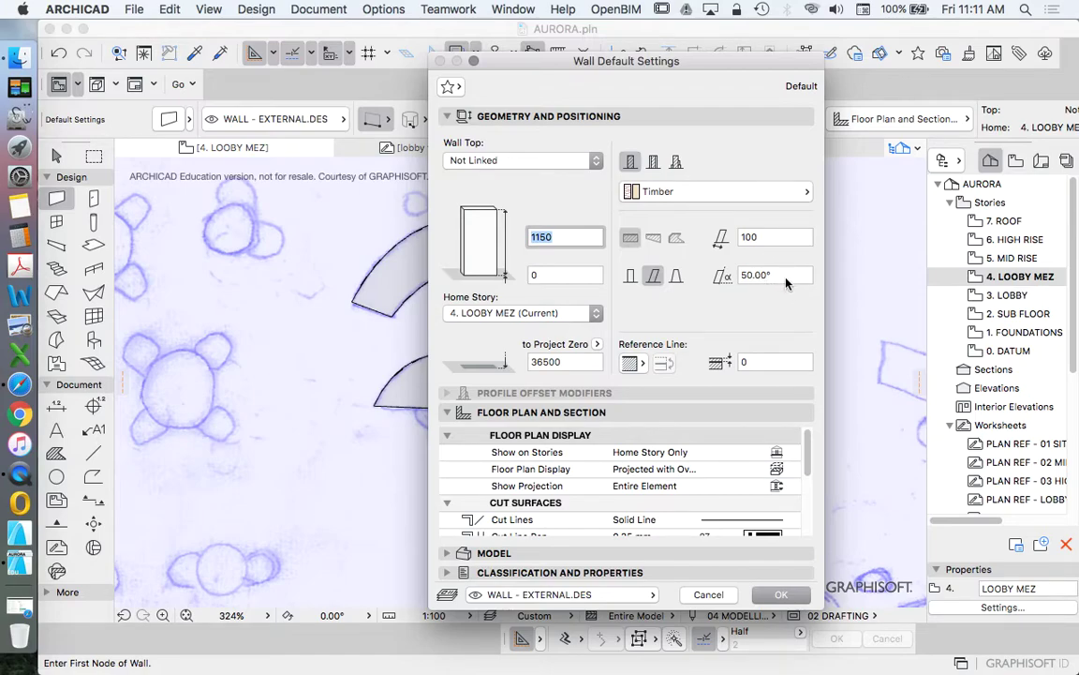
{"action": "left_click", "coordinate": [761, 277]}
{"action": "left_click", "coordinate": [787, 241]}
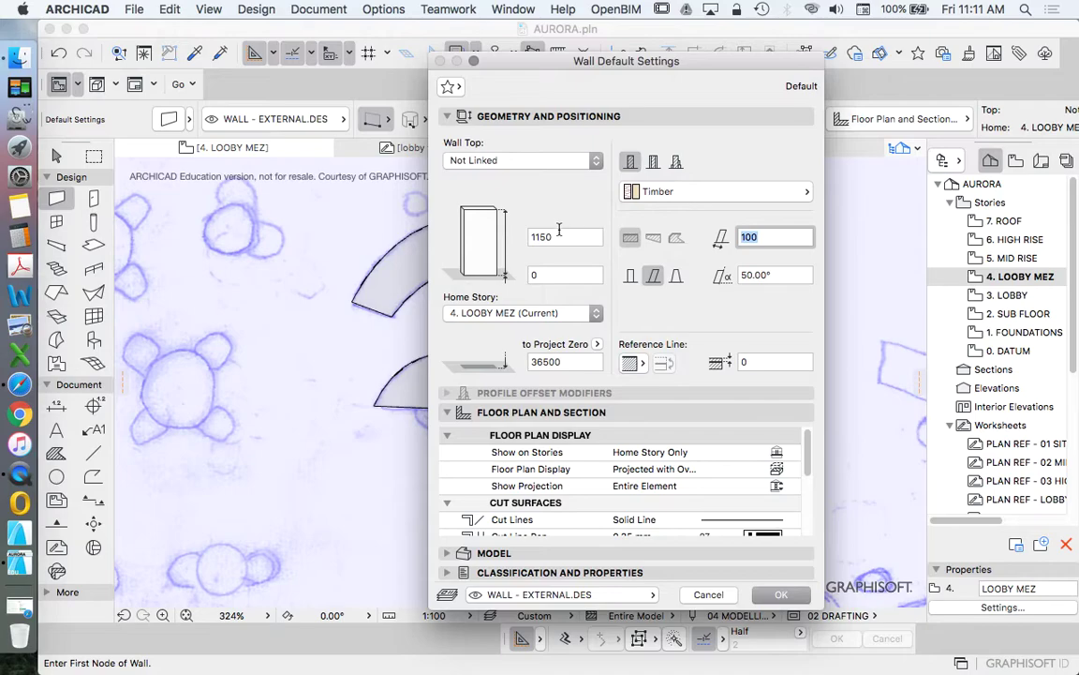
{"action": "left_click", "coordinate": [769, 273]}
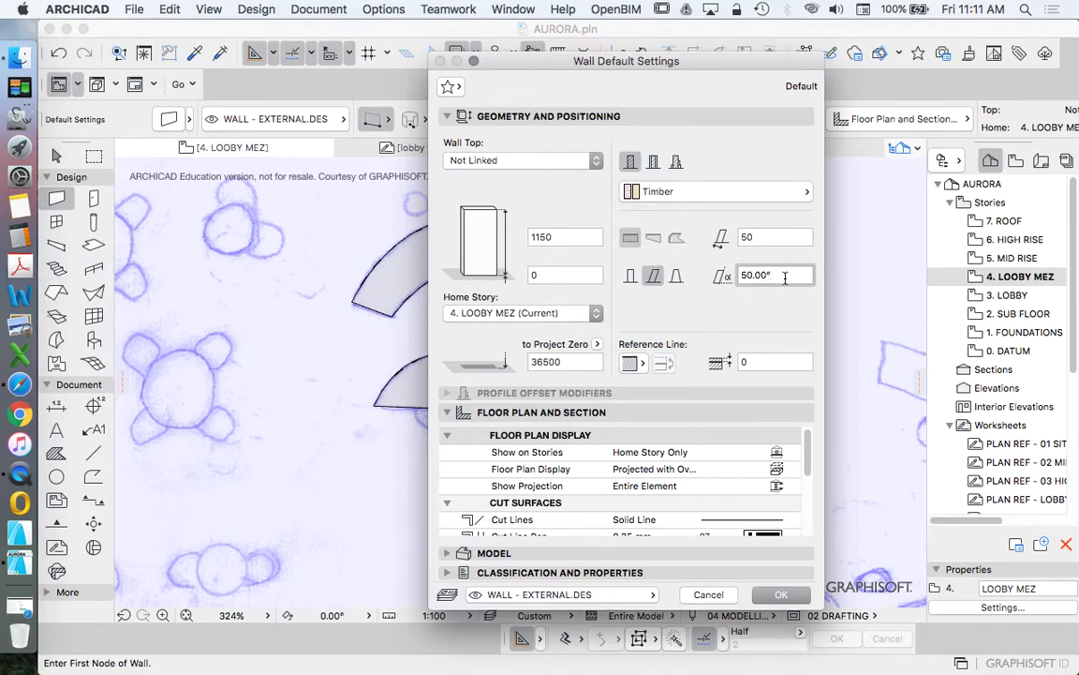
{"action": "left_click_drag", "start_coordinate": [796, 276], "coordinate": [720, 282]}
{"action": "type", "text": "70"}
{"action": "left_click", "coordinate": [789, 590]}
- Set the default wall height to 1200 and accept the wall settings
{"action": "left_click", "coordinate": [583, 237]}
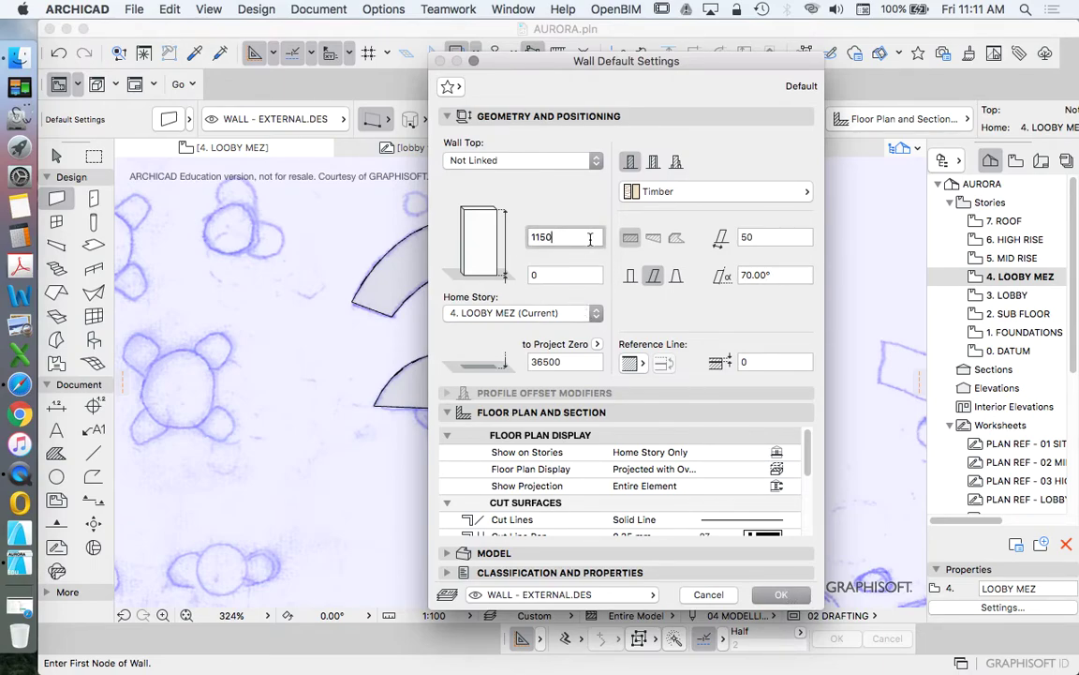
{"action": "double_click", "coordinate": [583, 246]}
{"action": "type", "text": "1200"}
{"action": "left_click", "coordinate": [780, 594]}
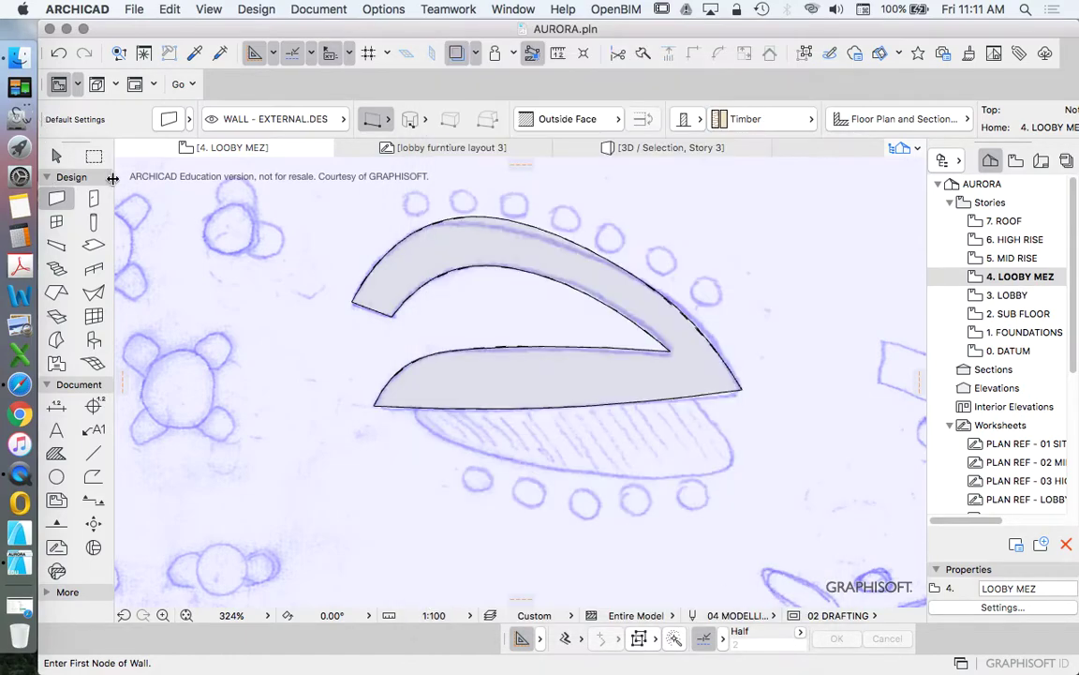
- Raise the counter slab to an elevation of 1200 above the mezzanine story
{"action": "left_click", "coordinate": [57, 156]}
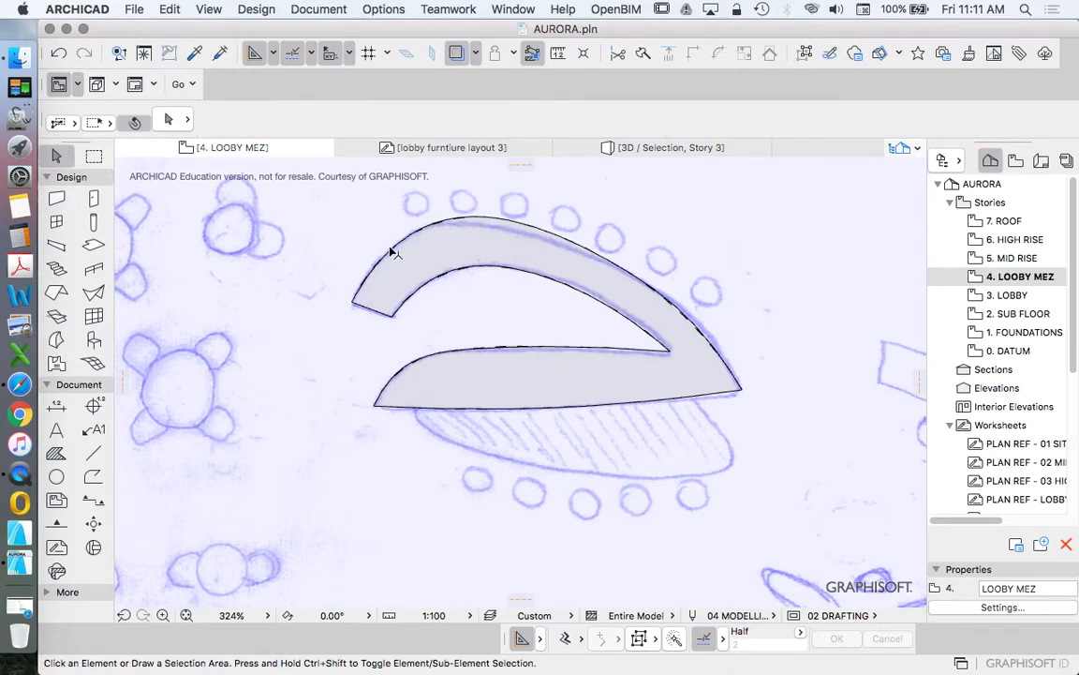
{"action": "left_click", "coordinate": [390, 247]}
{"action": "left_click", "coordinate": [417, 265]}
{"action": "left_click", "coordinate": [170, 121]}
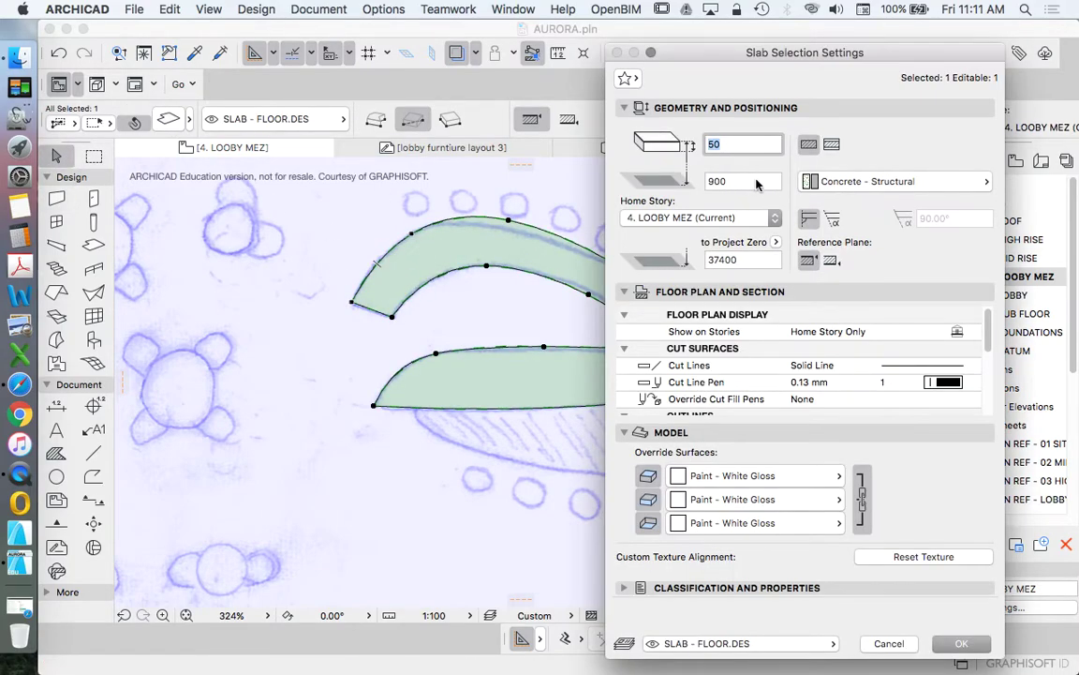
{"action": "key", "text": "Tab"}
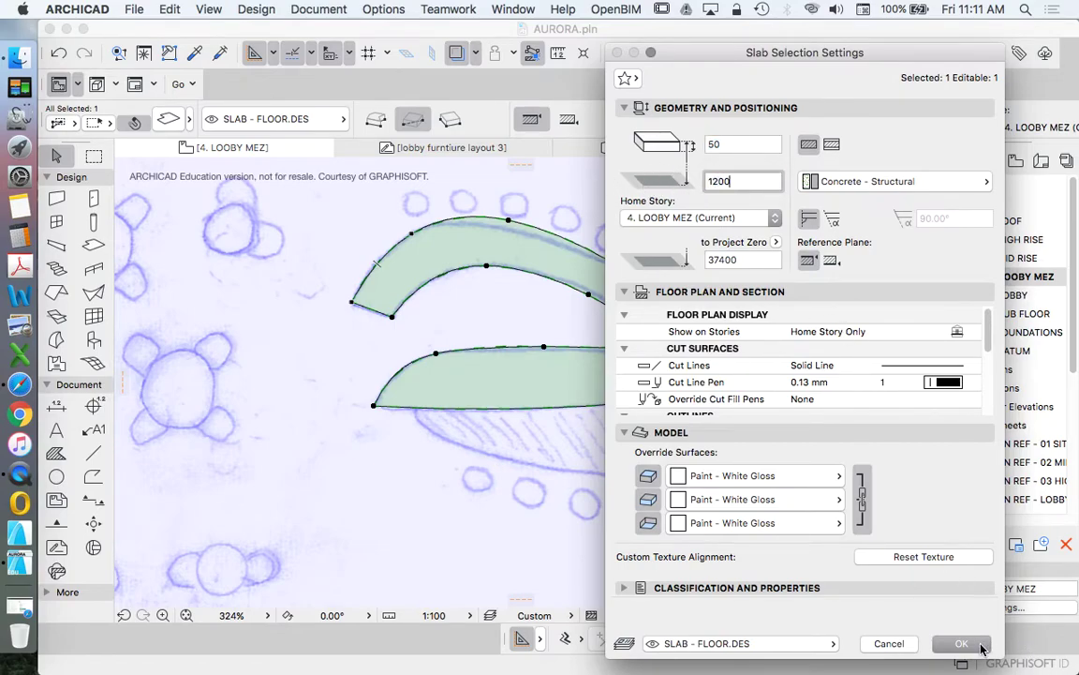
{"action": "type", "text": "1200"}
{"action": "left_click", "coordinate": [982, 646]}
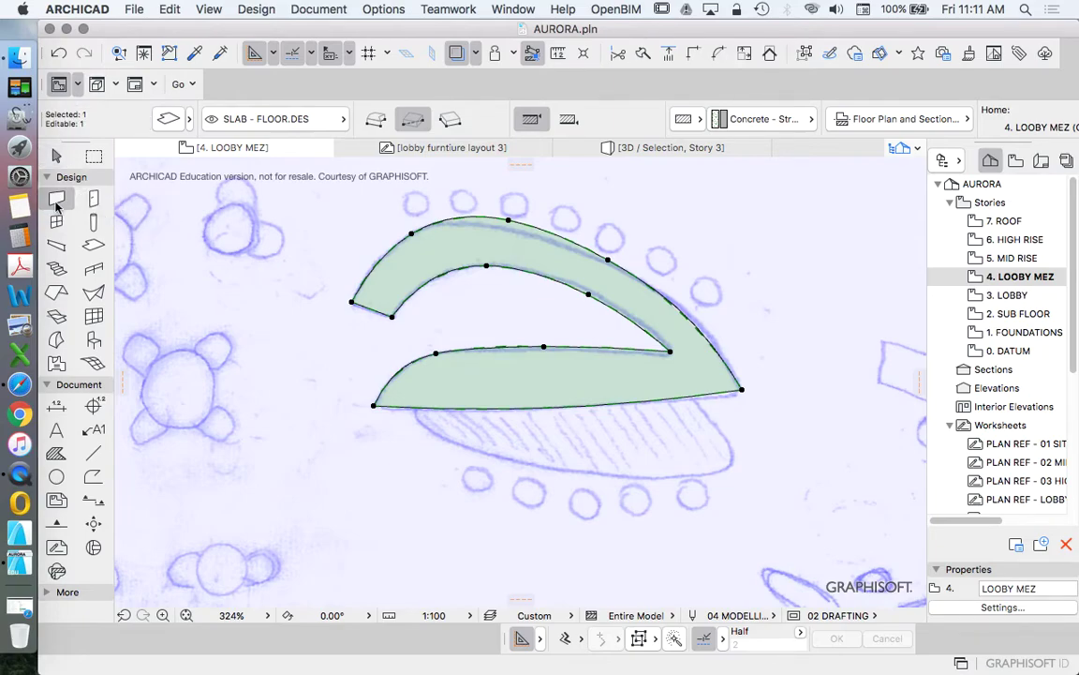
{"action": "key", "text": "Escape"}
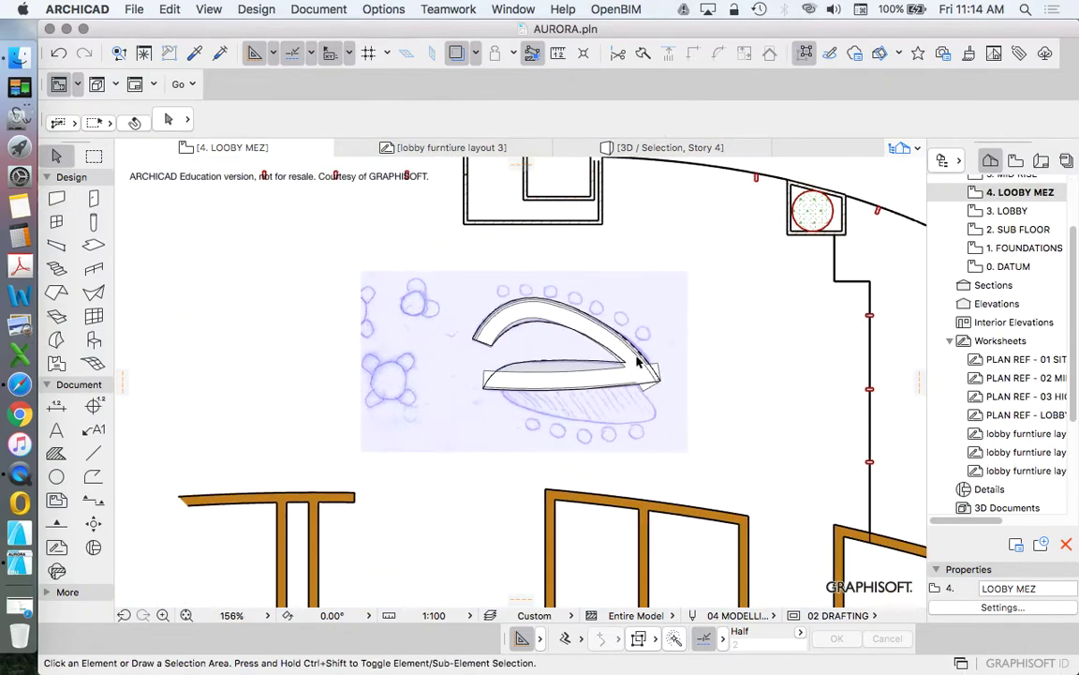
- Show only the counter slab and its slanted walls in 3D and examine them from several angles
{"action": "left_click", "coordinate": [445, 284]}
{"action": "left_click", "coordinate": [708, 433]}
{"action": "right_click", "coordinate": [692, 292]}
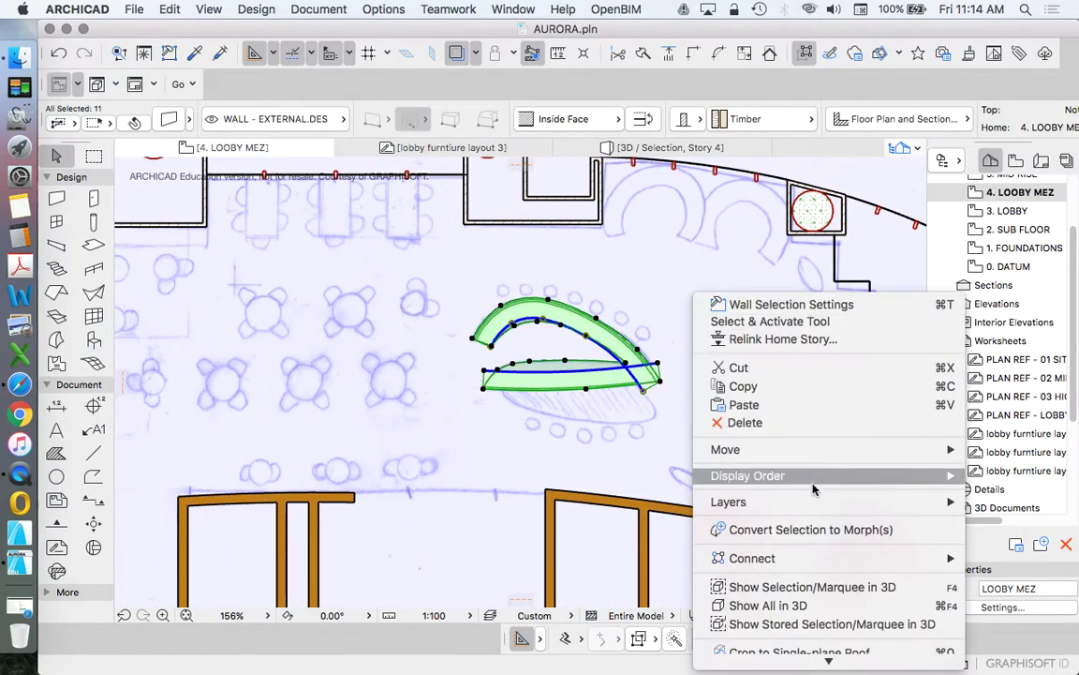
{"action": "left_click", "coordinate": [812, 586]}
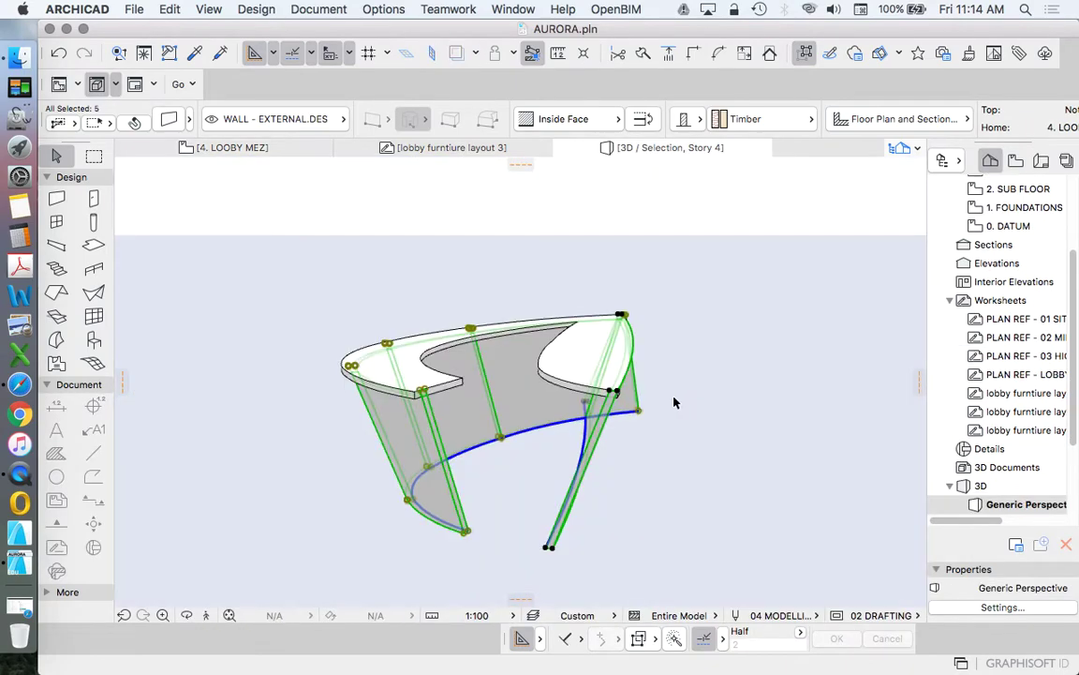
{"action": "scroll", "coordinate": [335, 460], "scroll_direction": "up", "scroll_amount": 5}
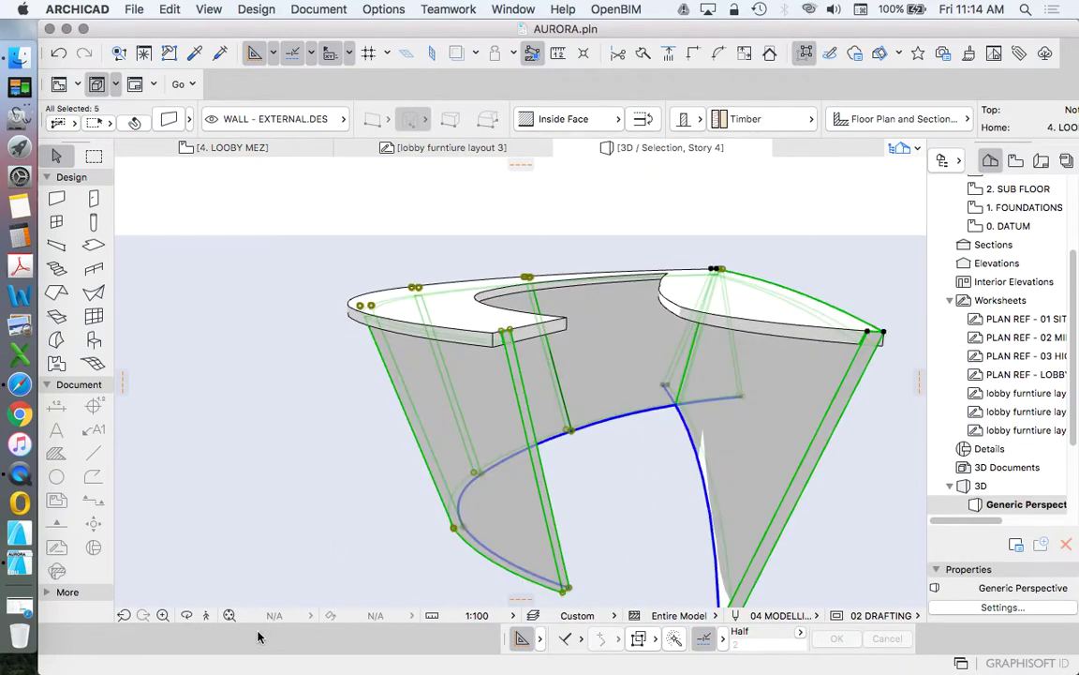
{"action": "left_click", "coordinate": [387, 504]}
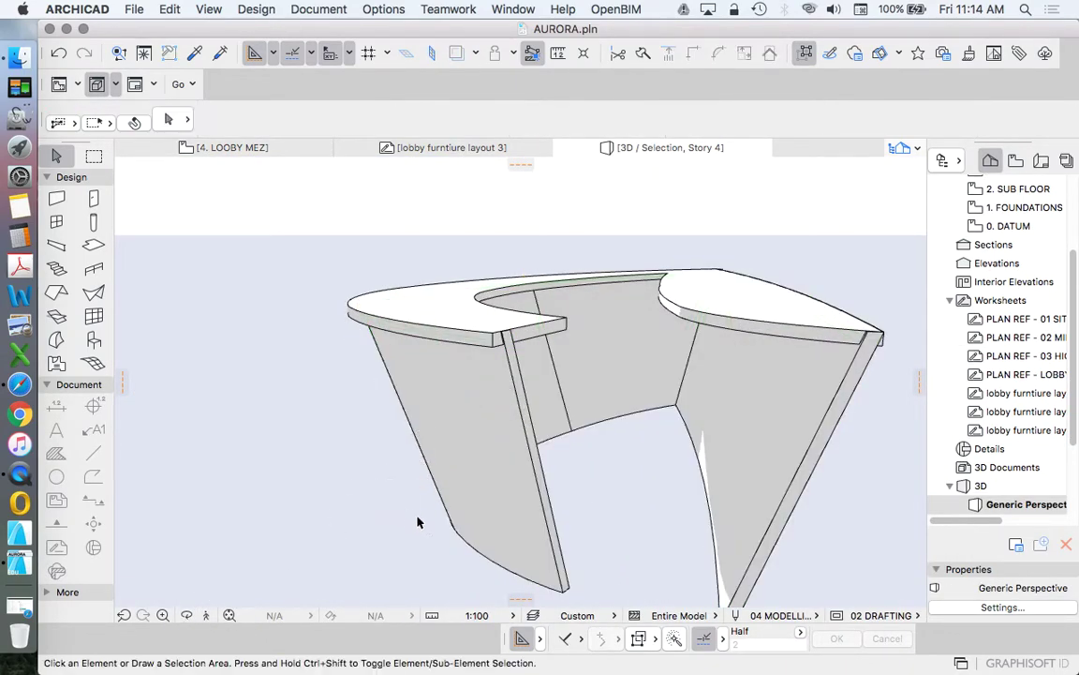
{"action": "left_click", "coordinate": [187, 615]}
{"action": "left_click_drag", "start_coordinate": [467, 356], "coordinate": [835, 208]}
{"action": "scroll", "coordinate": [1063, 272], "scroll_direction": "up", "scroll_amount": 5}
{"action": "key", "text": "Escape"}
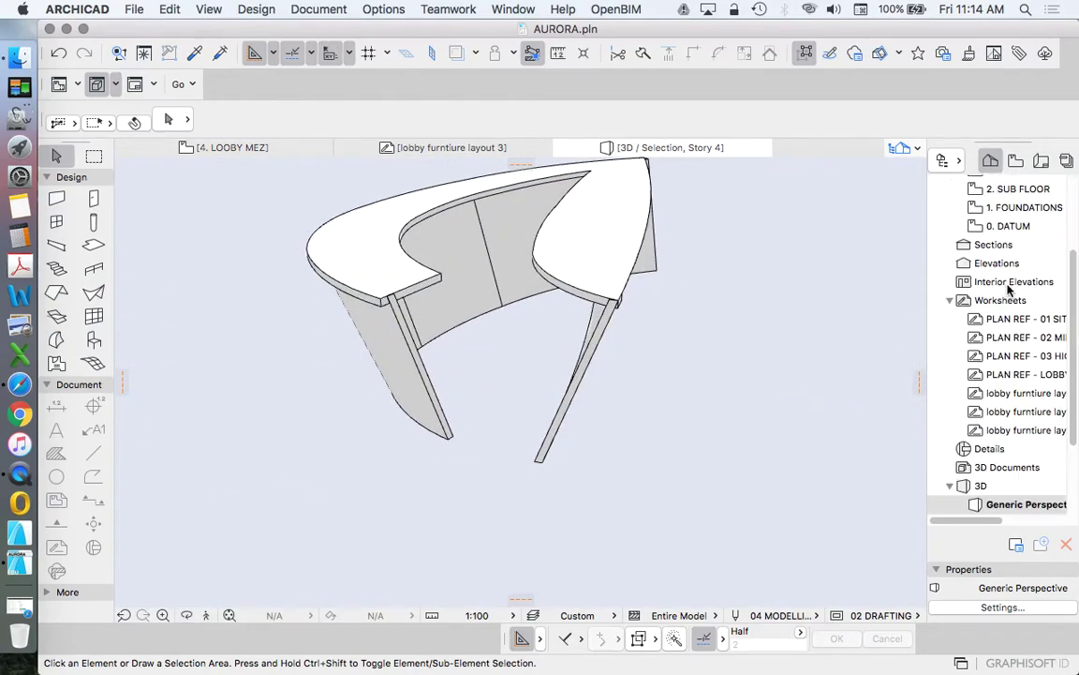
- On the 4. LOOBY MEZ plan, intersect the upper and lower curved walls where they overlap at the counter's pointed corner
{"action": "scroll", "coordinate": [1003, 250], "scroll_direction": "up", "scroll_amount": 3}
{"action": "double_click", "coordinate": [1007, 275]}
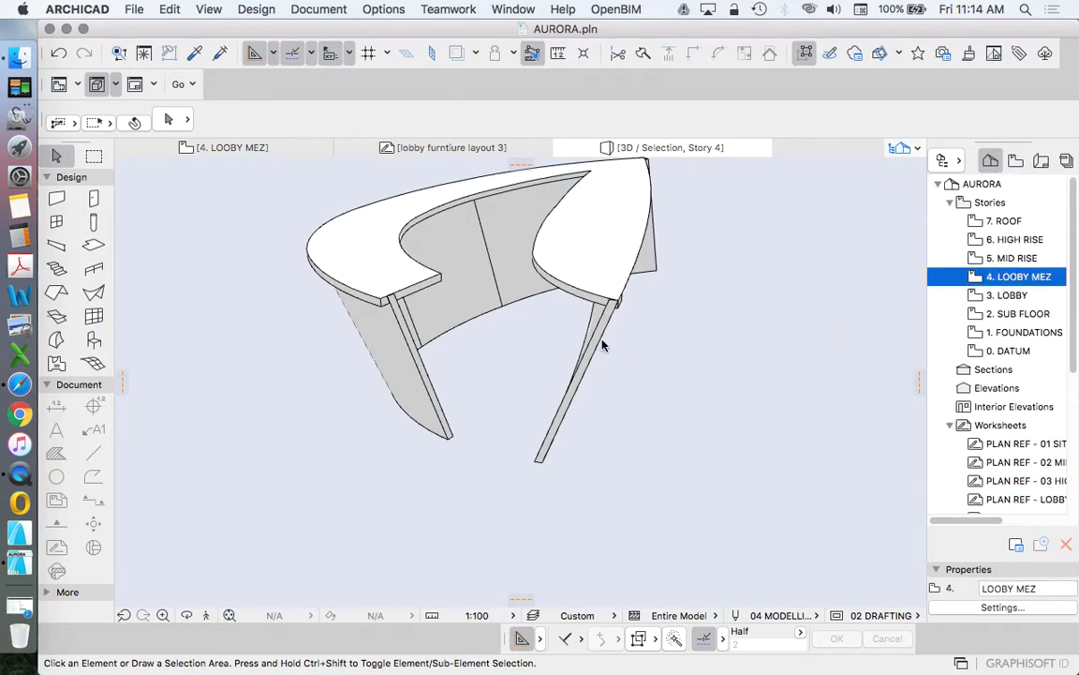
{"action": "key", "text": "Escape"}
{"action": "scroll", "coordinate": [651, 378], "scroll_direction": "up", "scroll_amount": 8}
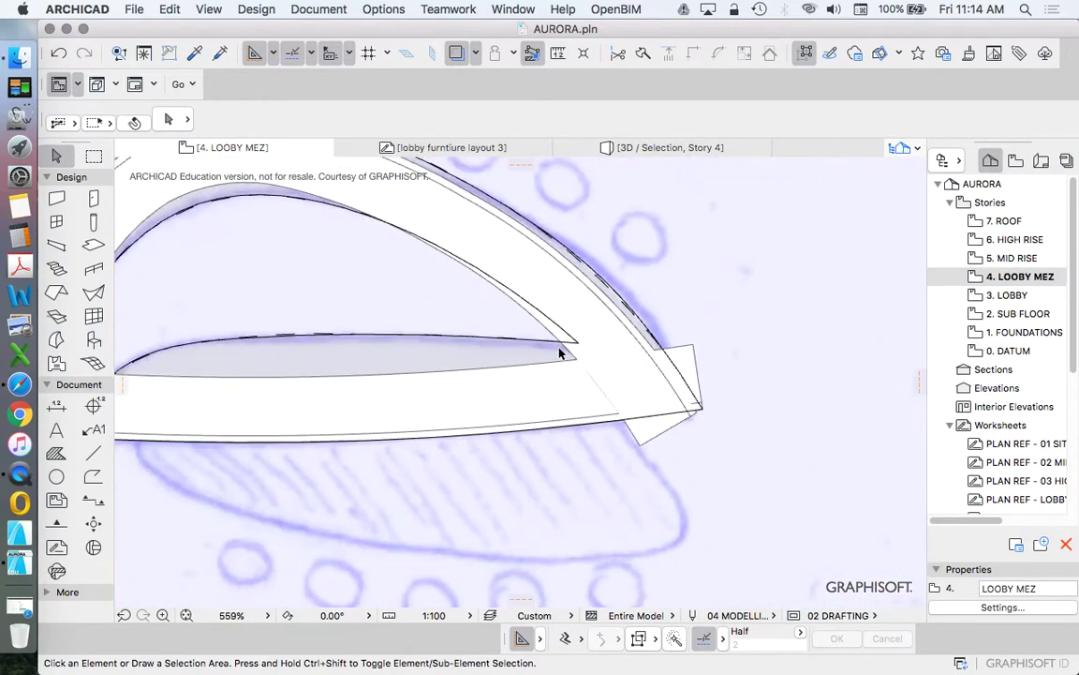
{"action": "left_click", "coordinate": [492, 211]}
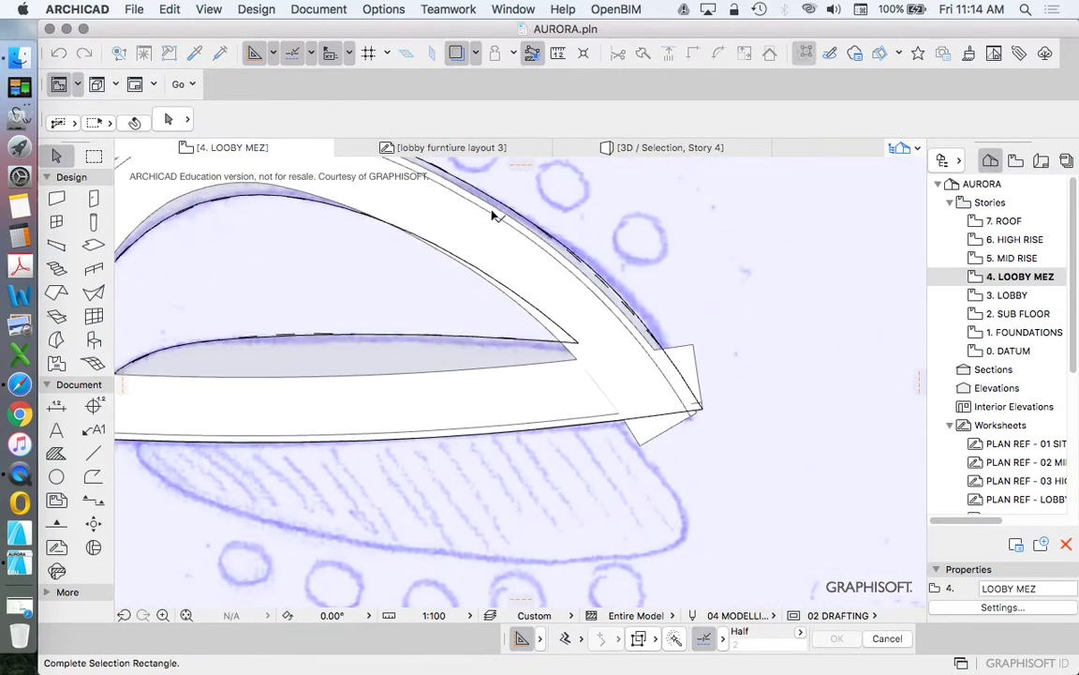
{"action": "left_click", "coordinate": [544, 278]}
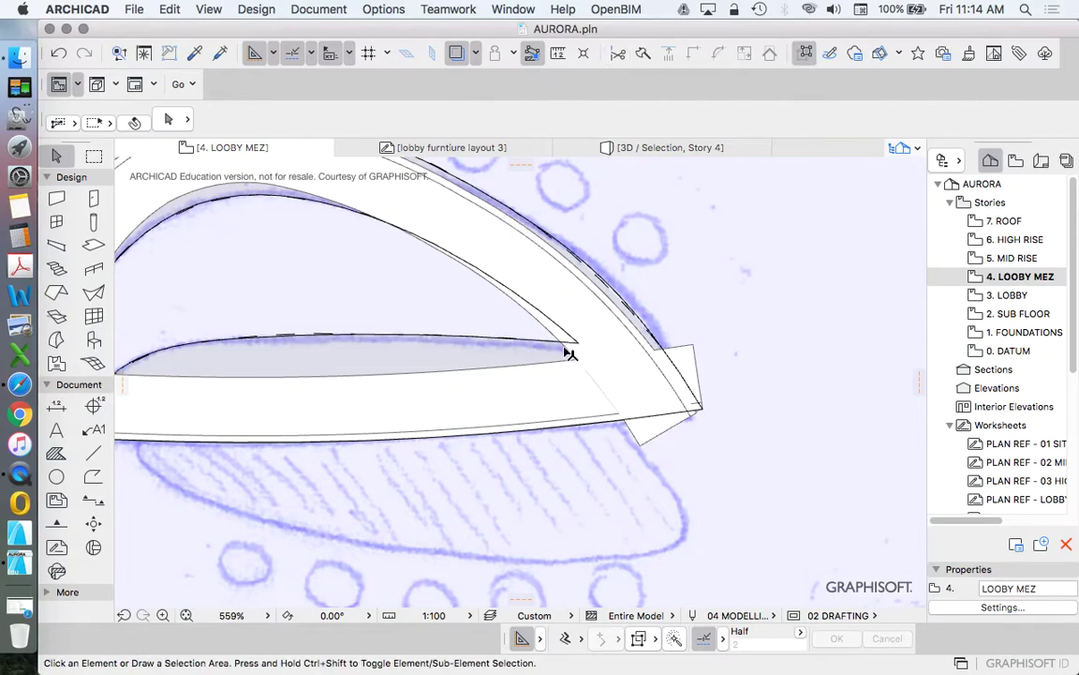
{"action": "left_click", "coordinate": [564, 347]}
{"action": "left_click", "coordinate": [565, 359], "text": "shift"}
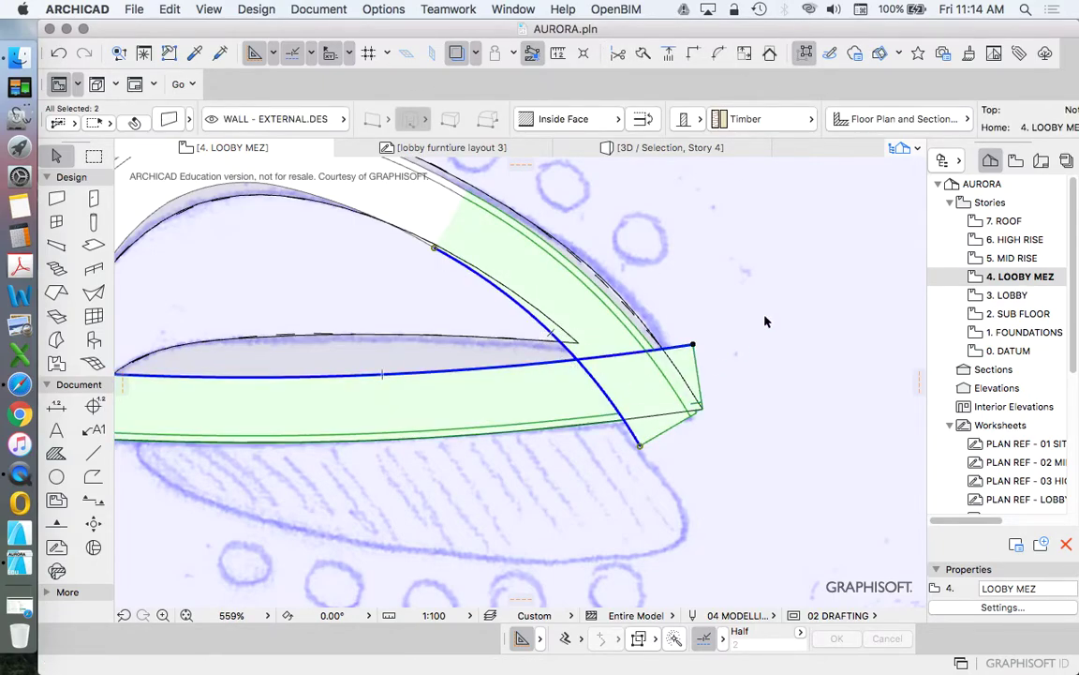
{"action": "left_click", "coordinate": [694, 58]}
{"action": "scroll", "coordinate": [647, 318], "scroll_direction": "down", "scroll_amount": 5}
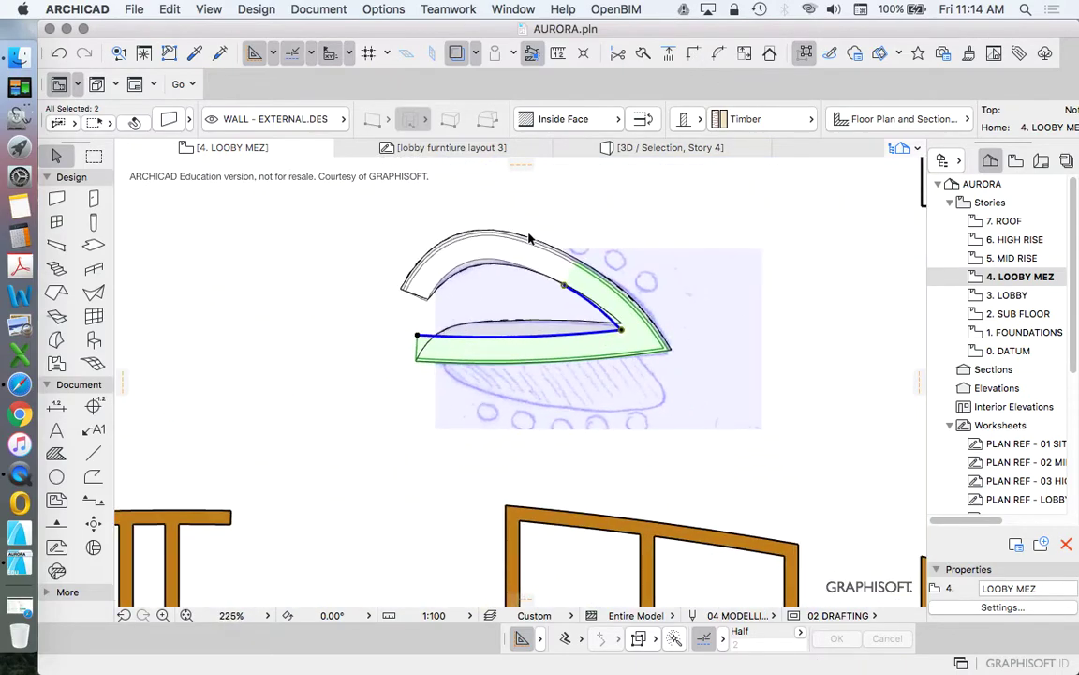
{"action": "key", "text": "Escape"}
- Turn off group suspension, select all the curved wall segments under the counter and group them
{"action": "scroll", "coordinate": [514, 243], "scroll_direction": "up", "scroll_amount": 3}
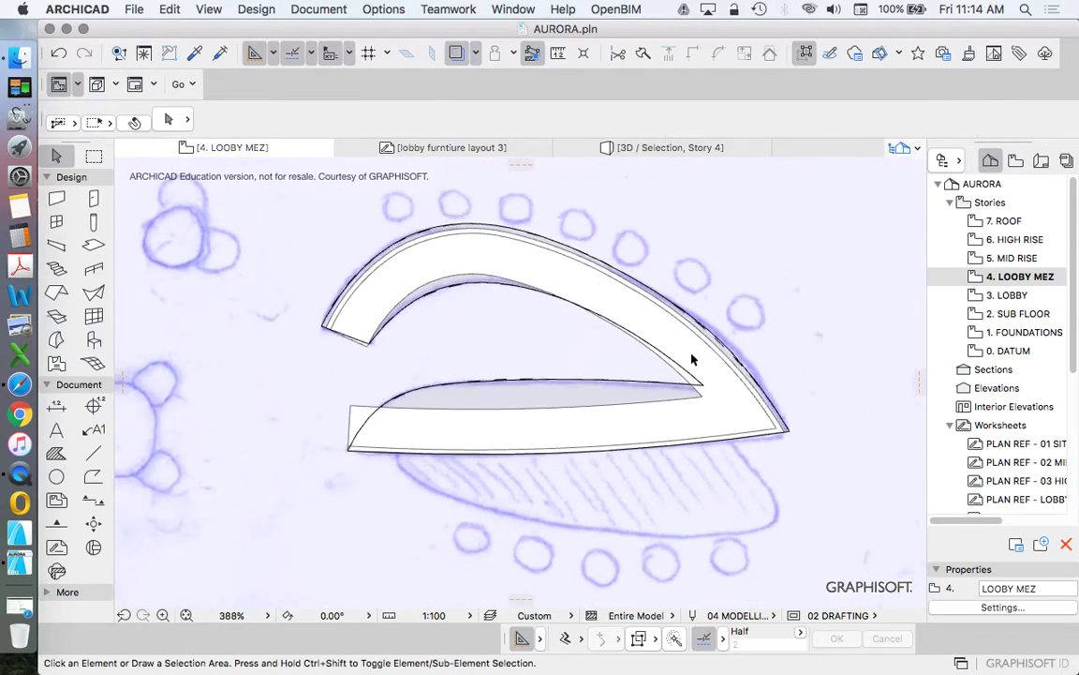
{"action": "left_click", "coordinate": [486, 276]}
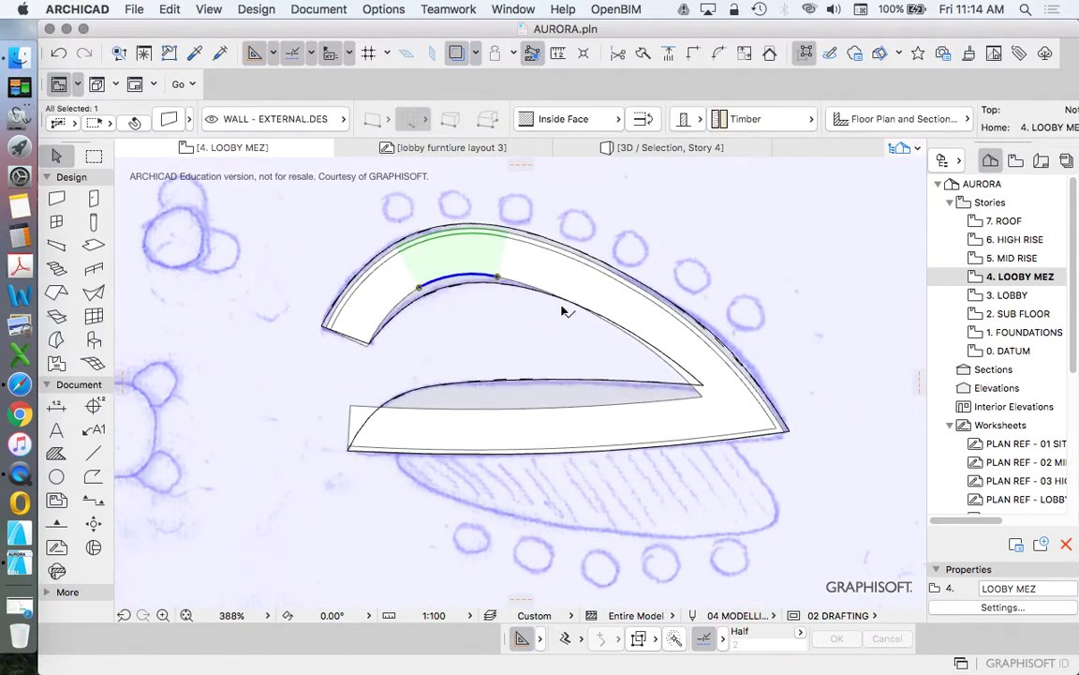
{"action": "left_click", "coordinate": [802, 61]}
{"action": "left_click", "coordinate": [628, 404], "text": "shift"}
{"action": "left_click", "coordinate": [164, 9]}
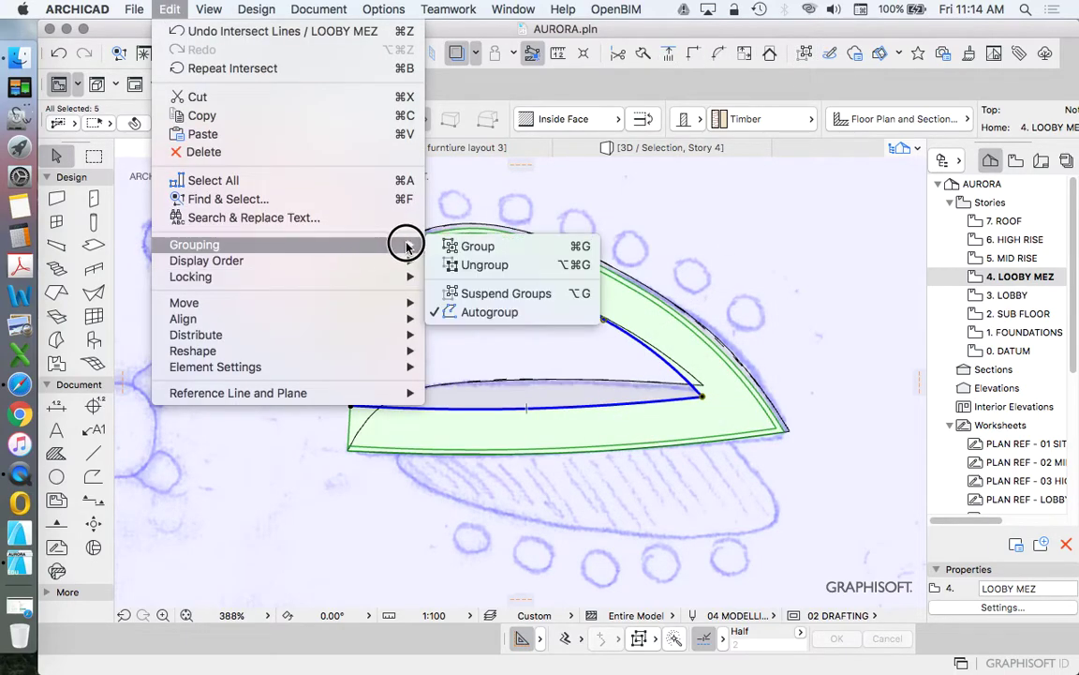
{"action": "left_click", "coordinate": [477, 245]}
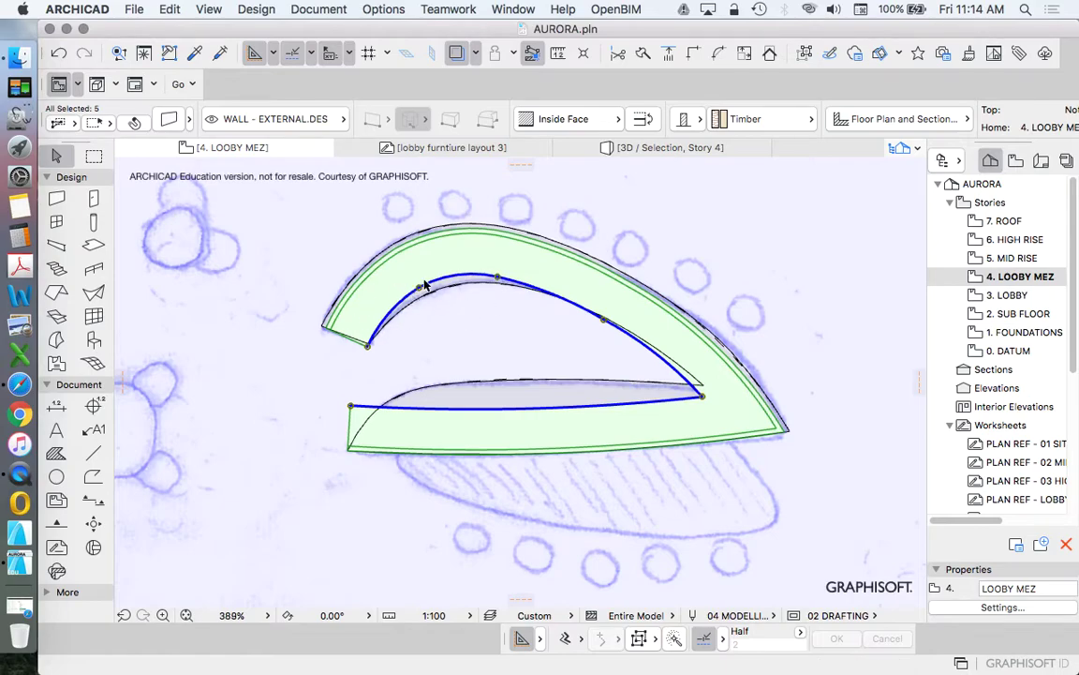
- Delete the traced outline splines along the inner and outer edges of the counter, keeping the slab and walls
{"action": "scroll", "coordinate": [481, 304], "scroll_direction": "up", "scroll_amount": 5}
{"action": "scroll", "coordinate": [494, 282], "scroll_direction": "down", "scroll_amount": 5}
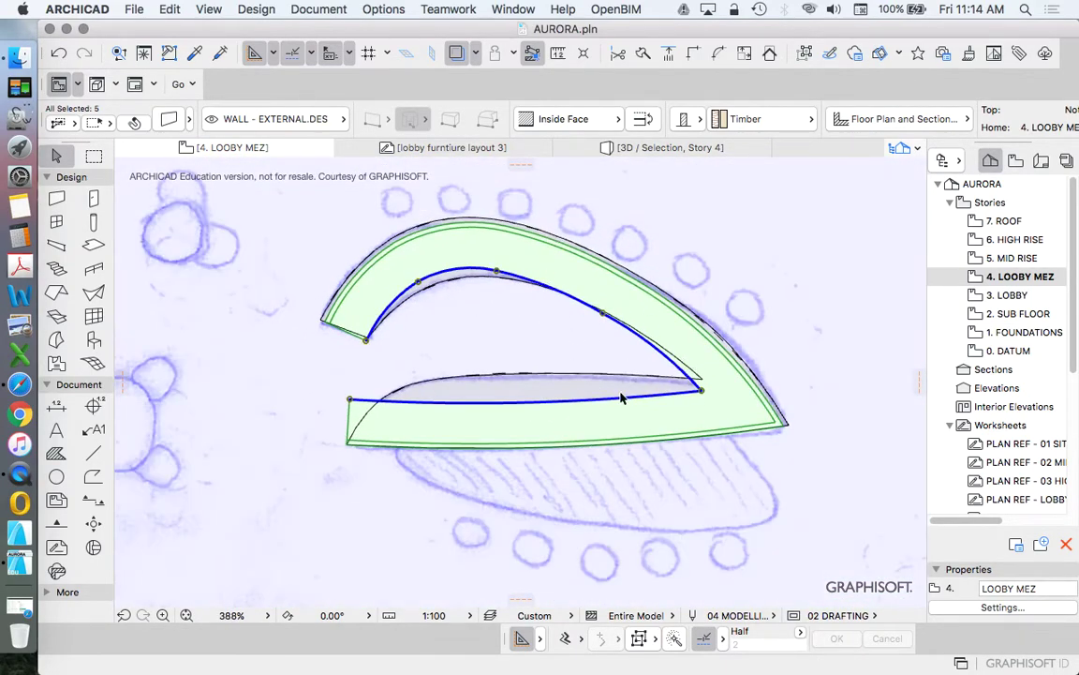
{"action": "scroll", "coordinate": [656, 405], "scroll_direction": "up", "scroll_amount": 4}
{"action": "scroll", "coordinate": [585, 361], "scroll_direction": "down", "scroll_amount": 2}
{"action": "left_click", "coordinate": [581, 364]}
{"action": "scroll", "coordinate": [555, 373], "scroll_direction": "down", "scroll_amount": 3}
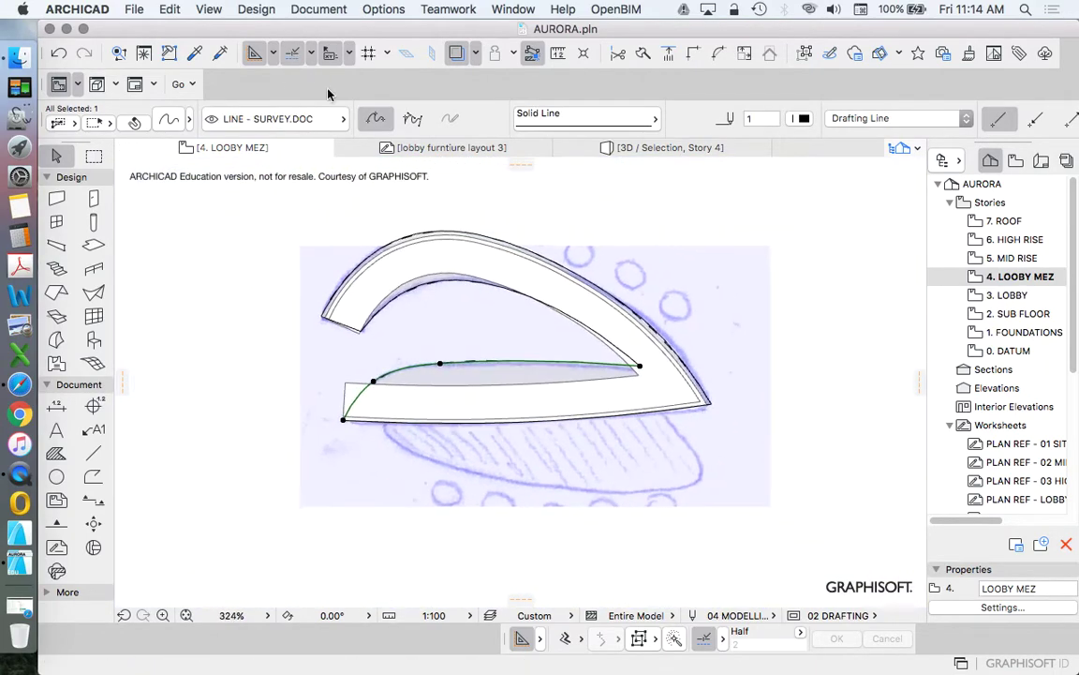
{"action": "key", "text": "Delete"}
{"action": "left_click", "coordinate": [433, 283]}
{"action": "key", "text": "Delete"}
{"action": "left_click", "coordinate": [432, 232]}
{"action": "left_click", "coordinate": [714, 420]}
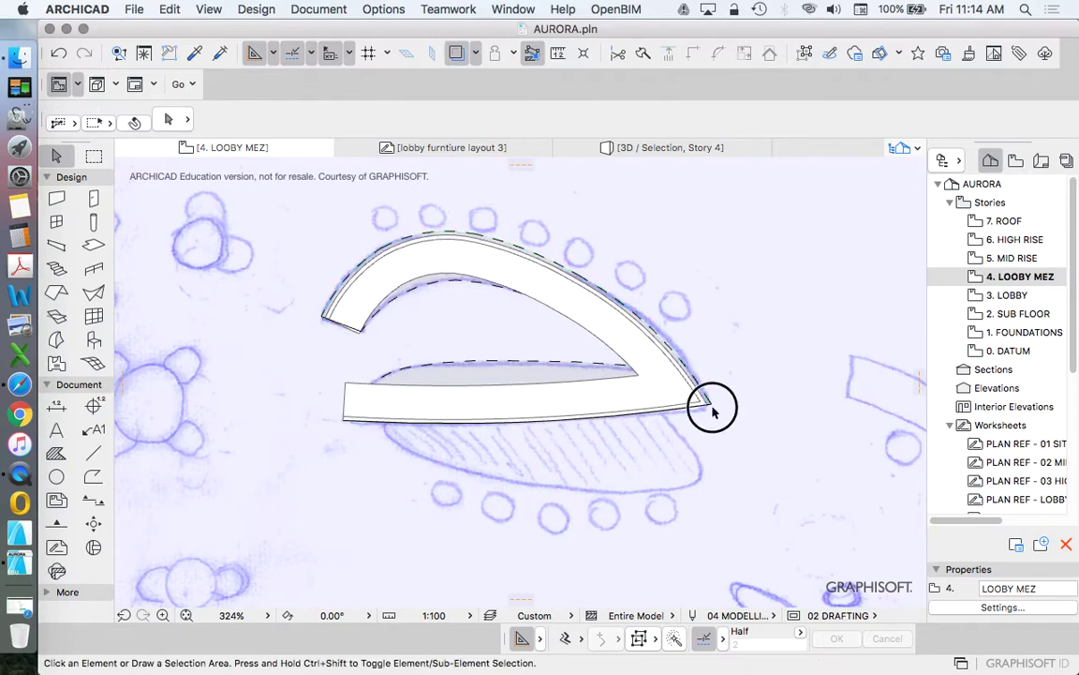
{"action": "left_click", "coordinate": [712, 407]}
{"action": "key", "text": "Delete"}
- Bring the counter slab in front of the walls in the plan's display order
{"action": "left_click", "coordinate": [556, 362]}
{"action": "right_click", "coordinate": [258, 290]}
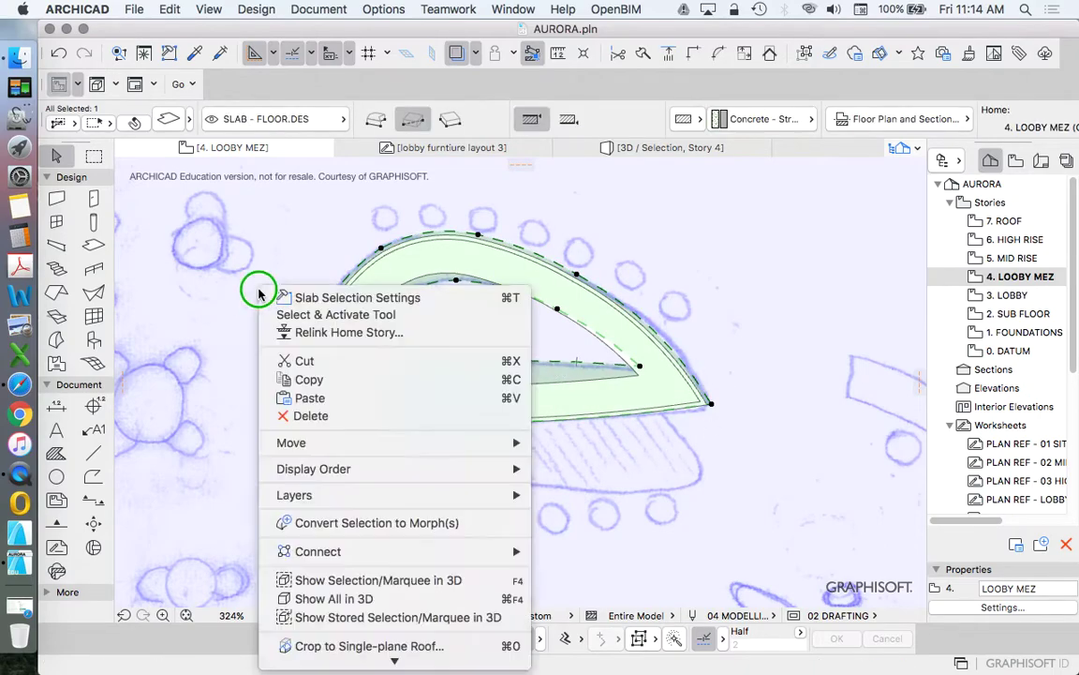
{"action": "mouse_move", "coordinate": [432, 501]}
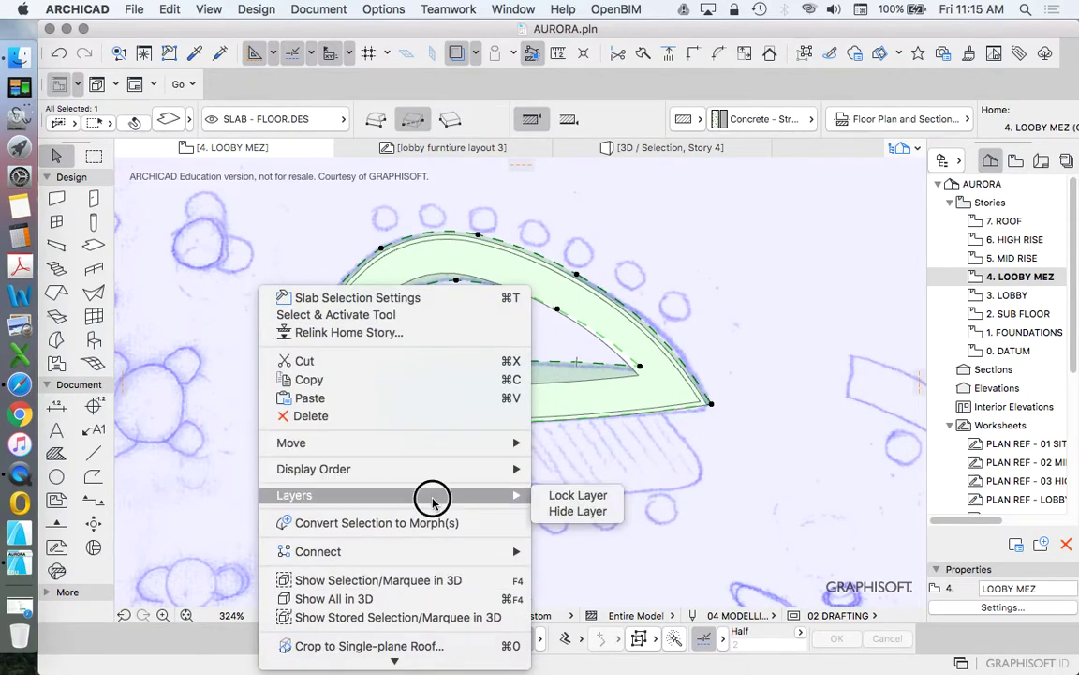
{"action": "mouse_move", "coordinate": [506, 468]}
{"action": "left_click", "coordinate": [578, 471]}
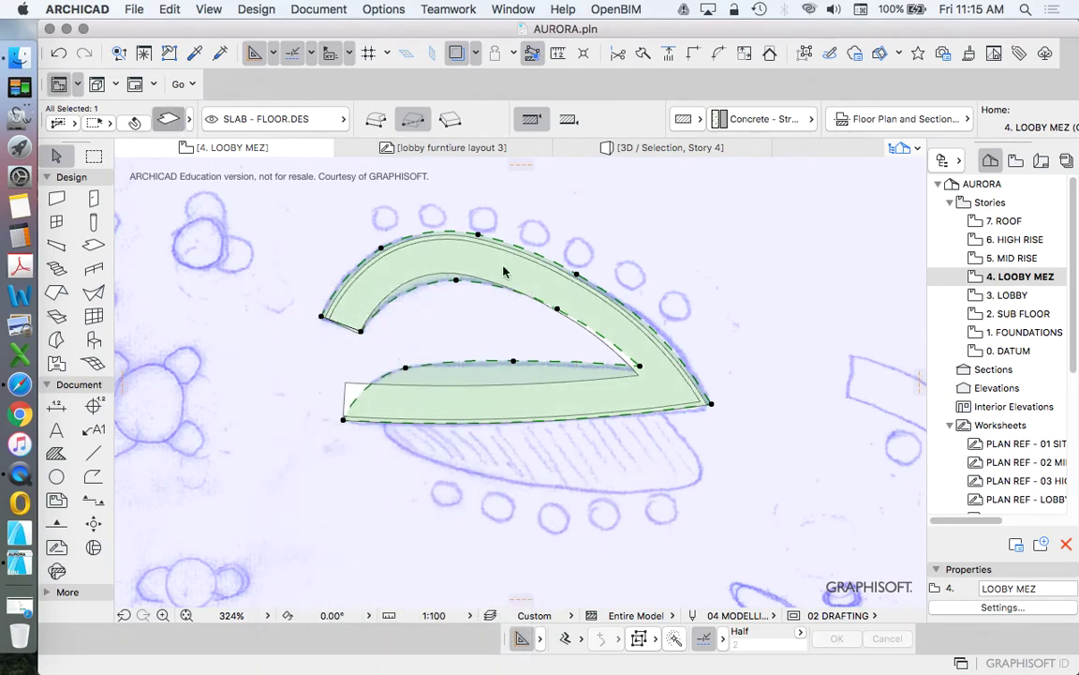
- Change the counter slab's uncut outline from small dashed to a solid line
{"action": "key", "text": "super+t"}
{"action": "scroll", "coordinate": [879, 398], "scroll_direction": "down", "scroll_amount": 5}
{"action": "scroll", "coordinate": [946, 352], "scroll_direction": "up", "scroll_amount": 2}
{"action": "left_click", "coordinate": [930, 347]}
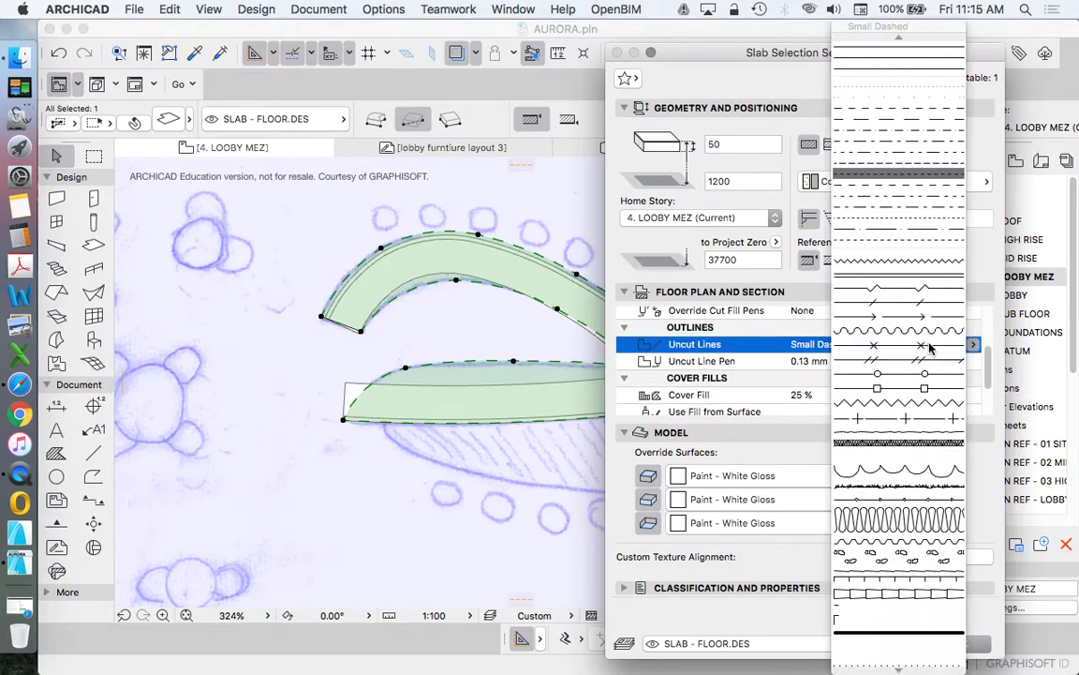
{"action": "left_click", "coordinate": [899, 46]}
{"action": "left_click", "coordinate": [948, 643]}
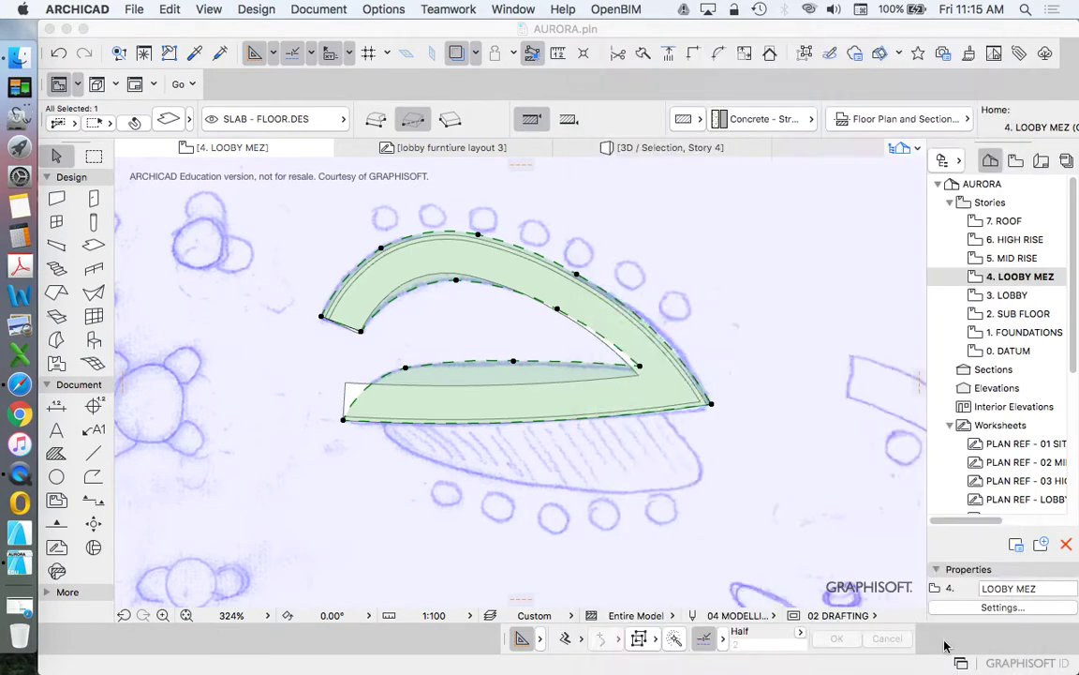
- Compare the slab outline with the walls beneath it around the counter's pointed end, and deselect the slab
{"action": "scroll", "coordinate": [632, 365], "scroll_direction": "up", "scroll_amount": 3}
{"action": "scroll", "coordinate": [669, 375], "scroll_direction": "down", "scroll_amount": 5}
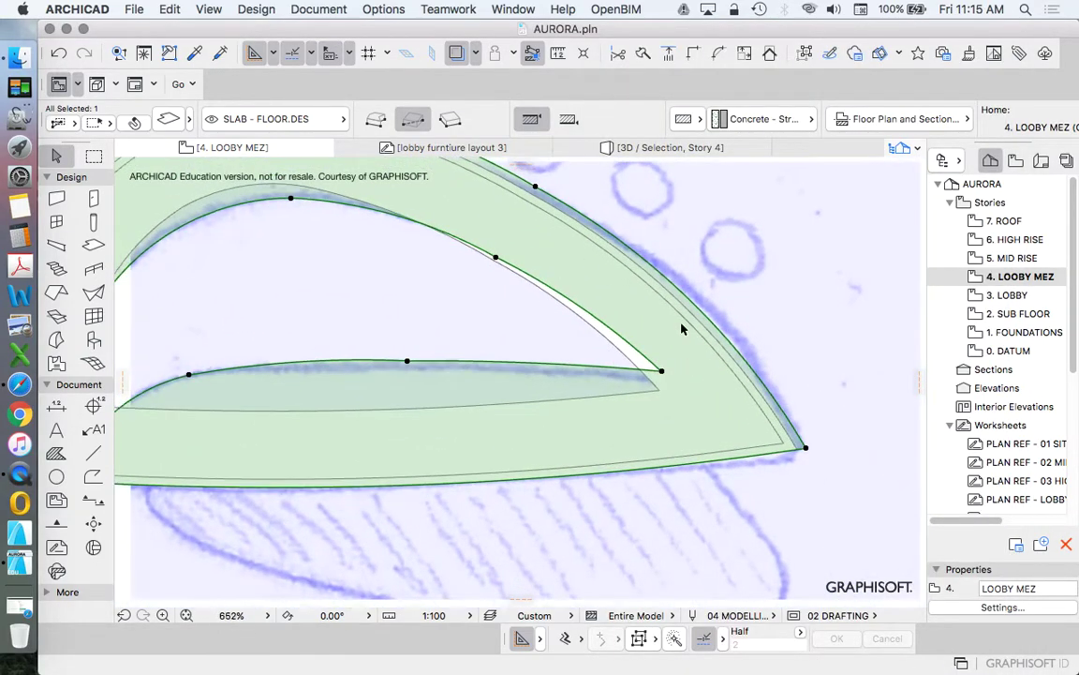
{"action": "scroll", "coordinate": [679, 339], "scroll_direction": "up", "scroll_amount": 6}
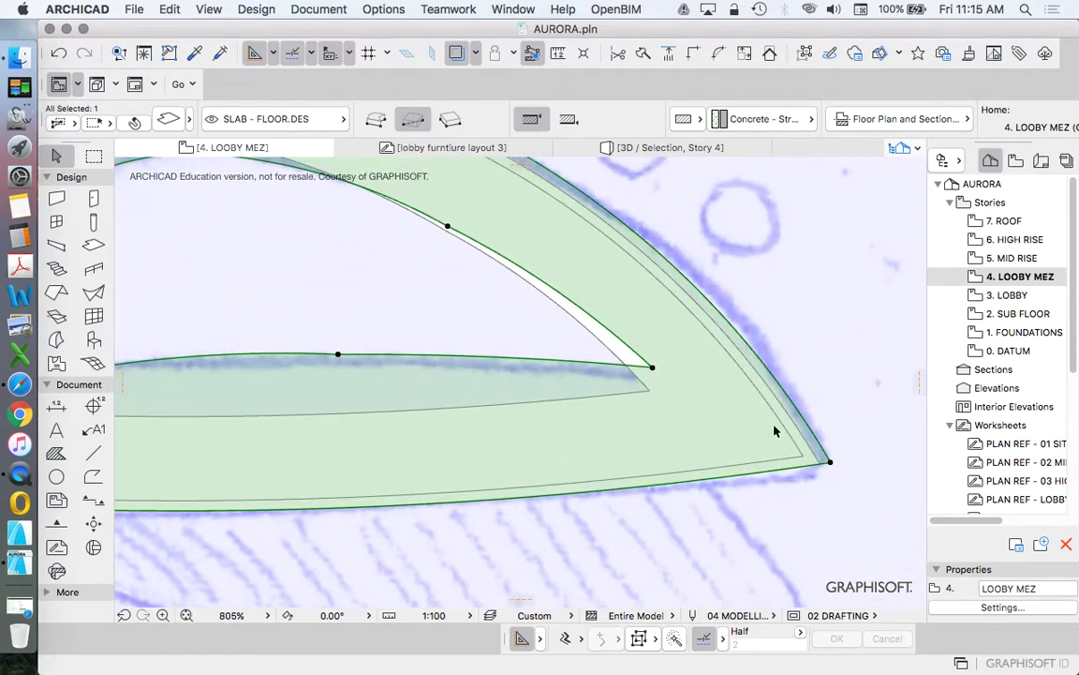
{"action": "scroll", "coordinate": [813, 448], "scroll_direction": "down", "scroll_amount": 3}
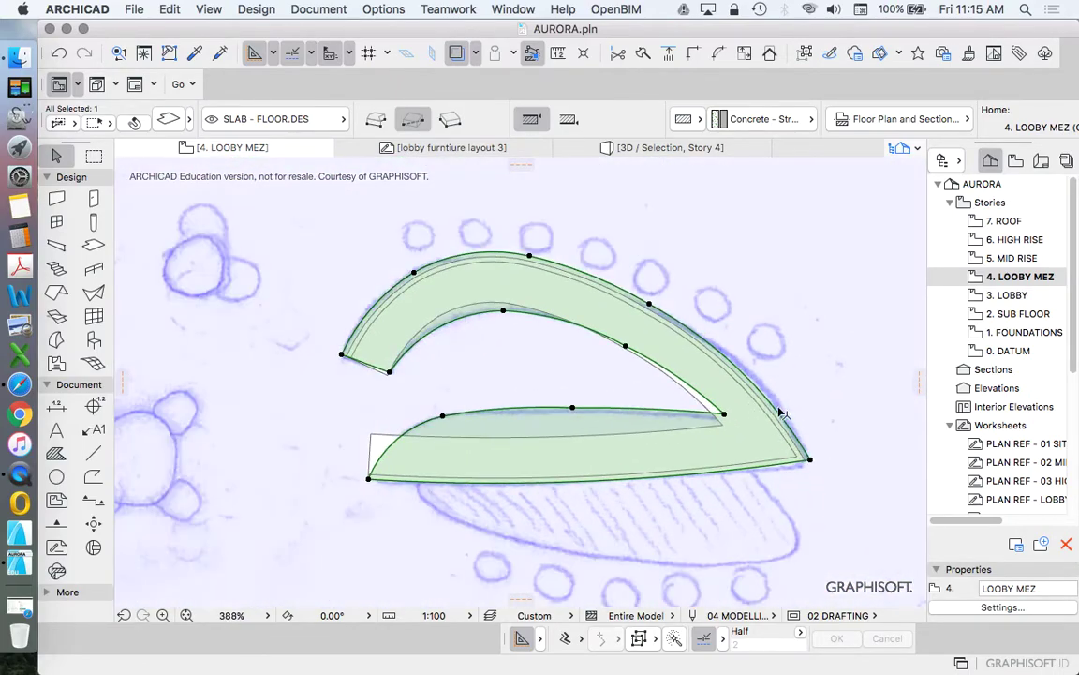
{"action": "key", "text": "Escape"}
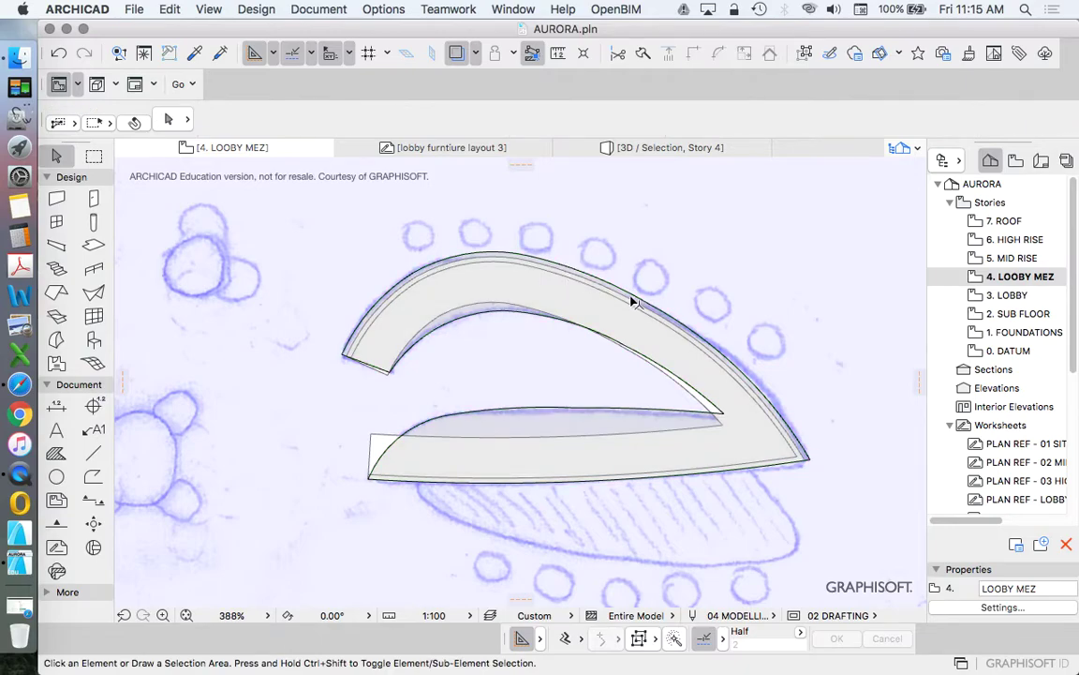
- Suspend the wall grouping, select the four curved upper walls without the lower wall, and offset them outward to the slab's outer edge
{"action": "scroll", "coordinate": [553, 273], "scroll_direction": "up", "scroll_amount": 4}
{"action": "left_click", "coordinate": [521, 256]}
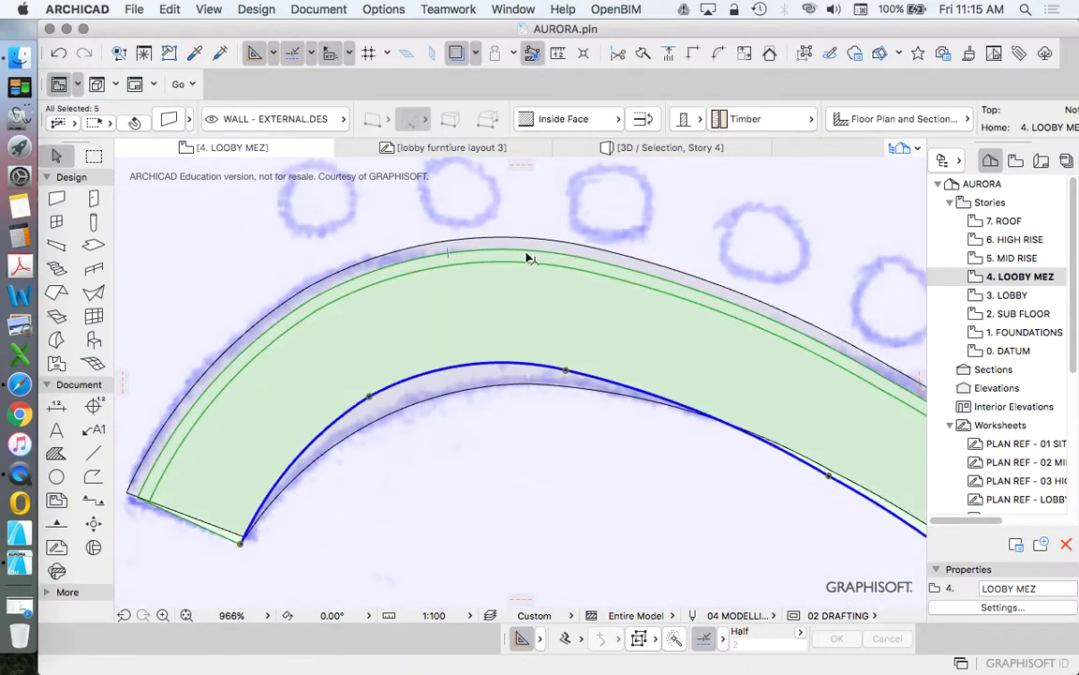
{"action": "scroll", "coordinate": [422, 319], "scroll_direction": "down", "scroll_amount": 3}
{"action": "scroll", "coordinate": [522, 361], "scroll_direction": "up", "scroll_amount": 6}
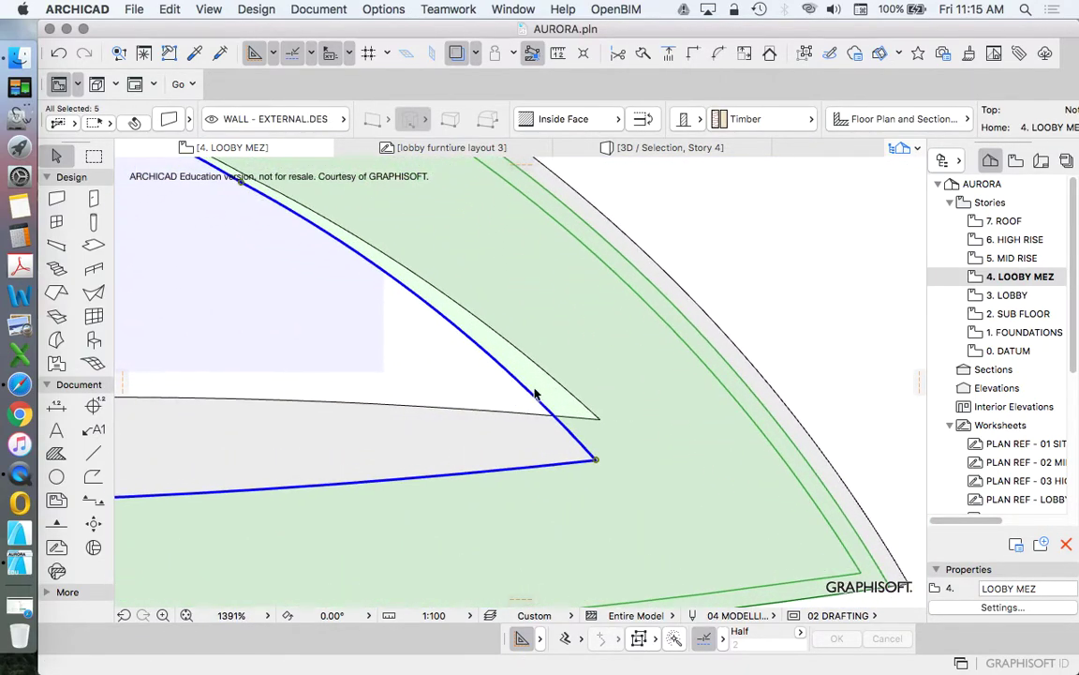
{"action": "left_click", "coordinate": [527, 390]}
{"action": "key", "text": "Escape"}
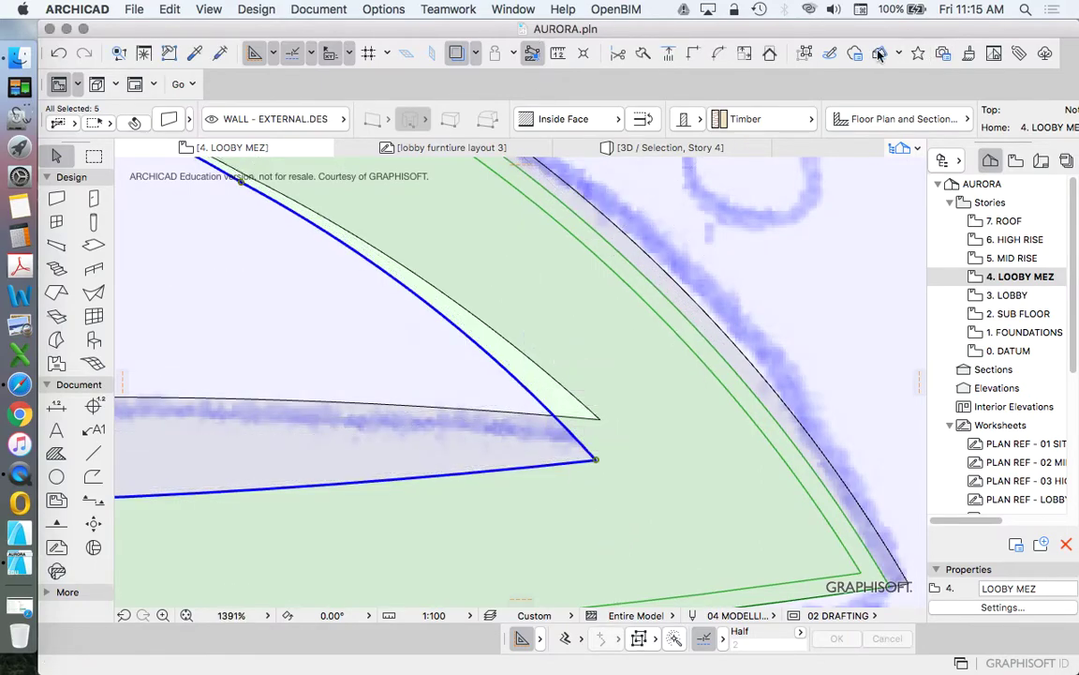
{"action": "left_click", "coordinate": [578, 467], "text": "shift"}
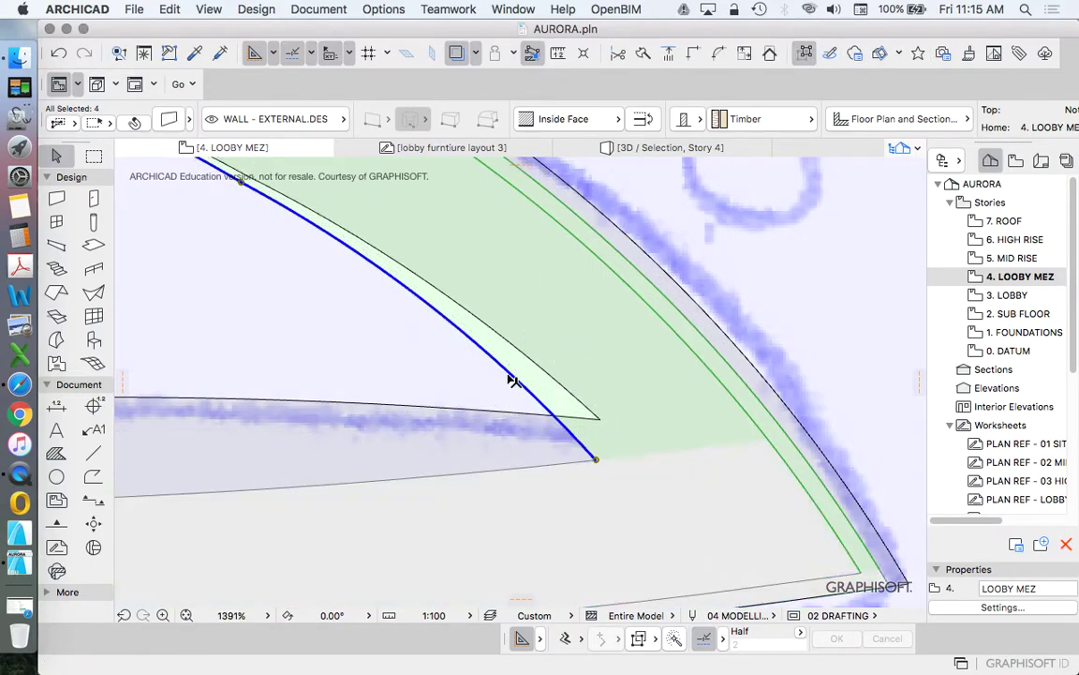
{"action": "left_click", "coordinate": [511, 375]}
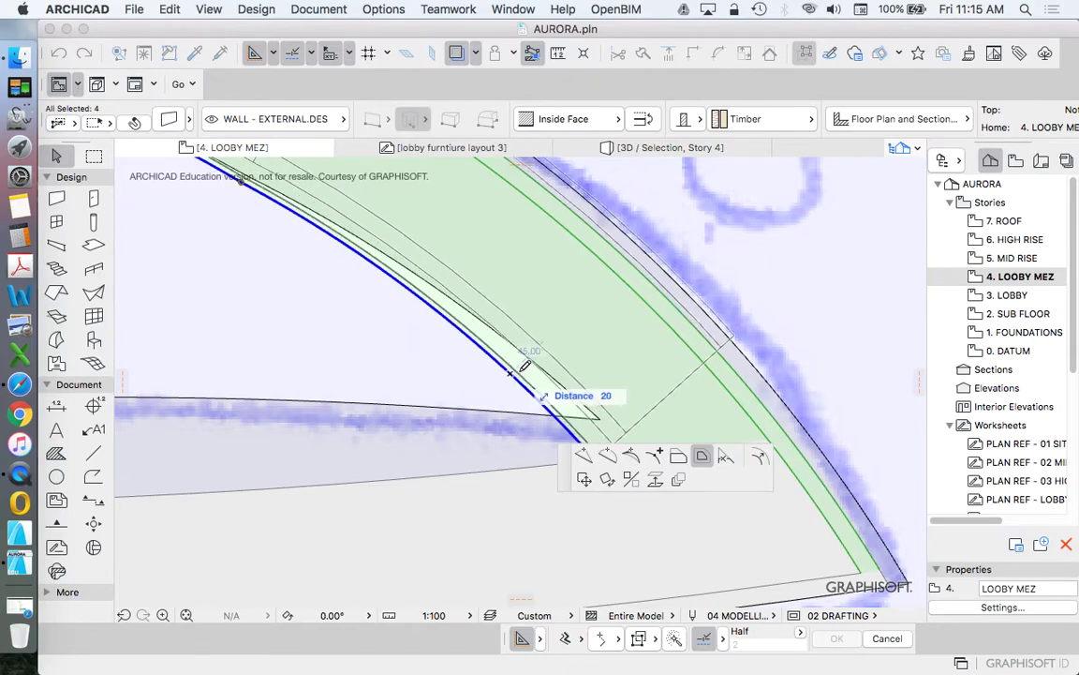
{"action": "left_click", "coordinate": [531, 365]}
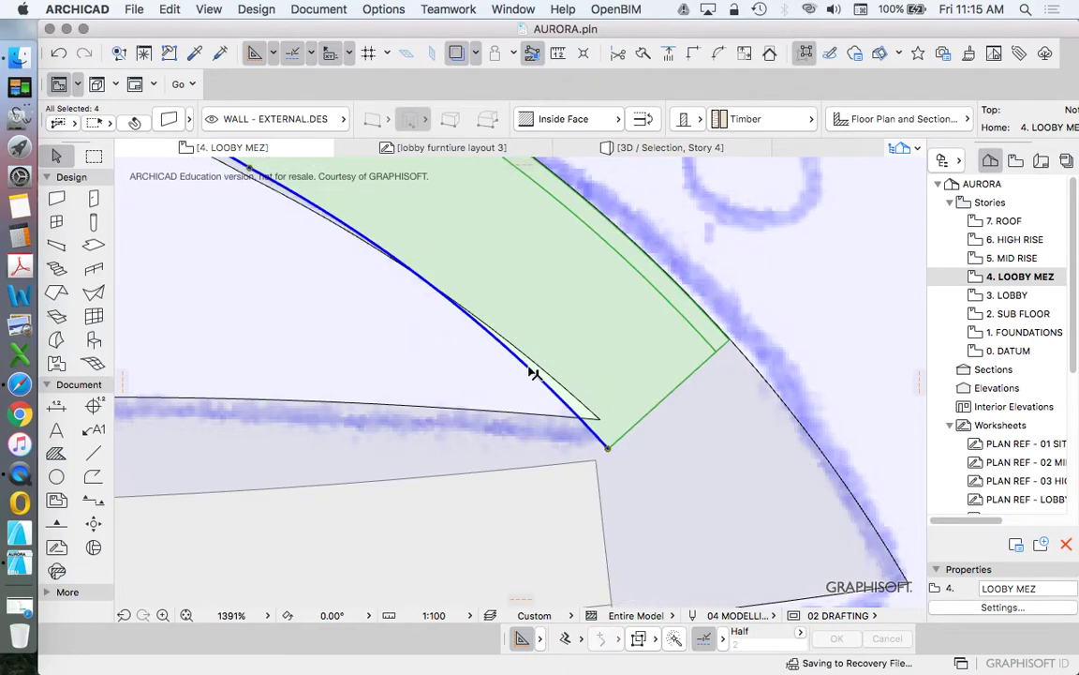
- Intersect the last segment of the upper curved wall with the lower wall at the counter's pointed corner
{"action": "scroll", "coordinate": [621, 438], "scroll_direction": "down", "scroll_amount": 3}
{"action": "scroll", "coordinate": [620, 438], "scroll_direction": "down", "scroll_amount": 2}
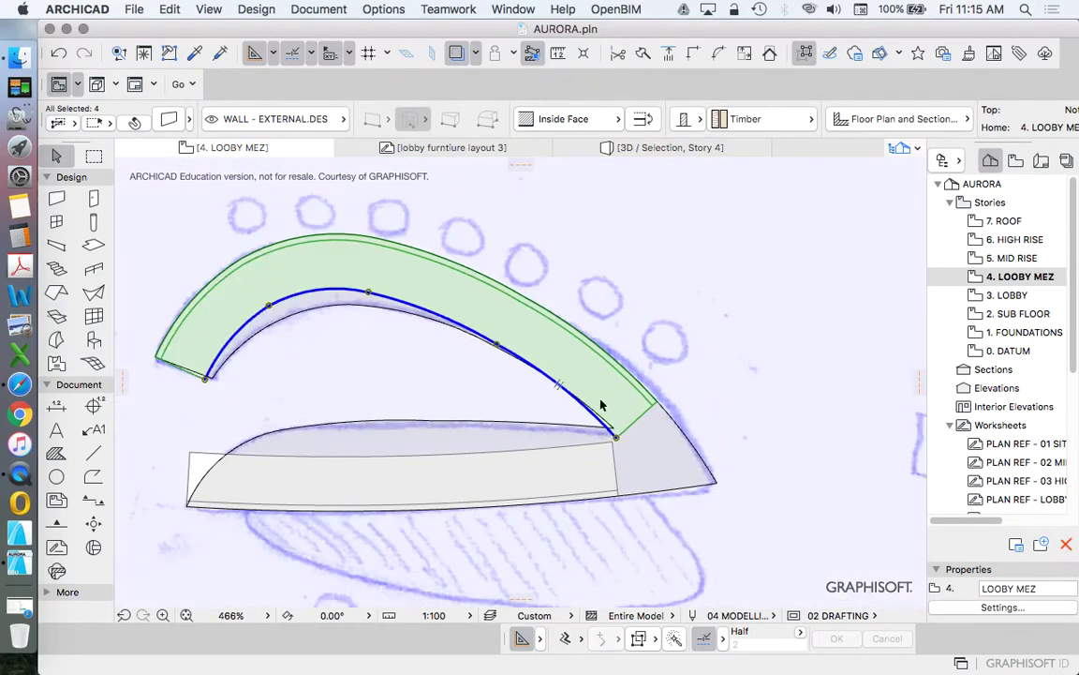
{"action": "key", "text": "Escape"}
{"action": "left_click", "coordinate": [617, 439]}
{"action": "left_click", "coordinate": [611, 450], "text": "shift"}
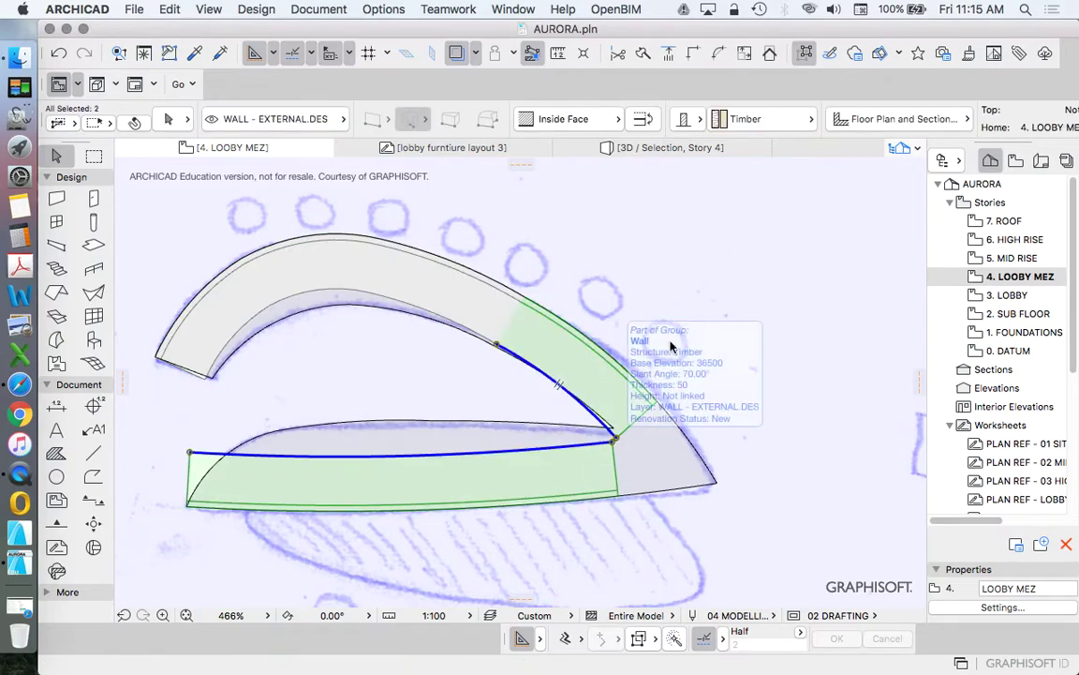
{"action": "key", "text": "Escape"}
{"action": "scroll", "coordinate": [716, 426], "scroll_direction": "down", "scroll_amount": 1}
{"action": "scroll", "coordinate": [633, 431], "scroll_direction": "up", "scroll_amount": 4}
{"action": "left_click", "coordinate": [710, 410]}
{"action": "key", "text": "Escape"}
- Select the whole counter, slab and walls together, and show only that selection in 3D
{"action": "scroll", "coordinate": [595, 378], "scroll_direction": "down", "scroll_amount": 2}
{"action": "scroll", "coordinate": [453, 340], "scroll_direction": "down", "scroll_amount": 5}
{"action": "left_click_drag", "start_coordinate": [317, 251], "coordinate": [651, 468]}
{"action": "right_click", "coordinate": [677, 316]}
{"action": "left_click", "coordinate": [795, 608]}
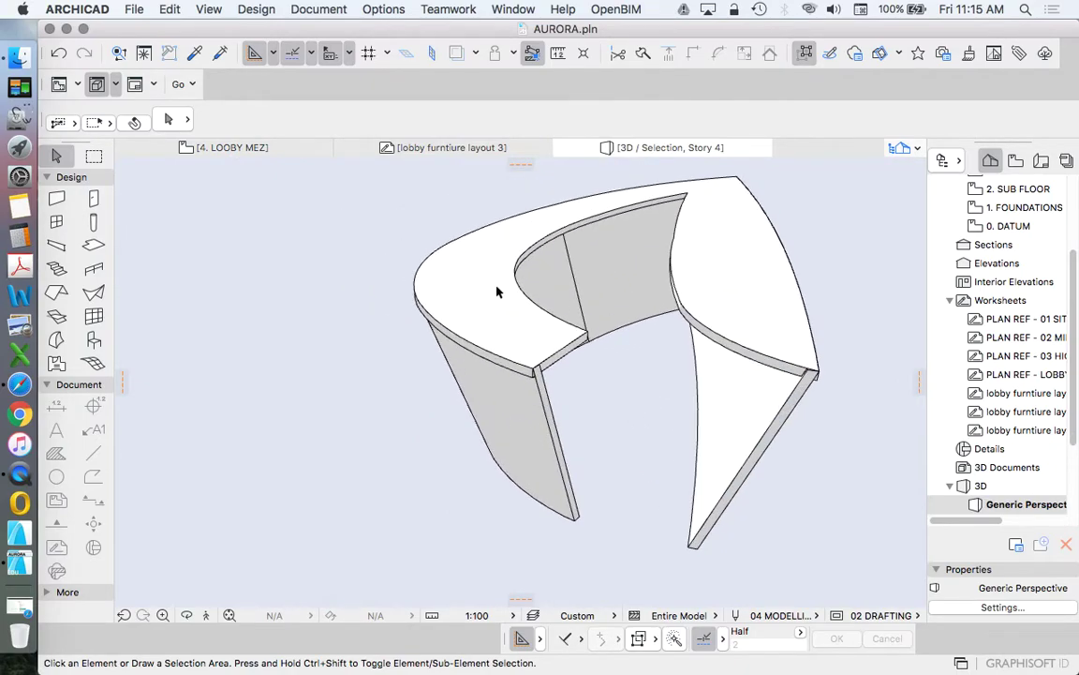
- Examine from several angles in 3D how the tops and ends of the slanted walls meet the slab's edges
{"action": "left_click_drag", "start_coordinate": [185, 616], "coordinate": [614, 396]}
{"action": "left_click", "coordinate": [382, 389]}
{"action": "scroll", "coordinate": [359, 363], "scroll_direction": "down", "scroll_amount": 1}
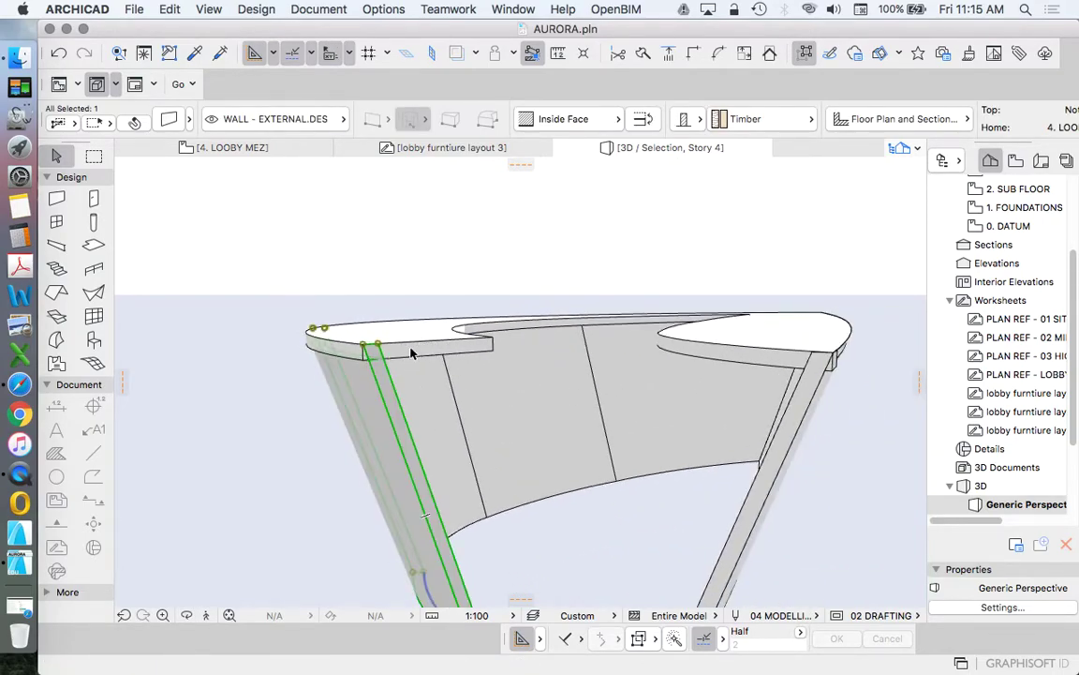
{"action": "left_click", "coordinate": [384, 355]}
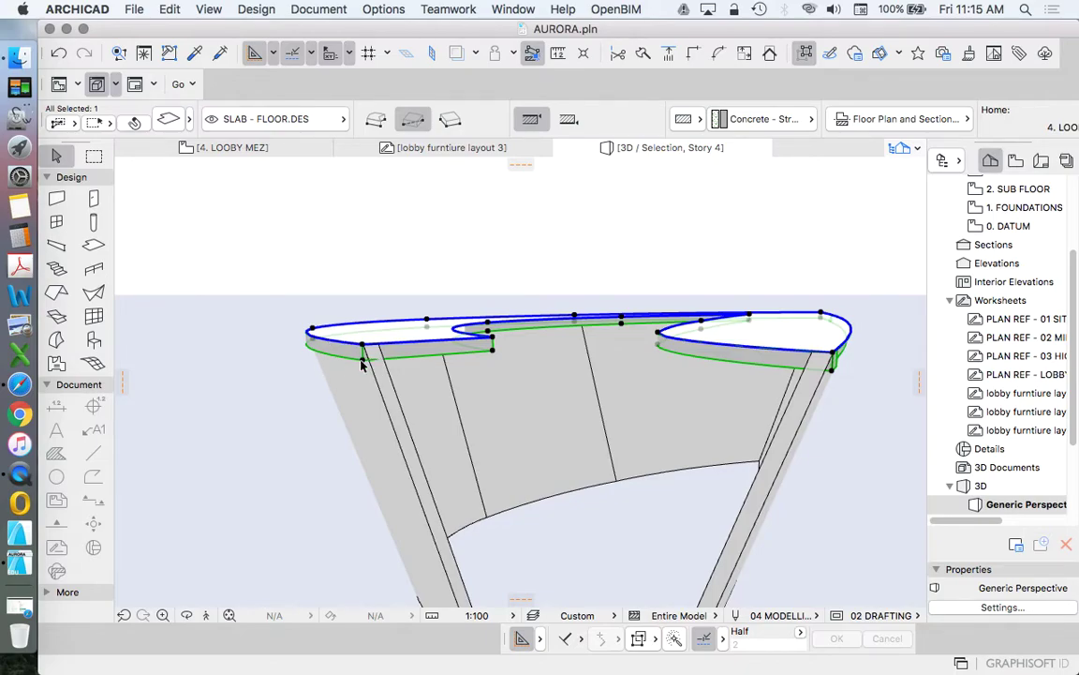
{"action": "scroll", "coordinate": [549, 384], "scroll_direction": "down", "scroll_amount": 3}
{"action": "scroll", "coordinate": [539, 334], "scroll_direction": "up", "scroll_amount": 4}
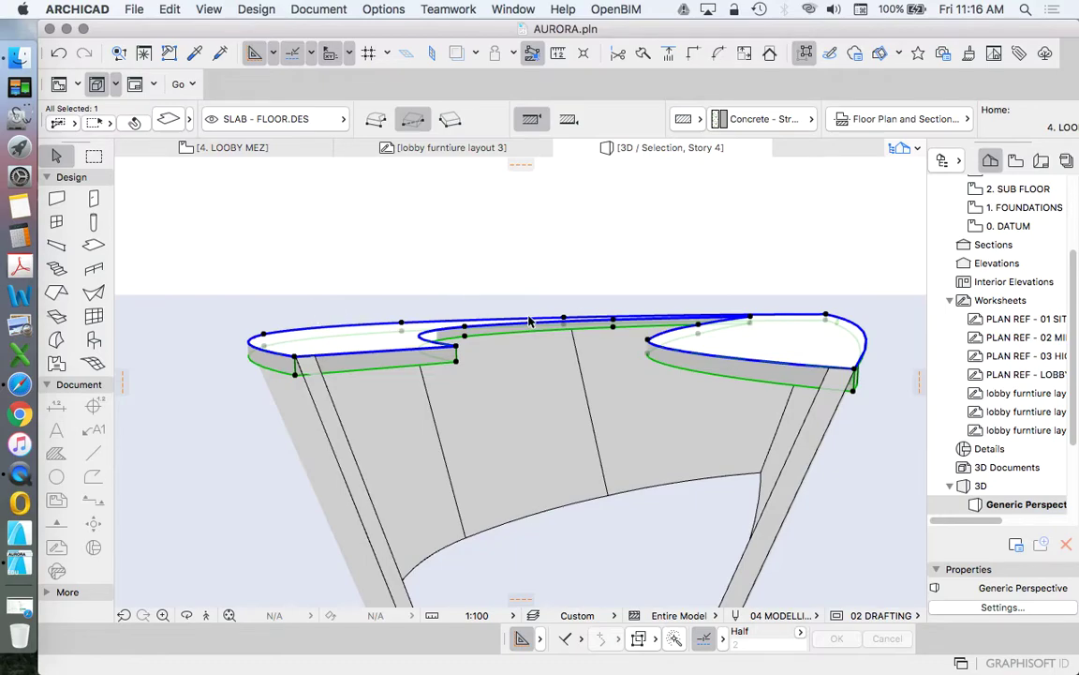
{"action": "scroll", "coordinate": [515, 332], "scroll_direction": "up", "scroll_amount": 3}
{"action": "scroll", "coordinate": [515, 335], "scroll_direction": "down", "scroll_amount": 5}
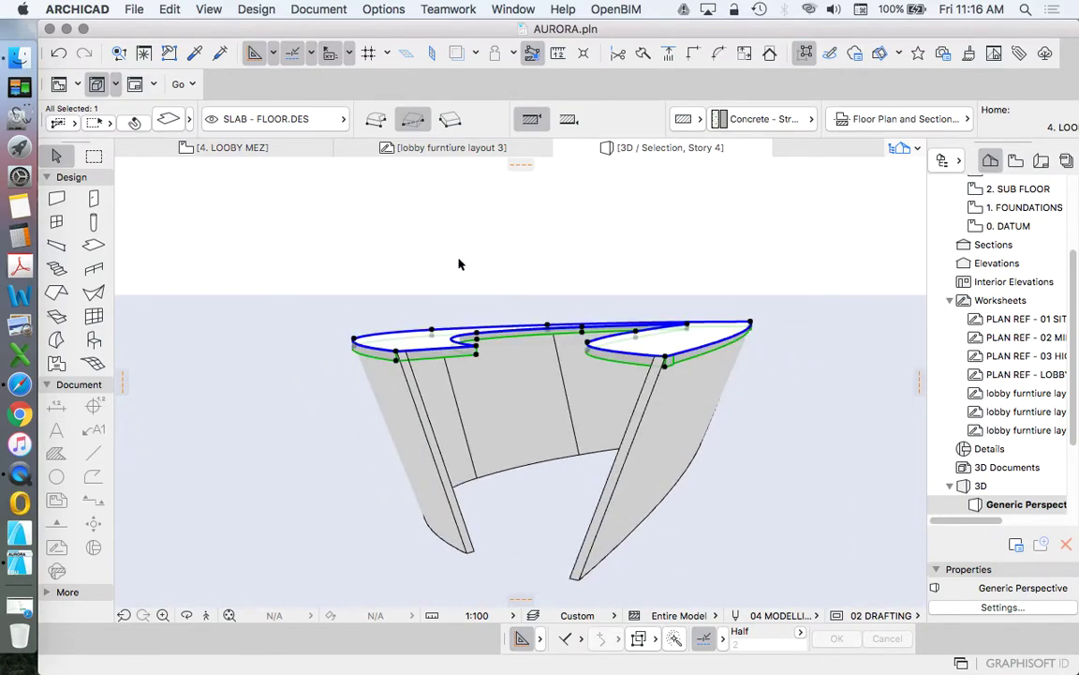
{"action": "scroll", "coordinate": [441, 328], "scroll_direction": "up", "scroll_amount": 3}
{"action": "scroll", "coordinate": [403, 365], "scroll_direction": "down", "scroll_amount": 2}
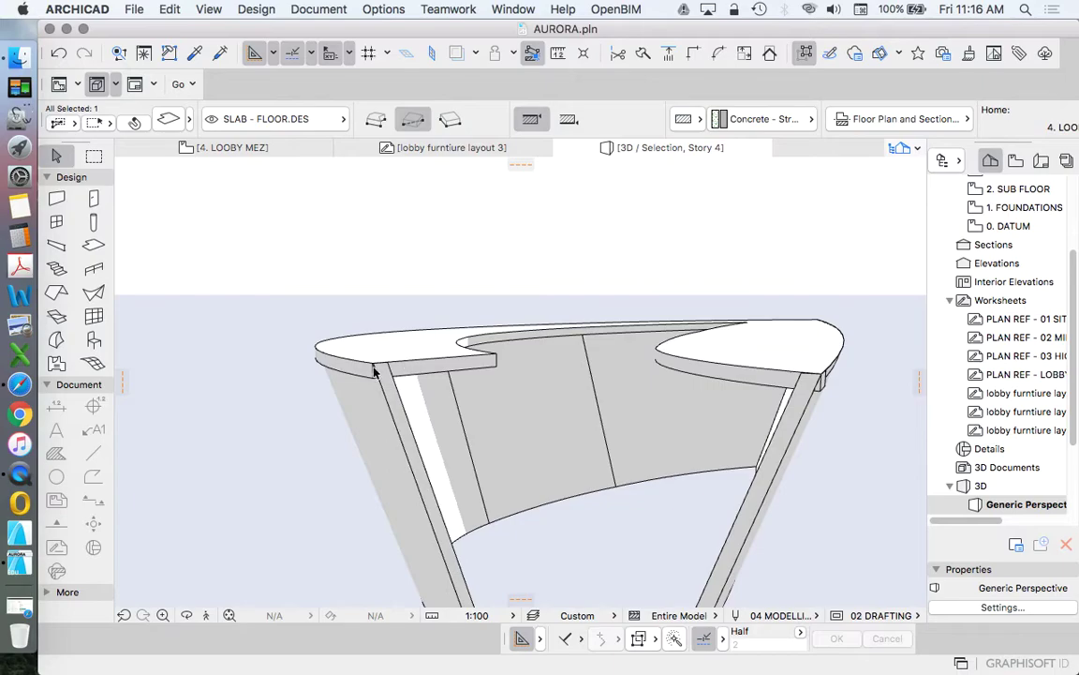
{"action": "scroll", "coordinate": [391, 361], "scroll_direction": "up", "scroll_amount": 3}
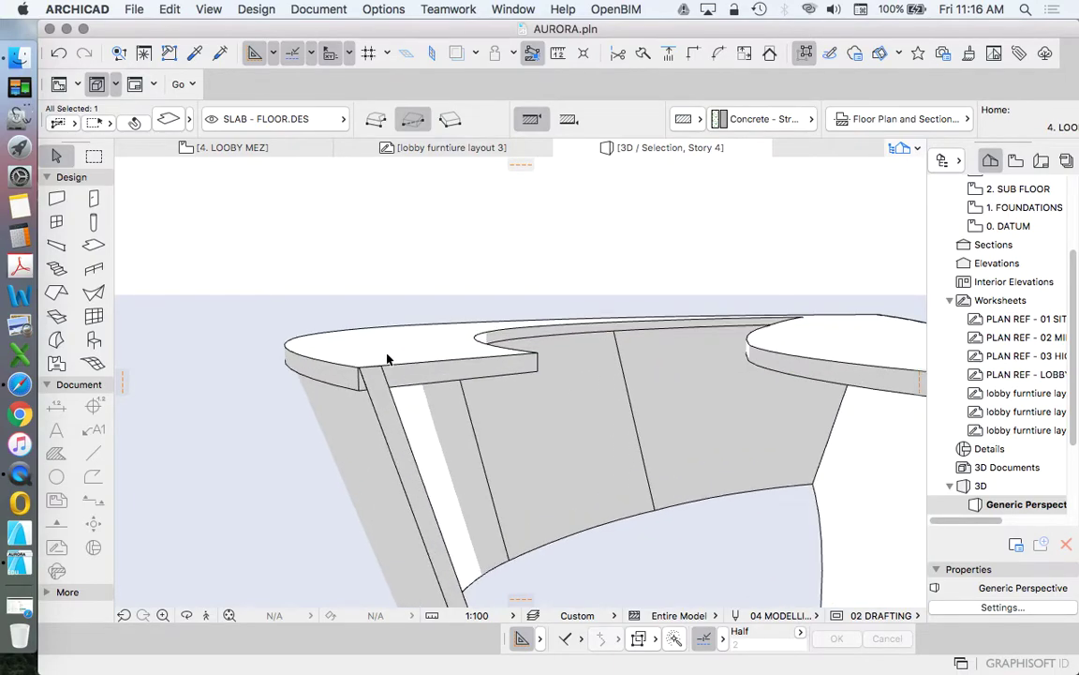
{"action": "scroll", "coordinate": [375, 366], "scroll_direction": "down", "scroll_amount": 2}
{"action": "left_click", "coordinate": [340, 366]}
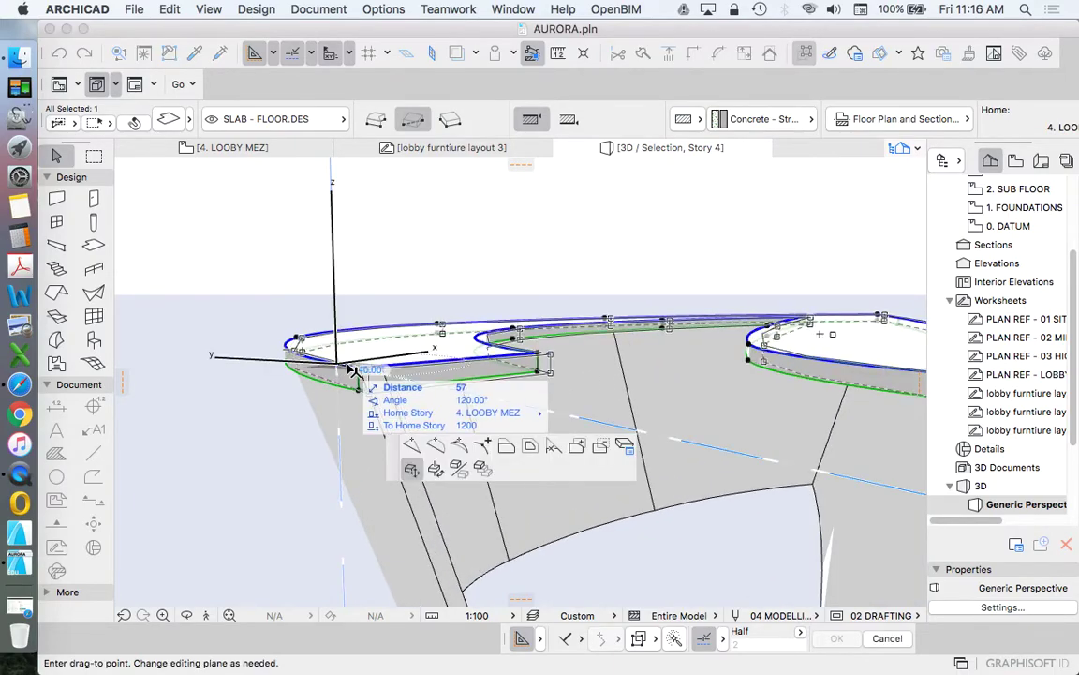
{"action": "left_click", "coordinate": [529, 446]}
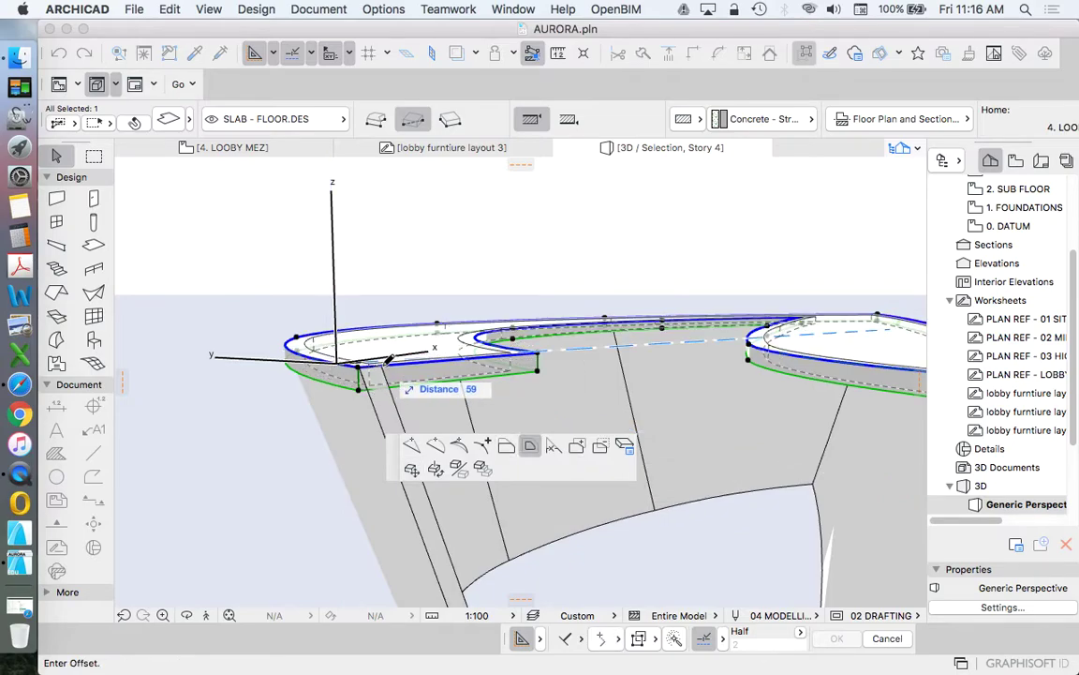
{"action": "key", "text": "Escape"}
{"action": "scroll", "coordinate": [422, 389], "scroll_direction": "down", "scroll_amount": 3}
{"action": "key", "text": "Escape"}
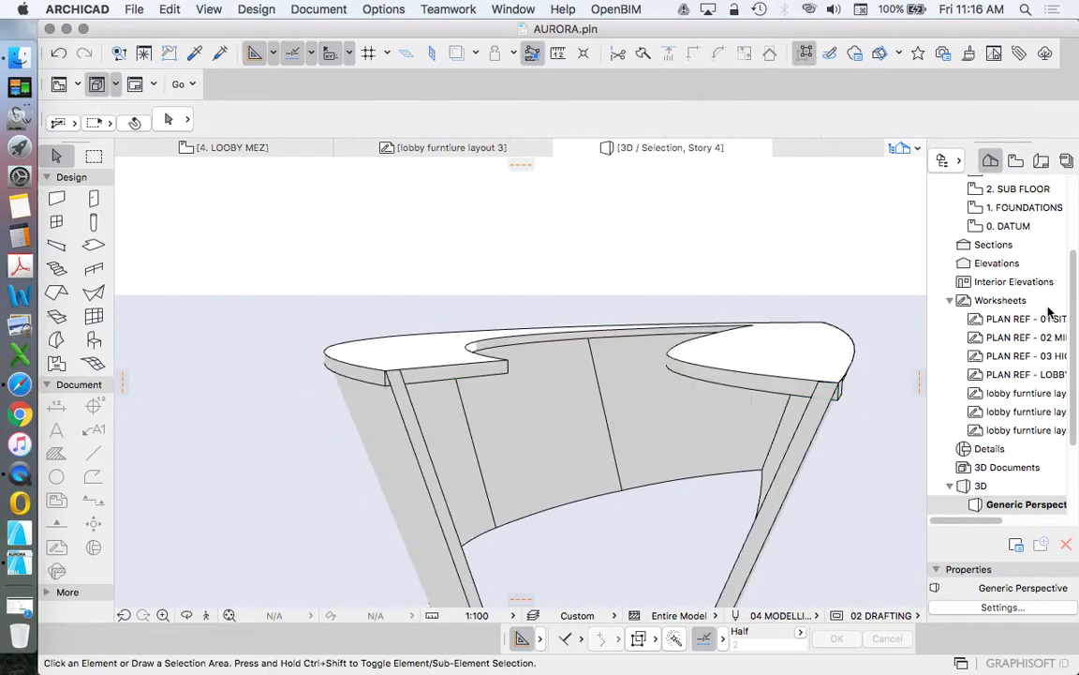
- Return to the 4. LOOBY MEZ plan and offset the counter slab's lower long edge inward by 50 to the wall's inner line
{"action": "scroll", "coordinate": [1030, 295], "scroll_direction": "up", "scroll_amount": 3}
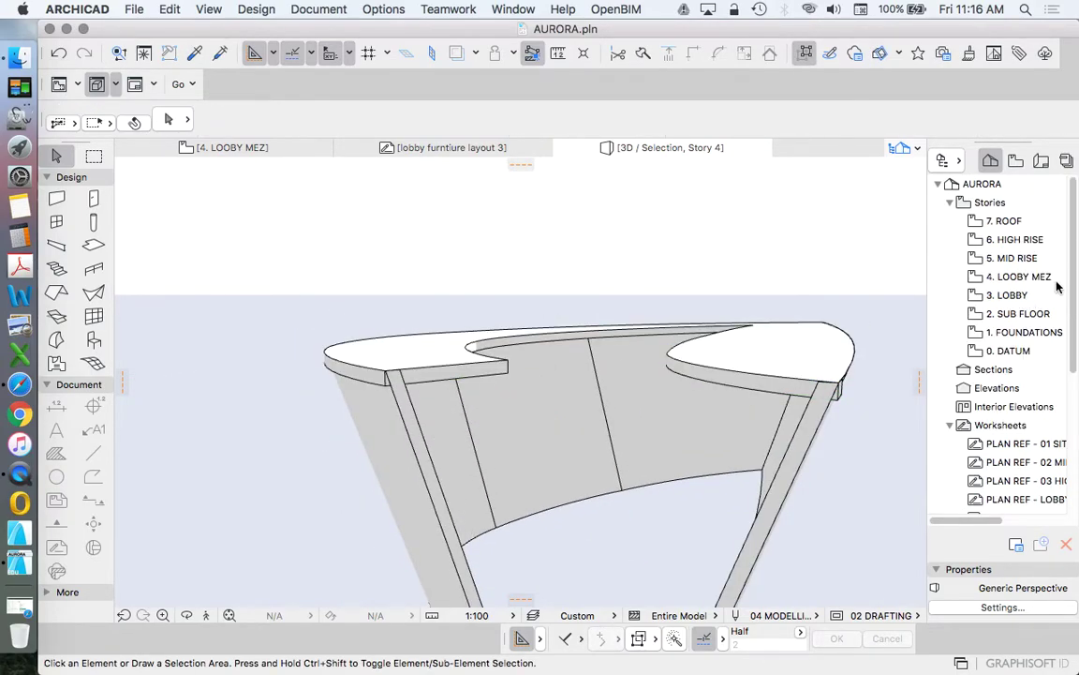
{"action": "left_click", "coordinate": [993, 279]}
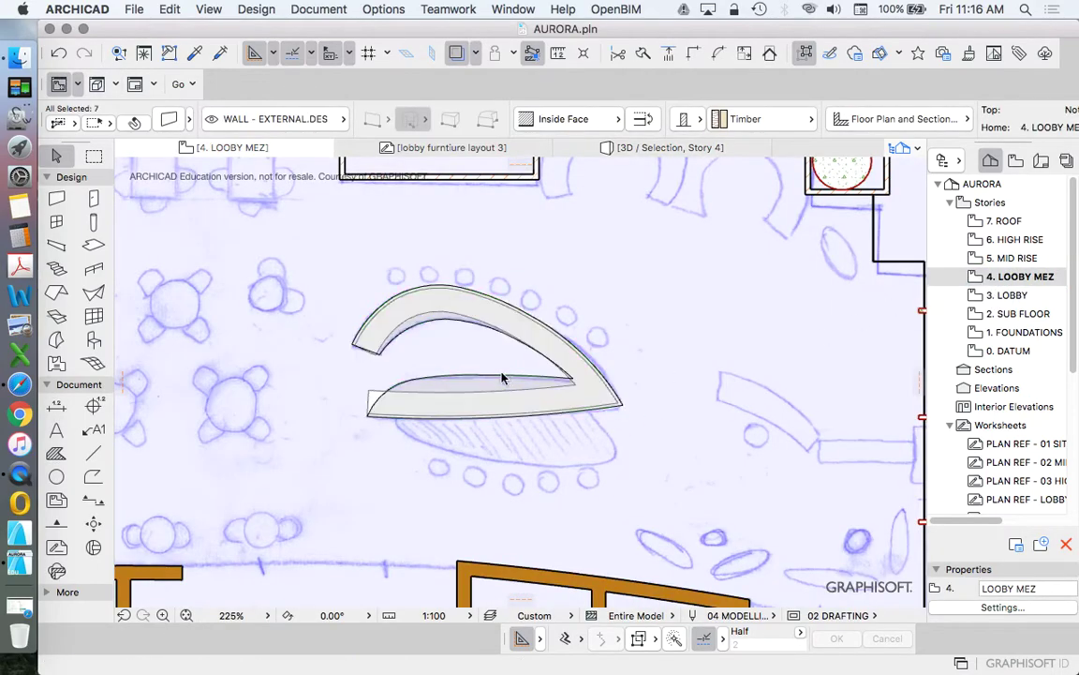
{"action": "scroll", "coordinate": [397, 334], "scroll_direction": "up", "scroll_amount": 6}
{"action": "left_click", "coordinate": [398, 333]}
{"action": "scroll", "coordinate": [370, 426], "scroll_direction": "up", "scroll_amount": 5}
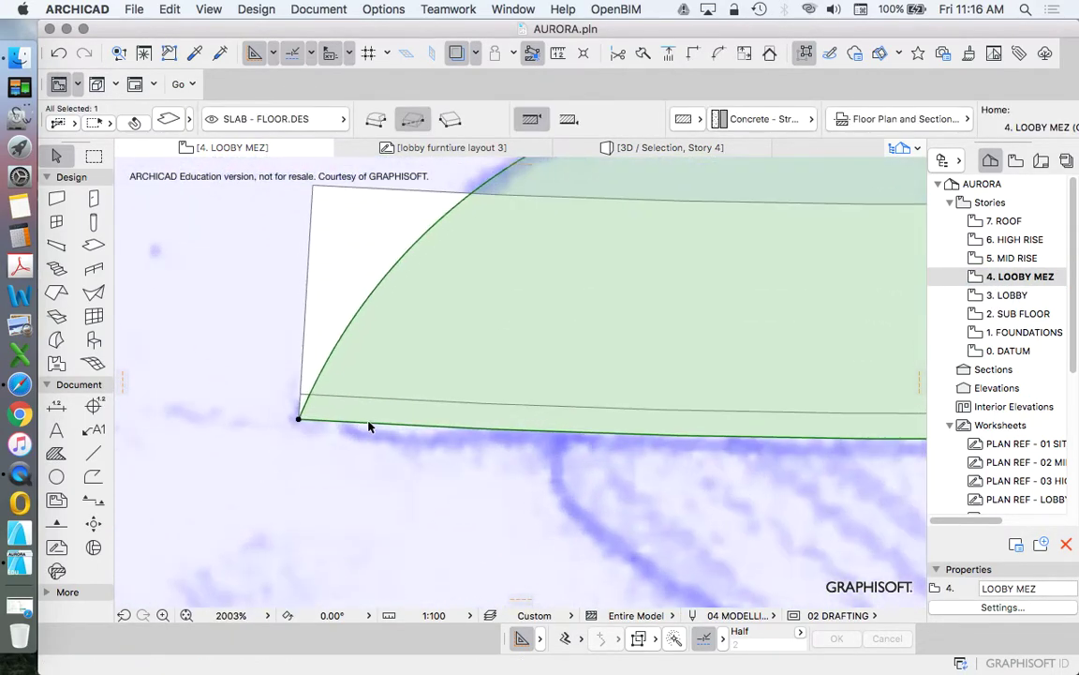
{"action": "left_click", "coordinate": [365, 428]}
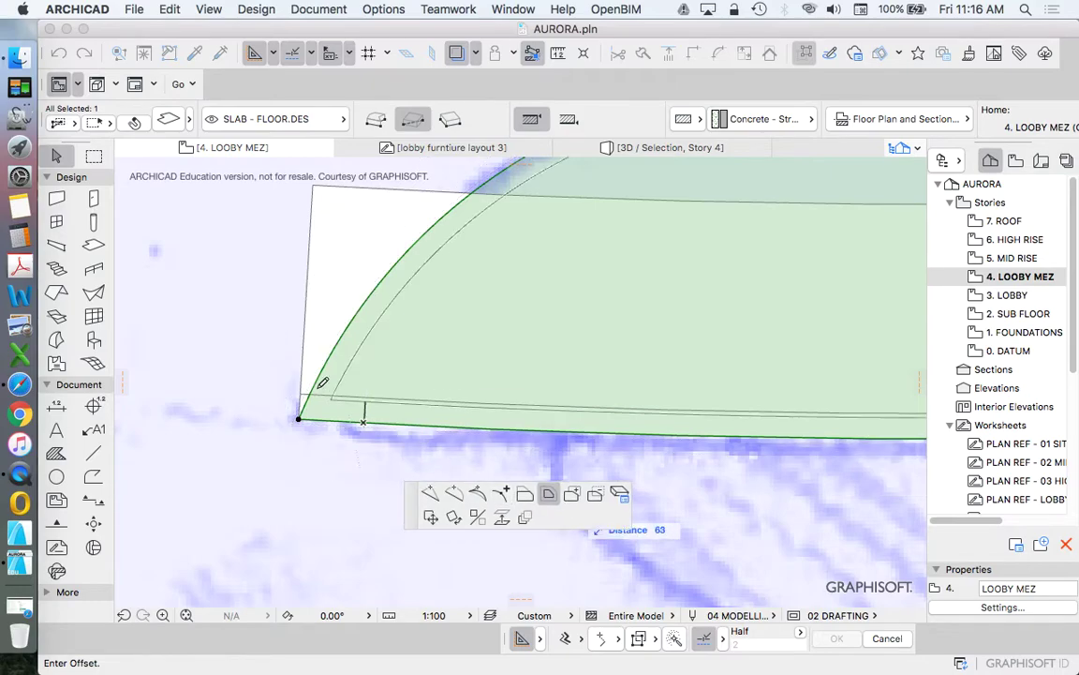
{"action": "left_click", "coordinate": [495, 481]}
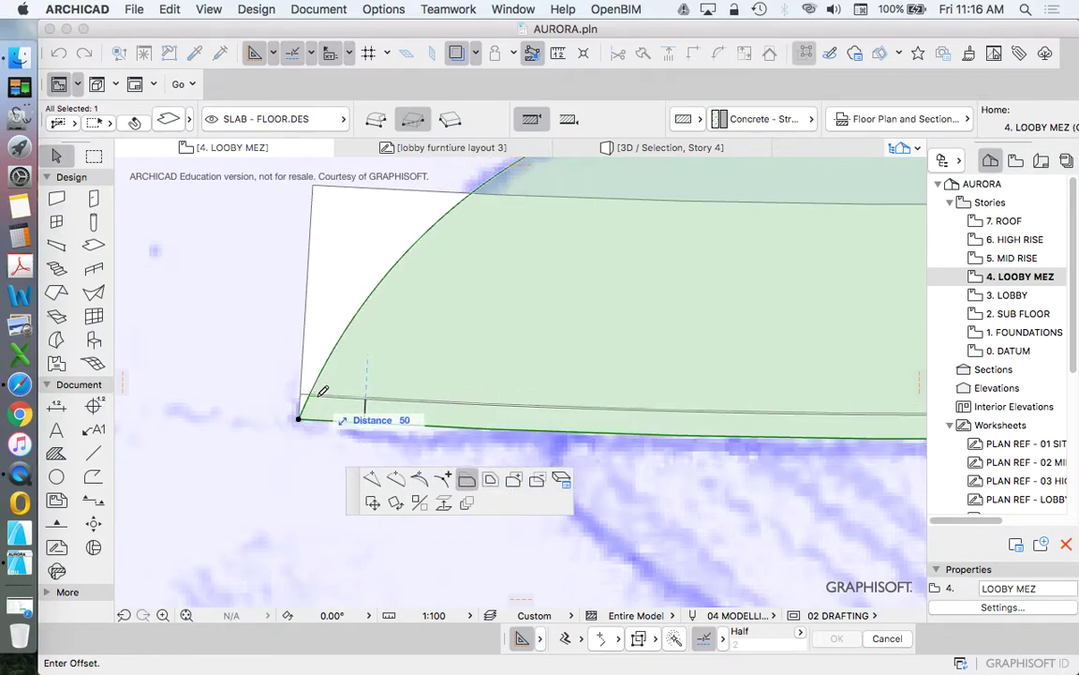
{"action": "left_click", "coordinate": [364, 414]}
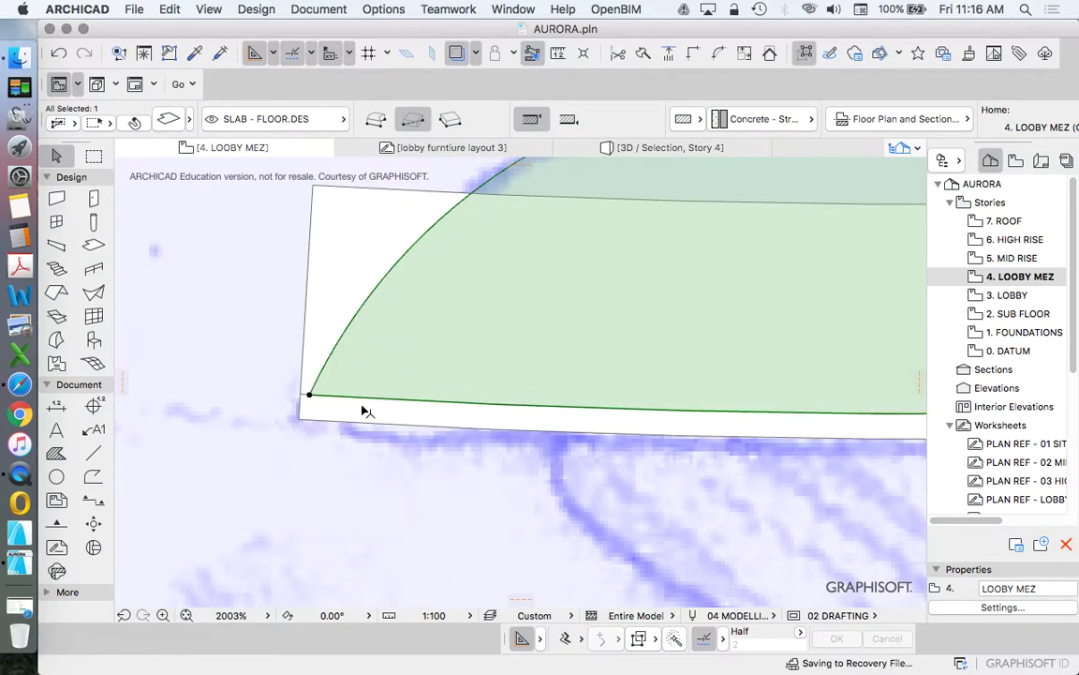
- Offset the slab's outer curved edge next to the pointed corner inward by about 55 to the wall's inner line
{"action": "scroll", "coordinate": [361, 412], "scroll_direction": "down", "scroll_amount": 6}
{"action": "scroll", "coordinate": [689, 395], "scroll_direction": "up", "scroll_amount": 6}
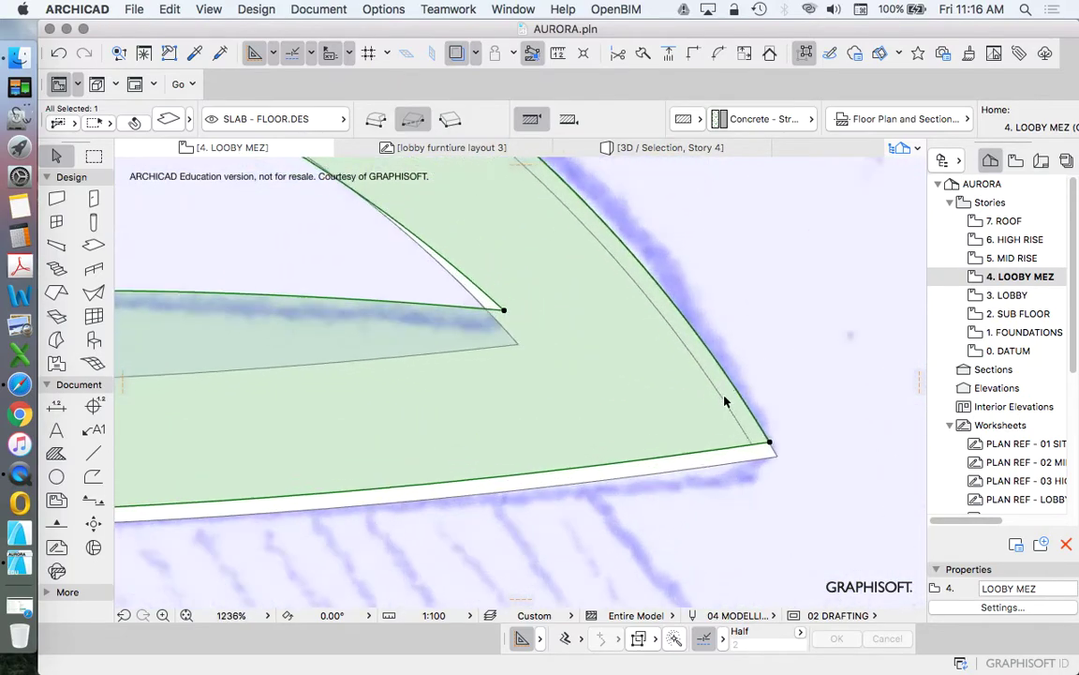
{"action": "left_click", "coordinate": [739, 405]}
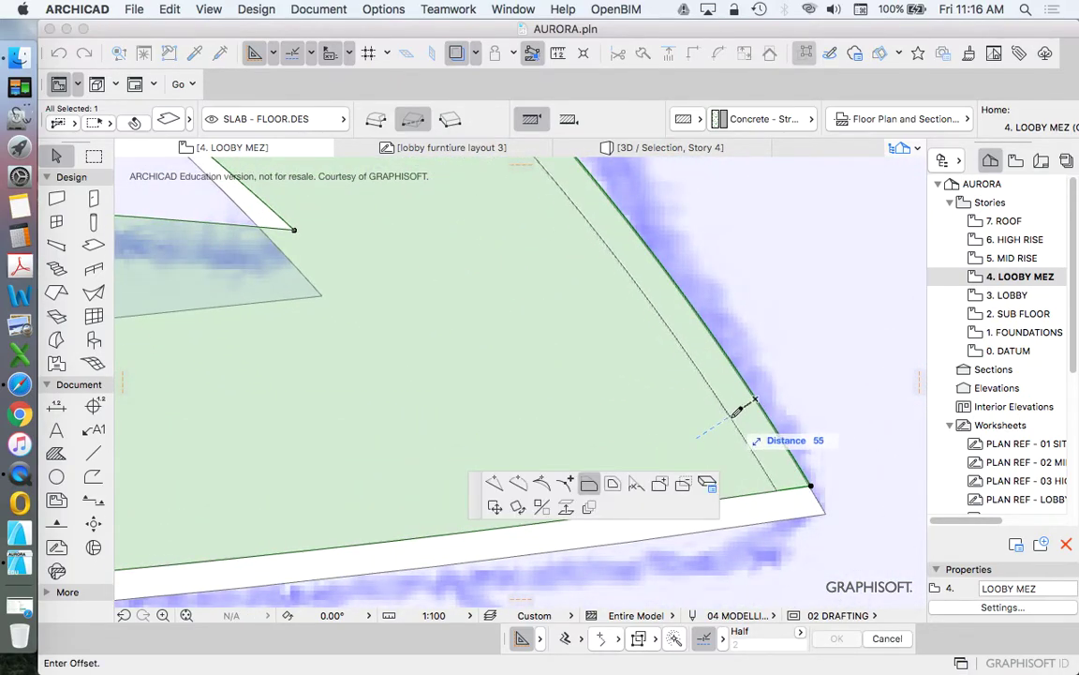
{"action": "left_click", "coordinate": [739, 410]}
- Offset the adjoining segment of the slab's outer curve inward by about 55, meeting the edge already moved
{"action": "scroll", "coordinate": [749, 431], "scroll_direction": "down", "scroll_amount": 8}
{"action": "scroll", "coordinate": [661, 346], "scroll_direction": "up", "scroll_amount": 3}
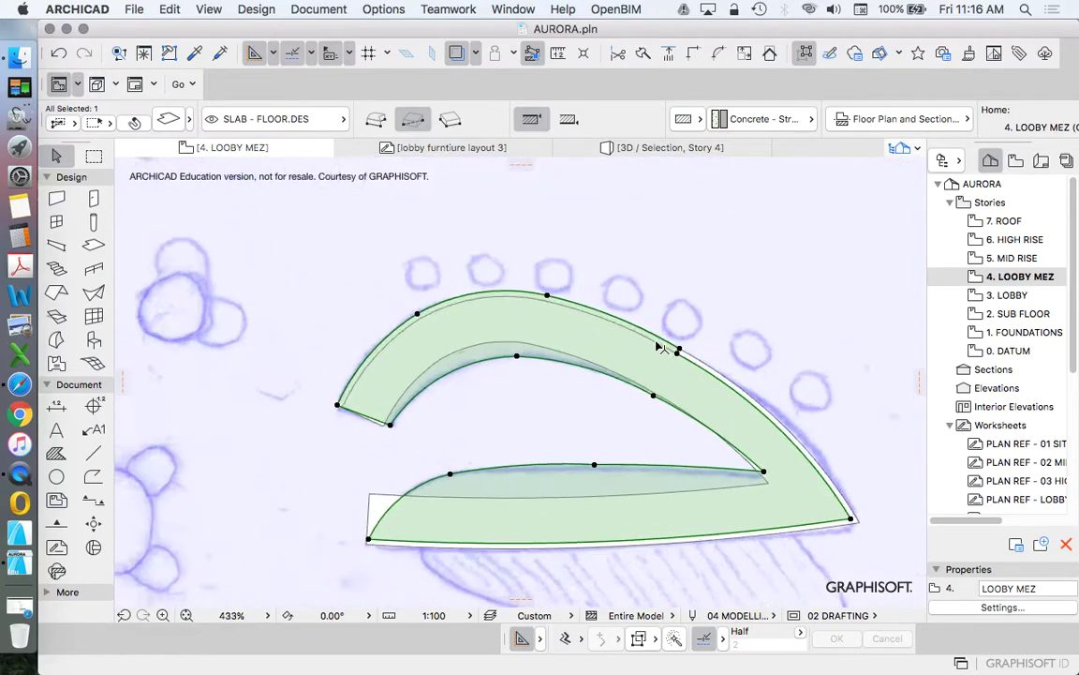
{"action": "scroll", "coordinate": [660, 347], "scroll_direction": "up", "scroll_amount": 4}
{"action": "left_click", "coordinate": [680, 353]}
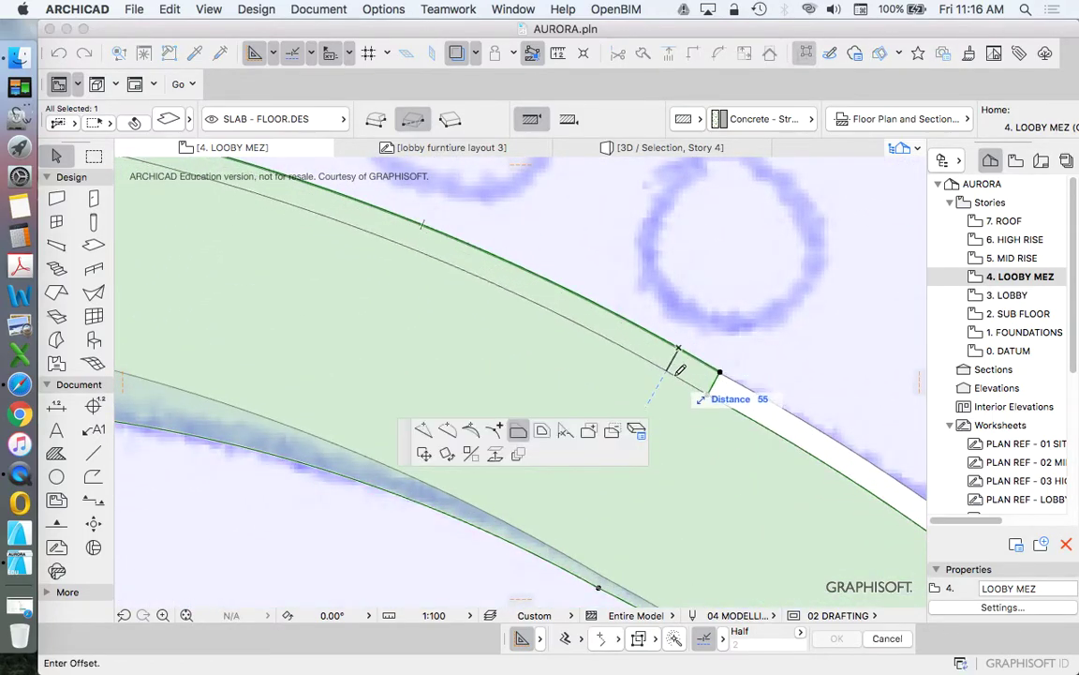
{"action": "left_click", "coordinate": [713, 390]}
- Offset the slab's outer edge segment at the crown of the curve inward to line up with the neighbouring offset segment
{"action": "scroll", "coordinate": [740, 337], "scroll_direction": "down", "scroll_amount": 8}
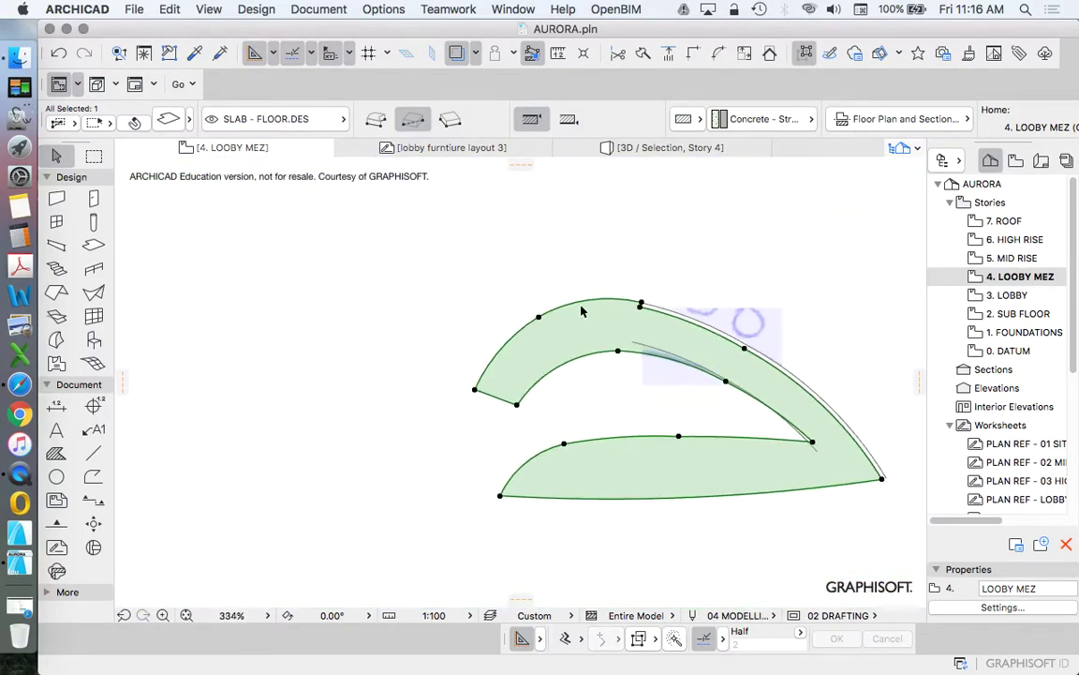
{"action": "scroll", "coordinate": [708, 294], "scroll_direction": "up", "scroll_amount": 10}
{"action": "left_click", "coordinate": [767, 266]}
{"action": "scroll", "coordinate": [734, 260], "scroll_direction": "down", "scroll_amount": 3}
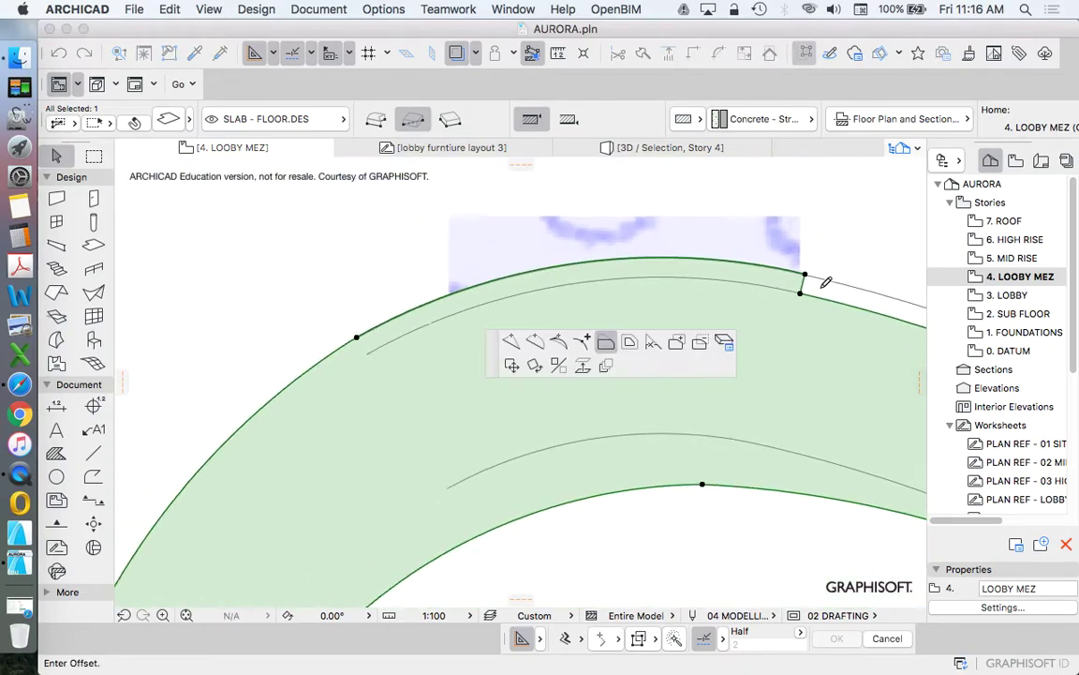
{"action": "left_click", "coordinate": [794, 300]}
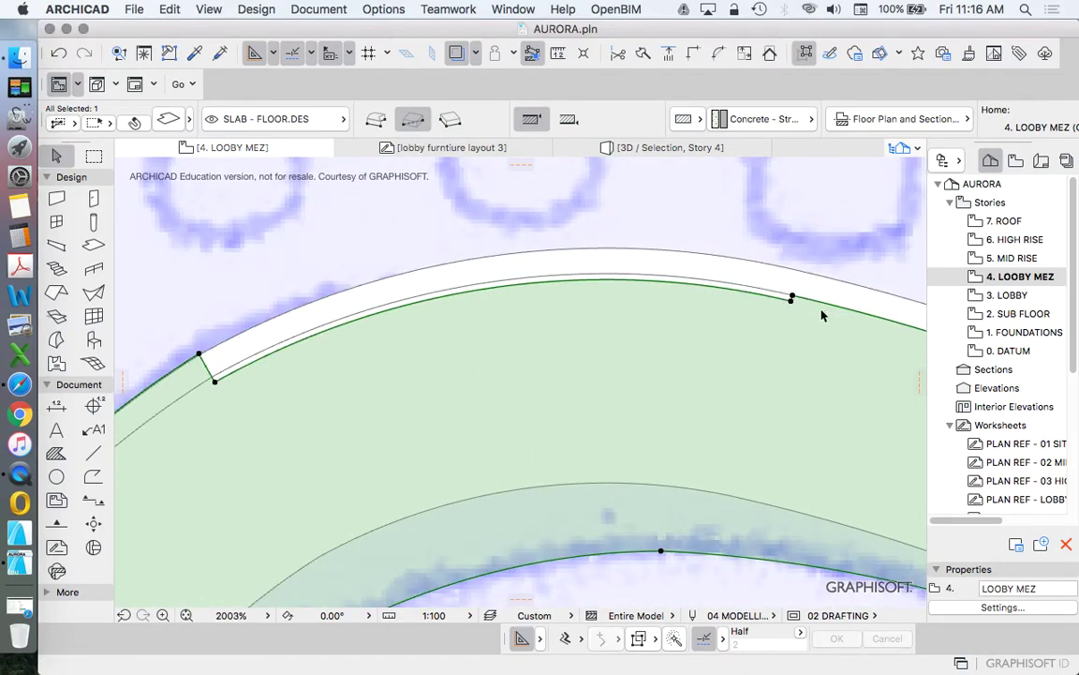
- Move the end node of the slab's crown segment onto the adjoining segment's endpoint, closing the small jog along the wall's inner line
{"action": "scroll", "coordinate": [808, 310], "scroll_direction": "up", "scroll_amount": 7}
{"action": "left_click", "coordinate": [738, 287]}
{"action": "left_click", "coordinate": [750, 267]}
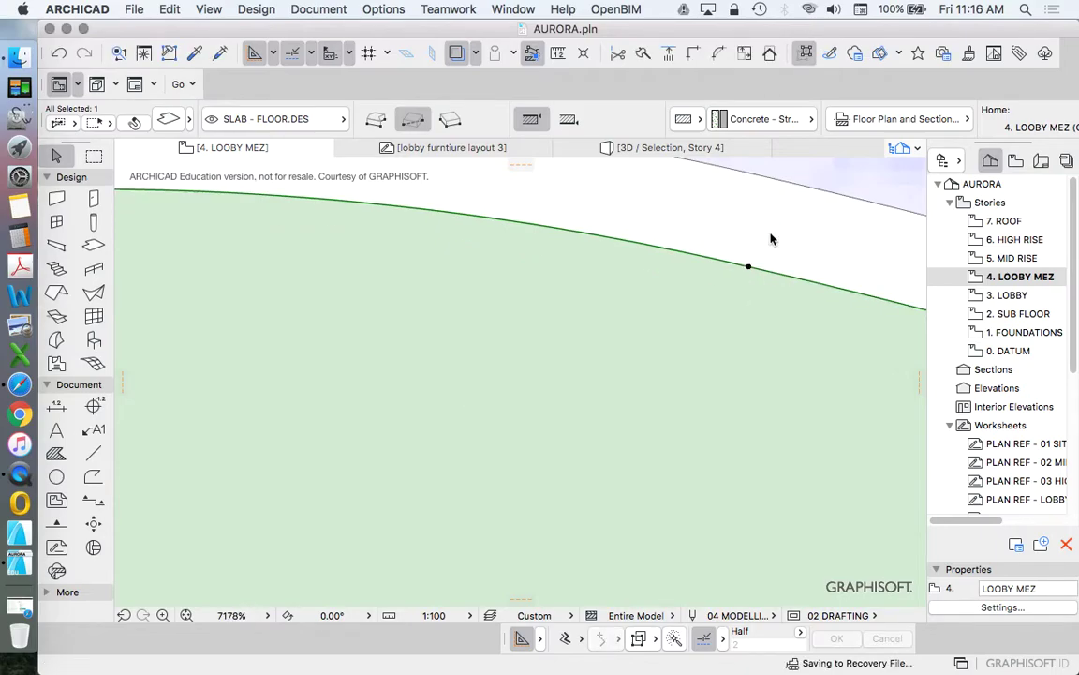
- Bring the slab's remaining outer curved segment, between the crown and the counter's upper open end, inward to the wall's inner line
{"action": "scroll", "coordinate": [778, 234], "scroll_direction": "down", "scroll_amount": 10}
{"action": "scroll", "coordinate": [578, 269], "scroll_direction": "up", "scroll_amount": 2}
{"action": "scroll", "coordinate": [577, 270], "scroll_direction": "up", "scroll_amount": 4}
{"action": "left_click", "coordinate": [552, 222]}
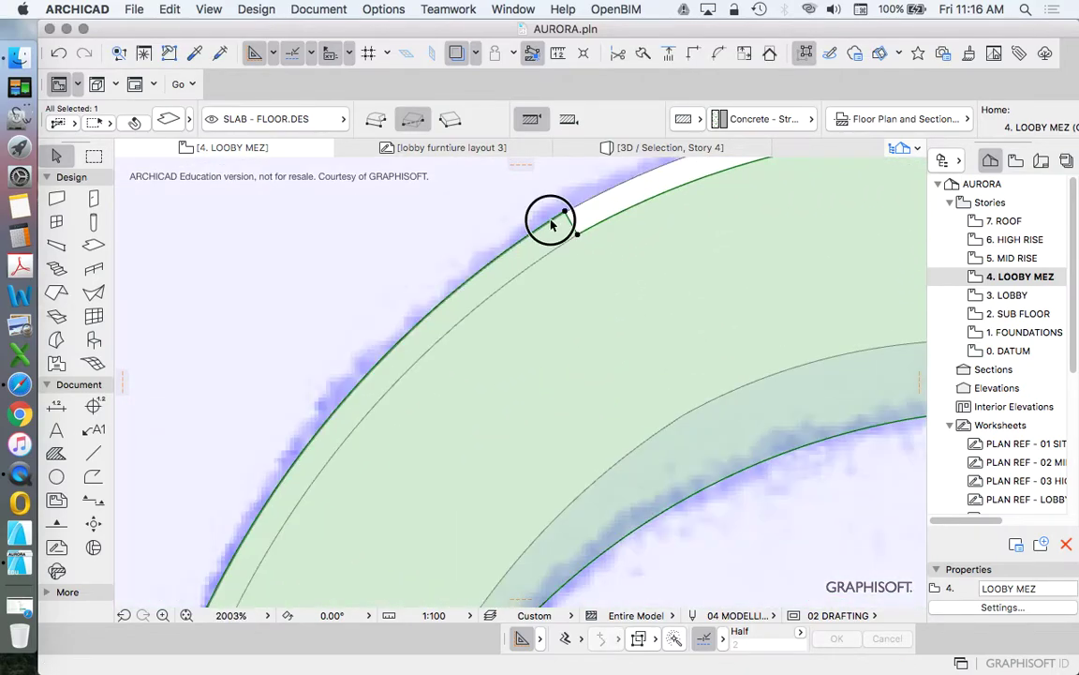
{"action": "left_click", "coordinate": [491, 243]}
{"action": "scroll", "coordinate": [463, 234], "scroll_direction": "down", "scroll_amount": 4}
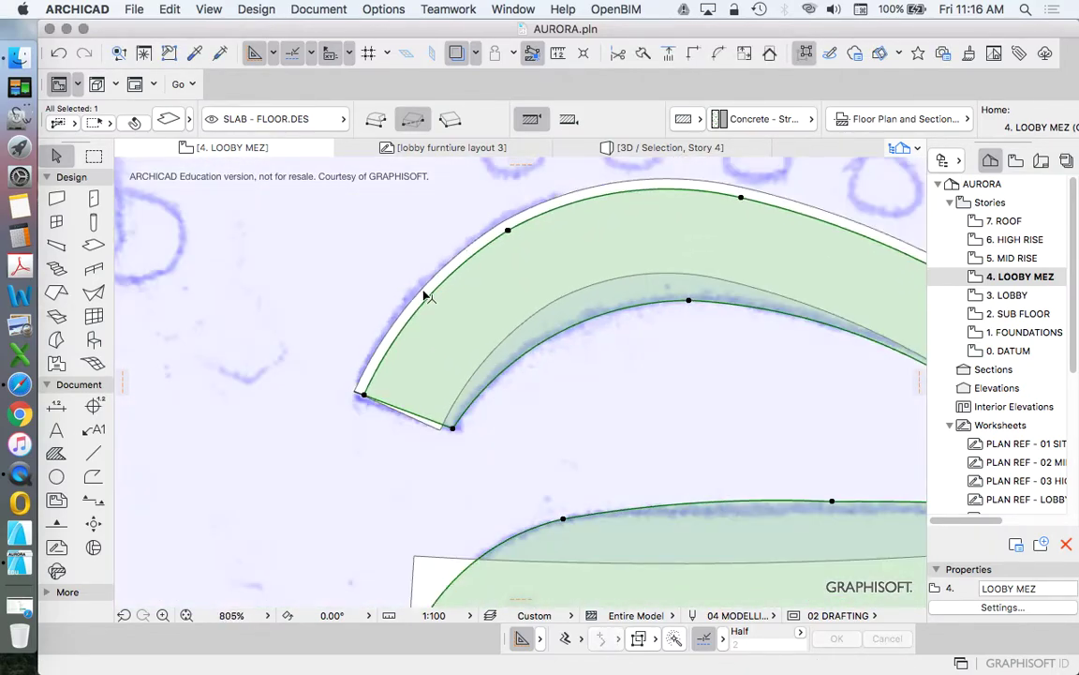
- Move the slab's inner corner at the counter's upper open end onto the curved wall's inner end corner
{"action": "key", "text": "Escape"}
{"action": "scroll", "coordinate": [425, 405], "scroll_direction": "up", "scroll_amount": 4}
{"action": "scroll", "coordinate": [463, 386], "scroll_direction": "down", "scroll_amount": 1}
{"action": "left_click", "coordinate": [464, 458]}
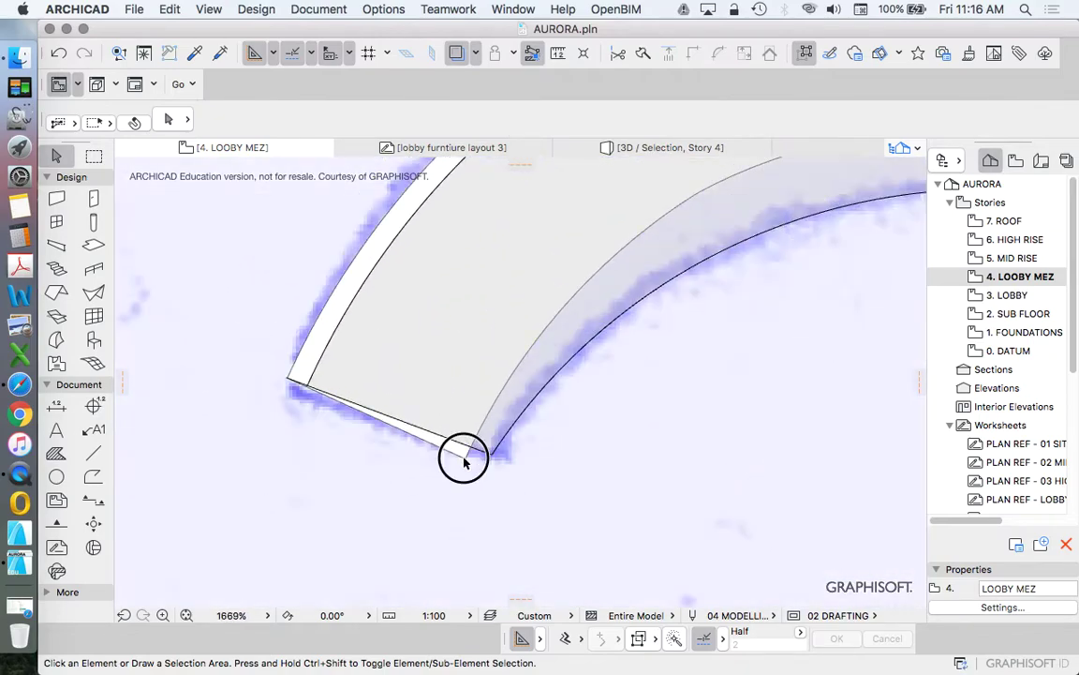
{"action": "left_click", "coordinate": [492, 455]}
{"action": "left_click", "coordinate": [492, 455]}
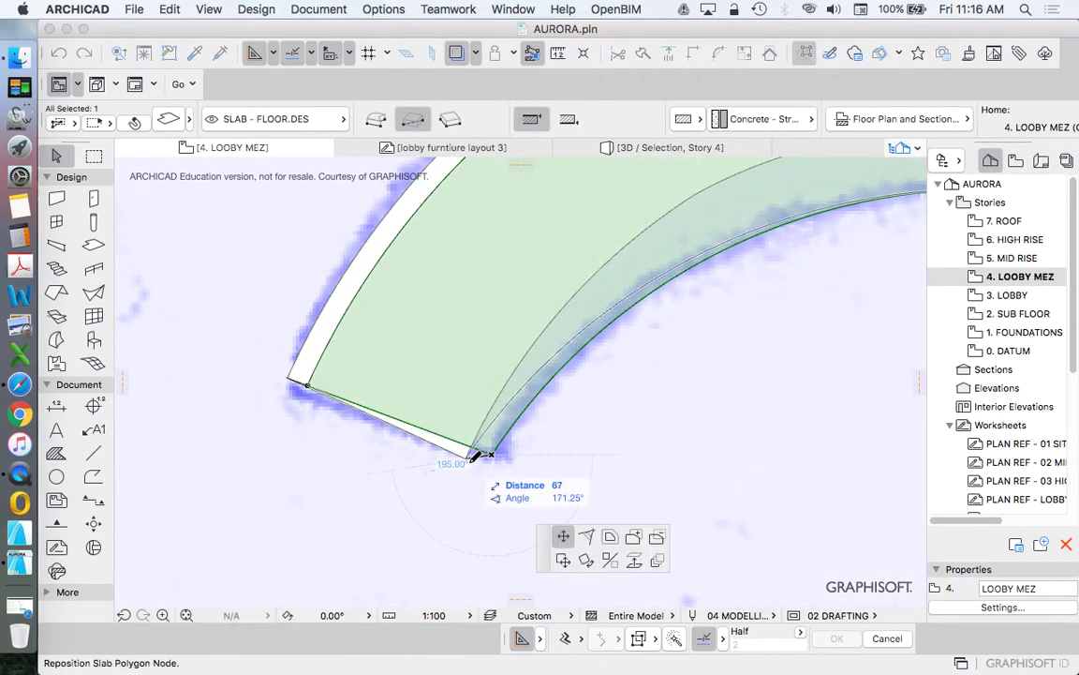
{"action": "left_click", "coordinate": [478, 455]}
{"action": "scroll", "coordinate": [428, 388], "scroll_direction": "down", "scroll_amount": 1}
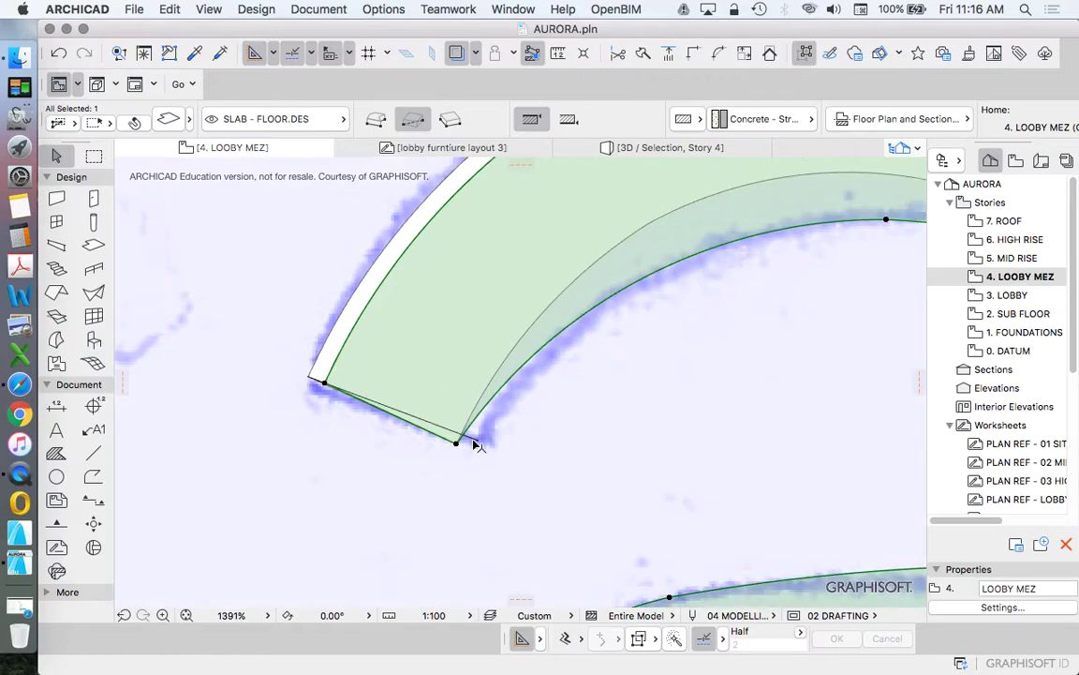
{"action": "left_click", "coordinate": [475, 441]}
{"action": "key", "text": "Escape"}
- Show the counter's walls and slab in 3D and orbit around them to examine how the slab edges meet the slanted walls
{"action": "scroll", "coordinate": [430, 341], "scroll_direction": "down", "scroll_amount": 8}
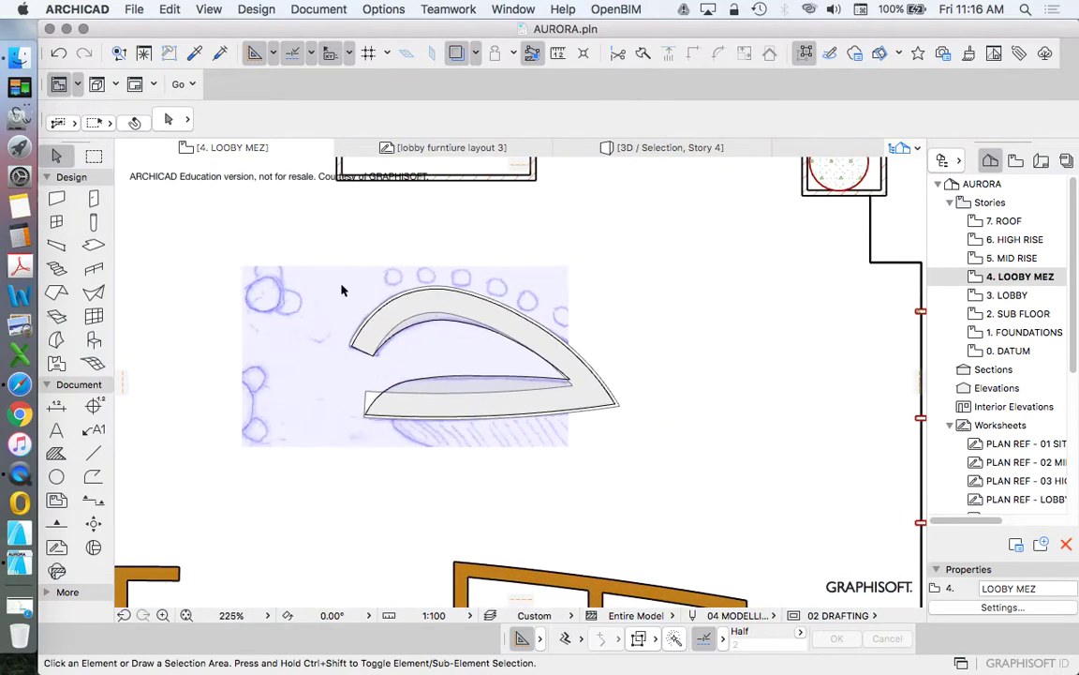
{"action": "left_click_drag", "start_coordinate": [313, 236], "coordinate": [667, 454]}
{"action": "right_click", "coordinate": [665, 455]}
{"action": "left_click", "coordinate": [752, 577]}
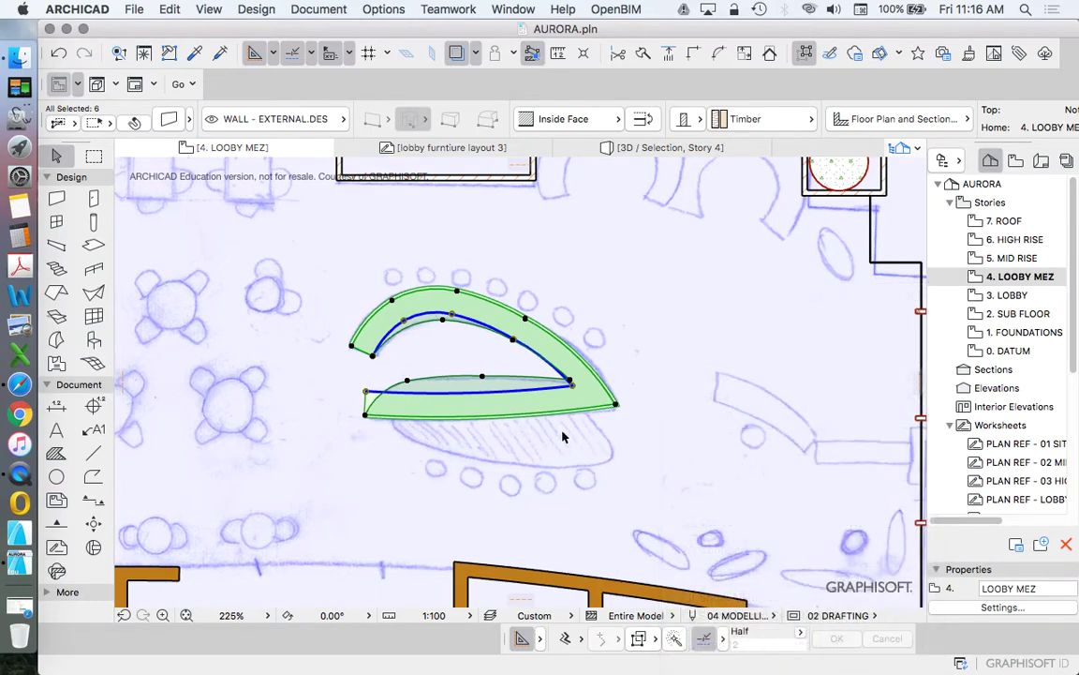
{"action": "scroll", "coordinate": [468, 350], "scroll_direction": "down", "scroll_amount": 3}
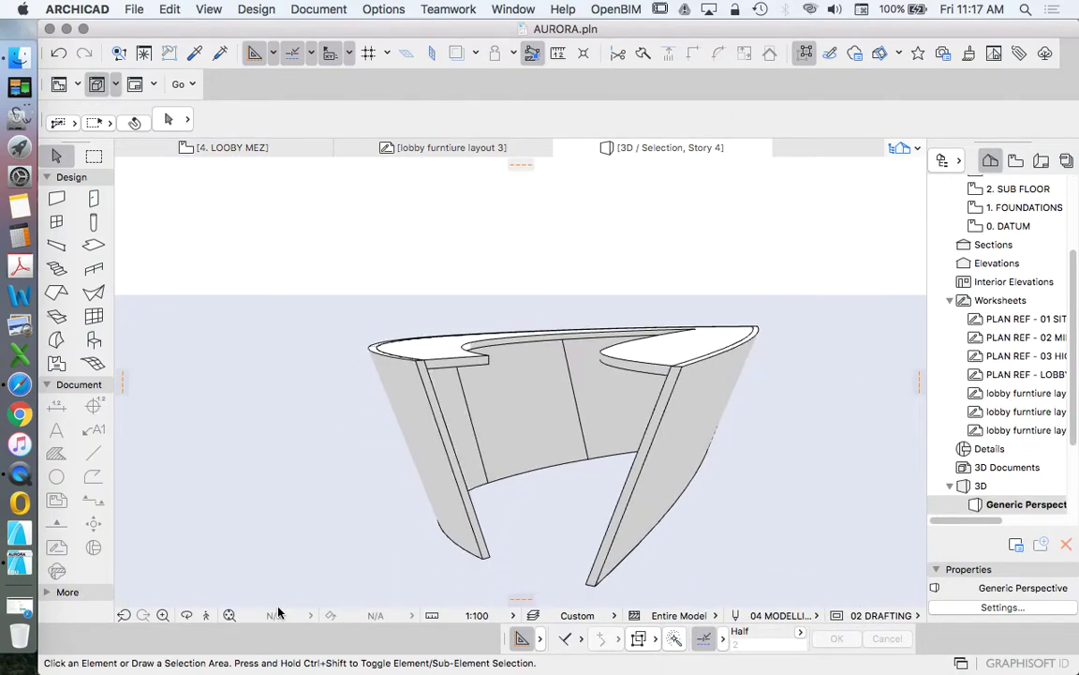
{"action": "left_click", "coordinate": [188, 616]}
{"action": "mouse_move", "coordinate": [427, 407]}
{"action": "left_mouse_down"}
{"action": "mouse_move", "coordinate": [520, 453]}
{"action": "mouse_move", "coordinate": [663, 473]}
{"action": "mouse_move", "coordinate": [542, 408]}
{"action": "mouse_move", "coordinate": [425, 395]}
{"action": "mouse_move", "coordinate": [417, 410]}
{"action": "mouse_move", "coordinate": [460, 433]}
{"action": "mouse_move", "coordinate": [323, 392]}
{"action": "mouse_move", "coordinate": [289, 431]}
{"action": "mouse_move", "coordinate": [415, 456]}
{"action": "mouse_move", "coordinate": [409, 402]}
{"action": "left_mouse_up"}
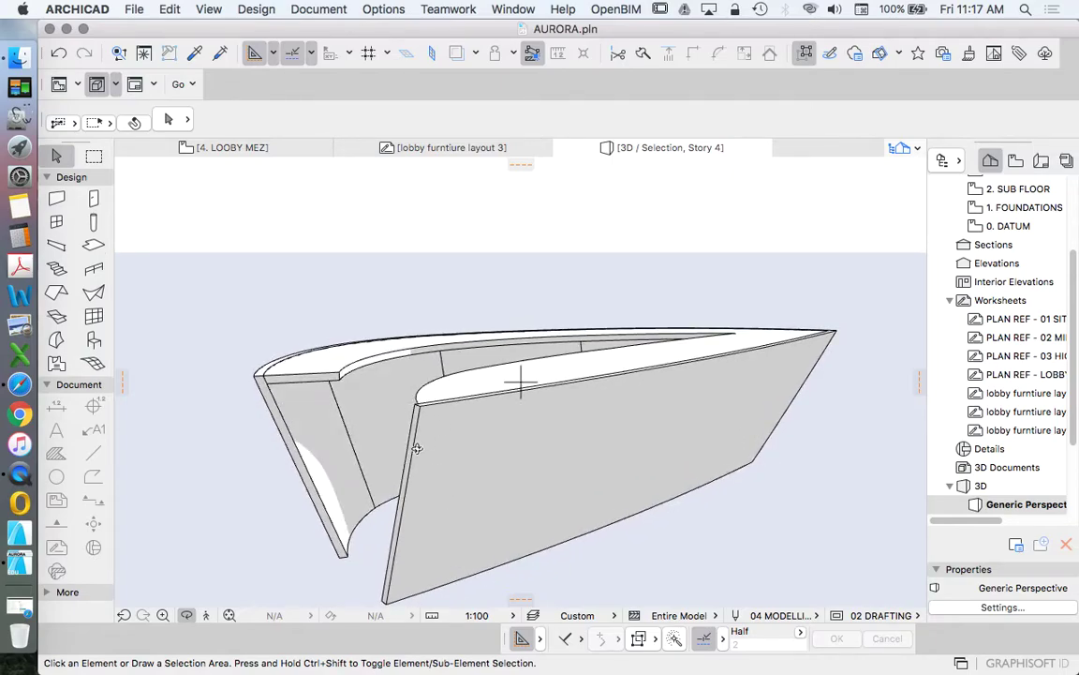
{"action": "left_click_drag", "start_coordinate": [465, 574], "coordinate": [712, 487]}
{"action": "scroll", "coordinate": [1049, 332], "scroll_direction": "up", "scroll_amount": 3}
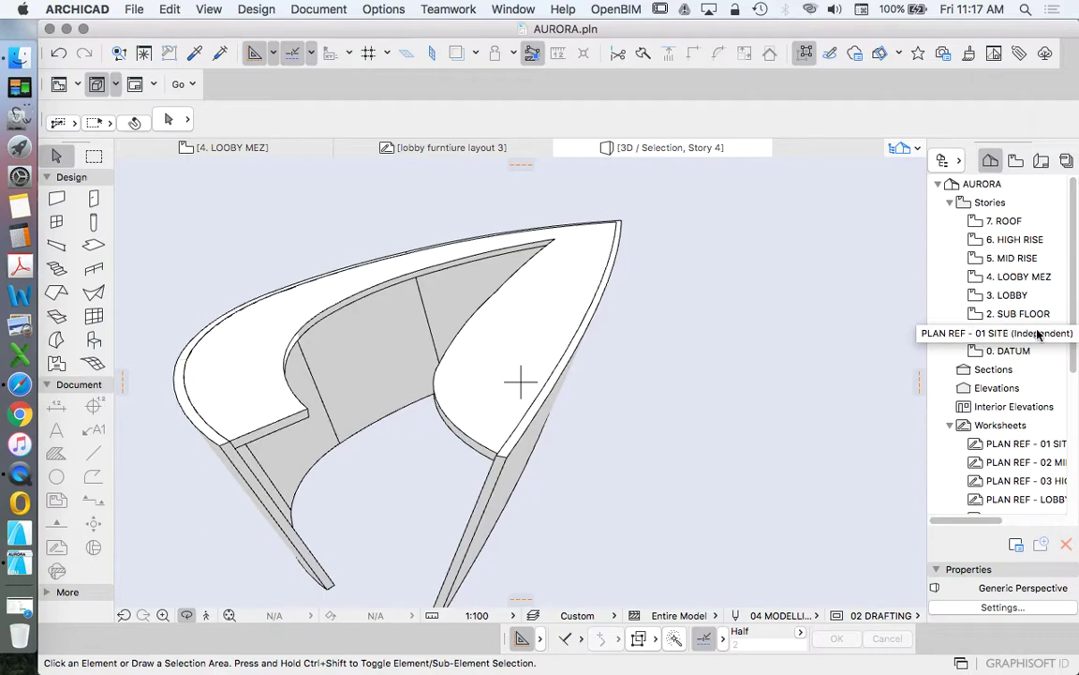
- Return to the 4. LOOBY MEZ plan and snap the slab's outer corner at the upper open end onto the wall's end line
{"action": "scroll", "coordinate": [1030, 286], "scroll_direction": "down", "scroll_amount": 4}
{"action": "scroll", "coordinate": [1071, 292], "scroll_direction": "up", "scroll_amount": 2}
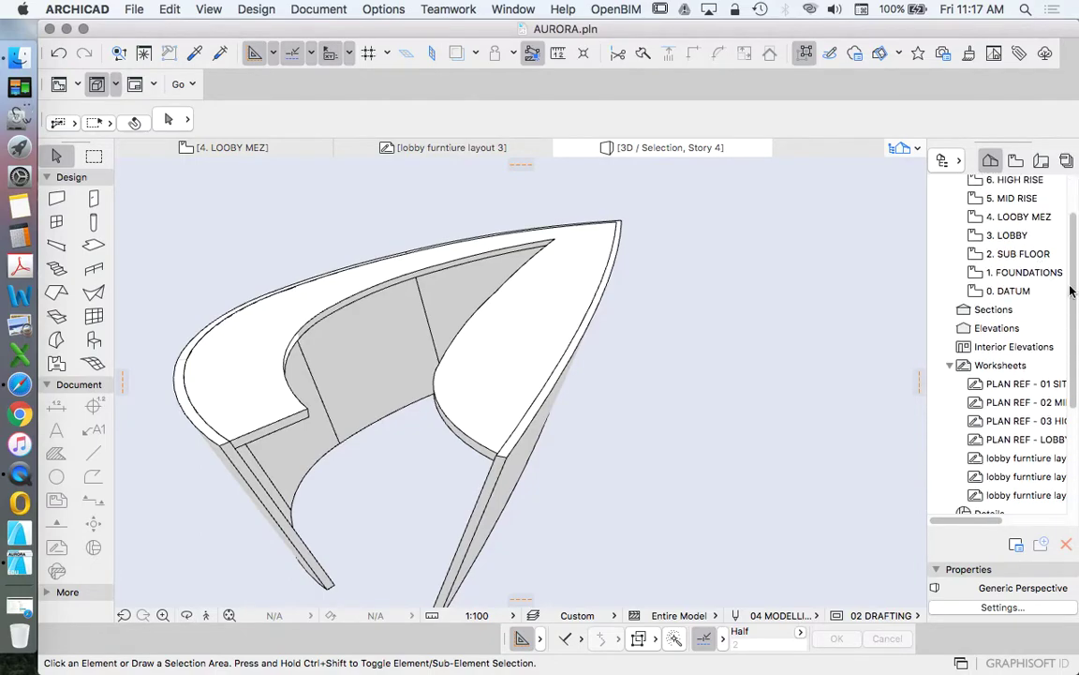
{"action": "double_click", "coordinate": [1005, 218]}
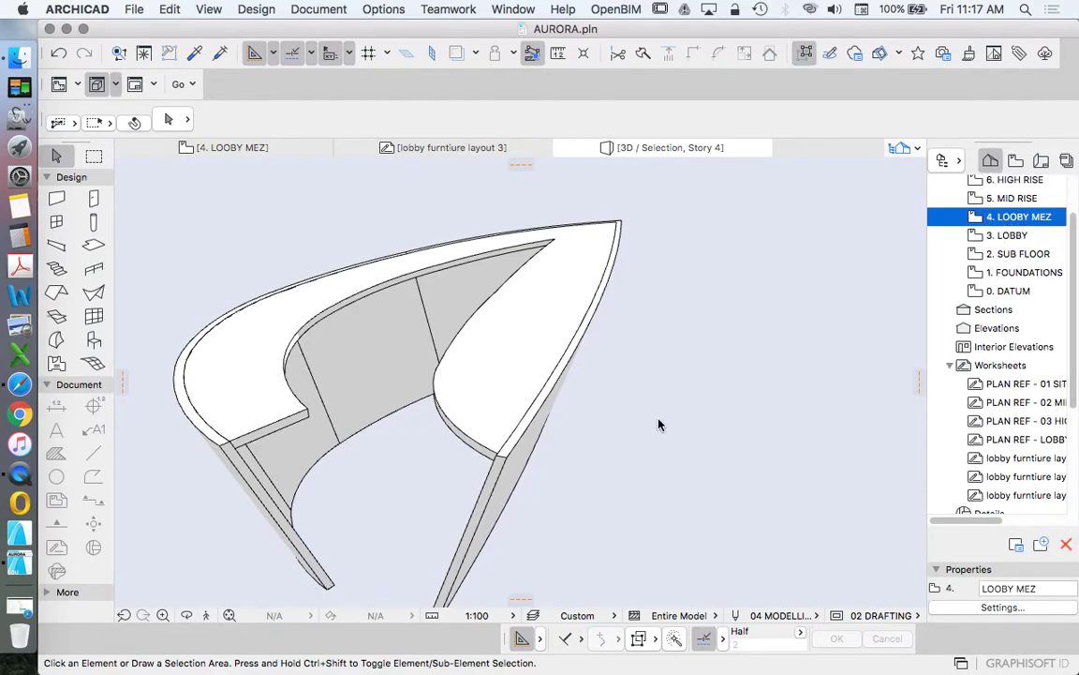
{"action": "key", "text": "Escape"}
{"action": "scroll", "coordinate": [350, 348], "scroll_direction": "up", "scroll_amount": 10}
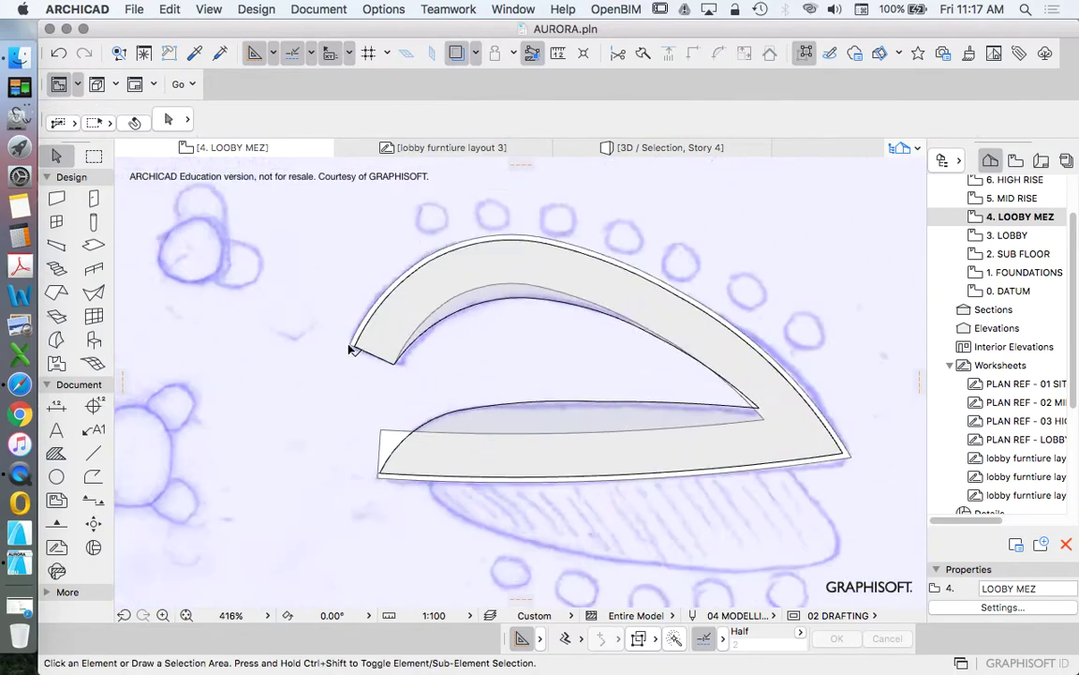
{"action": "scroll", "coordinate": [236, 333], "scroll_direction": "down", "scroll_amount": 4}
{"action": "scroll", "coordinate": [374, 389], "scroll_direction": "up", "scroll_amount": 12}
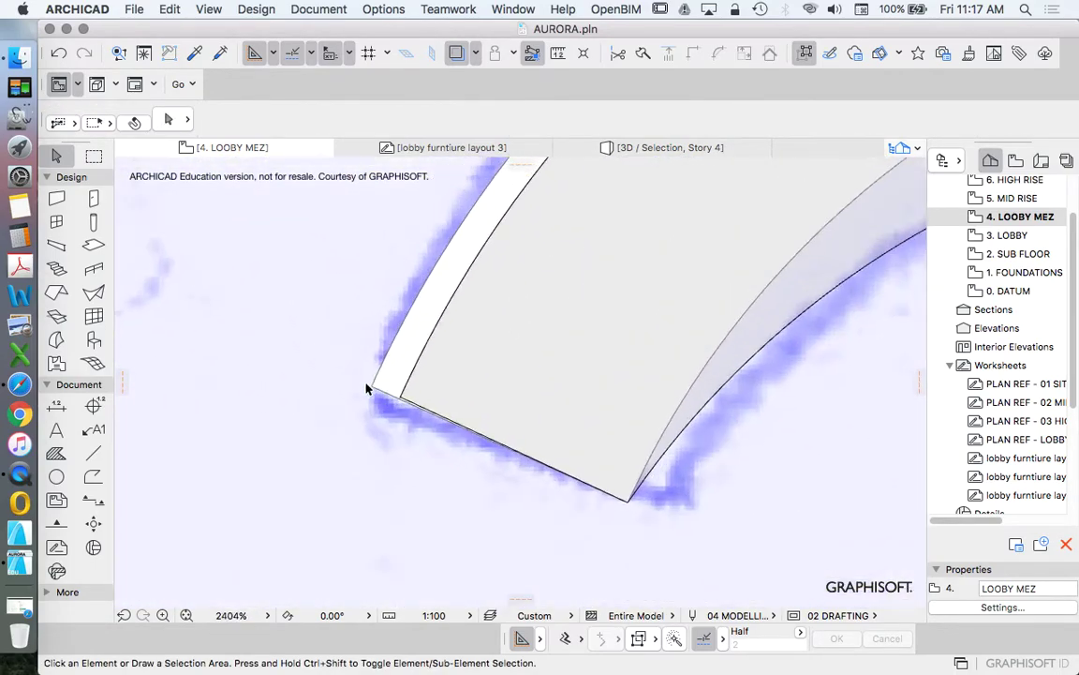
{"action": "left_click", "coordinate": [421, 379]}
{"action": "left_click", "coordinate": [421, 377]}
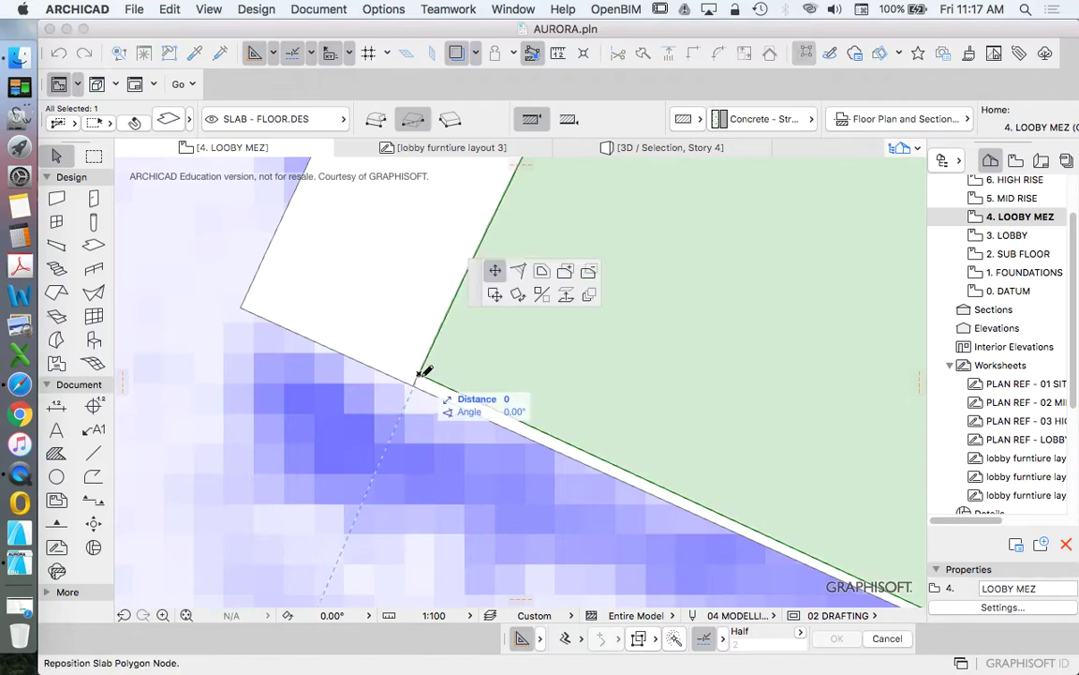
{"action": "left_click", "coordinate": [413, 385]}
{"action": "scroll", "coordinate": [354, 357], "scroll_direction": "down", "scroll_amount": 8}
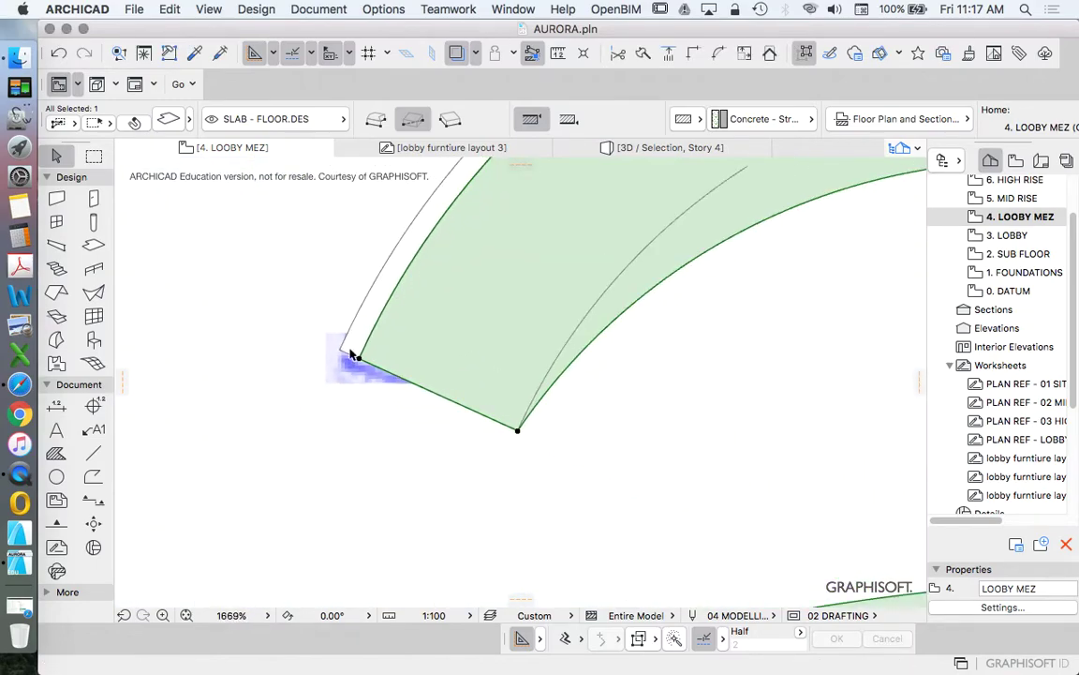
- Change the default wall settings from slanted to a vertical wall
{"action": "key", "text": "Escape"}
{"action": "left_click", "coordinate": [363, 311]}
{"action": "key", "text": "w"}
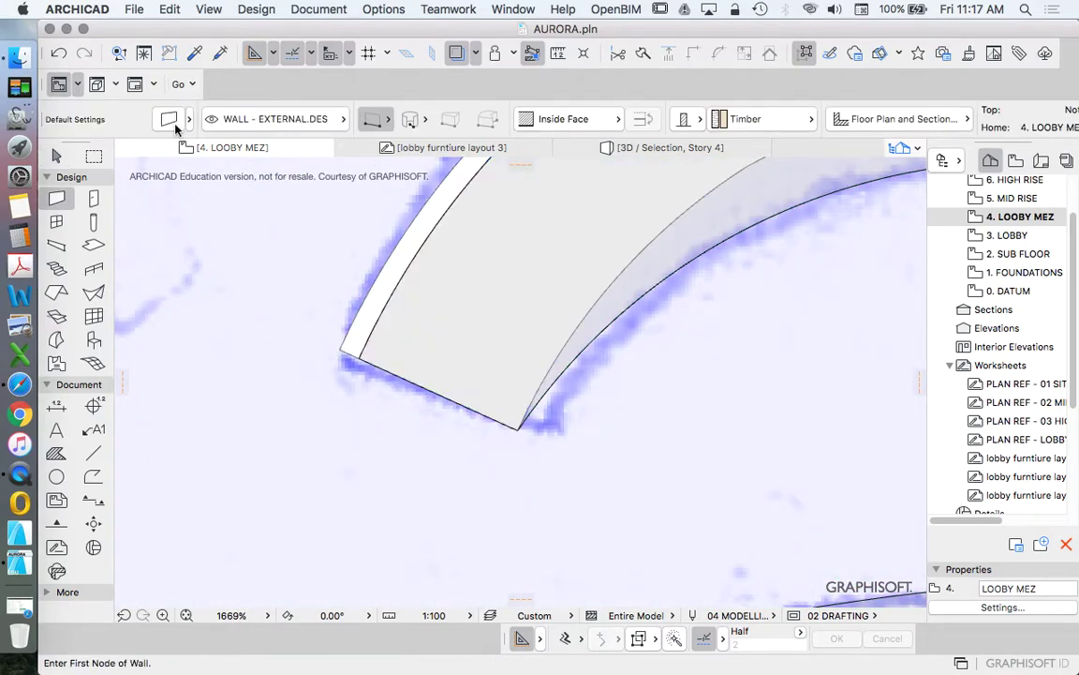
{"action": "left_click", "coordinate": [169, 120]}
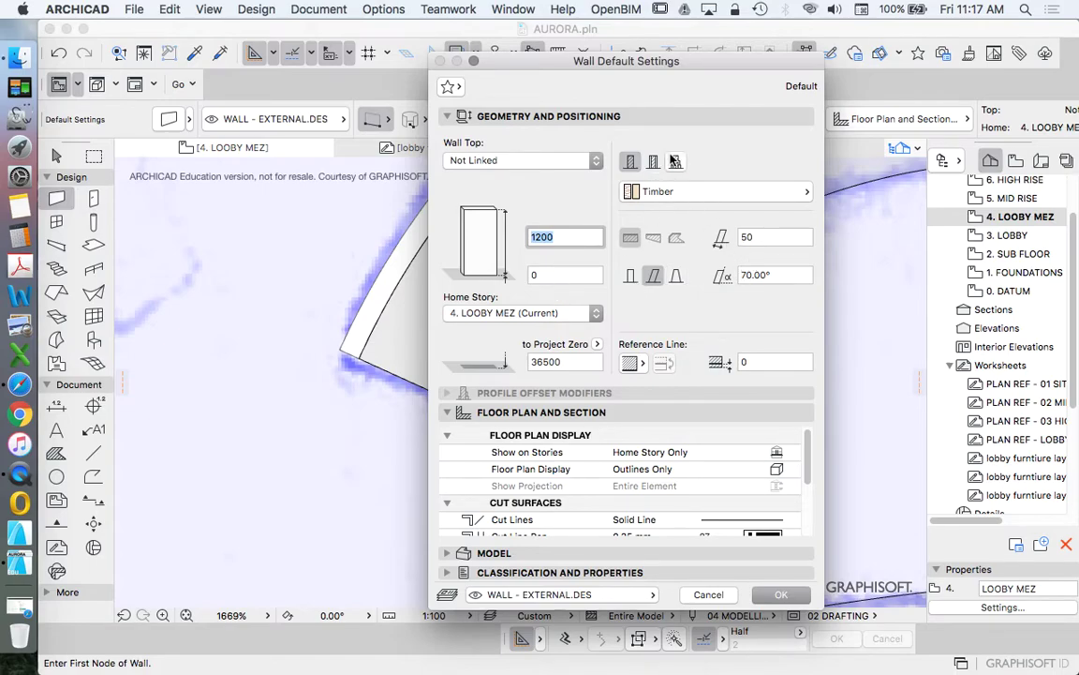
{"action": "left_click", "coordinate": [630, 275]}
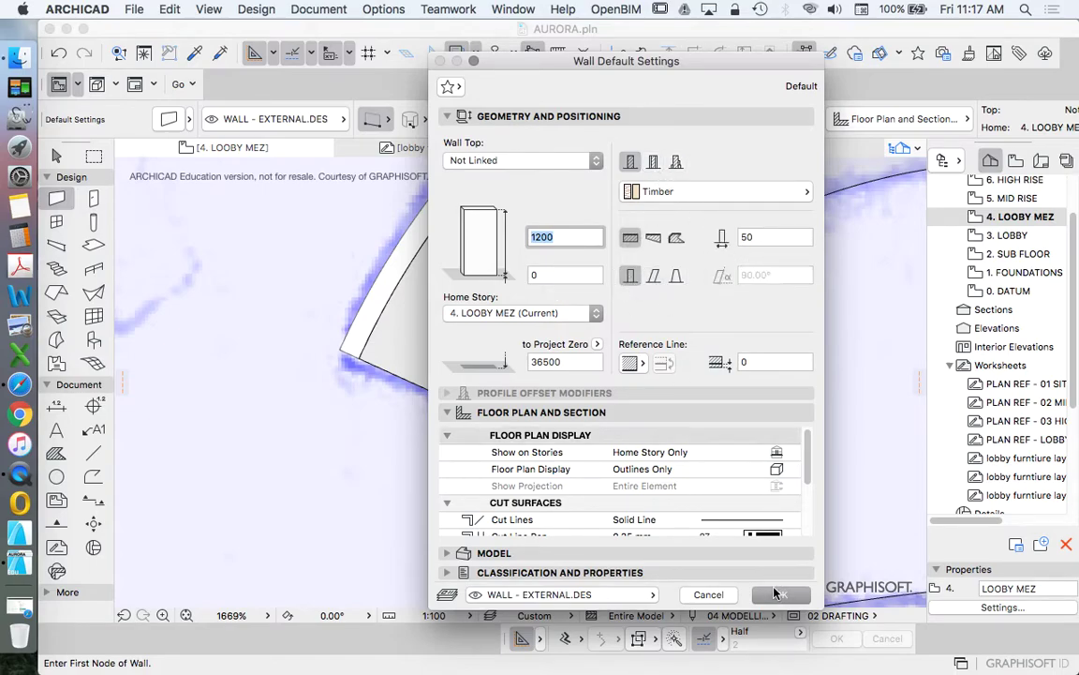
{"action": "left_click", "coordinate": [778, 594]}
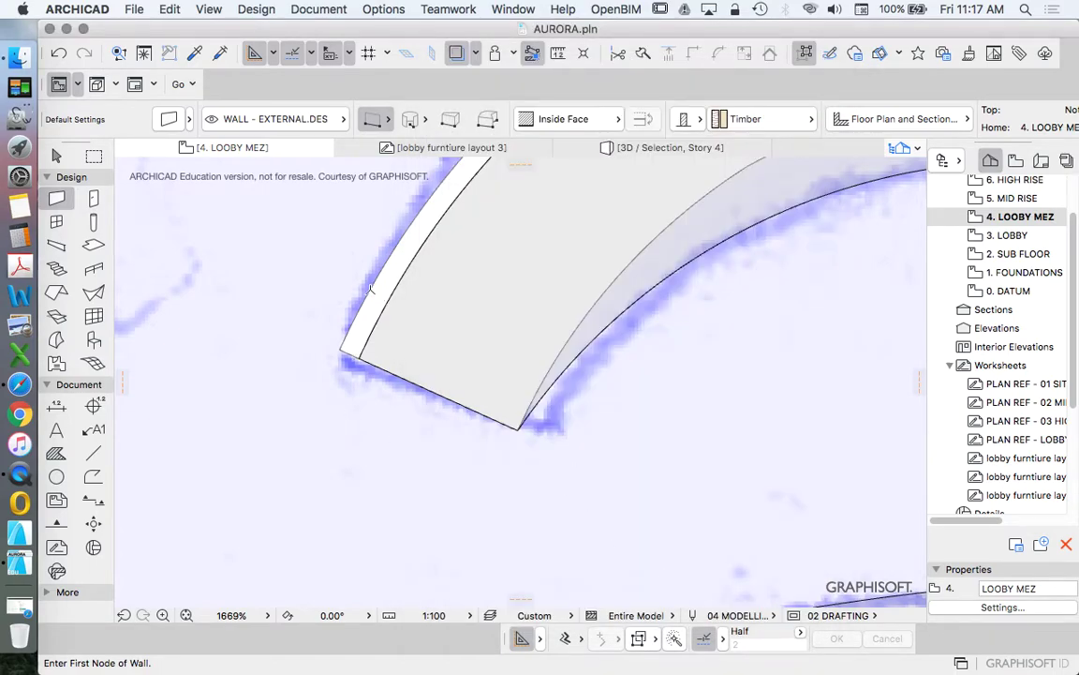
- Draw a straight wall about 490 long across the counter's upper open end, from the inner corner to the outer corner
{"action": "left_click", "coordinate": [371, 294], "text": "shift"}
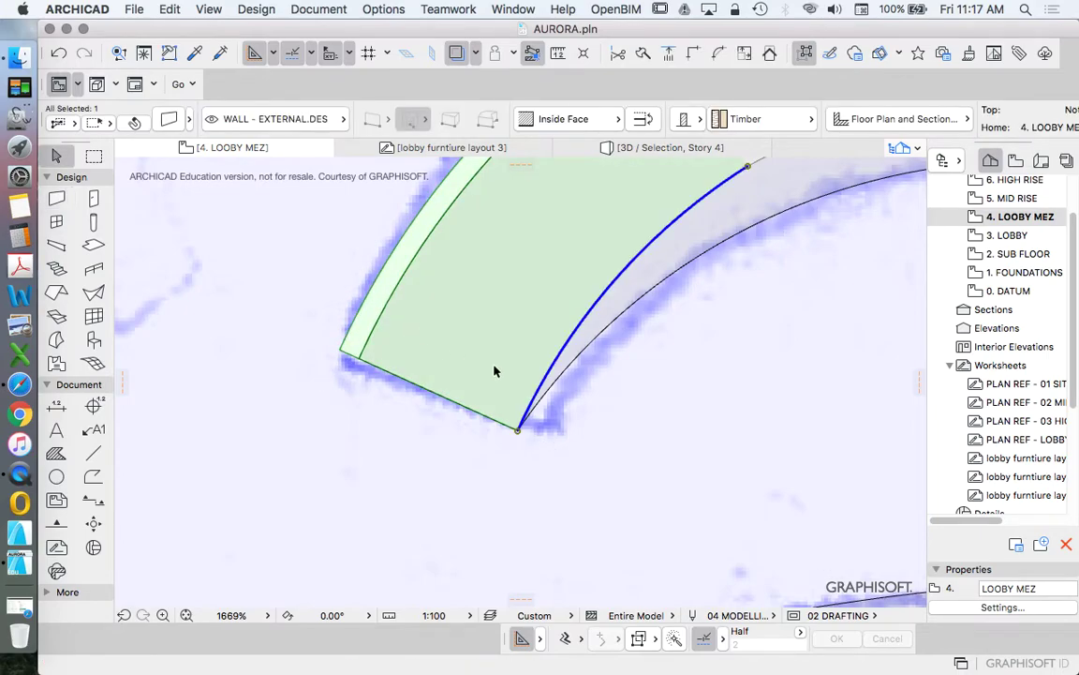
{"action": "left_click", "coordinate": [58, 198]}
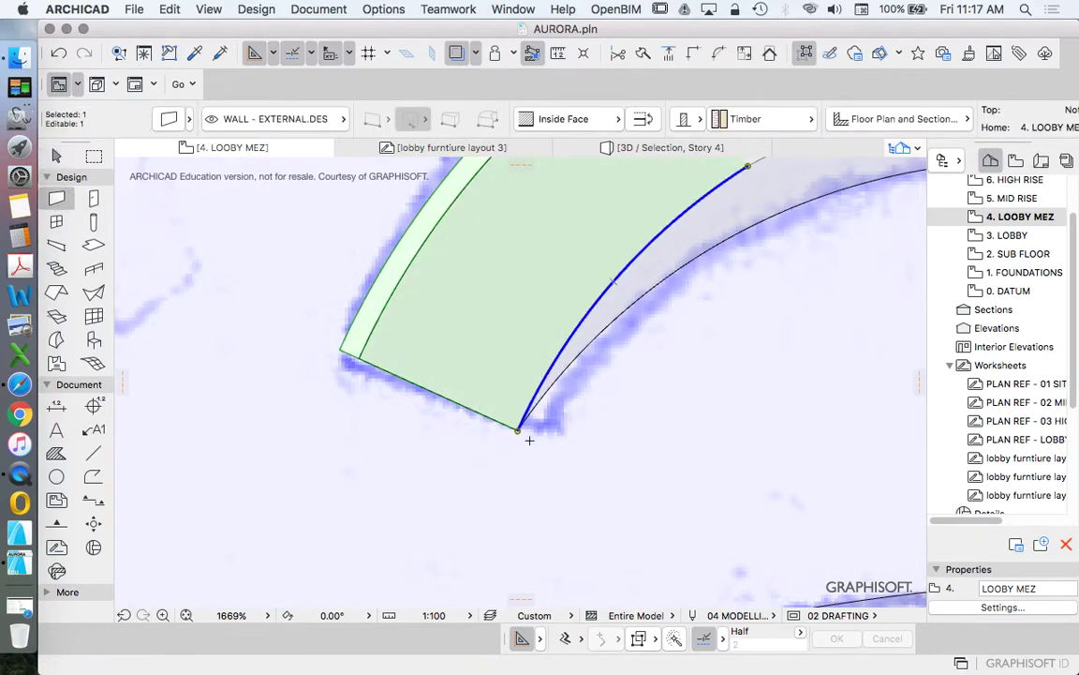
{"action": "key", "text": "Escape"}
{"action": "left_click", "coordinate": [517, 430]}
{"action": "key", "text": "Escape"}
{"action": "left_click", "coordinate": [517, 430]}
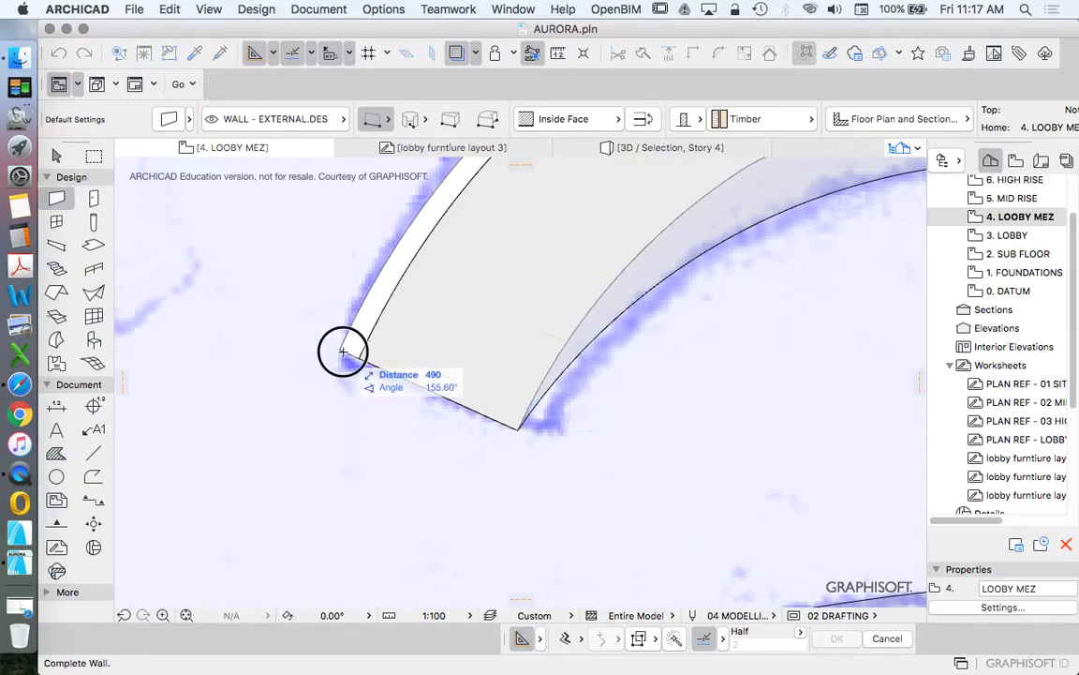
{"action": "key", "text": "Escape"}
- Show the whole counter in 3D and orbit to examine how the new vertical end wall meets the slanted curved wall
{"action": "scroll", "coordinate": [332, 367], "scroll_direction": "down", "scroll_amount": 5}
{"action": "key", "text": "Escape"}
{"action": "scroll", "coordinate": [269, 295], "scroll_direction": "down", "scroll_amount": 5}
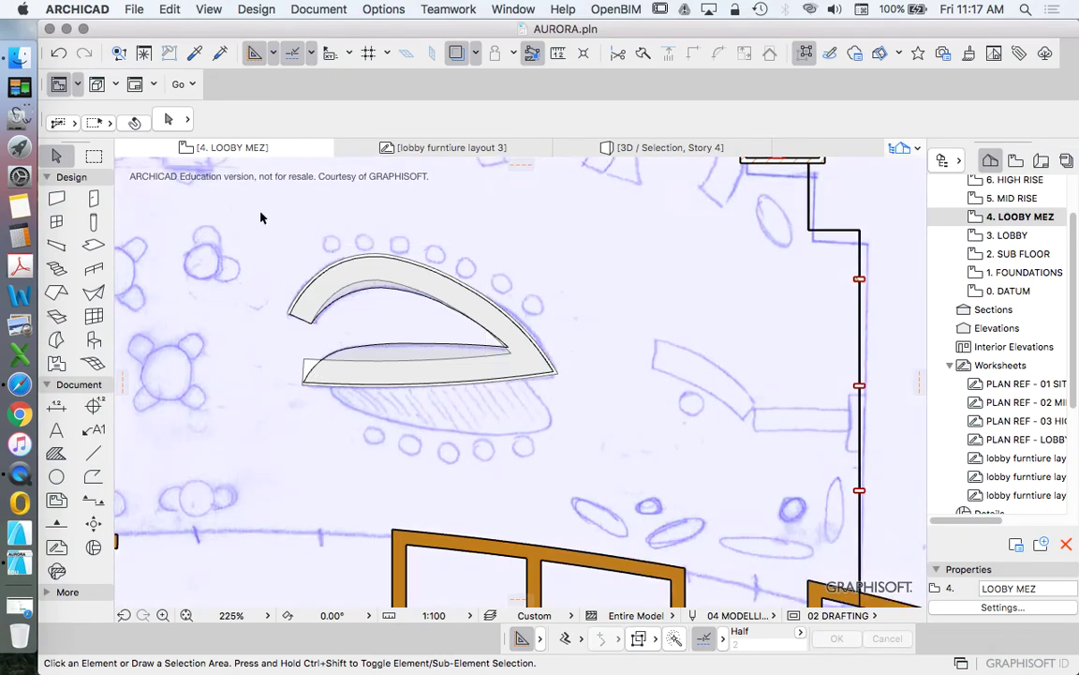
{"action": "left_click_drag", "start_coordinate": [235, 193], "coordinate": [609, 413]}
{"action": "right_click", "coordinate": [583, 284]}
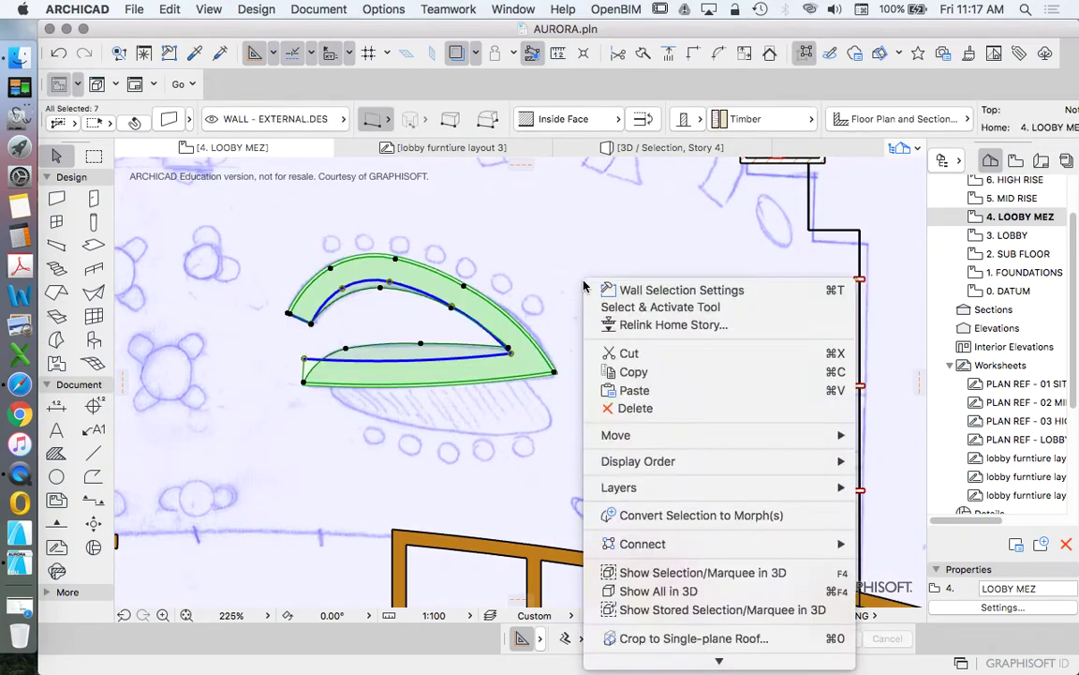
{"action": "left_click", "coordinate": [618, 571]}
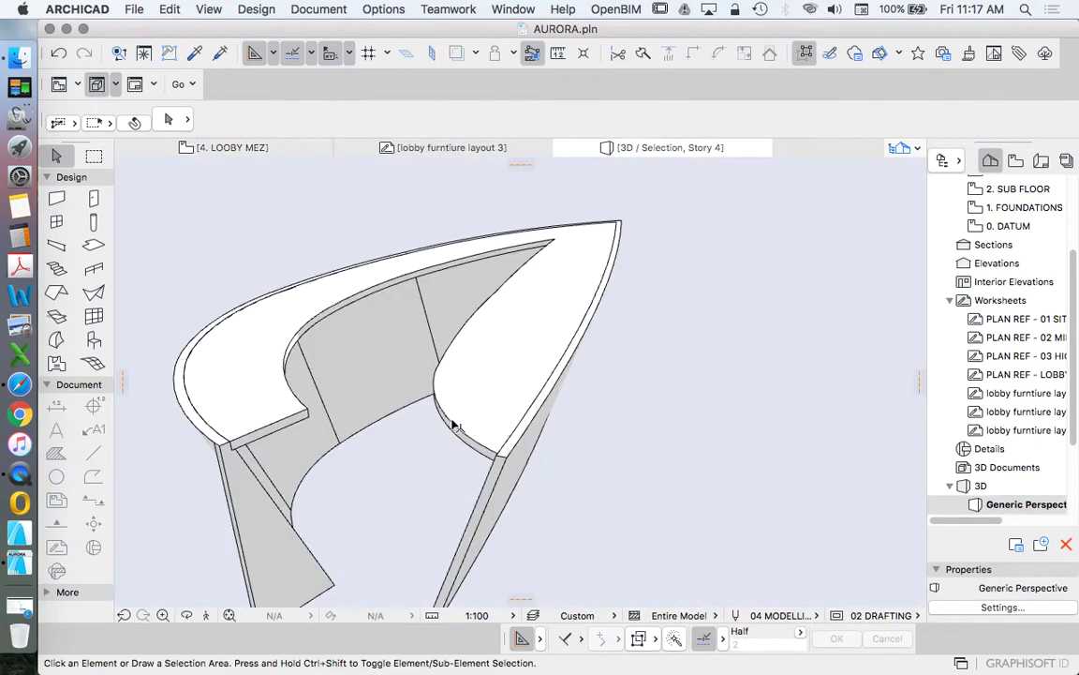
{"action": "scroll", "coordinate": [451, 409], "scroll_direction": "down", "scroll_amount": 5}
{"action": "scroll", "coordinate": [363, 425], "scroll_direction": "up", "scroll_amount": 5}
{"action": "left_click", "coordinate": [567, 407]}
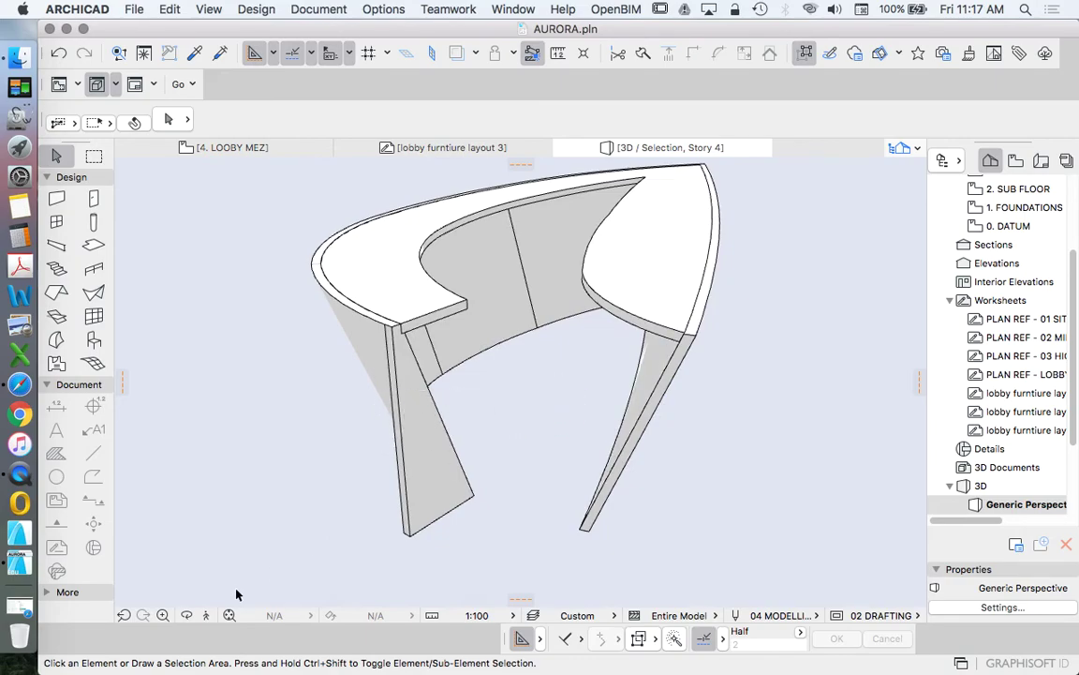
{"action": "middle_click_drag", "start_coordinate": [220, 600], "coordinate": [335, 404], "text": "shift"}
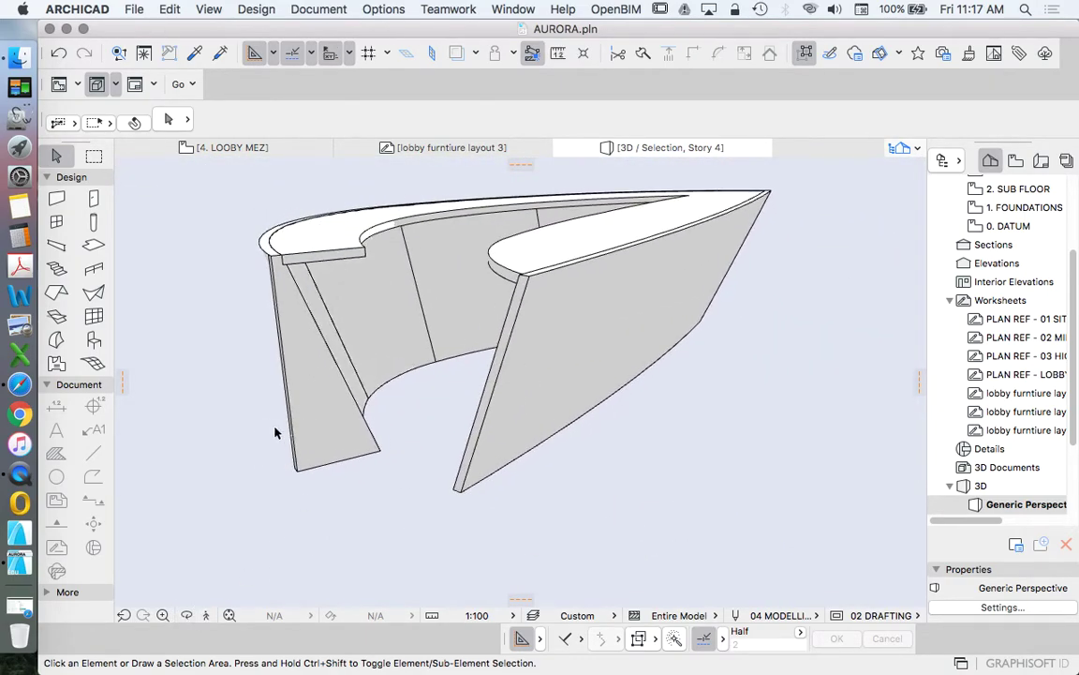
{"action": "left_click", "coordinate": [187, 615]}
{"action": "mouse_move", "coordinate": [248, 509]}
{"action": "left_mouse_down"}
{"action": "mouse_move", "coordinate": [566, 456]}
{"action": "mouse_move", "coordinate": [673, 478]}
{"action": "mouse_move", "coordinate": [286, 471]}
{"action": "left_mouse_up"}
- Delete the straight vertical wall at the counter's open end
{"action": "left_click", "coordinate": [290, 481]}
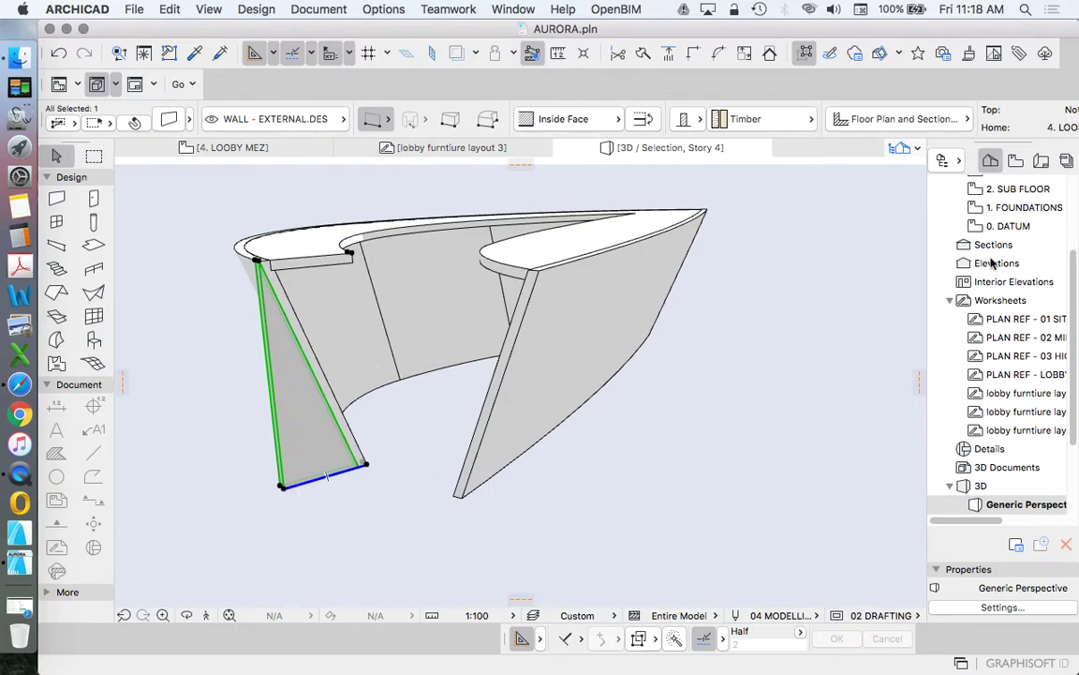
{"action": "scroll", "coordinate": [991, 263], "scroll_direction": "up", "scroll_amount": 5}
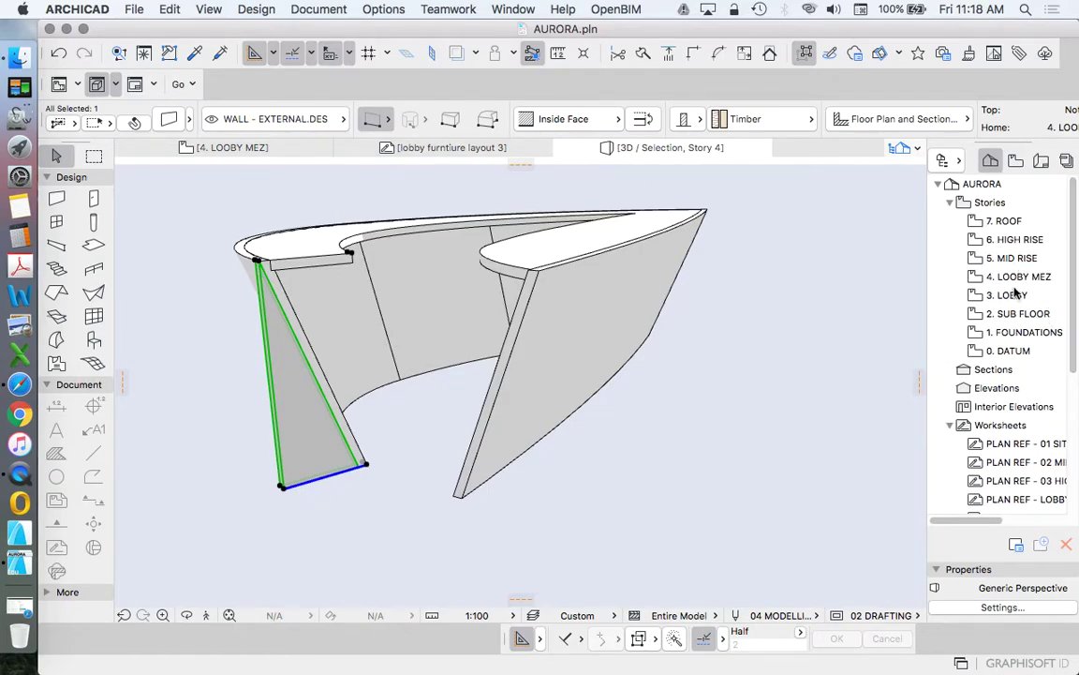
{"action": "left_click", "coordinate": [860, 290]}
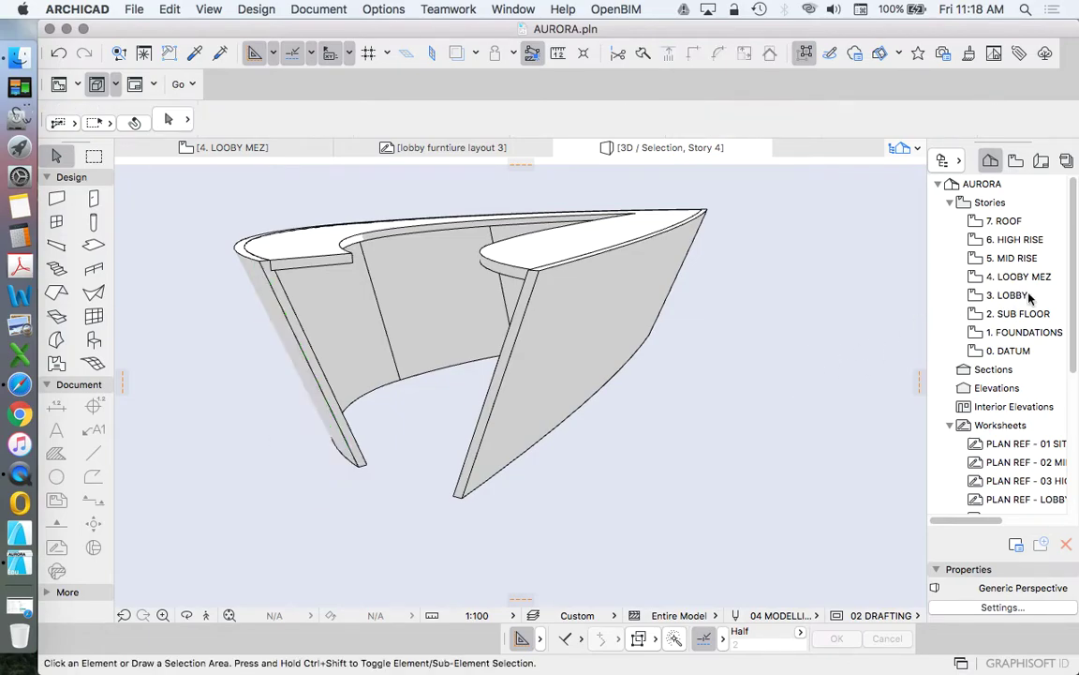
- Return to the 4. LOOBY MEZ floor plan at the counter's upper open end and activate the Slab tool
{"action": "left_click", "coordinate": [1004, 279]}
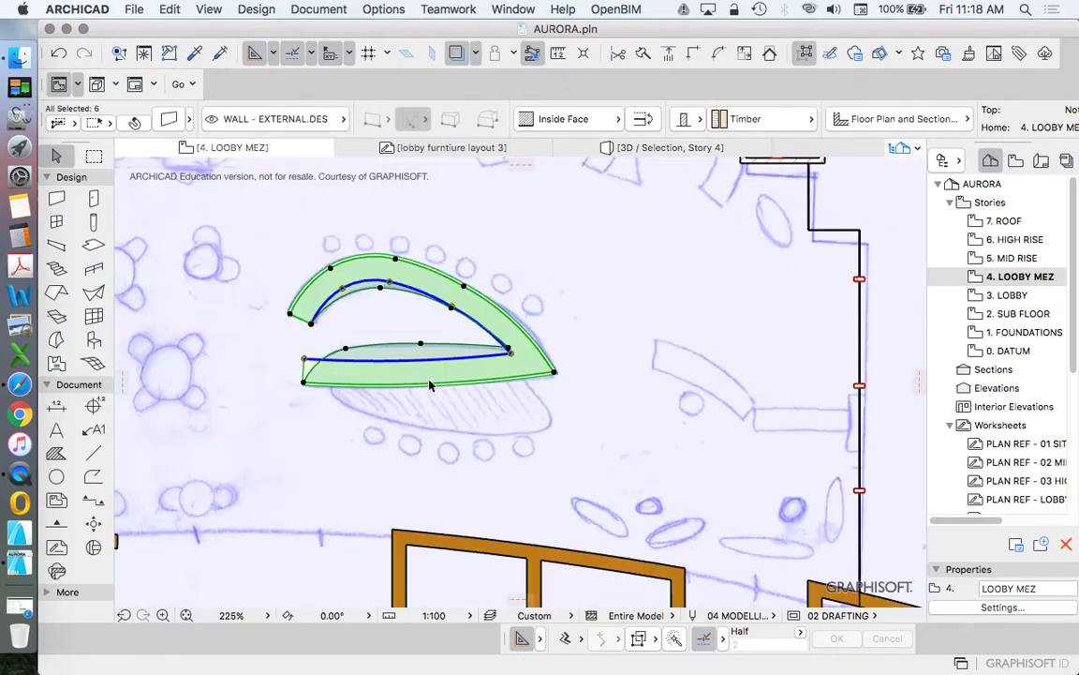
{"action": "scroll", "coordinate": [287, 316], "scroll_direction": "up", "scroll_amount": 10}
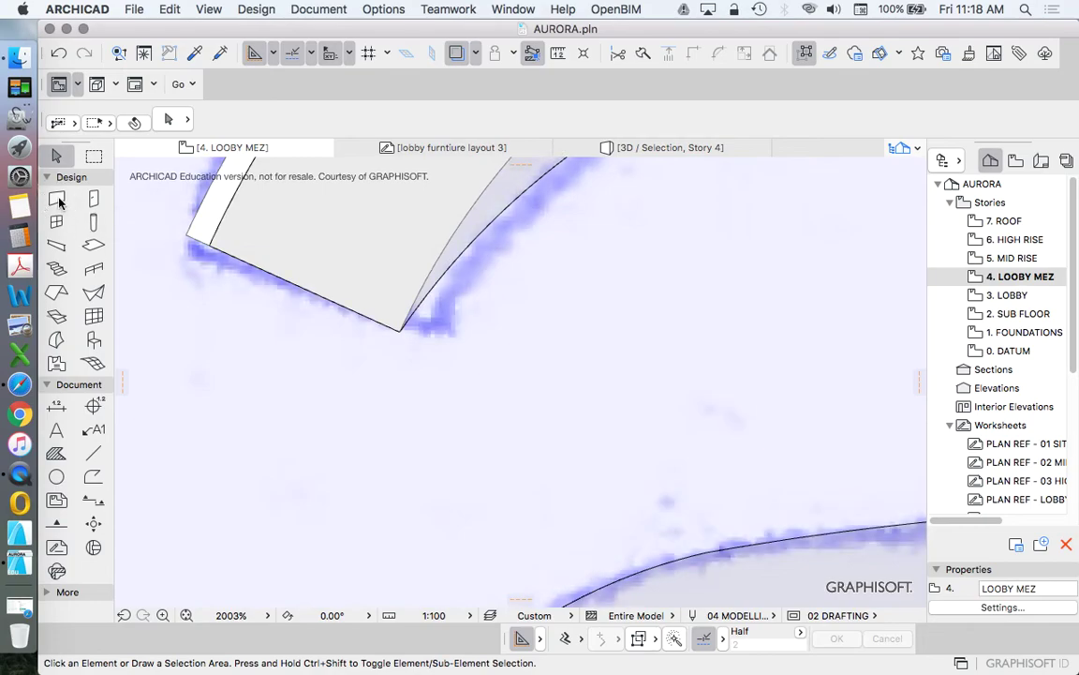
{"action": "left_click", "coordinate": [58, 201]}
{"action": "left_click", "coordinate": [94, 246]}
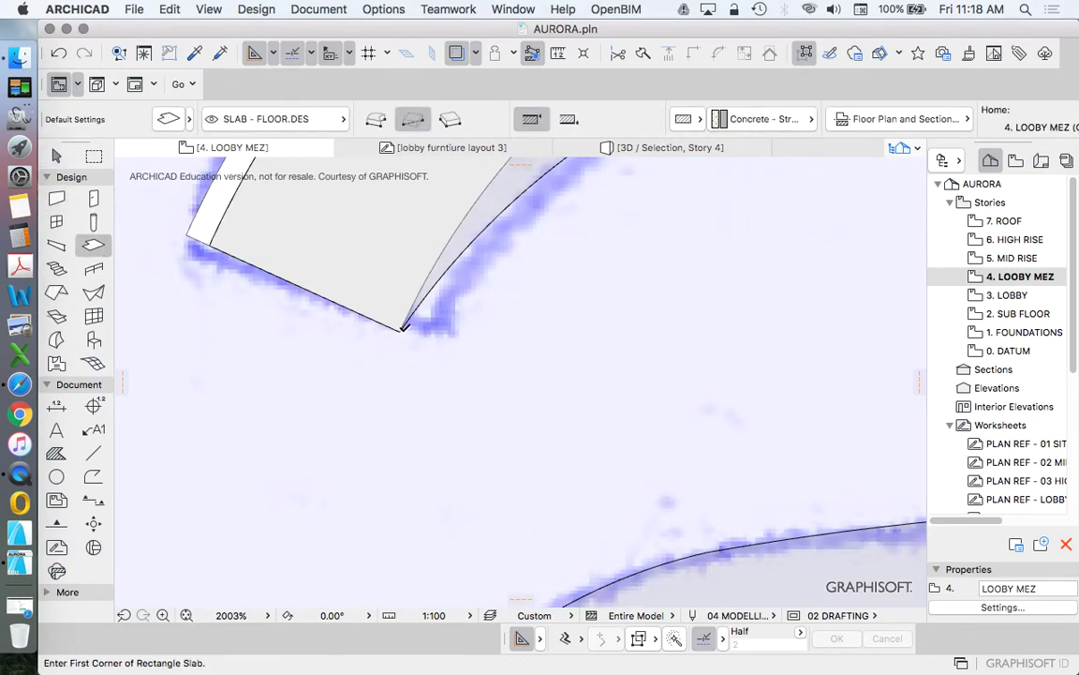
{"action": "left_click", "coordinate": [401, 328]}
{"action": "left_click", "coordinate": [169, 119]}
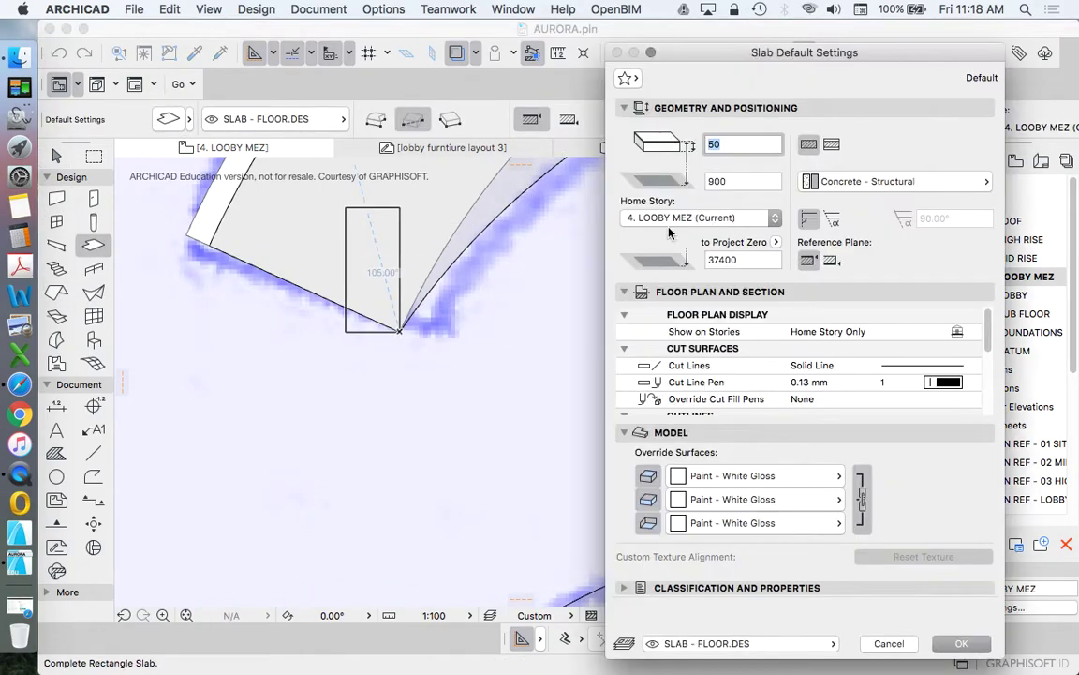
{"action": "key", "text": "Escape"}
{"action": "key", "text": "Escape"}
{"action": "key", "text": "Escape"}
- Set the default slab thickness to 1150 and its elevation offset from the home story to 1150
{"action": "left_click", "coordinate": [94, 246]}
{"action": "left_click", "coordinate": [170, 119]}
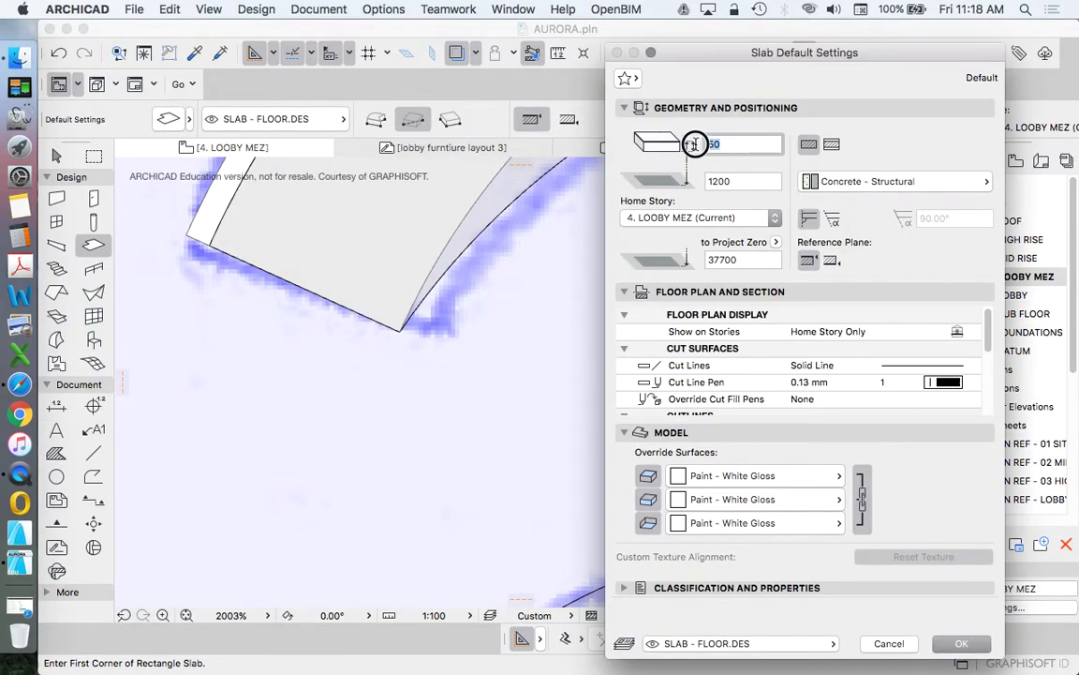
{"action": "left_click", "coordinate": [760, 181]}
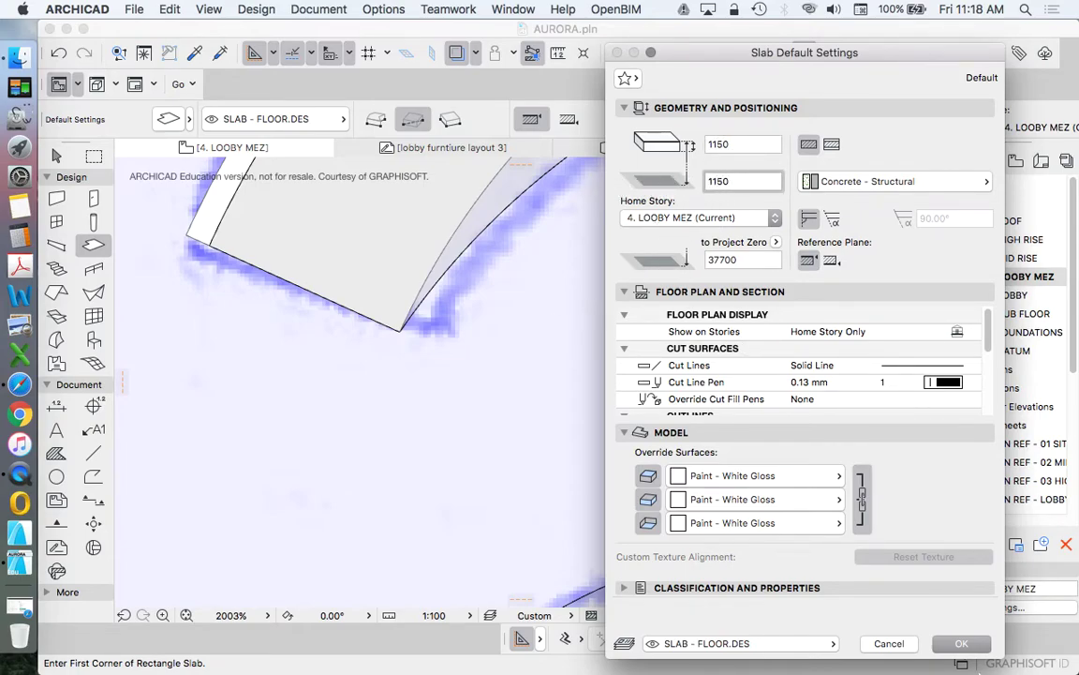
{"action": "key", "text": "Return"}
- Draw a rotated rectangular slab 50 deep along the counter's upper open end, from the inner corner to the counter top's outer corner
{"action": "left_click", "coordinate": [401, 331]}
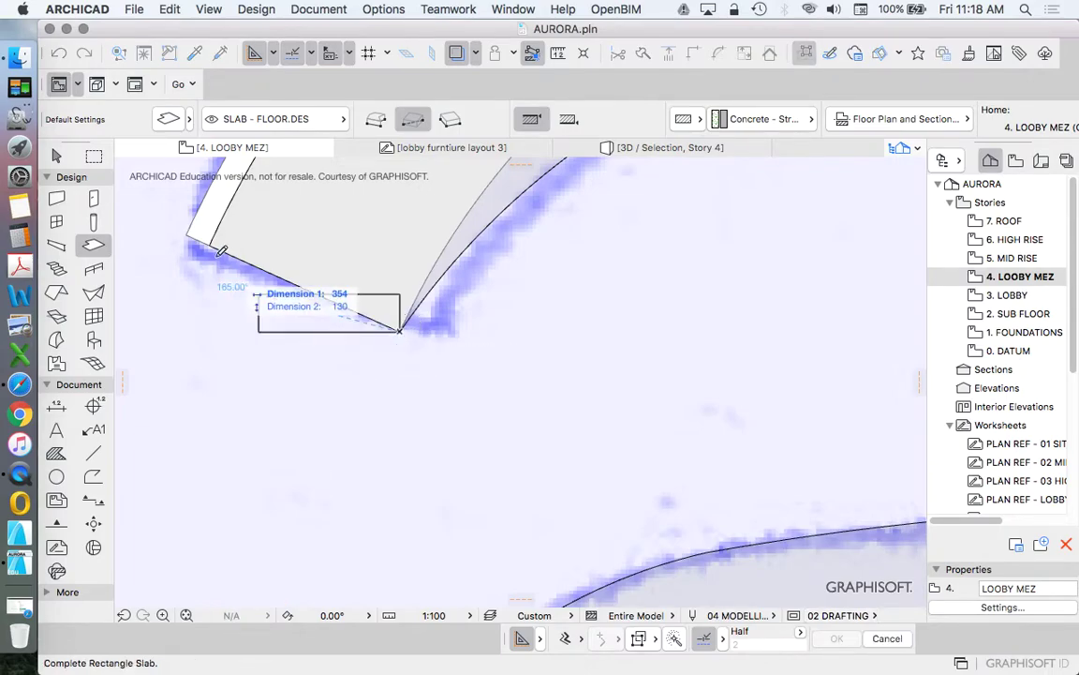
{"action": "left_click", "coordinate": [451, 119]}
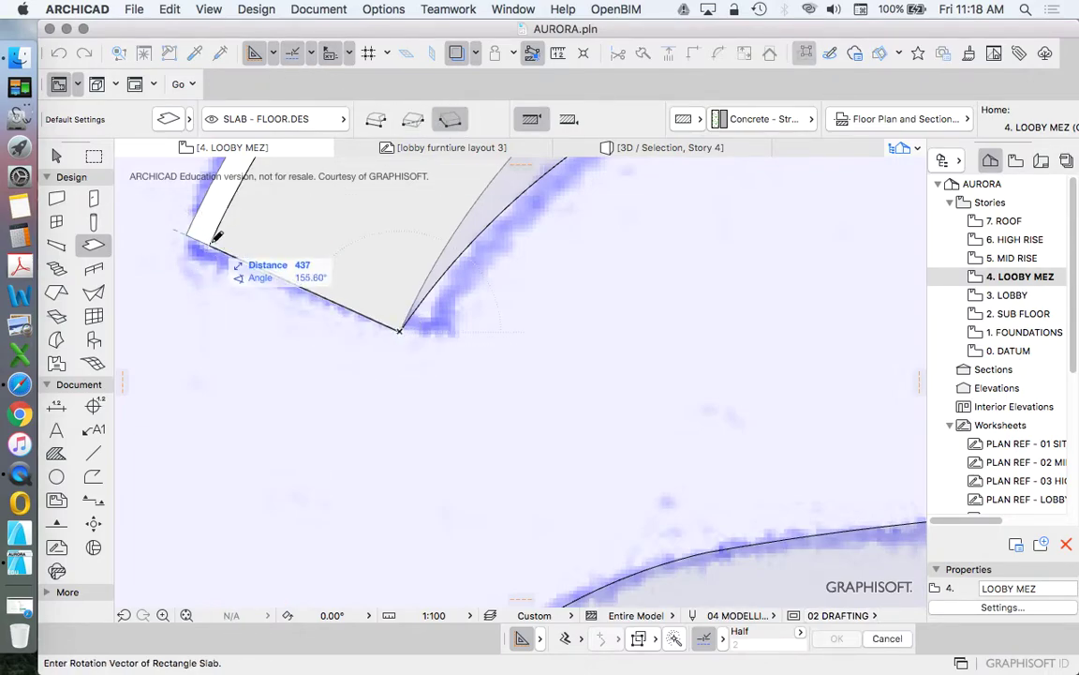
{"action": "left_click", "coordinate": [208, 245]}
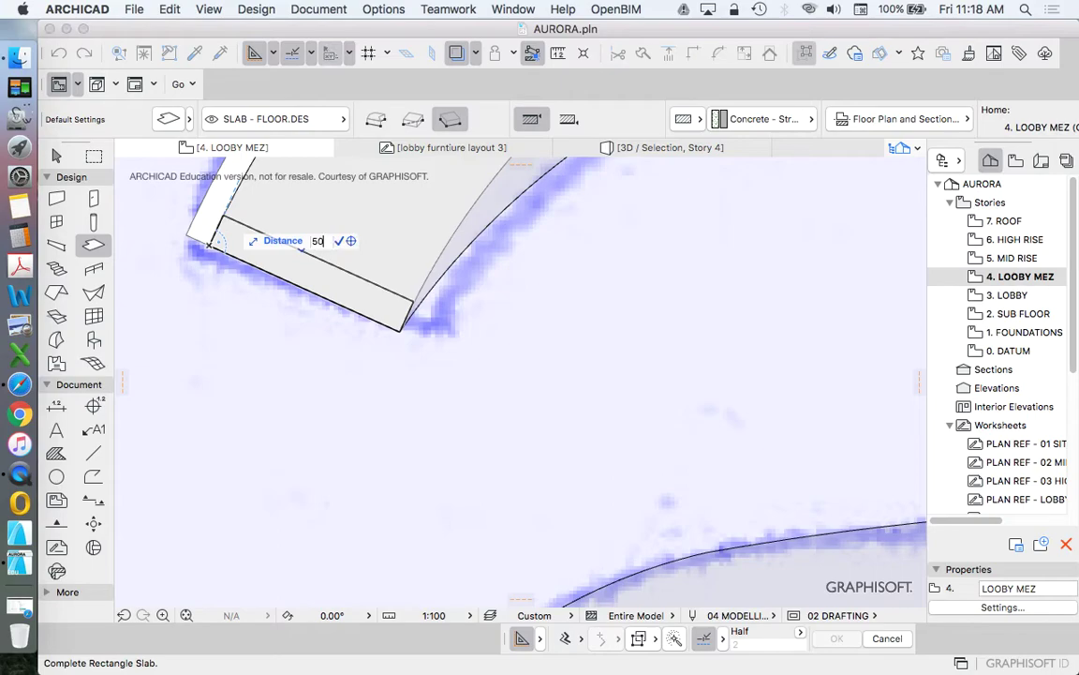
{"action": "type", "text": "50"}
{"action": "key", "text": "Return"}
{"action": "key", "text": "Escape"}
{"action": "left_click", "coordinate": [398, 306]}
- Show the end slab, the adjoining slanted wall and the counter tops in 3D, and orbit to view them from the outer side
{"action": "scroll", "coordinate": [435, 298], "scroll_direction": "down", "scroll_amount": 5}
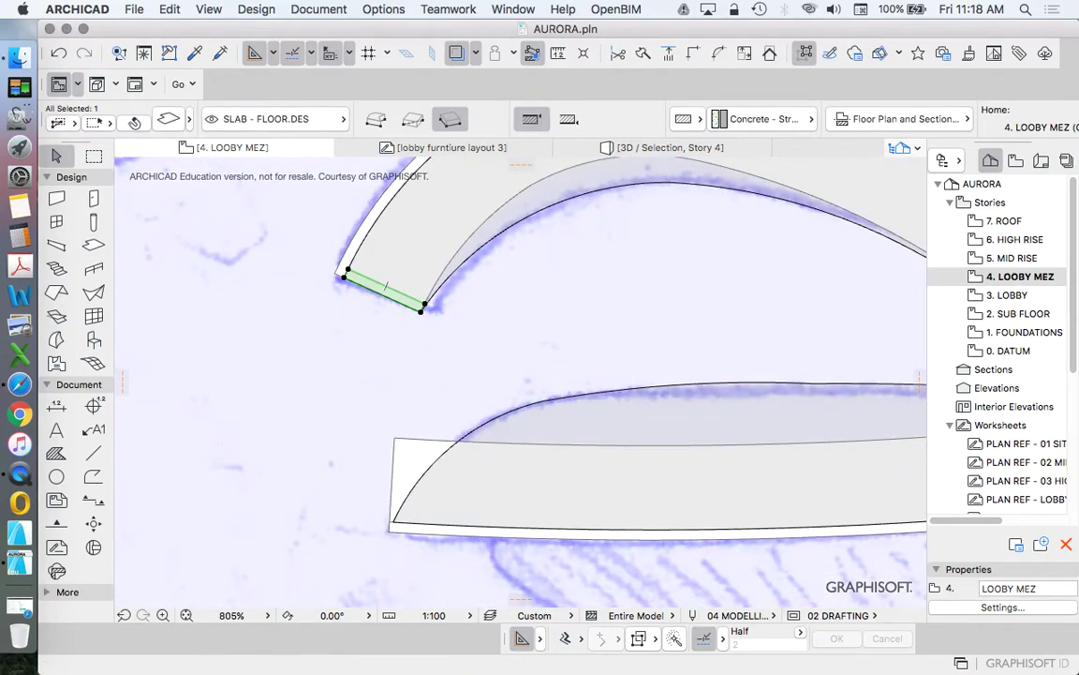
{"action": "left_click", "coordinate": [519, 344]}
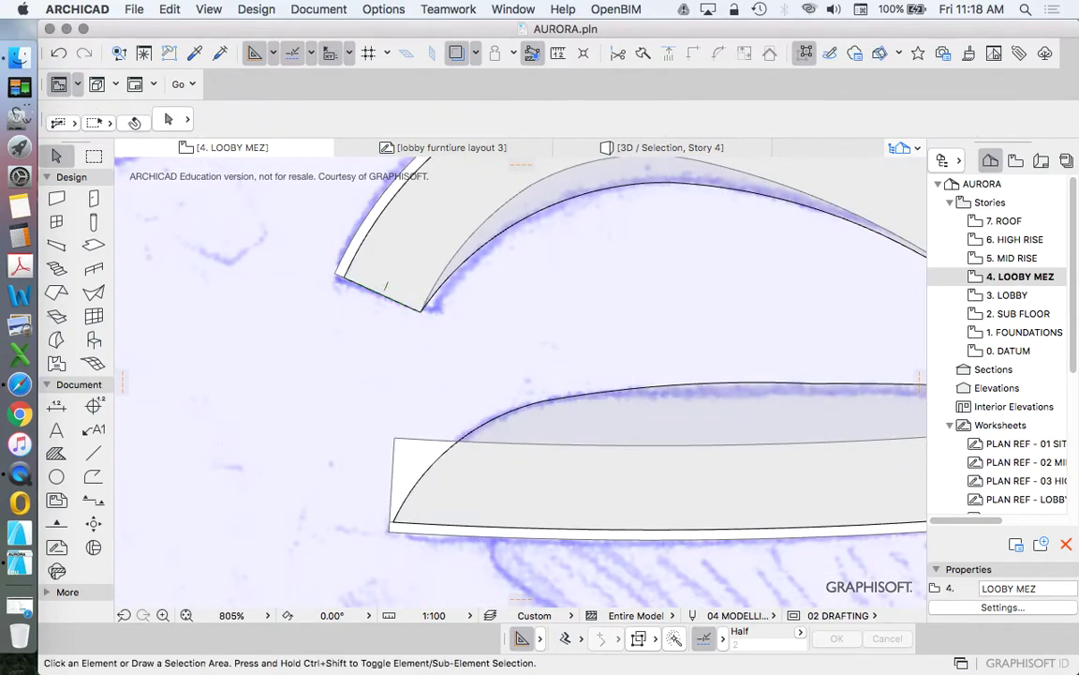
{"action": "left_click_drag", "start_coordinate": [519, 344], "coordinate": [283, 226]}
{"action": "right_click", "coordinate": [283, 272]}
{"action": "left_click", "coordinate": [448, 568]}
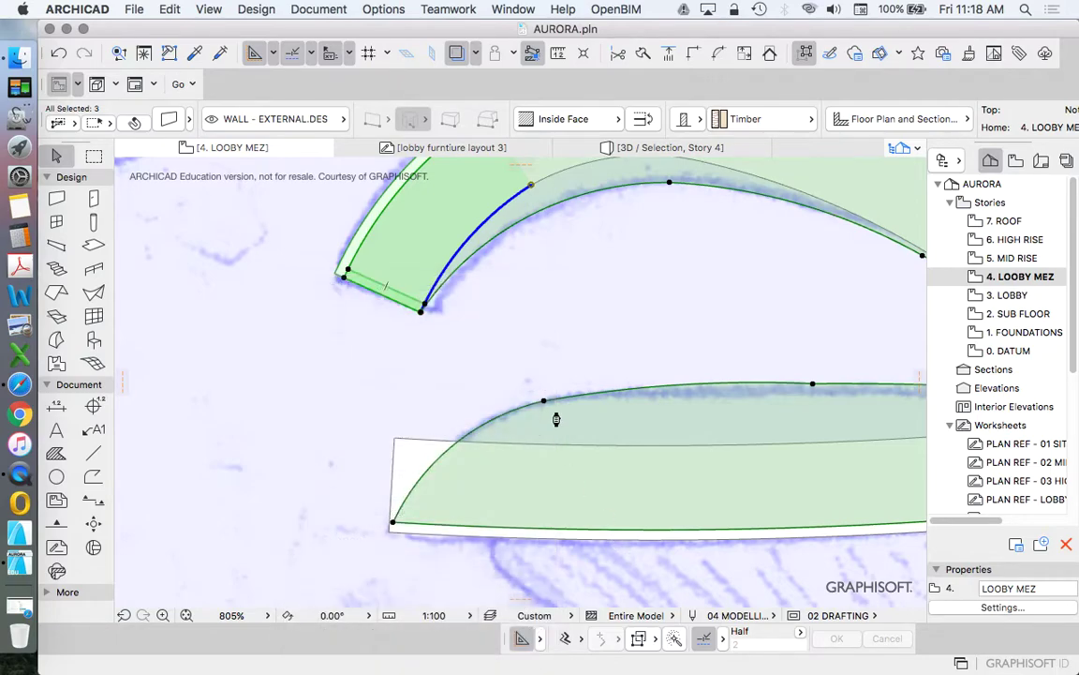
{"action": "left_click", "coordinate": [186, 614]}
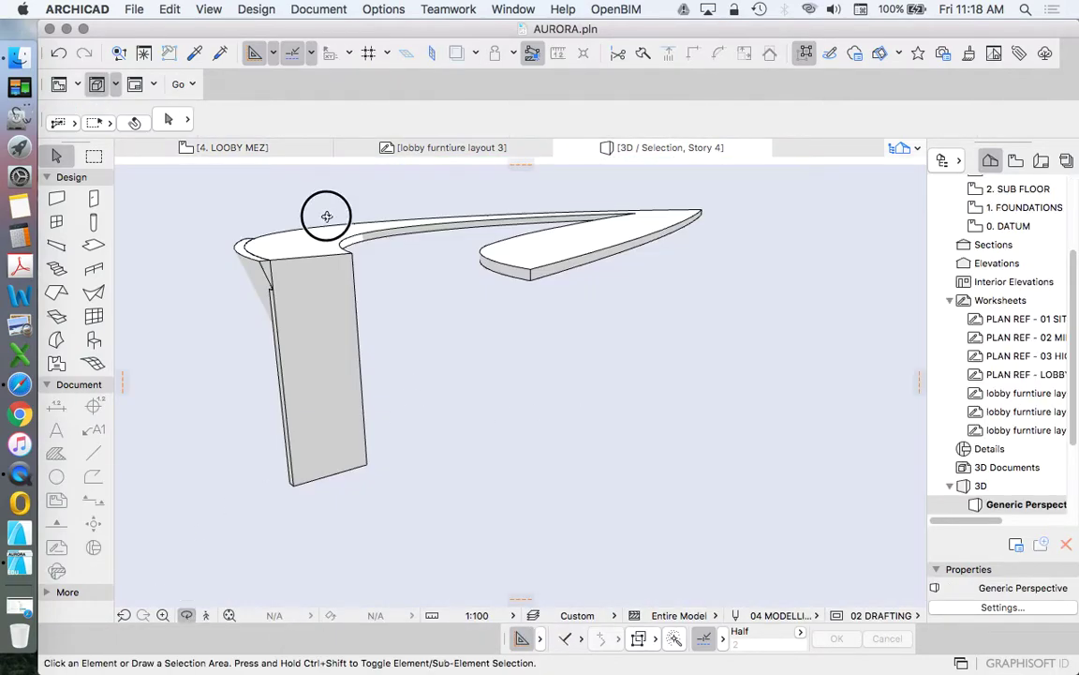
{"action": "left_click_drag", "start_coordinate": [333, 222], "coordinate": [778, 450]}
- Try to subtract the slanted curved wall from the end slab using Subtraction with downward extrusion
{"action": "left_click", "coordinate": [820, 425]}
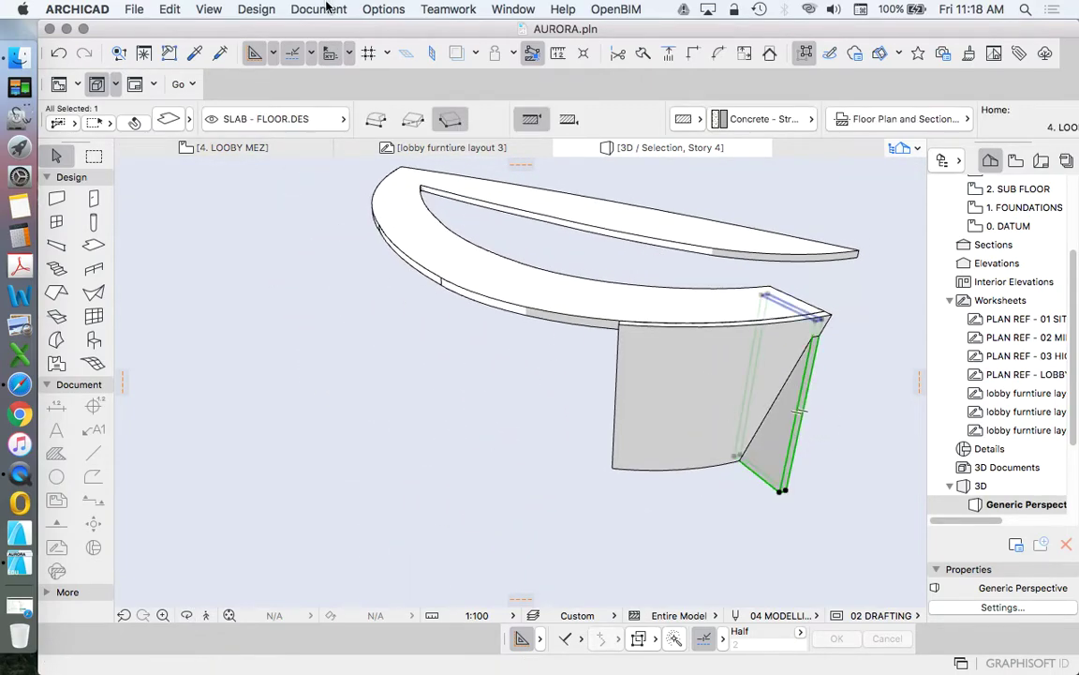
{"action": "left_click", "coordinate": [253, 8]}
{"action": "left_click", "coordinate": [448, 159]}
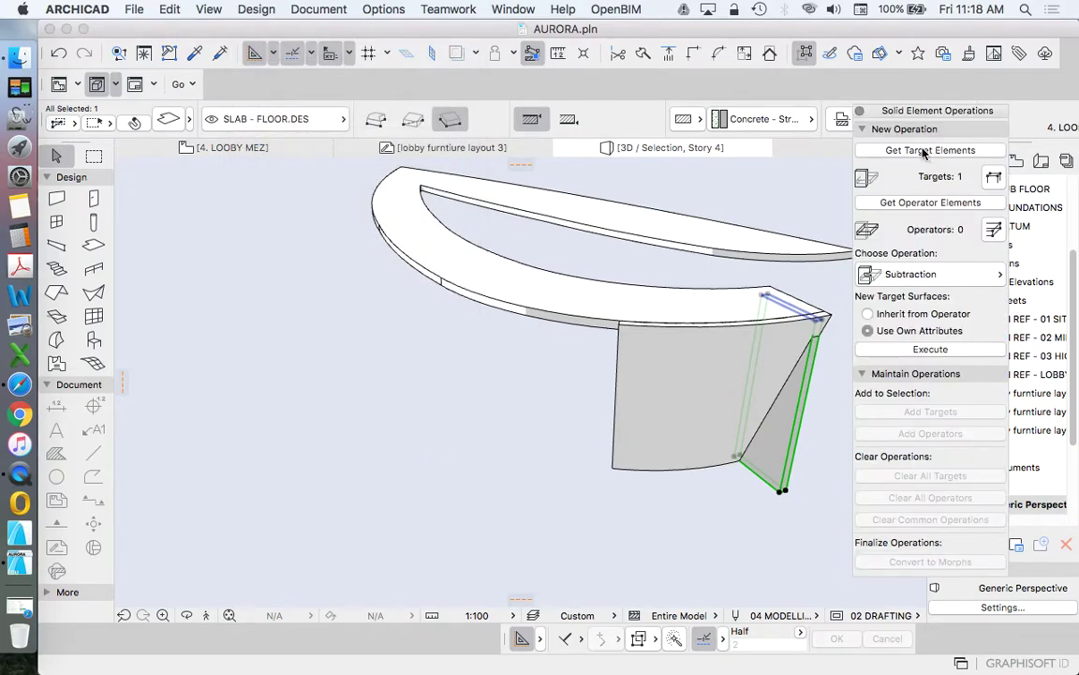
{"action": "left_click", "coordinate": [658, 472]}
{"action": "left_click", "coordinate": [933, 203]}
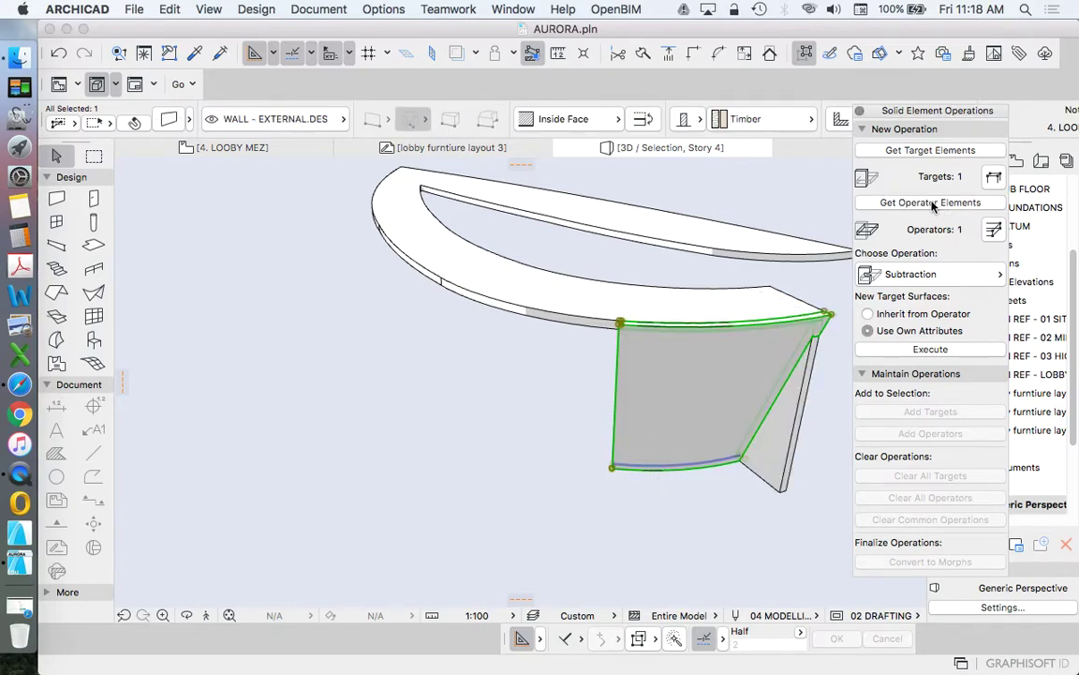
{"action": "left_click", "coordinate": [934, 274]}
{"action": "left_click", "coordinate": [876, 323]}
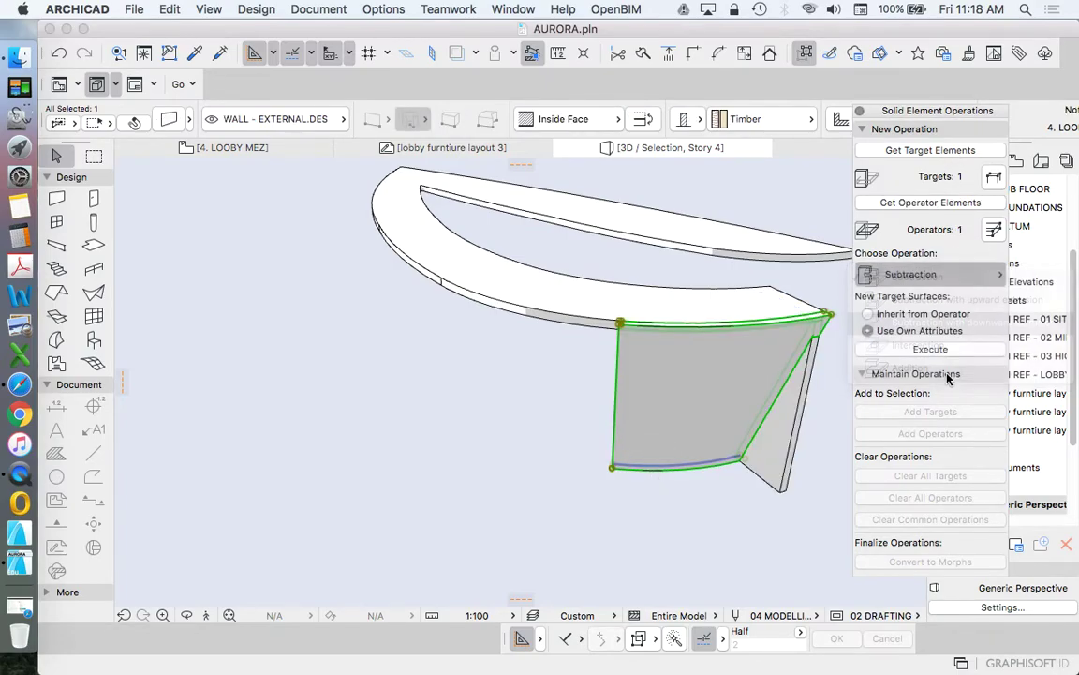
{"action": "left_click", "coordinate": [932, 350]}
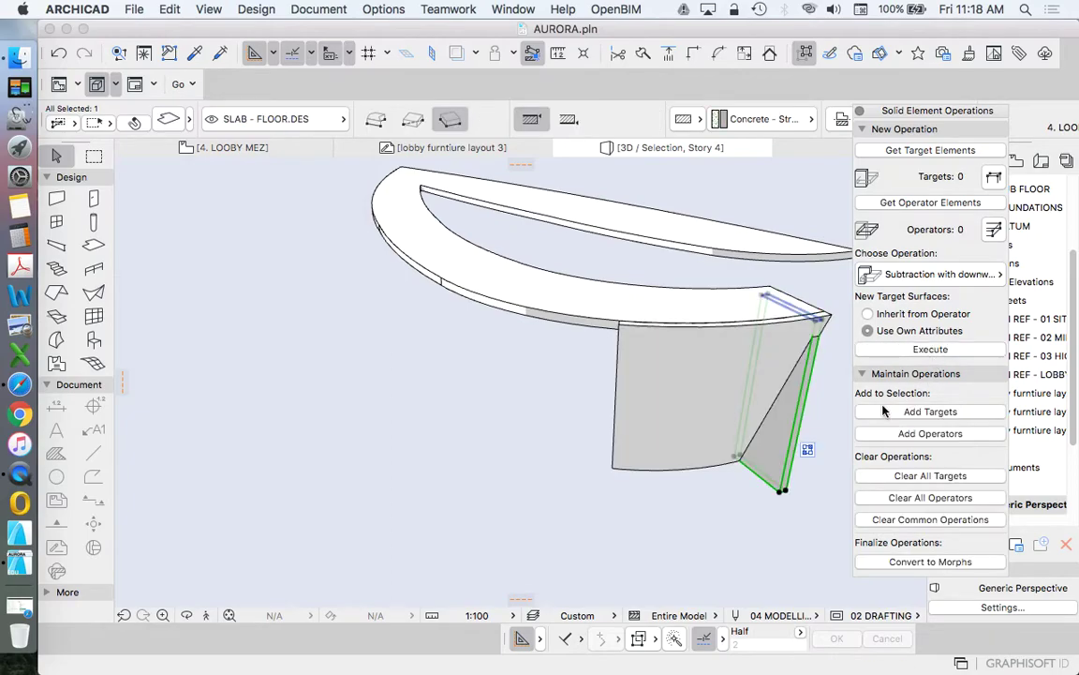
- Examine the end slab's cut against the slanted wall from several angles and undo the solid subtraction
{"action": "scroll", "coordinate": [597, 429], "scroll_direction": "up", "scroll_amount": 5}
{"action": "left_click", "coordinate": [598, 430]}
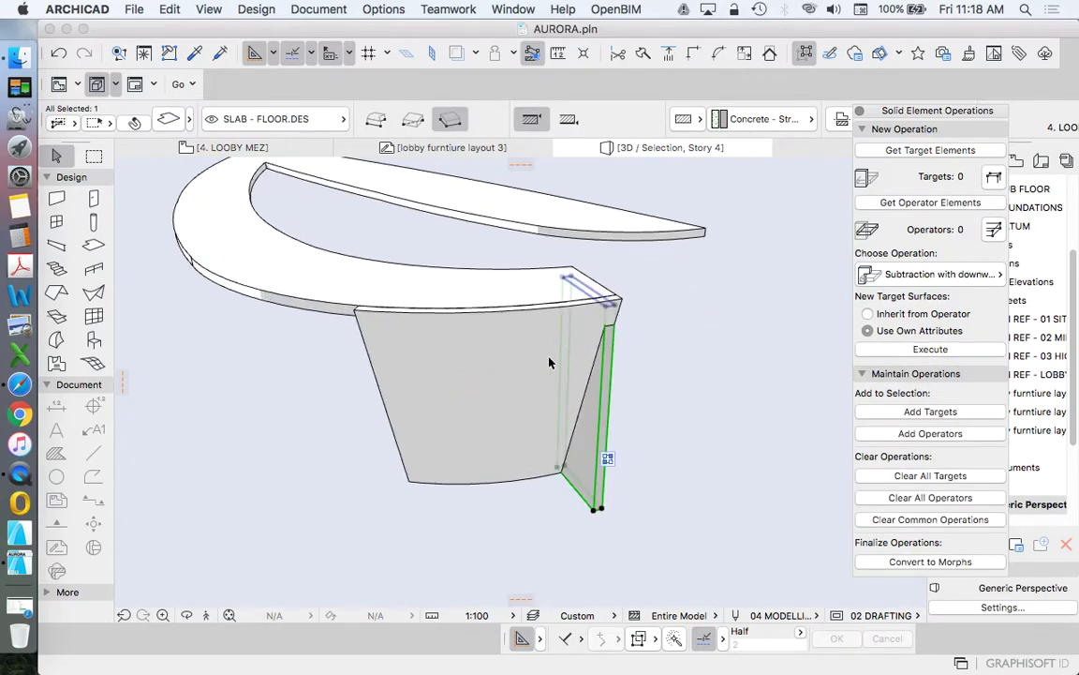
{"action": "left_click", "coordinate": [431, 479]}
{"action": "left_click", "coordinate": [191, 619]}
{"action": "left_click_drag", "start_coordinate": [601, 461], "coordinate": [327, 447]}
{"action": "left_click_drag", "start_coordinate": [576, 458], "coordinate": [631, 414]}
{"action": "key", "text": "Escape"}
{"action": "left_click", "coordinate": [620, 426]}
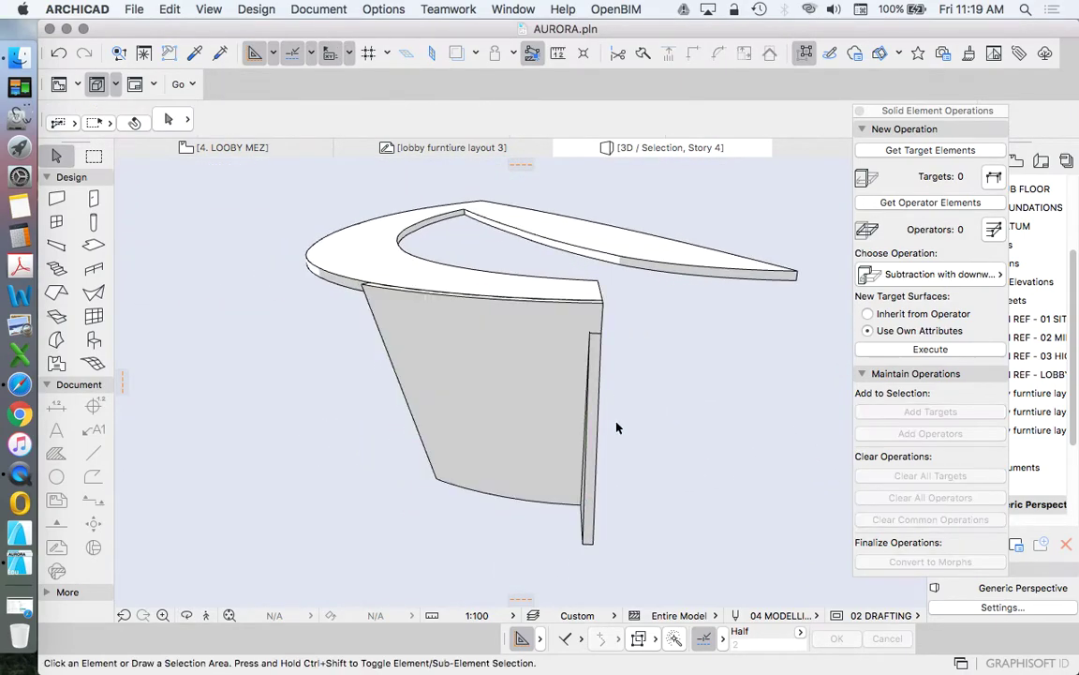
{"action": "key", "text": "super+z"}
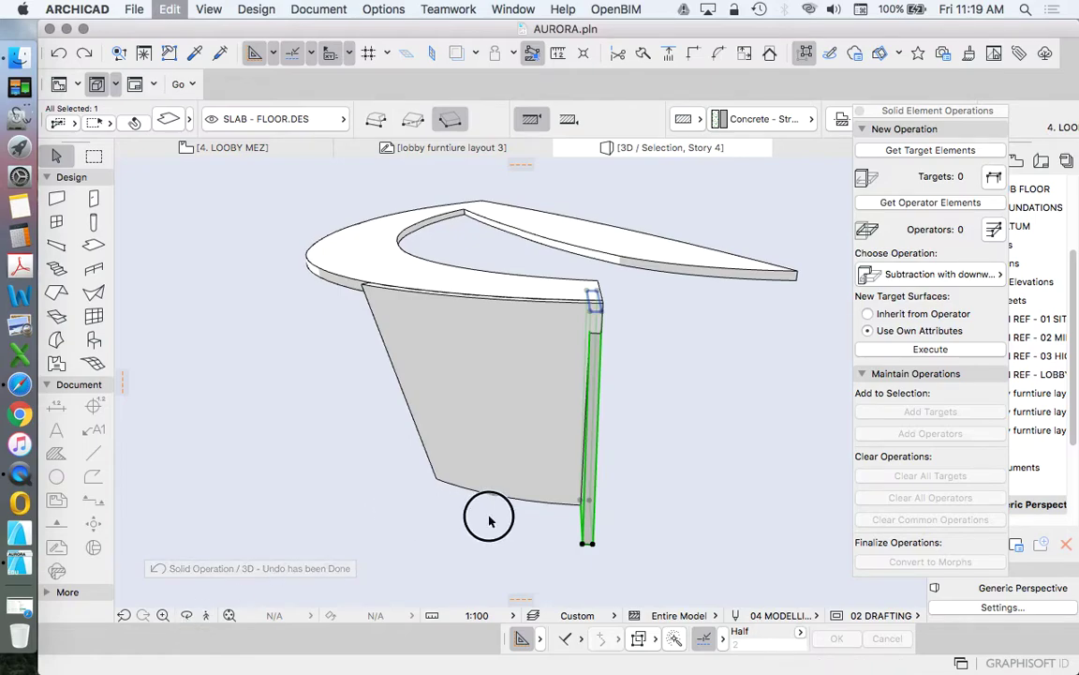
- Inspect the joint between the end slab and the slanted curved wall from several sides, and dismiss the Solid Element Operations palette
{"action": "left_click", "coordinate": [489, 583]}
{"action": "left_click_drag", "start_coordinate": [476, 409], "coordinate": [525, 493]}
{"action": "key", "text": "Escape"}
{"action": "left_click", "coordinate": [512, 511]}
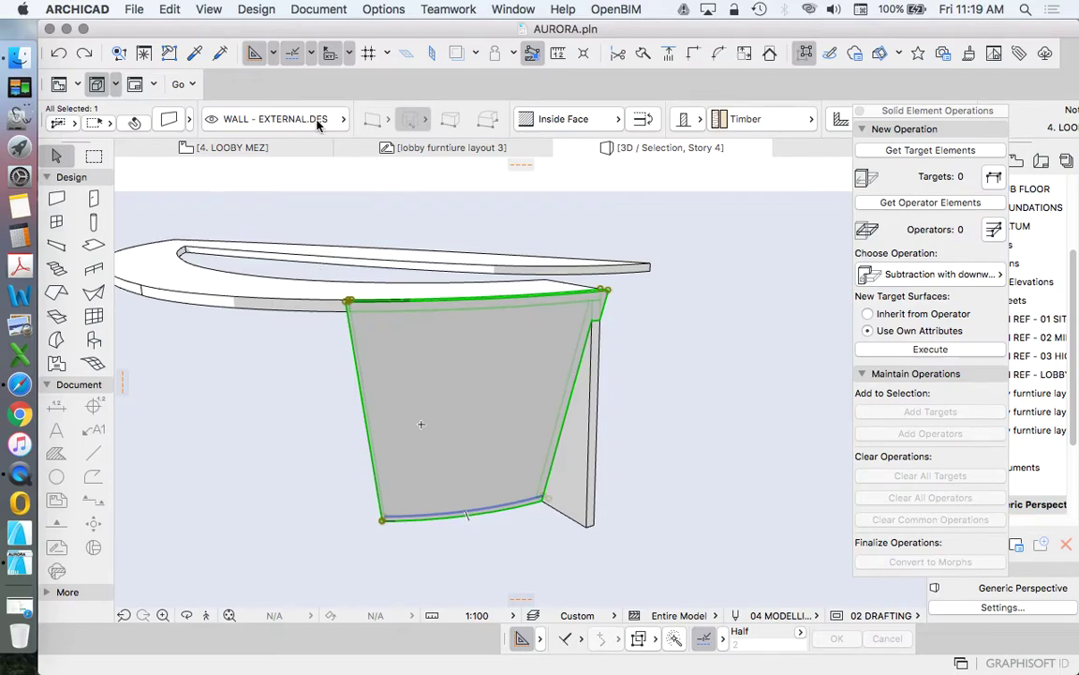
{"action": "left_click", "coordinate": [860, 111]}
{"action": "left_click", "coordinate": [699, 465]}
{"action": "left_click_drag", "start_coordinate": [660, 438], "coordinate": [531, 445]}
{"action": "key", "text": "Escape"}
- Change the end slab's building material to Carpet
{"action": "left_click", "coordinate": [589, 492]}
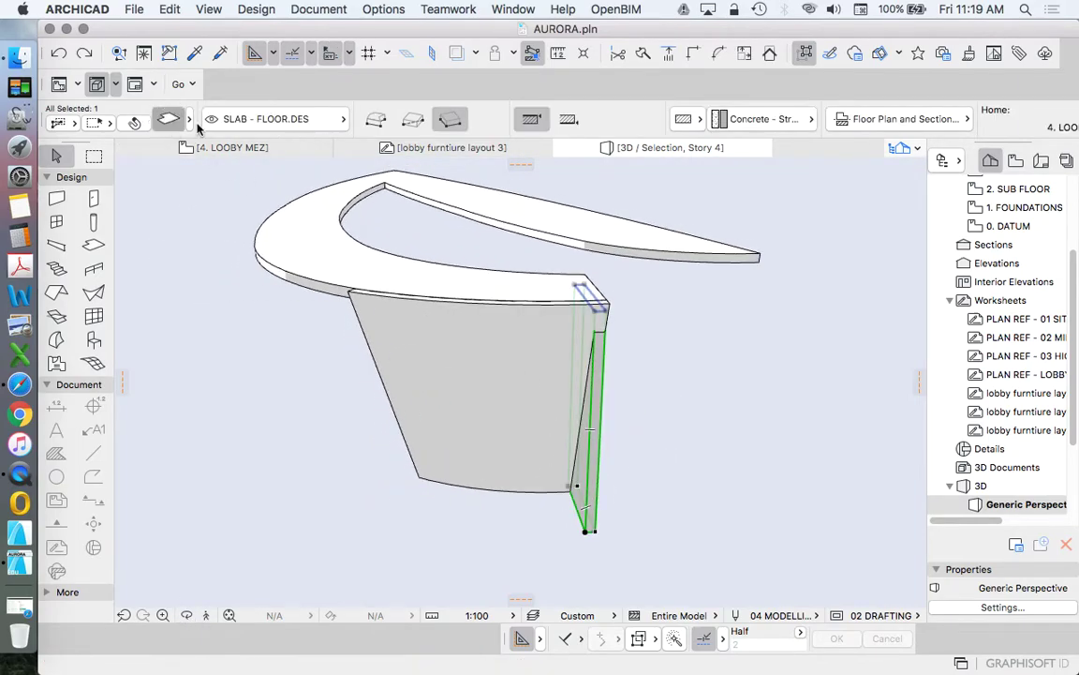
{"action": "left_click", "coordinate": [161, 115]}
{"action": "left_click", "coordinate": [806, 181]}
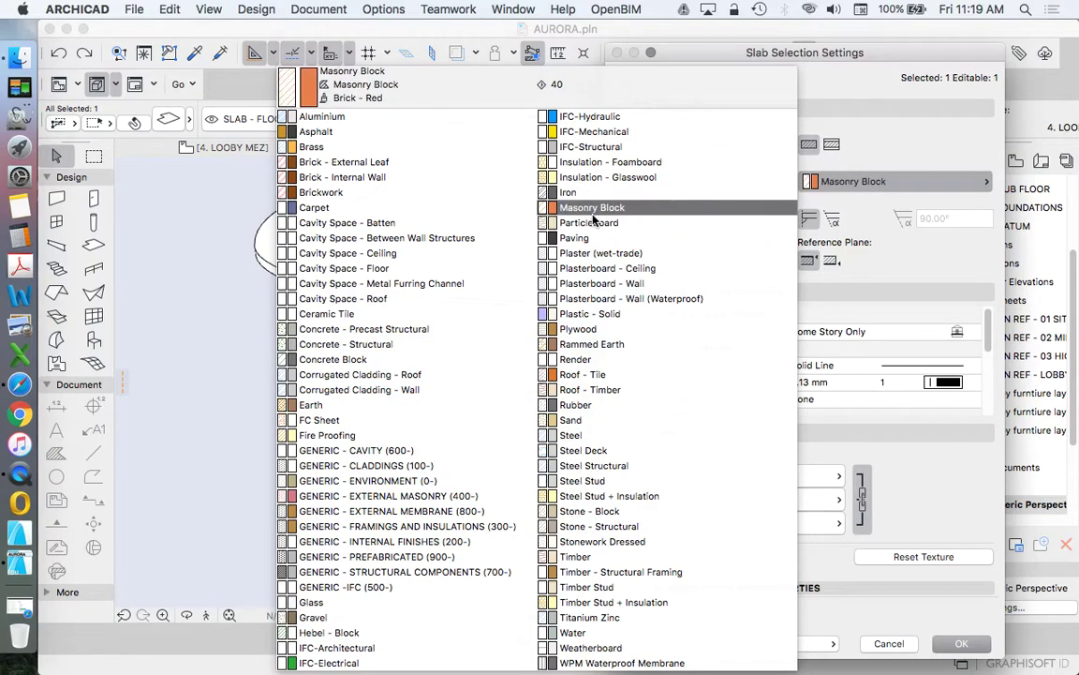
{"action": "left_click", "coordinate": [384, 208]}
{"action": "key", "text": "Return"}
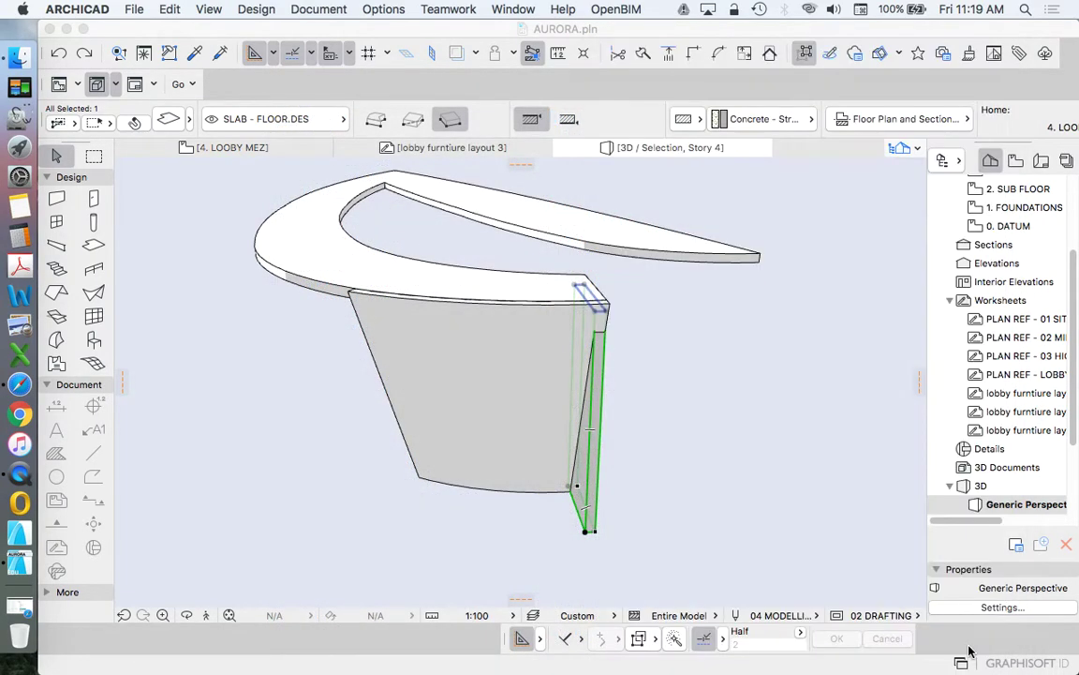
{"action": "left_click", "coordinate": [614, 475]}
{"action": "left_click", "coordinate": [587, 469]}
{"action": "left_click", "coordinate": [675, 321]}
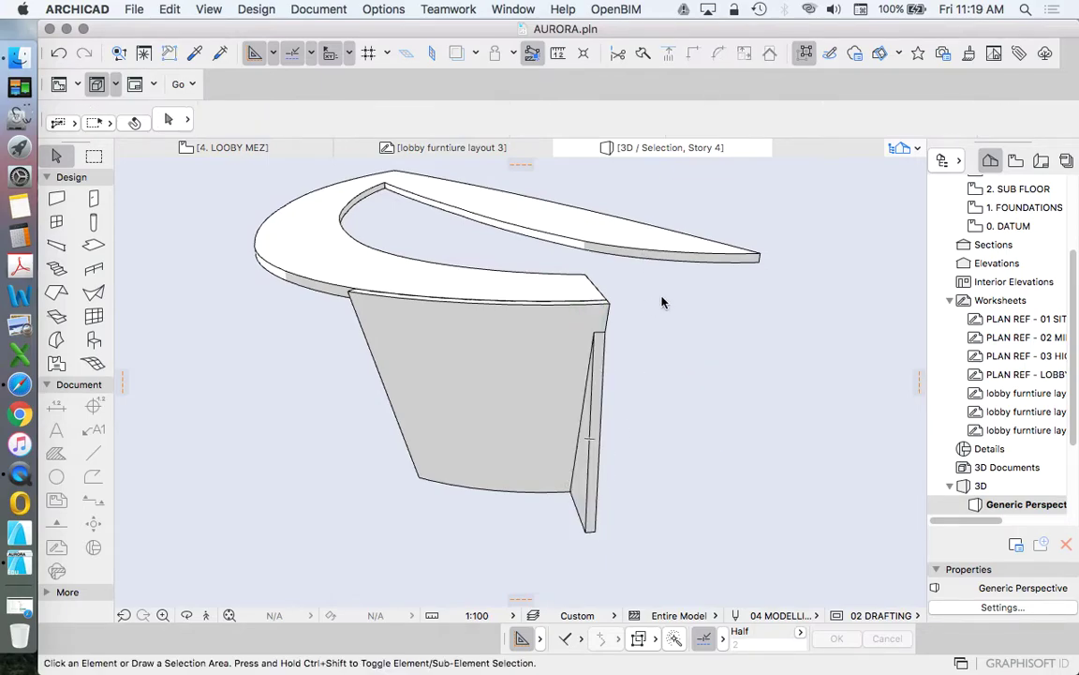
- Pick up the end slab's settings and lower the Carpet building material's intersection priority to 23
{"action": "left_click", "coordinate": [591, 409], "text": "alt"}
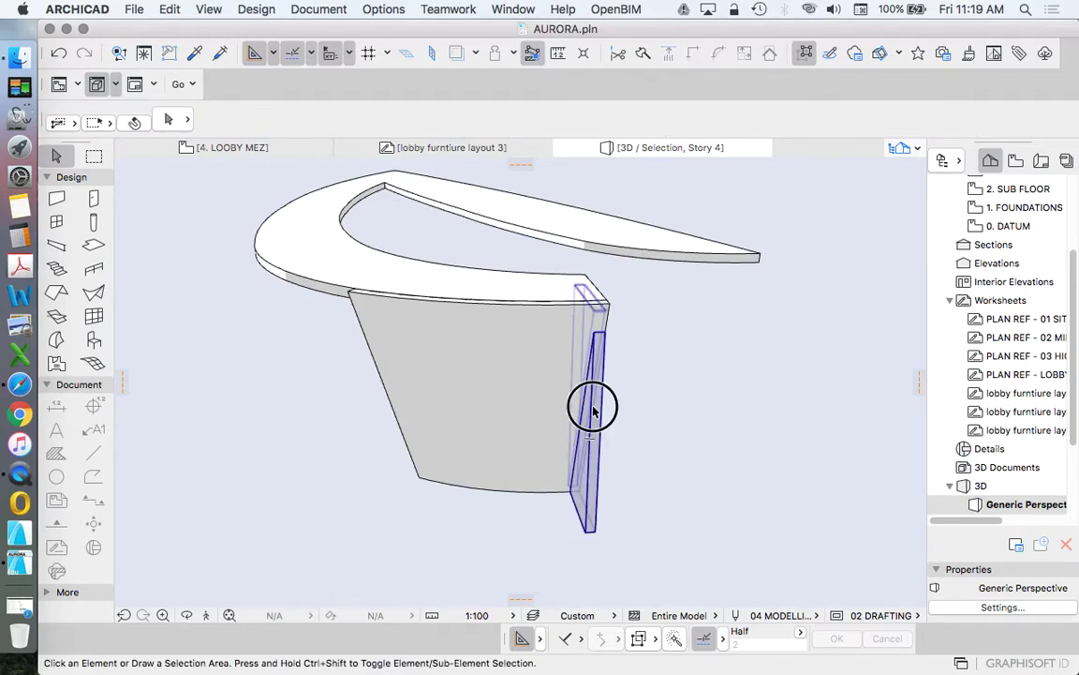
{"action": "left_click", "coordinate": [385, 9]}
{"action": "mouse_move", "coordinate": [422, 29]}
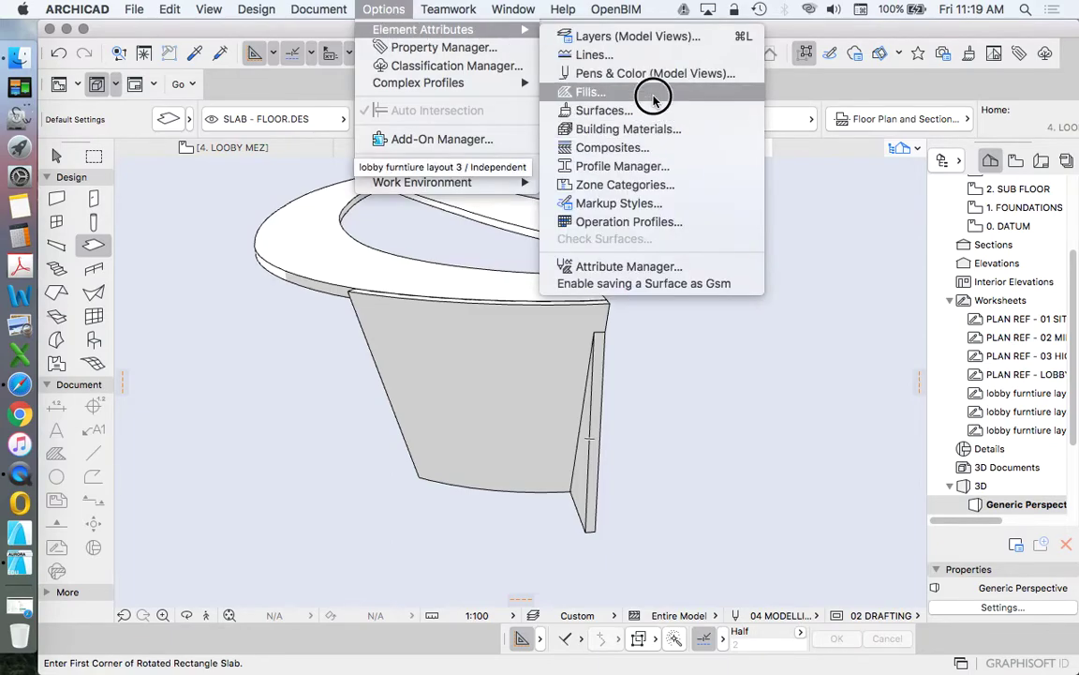
{"action": "left_click", "coordinate": [652, 130]}
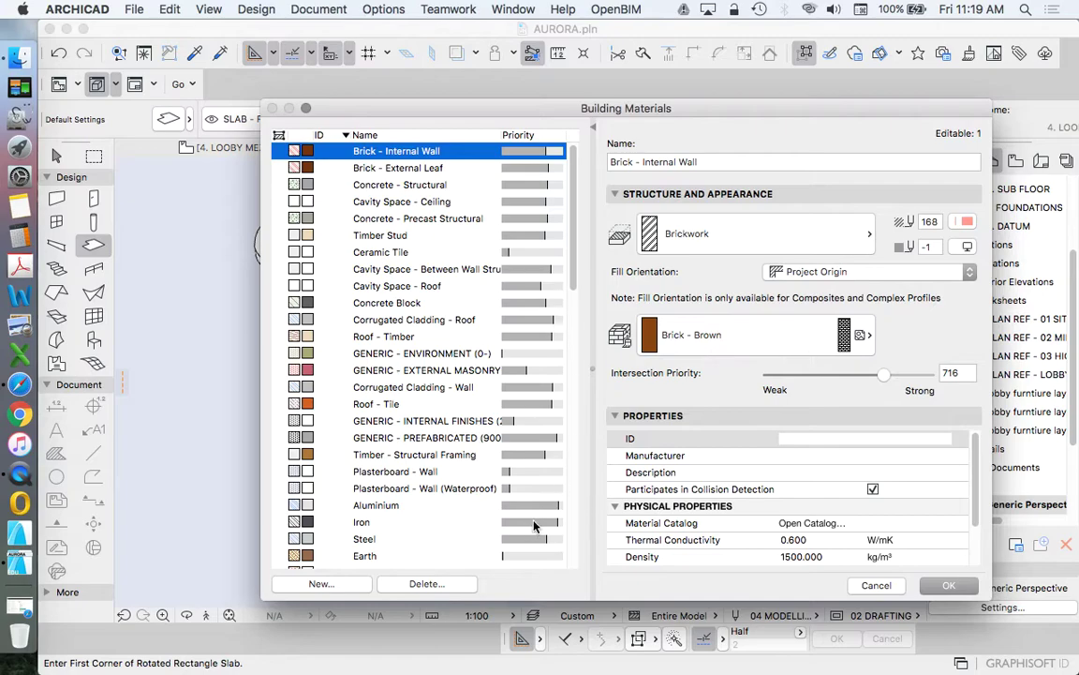
{"action": "scroll", "coordinate": [426, 286], "scroll_direction": "down", "scroll_amount": 10}
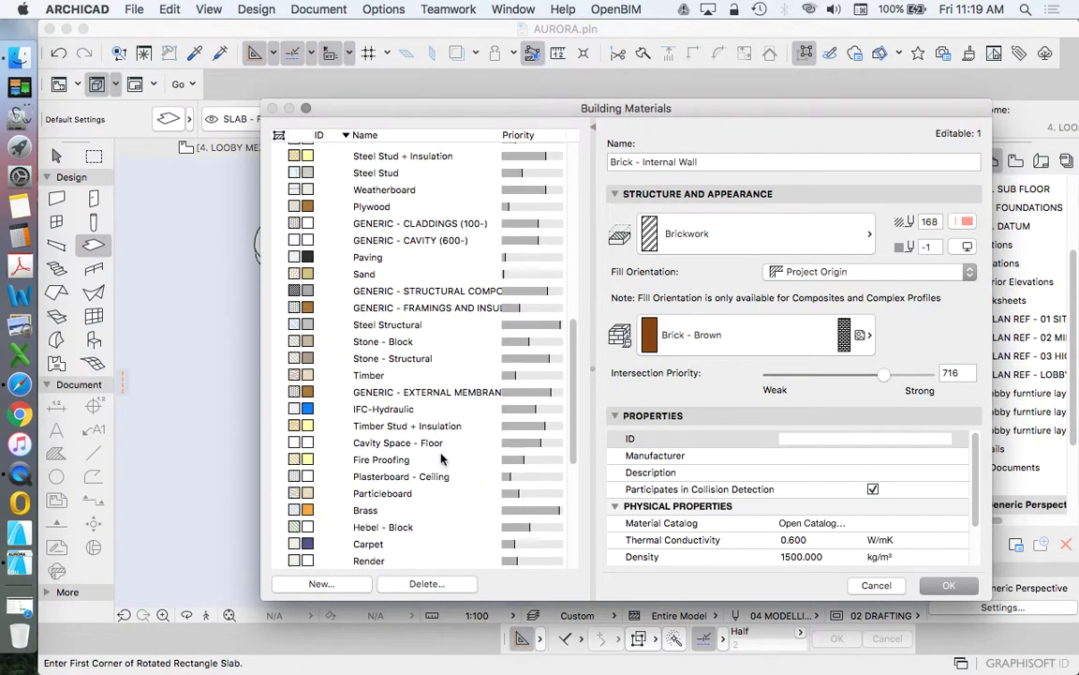
{"action": "left_click", "coordinate": [406, 544]}
{"action": "left_click_drag", "start_coordinate": [804, 376], "coordinate": [768, 377]}
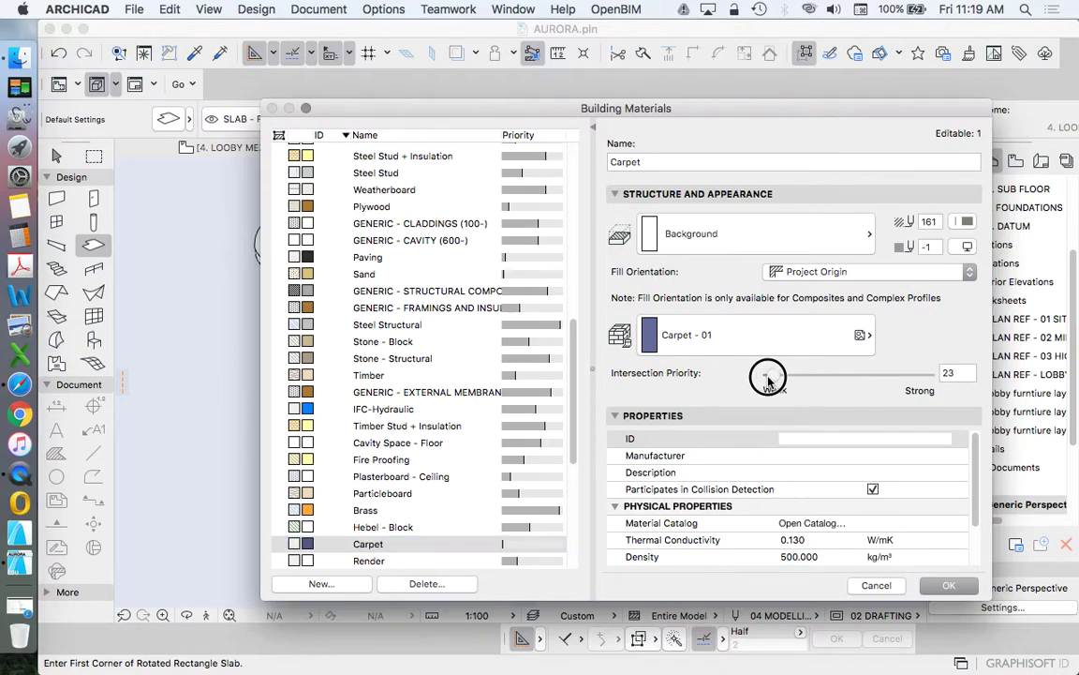
{"action": "left_click", "coordinate": [949, 588]}
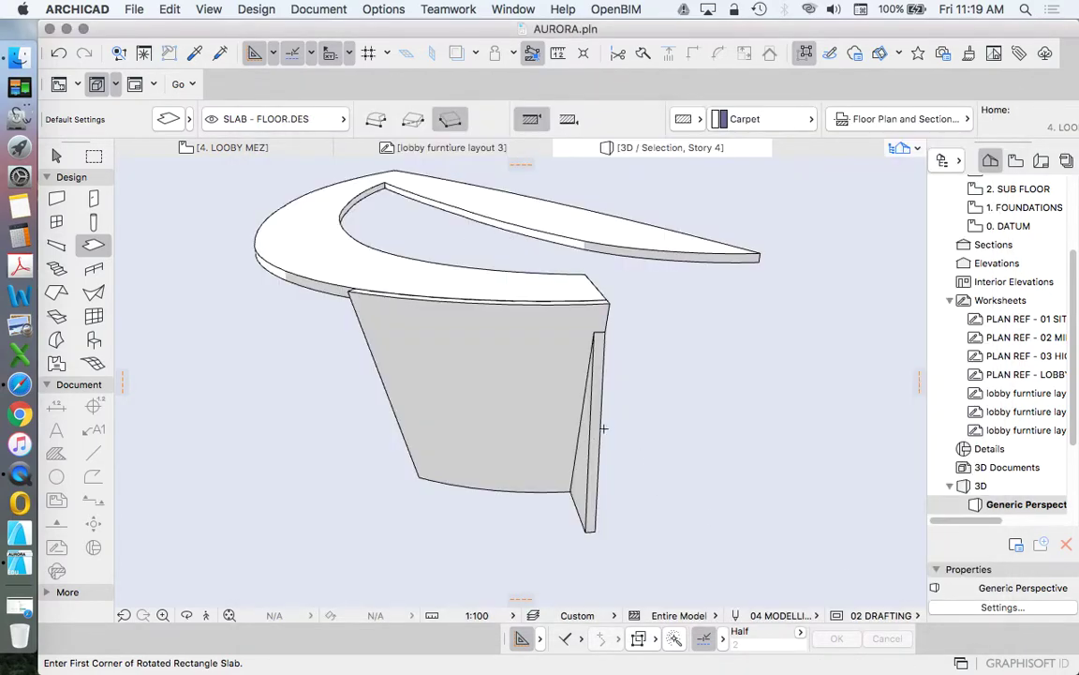
- Review the end slab's settings and accept them without changes
{"action": "key", "text": "Escape"}
{"action": "left_click", "coordinate": [596, 428]}
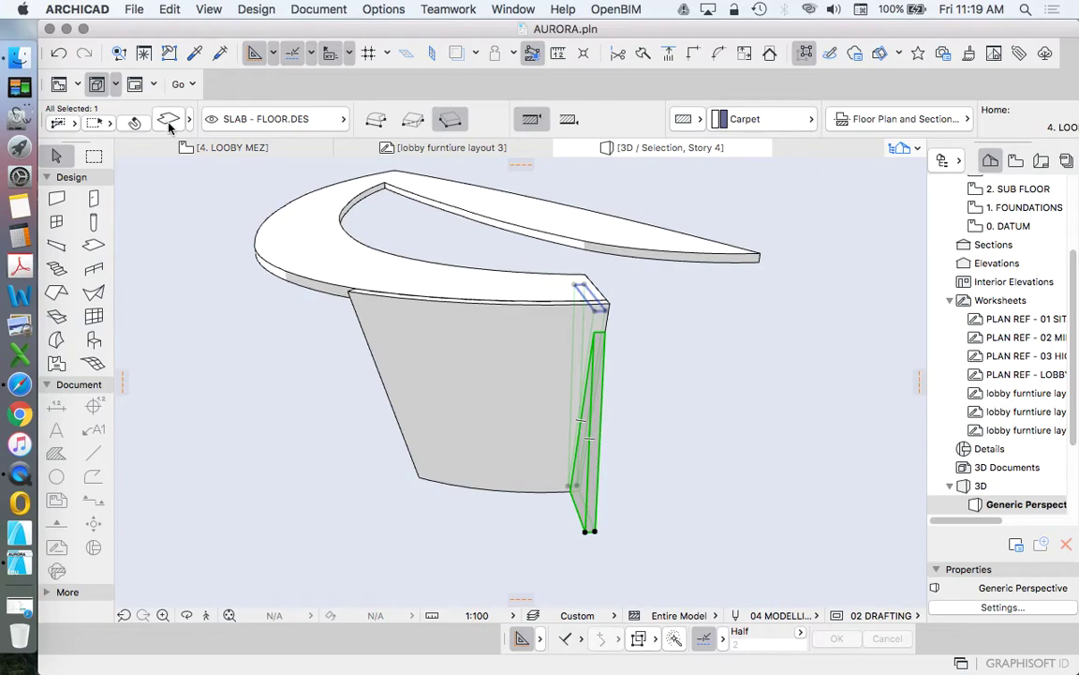
{"action": "left_click", "coordinate": [169, 122]}
{"action": "left_click", "coordinate": [961, 643]}
{"action": "key", "text": "Escape"}
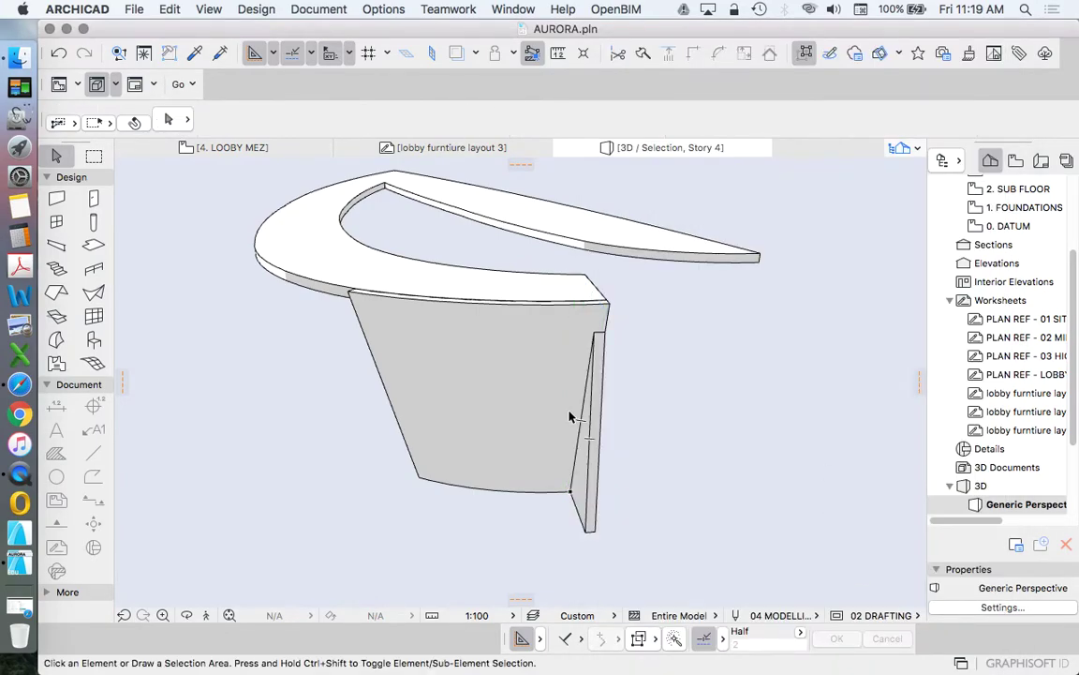
- Trim the vertical end slab by the slanted curved wall, using a Solid Element Operation of subtraction with downward extrusion
{"action": "left_click", "coordinate": [579, 421]}
{"action": "left_click", "coordinate": [253, 10]}
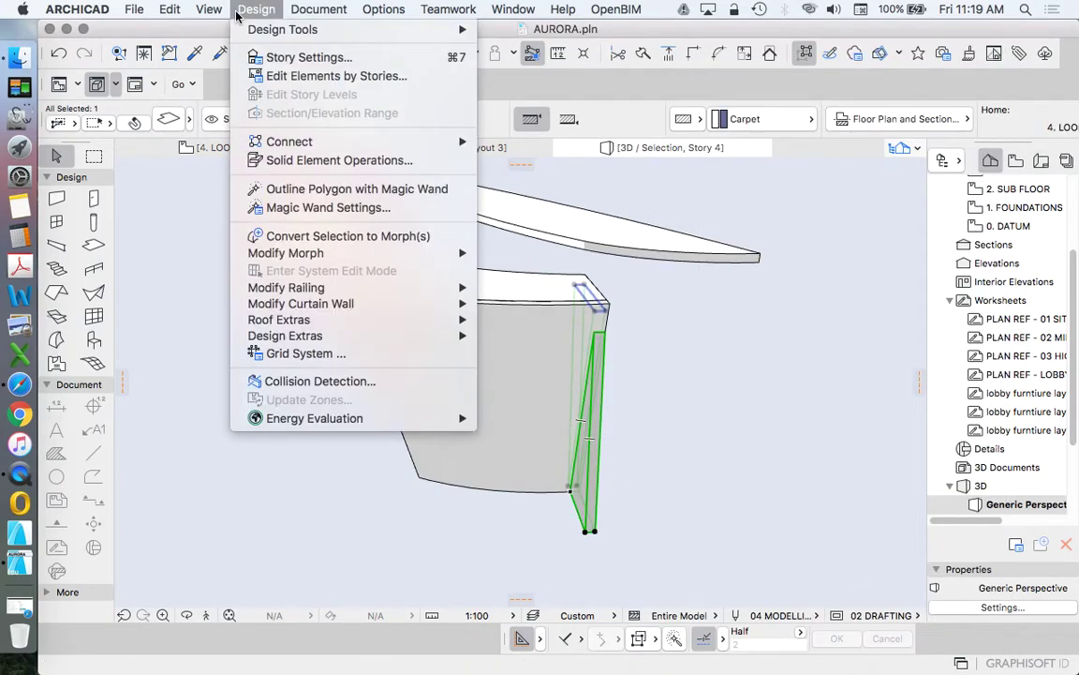
{"action": "left_click", "coordinate": [316, 161]}
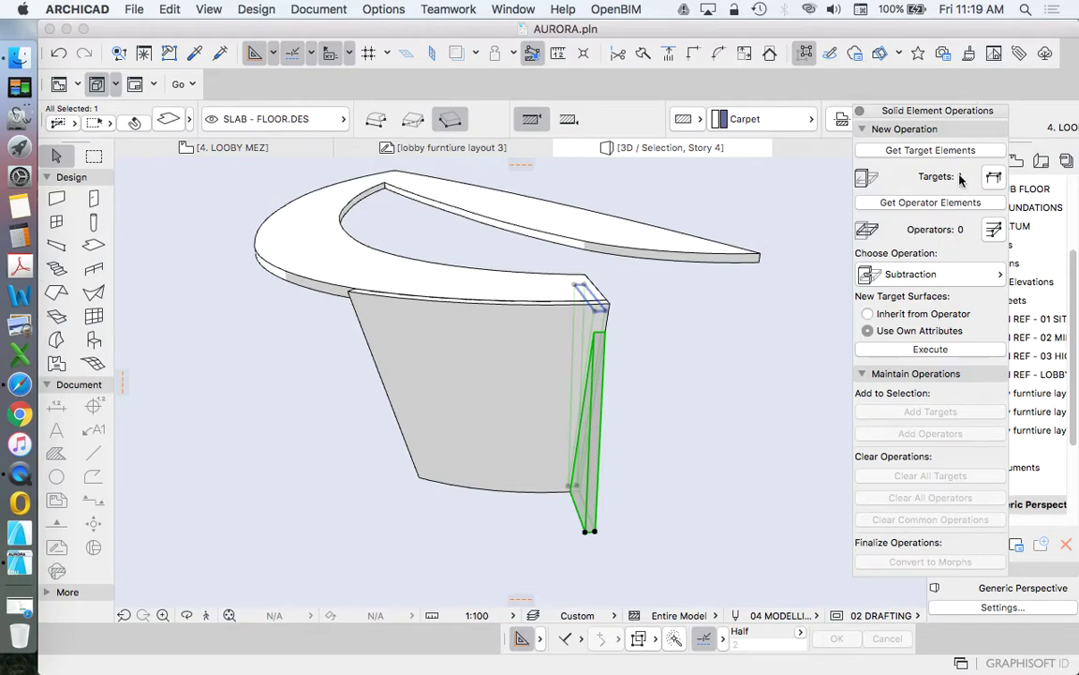
{"action": "left_click", "coordinate": [552, 371]}
{"action": "left_click", "coordinate": [482, 369]}
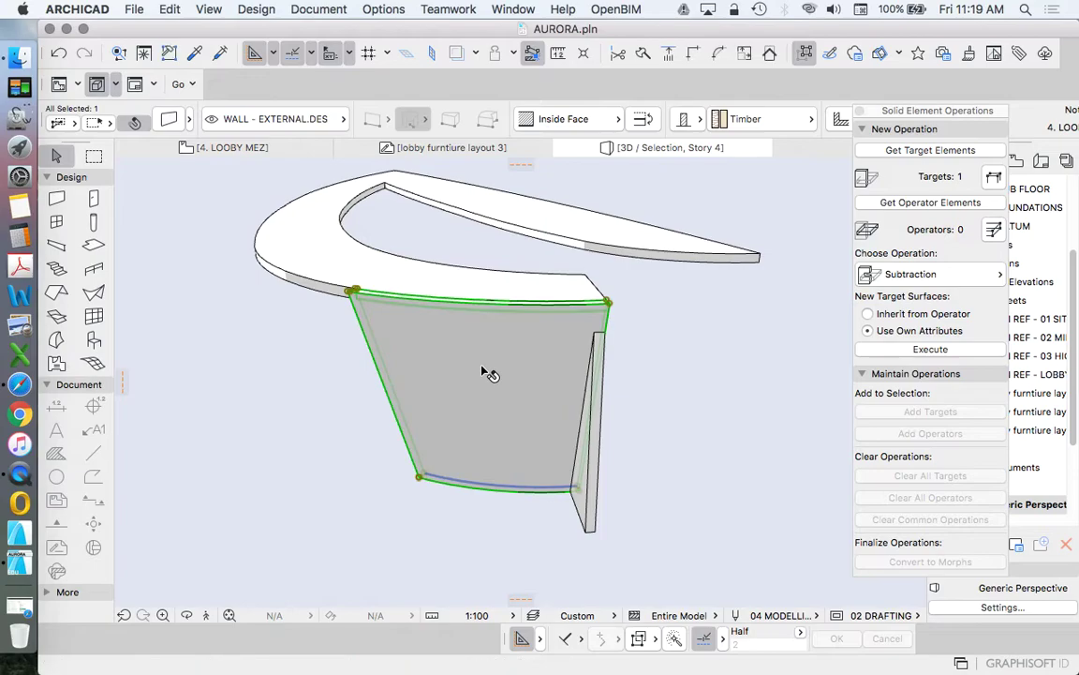
{"action": "left_click", "coordinate": [928, 204]}
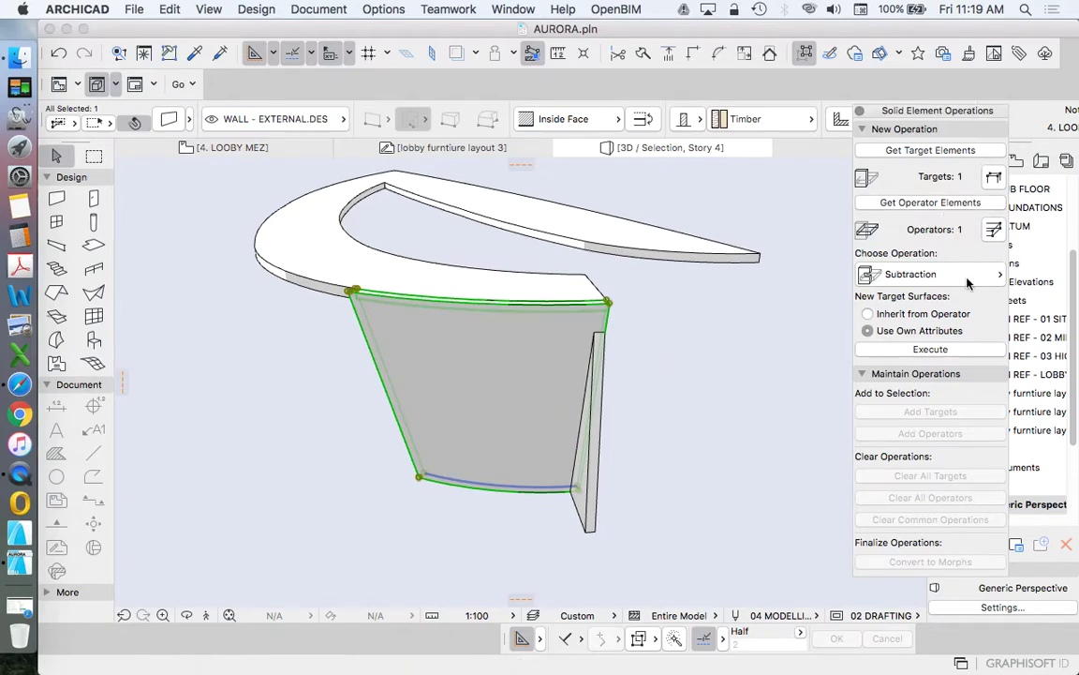
{"action": "left_click", "coordinate": [932, 273]}
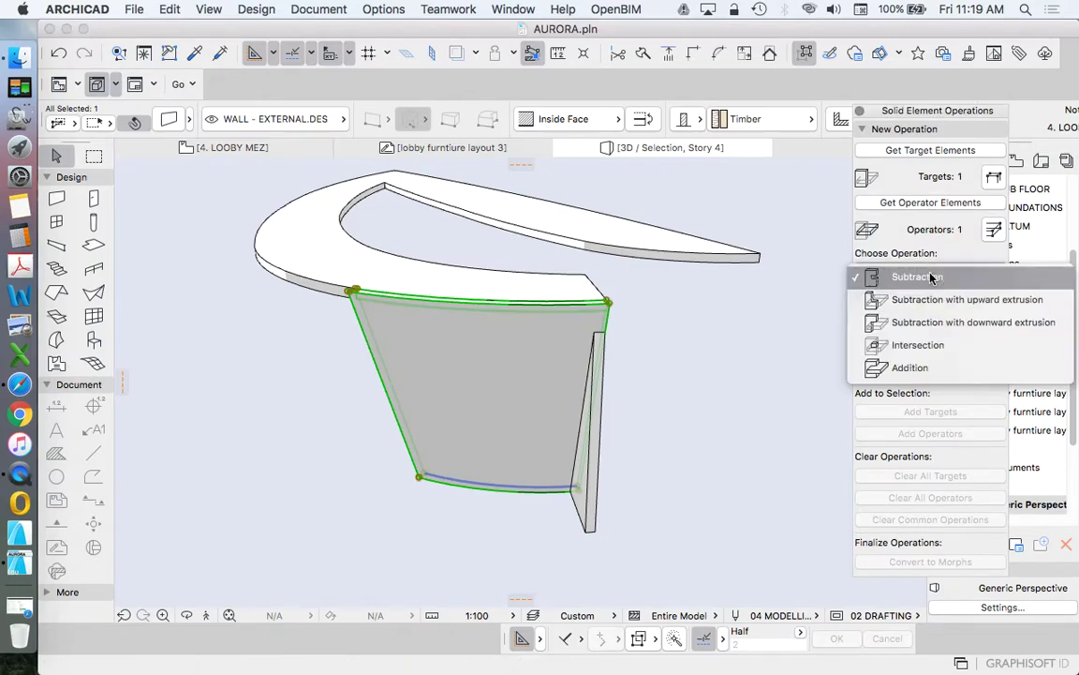
{"action": "left_click", "coordinate": [937, 320]}
{"action": "left_click", "coordinate": [932, 350]}
- Inspect the trimmed end slab from several sides in 3D and dismiss the Solid Element Operations palette
{"action": "left_click", "coordinate": [187, 614]}
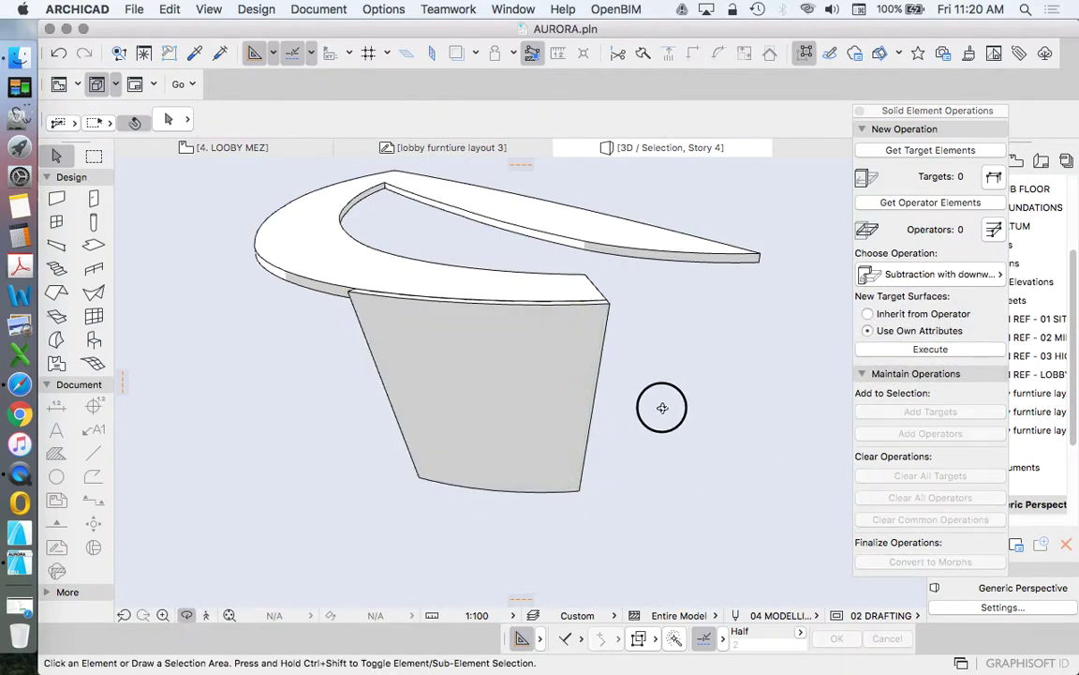
{"action": "left_click_drag", "start_coordinate": [657, 408], "coordinate": [465, 311]}
{"action": "scroll", "coordinate": [465, 311], "scroll_direction": "down", "scroll_amount": 5}
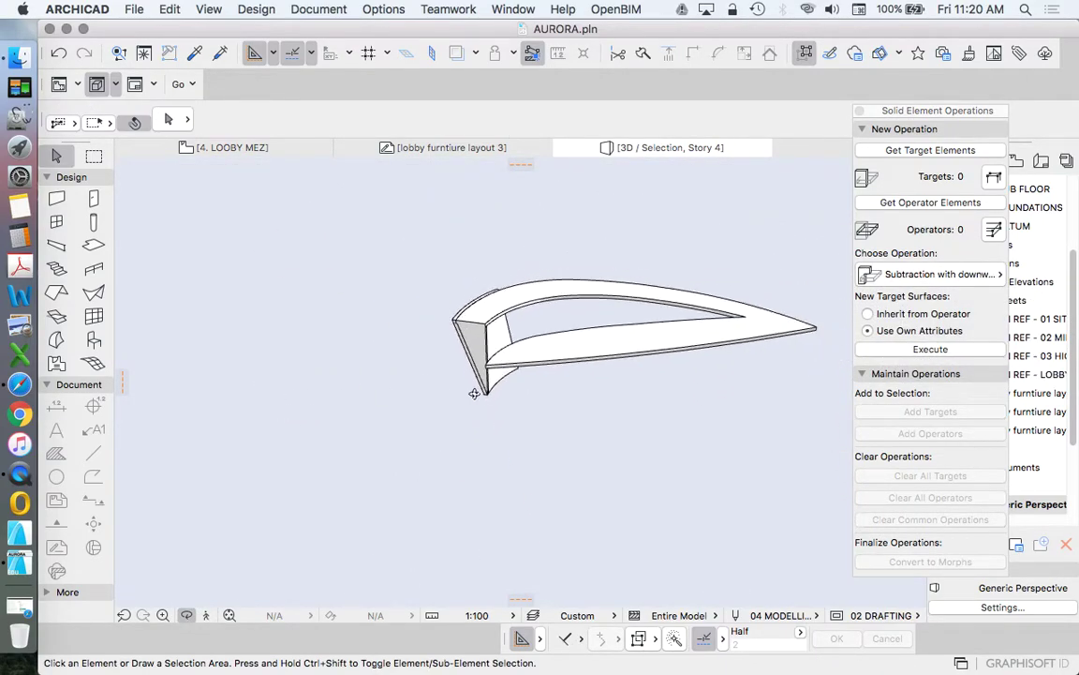
{"action": "left_click_drag", "start_coordinate": [432, 383], "coordinate": [658, 361]}
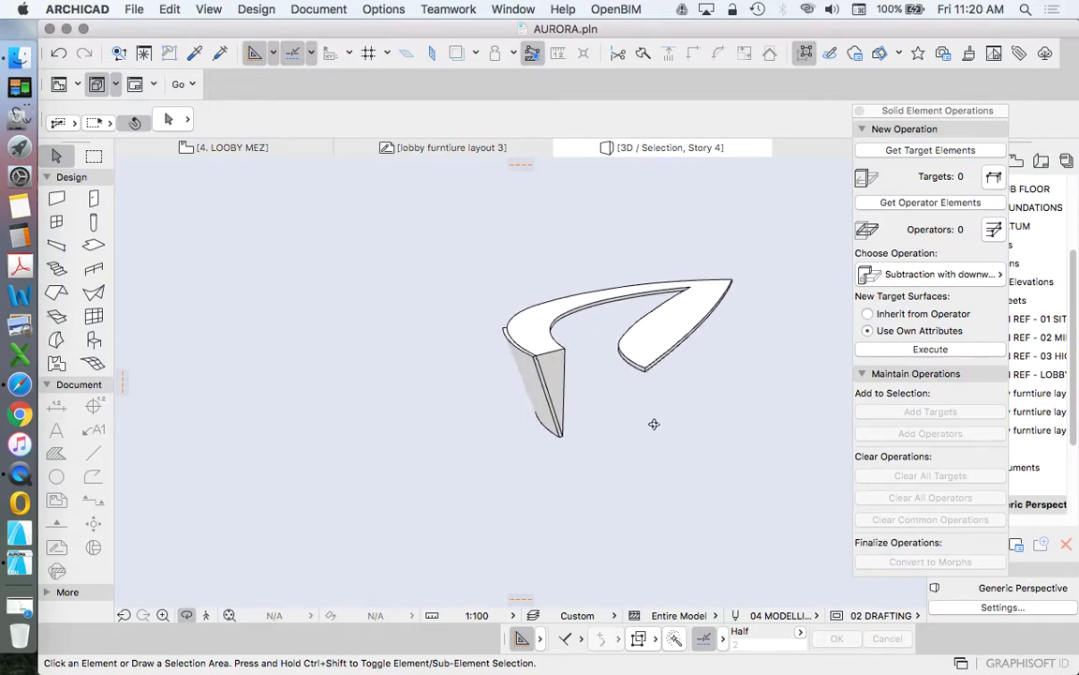
{"action": "key", "text": "Escape"}
{"action": "left_click", "coordinate": [860, 111]}
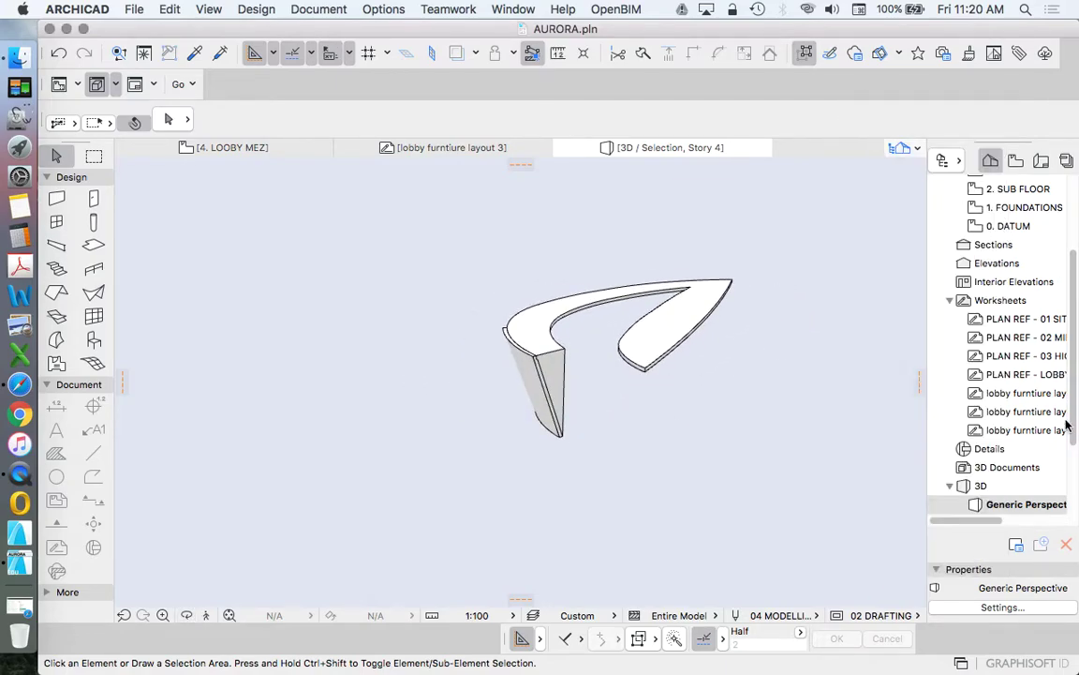
- Select the whole counter on the 4. LOOBY MEZ floor plan and show the selection in 3D
{"action": "scroll", "coordinate": [1066, 429], "scroll_direction": "up", "scroll_amount": 5}
{"action": "double_click", "coordinate": [1020, 277]}
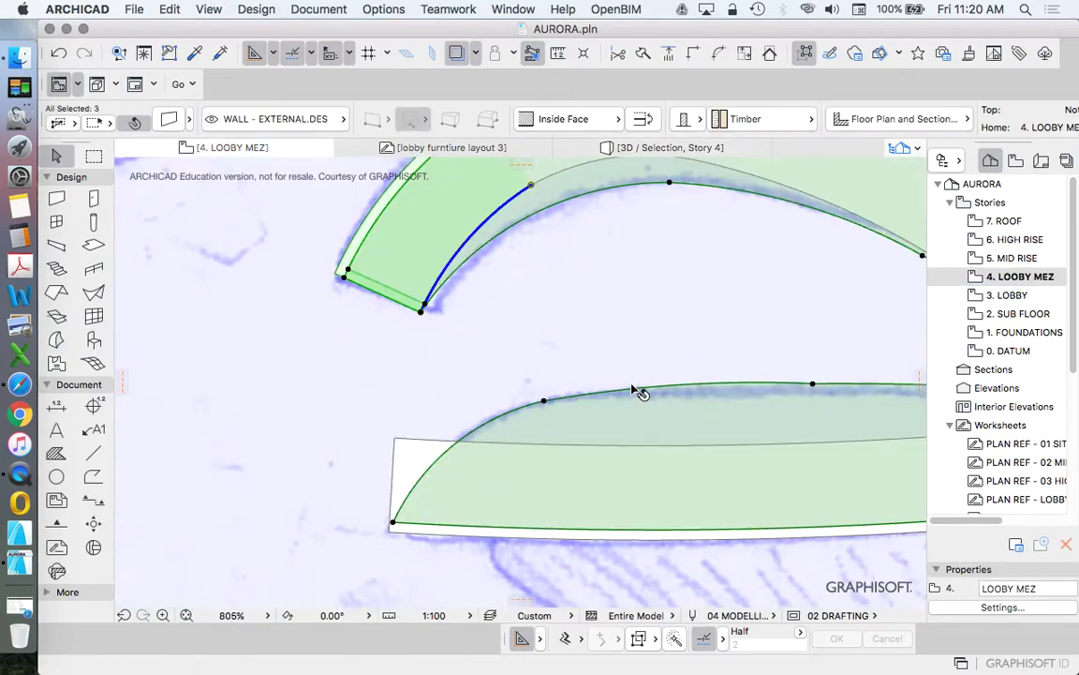
{"action": "key", "text": "Escape"}
{"action": "scroll", "coordinate": [460, 370], "scroll_direction": "down", "scroll_amount": 8}
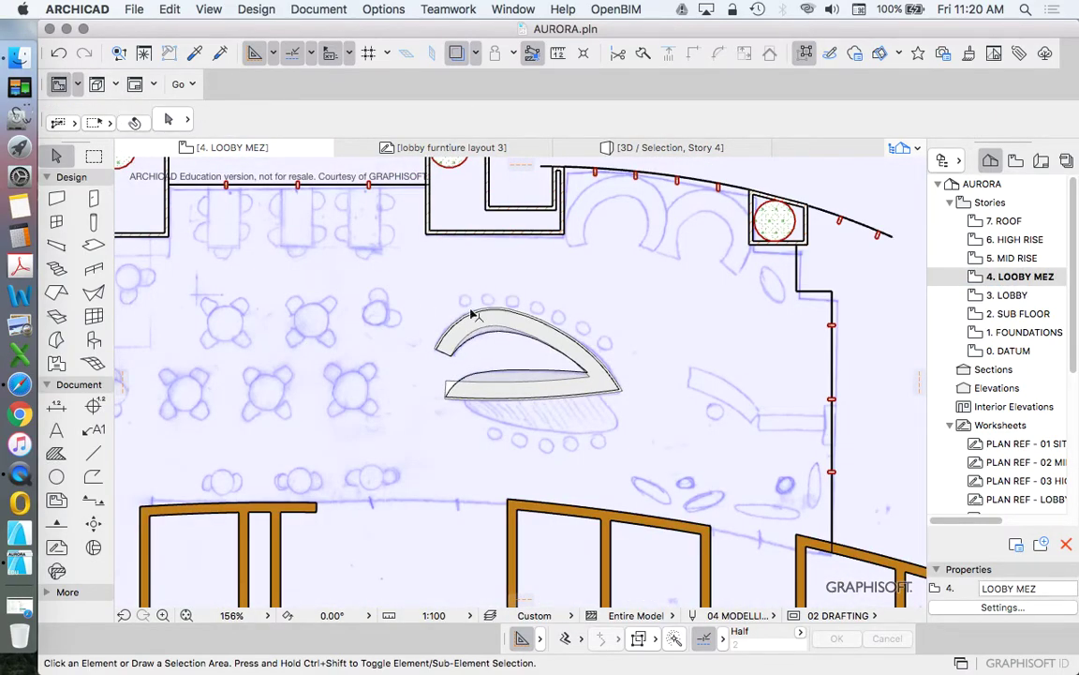
{"action": "left_click_drag", "start_coordinate": [327, 235], "coordinate": [648, 390]}
{"action": "right_click", "coordinate": [672, 330]}
{"action": "left_click", "coordinate": [790, 615]}
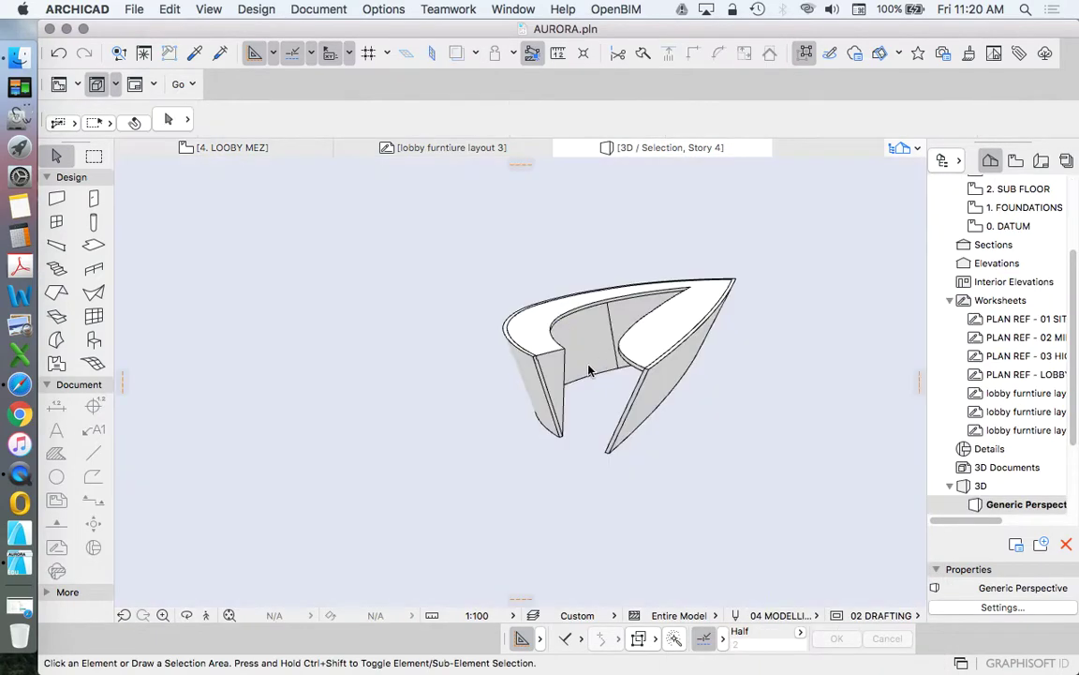
- Examine the complete counter in 3D from several sides, including both open ends
{"action": "left_click", "coordinate": [189, 616]}
{"action": "left_click_drag", "start_coordinate": [585, 468], "coordinate": [451, 450]}
{"action": "left_click_drag", "start_coordinate": [529, 407], "coordinate": [506, 320]}
{"action": "left_click_drag", "start_coordinate": [452, 294], "coordinate": [520, 382]}
{"action": "scroll", "coordinate": [1048, 269], "scroll_direction": "up", "scroll_amount": 4}
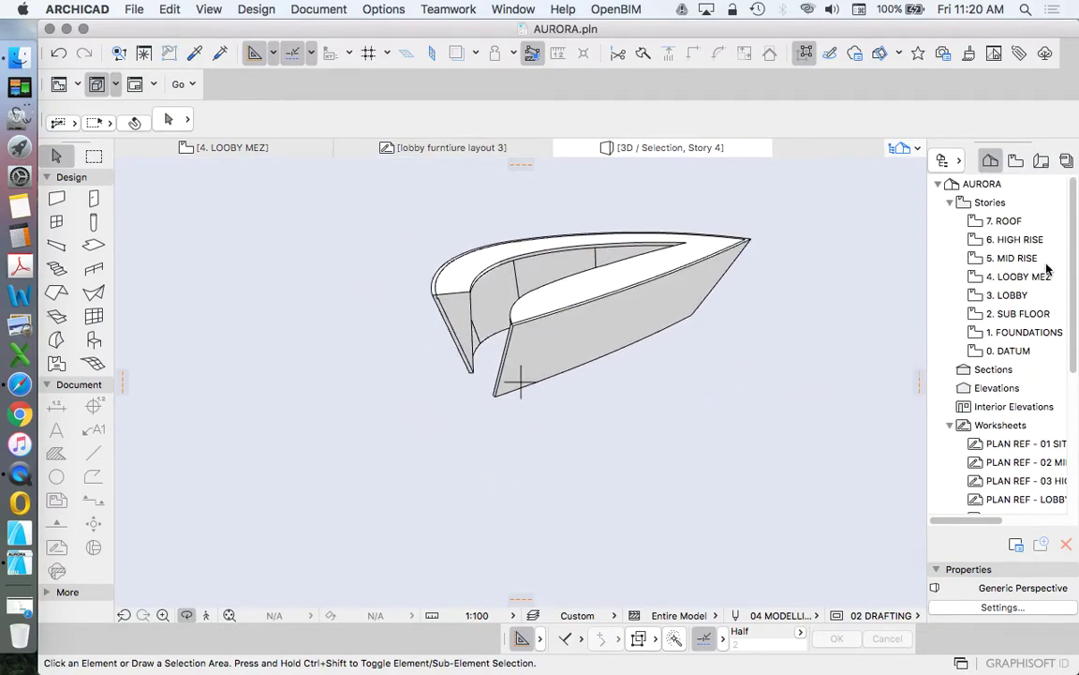
- Return to the 4. LOOBY MEZ floor plan and check the countertop slab's outline at the lower arm's open end
{"action": "left_click", "coordinate": [1000, 280]}
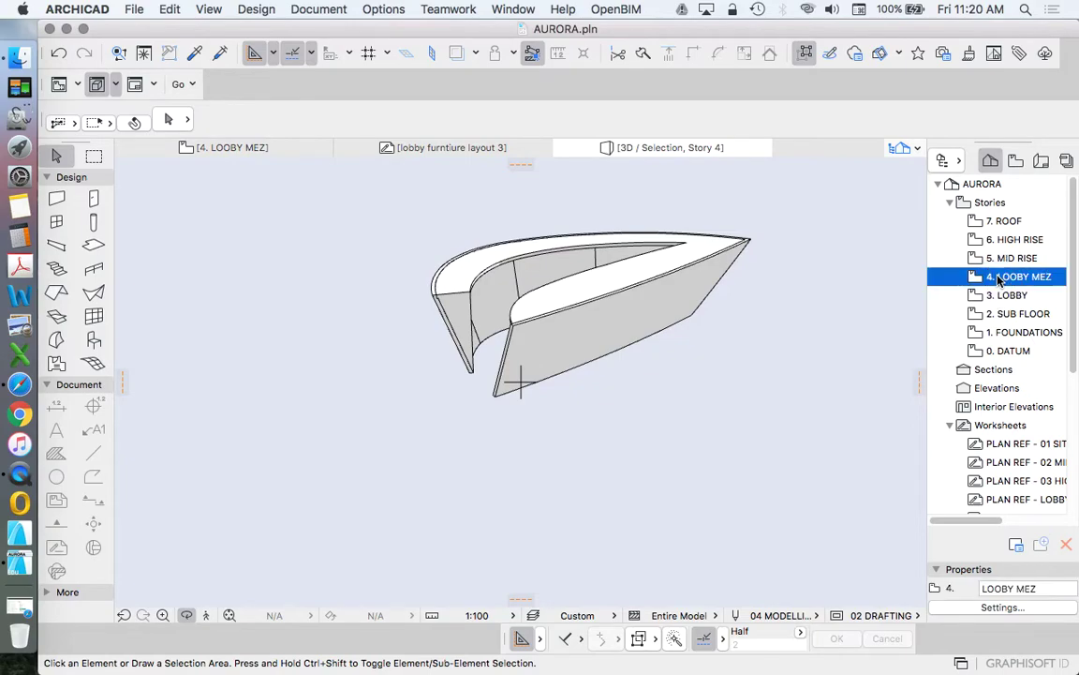
{"action": "scroll", "coordinate": [453, 398], "scroll_direction": "up", "scroll_amount": 10}
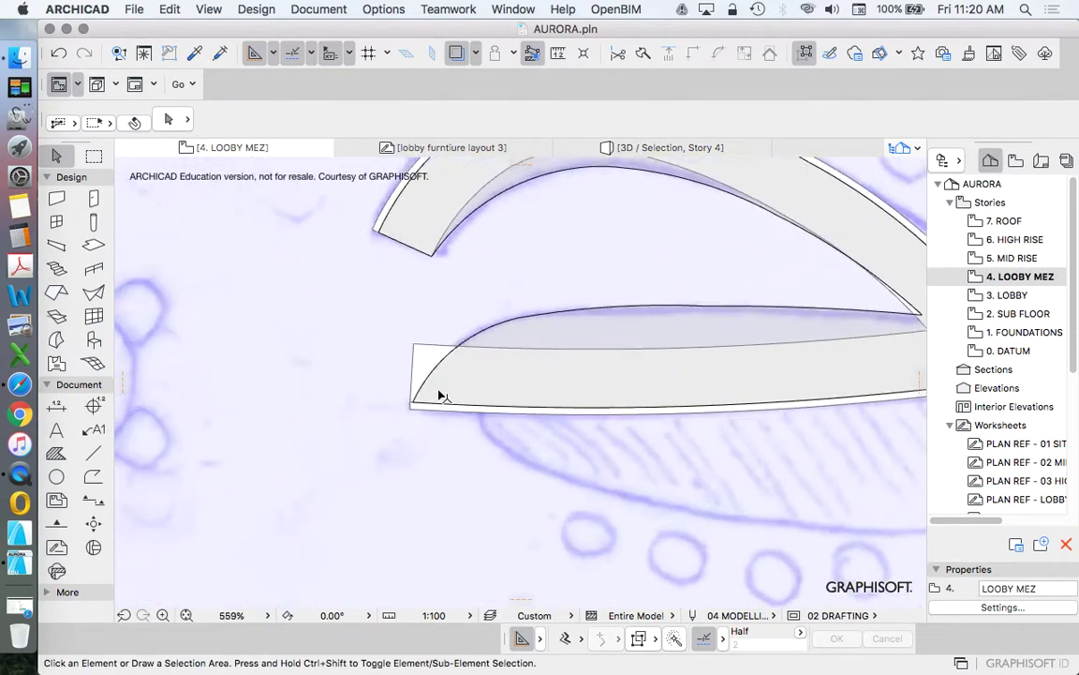
{"action": "left_click", "coordinate": [431, 305]}
{"action": "left_click", "coordinate": [157, 319]}
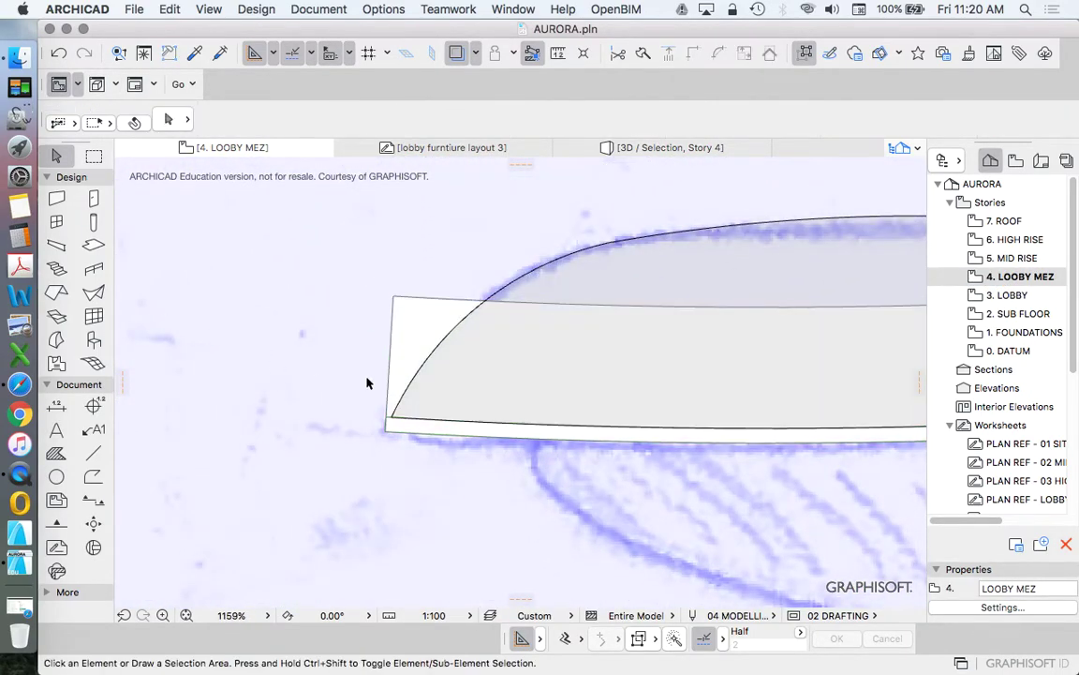
{"action": "left_click", "coordinate": [440, 356]}
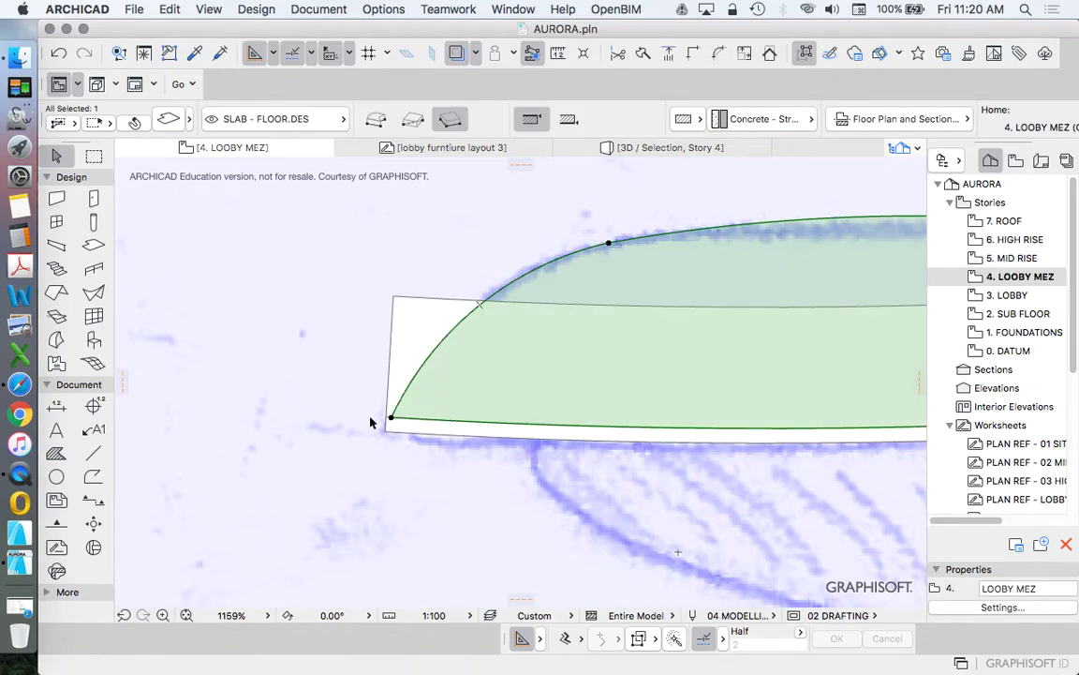
{"action": "left_click", "coordinate": [206, 402]}
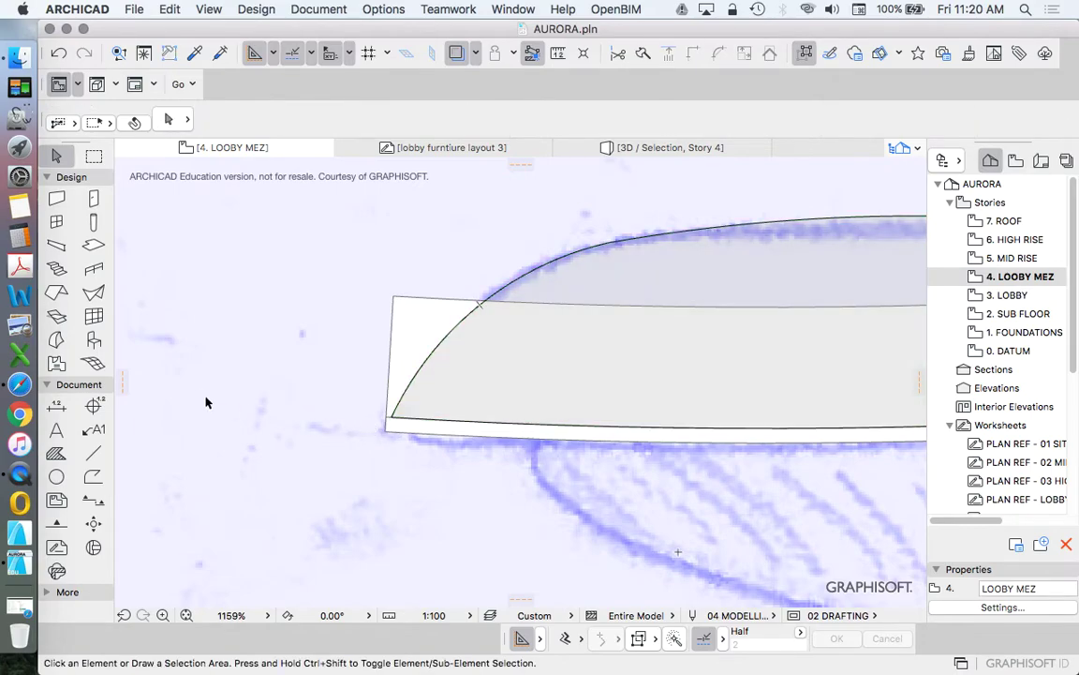
- Draw a five-sided polygonal slab over the lower arm's projecting wall end, from the wall's outer corner to its crossing with the countertop edge
{"action": "left_click", "coordinate": [94, 246]}
{"action": "scroll", "coordinate": [365, 346], "scroll_direction": "down", "scroll_amount": 2}
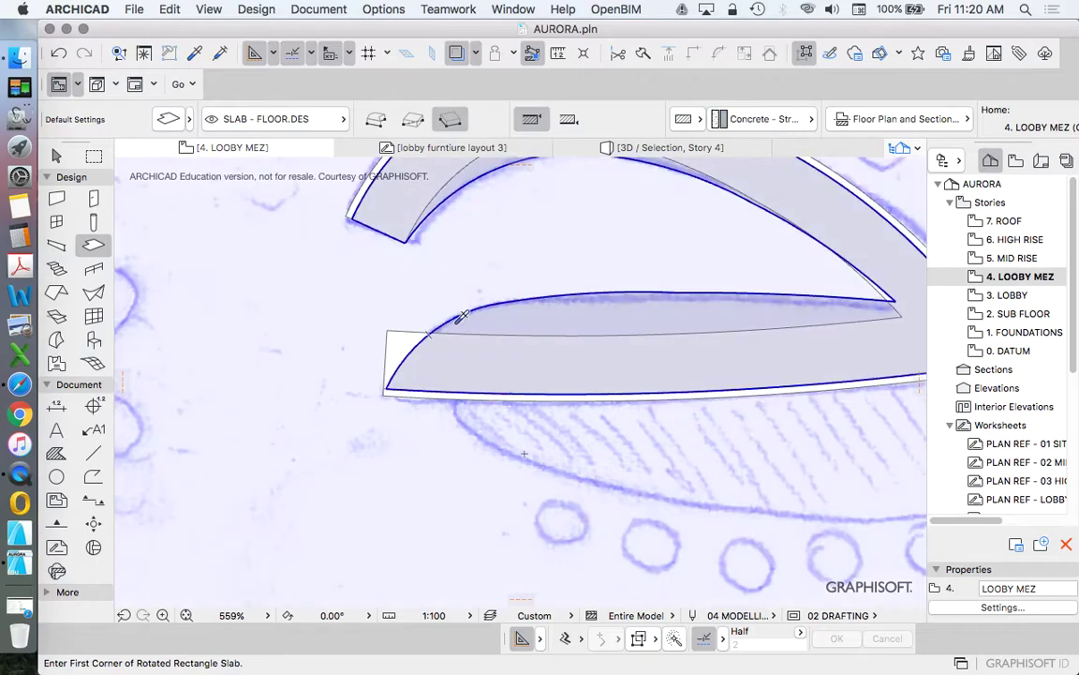
{"action": "scroll", "coordinate": [393, 384], "scroll_direction": "up", "scroll_amount": 2}
{"action": "left_click", "coordinate": [421, 427]}
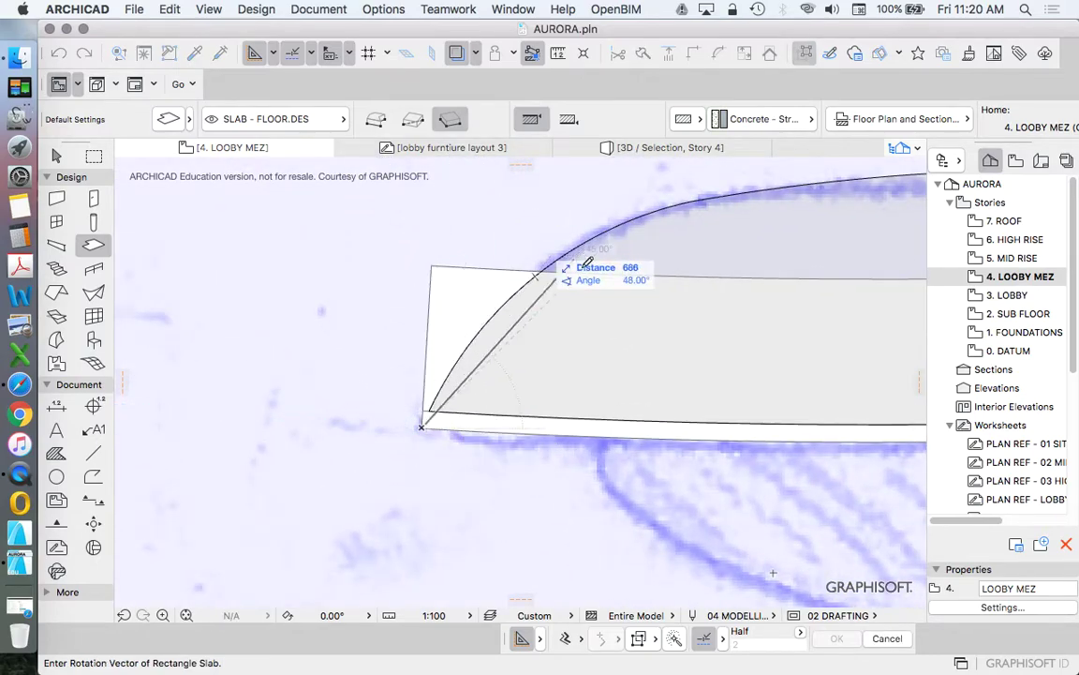
{"action": "left_click", "coordinate": [544, 270]}
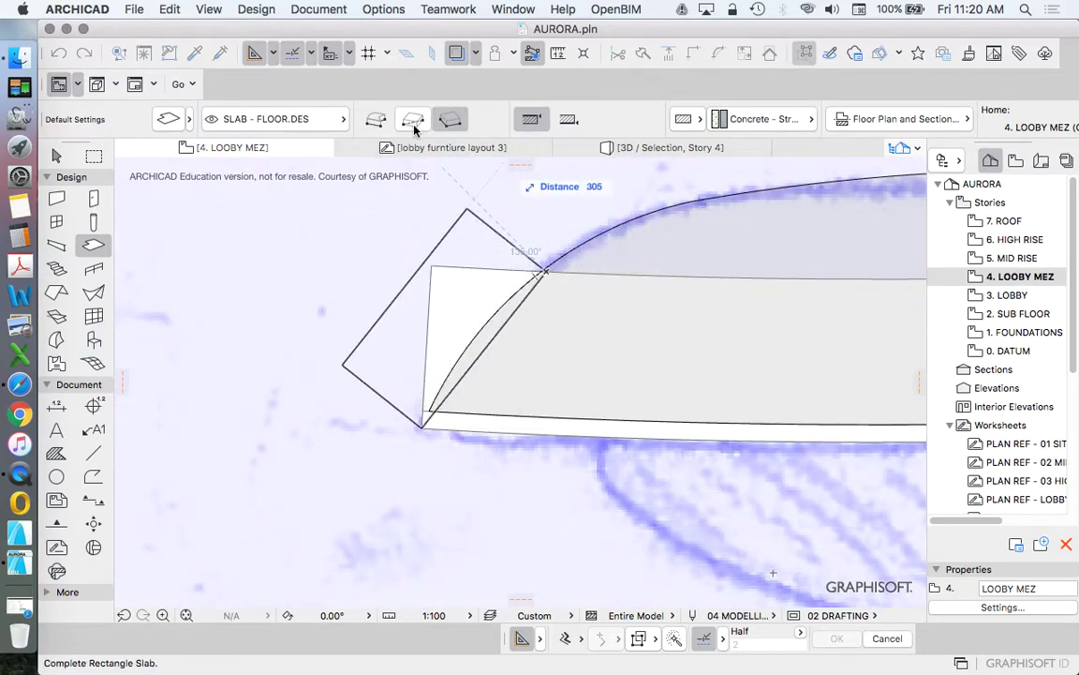
{"action": "left_click", "coordinate": [376, 119]}
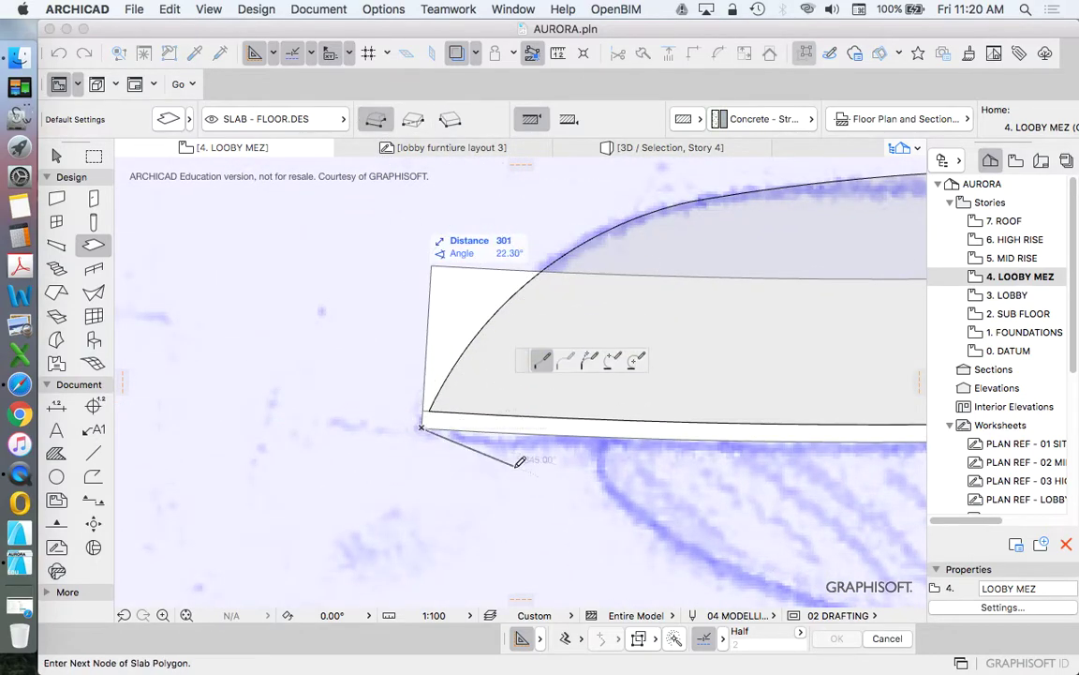
{"action": "left_click", "coordinate": [479, 195]}
{"action": "left_click", "coordinate": [338, 247]}
{"action": "left_click", "coordinate": [374, 450]}
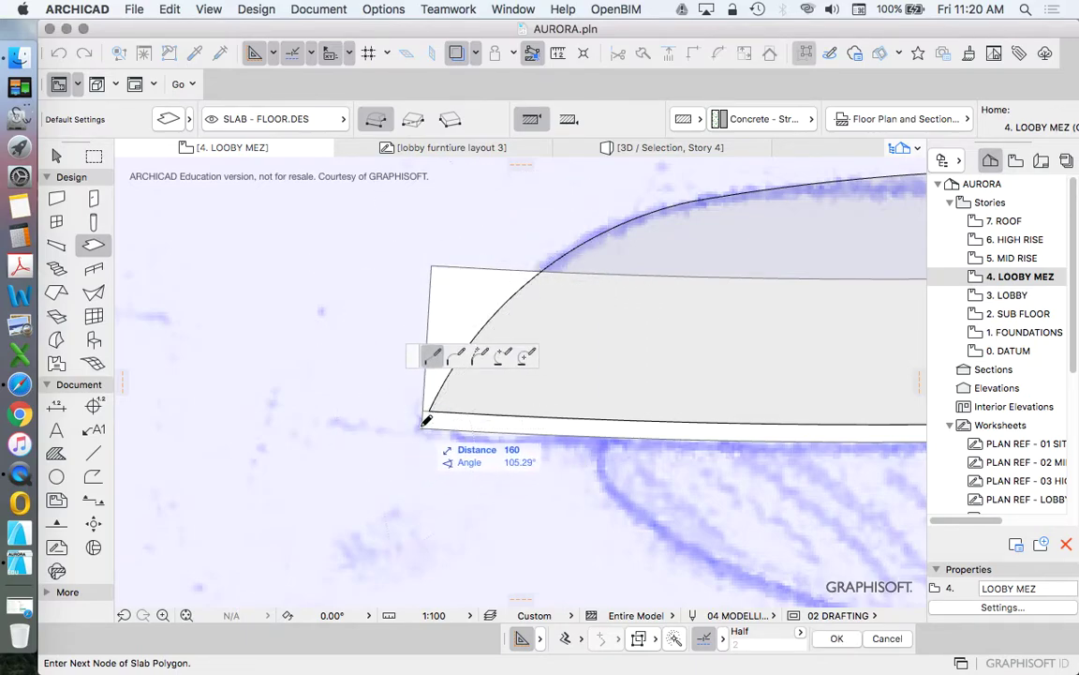
{"action": "left_click", "coordinate": [421, 428]}
{"action": "key", "text": "Escape"}
- Curve the new slab's straight inner edge to follow the countertop's rounded end
{"action": "left_click", "coordinate": [501, 222]}
{"action": "scroll", "coordinate": [490, 284], "scroll_direction": "up", "scroll_amount": 2}
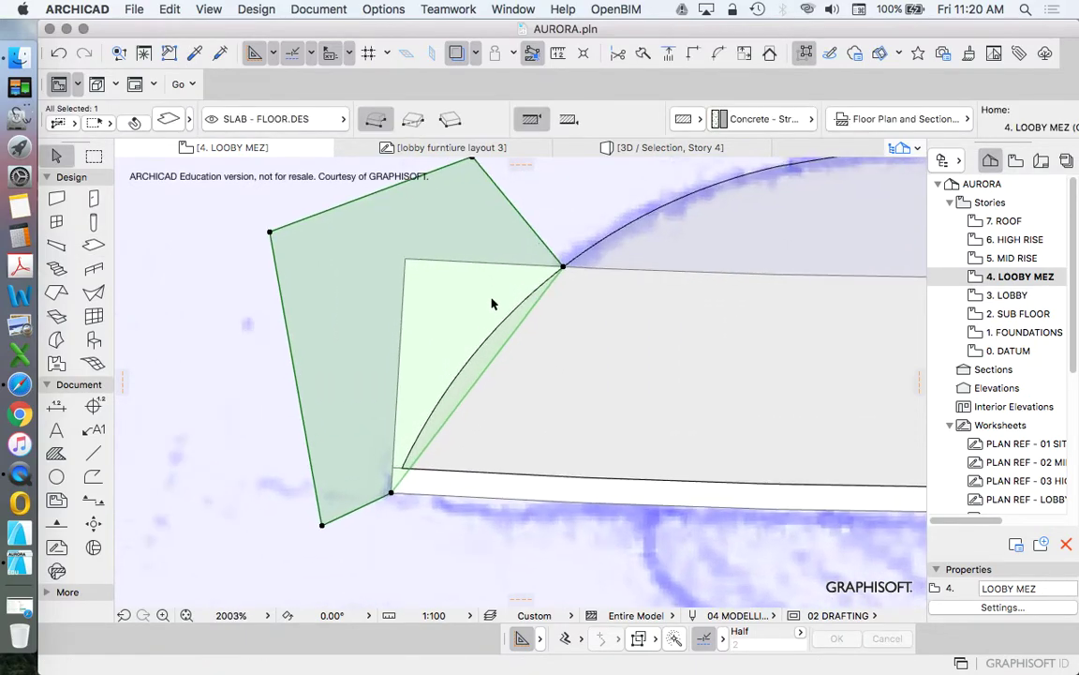
{"action": "left_click", "coordinate": [510, 348]}
{"action": "left_click", "coordinate": [605, 290]}
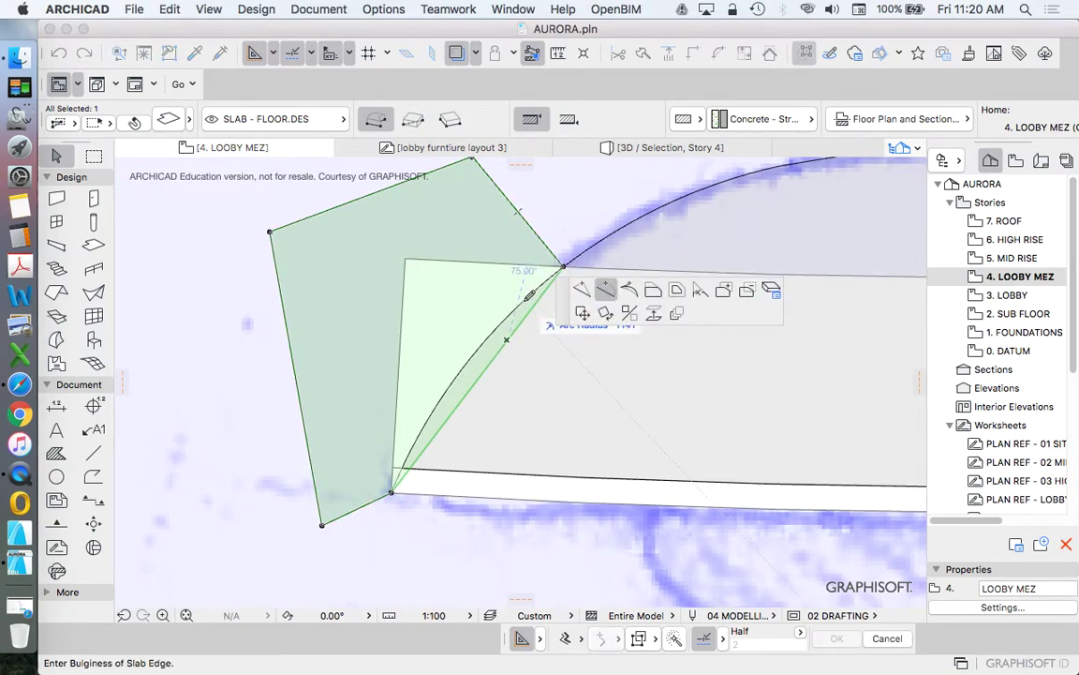
{"action": "left_click", "coordinate": [529, 296]}
- Set the new slab's thickness to 1400 and its elevation to the home story to 1400
{"action": "left_click", "coordinate": [165, 119]}
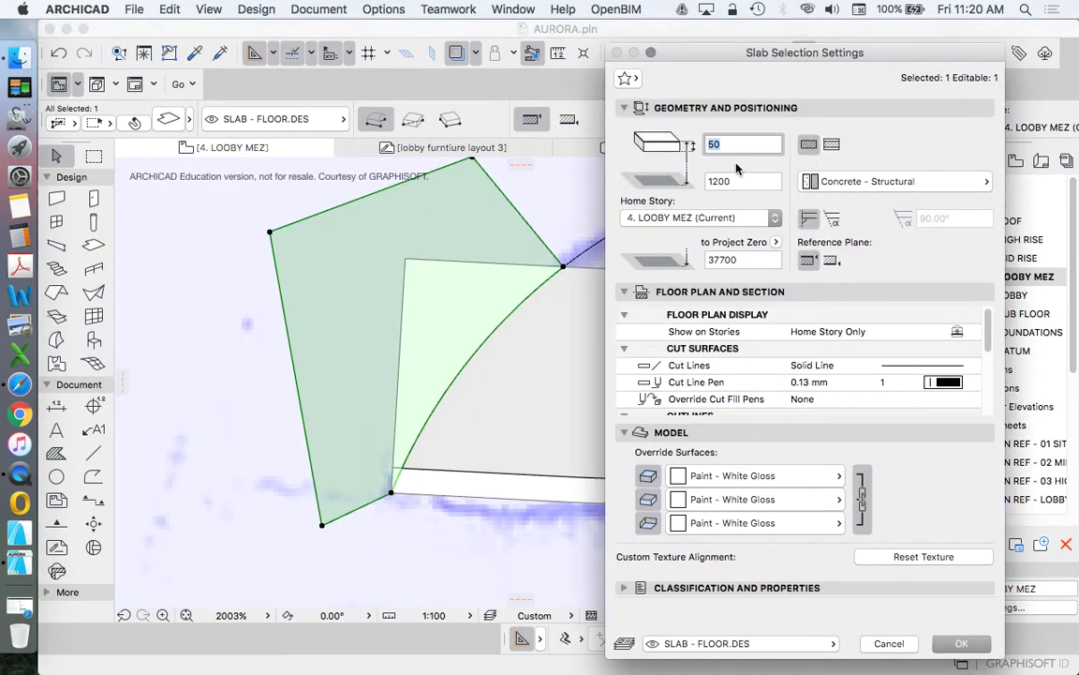
{"action": "type", "text": "14900"}
{"action": "key", "text": "BackSpace"}
{"action": "key", "text": "BackSpace"}
{"action": "key", "text": "BackSpace"}
{"action": "type", "text": "00"}
{"action": "left_click", "coordinate": [754, 181]}
{"action": "type", "text": "140"}
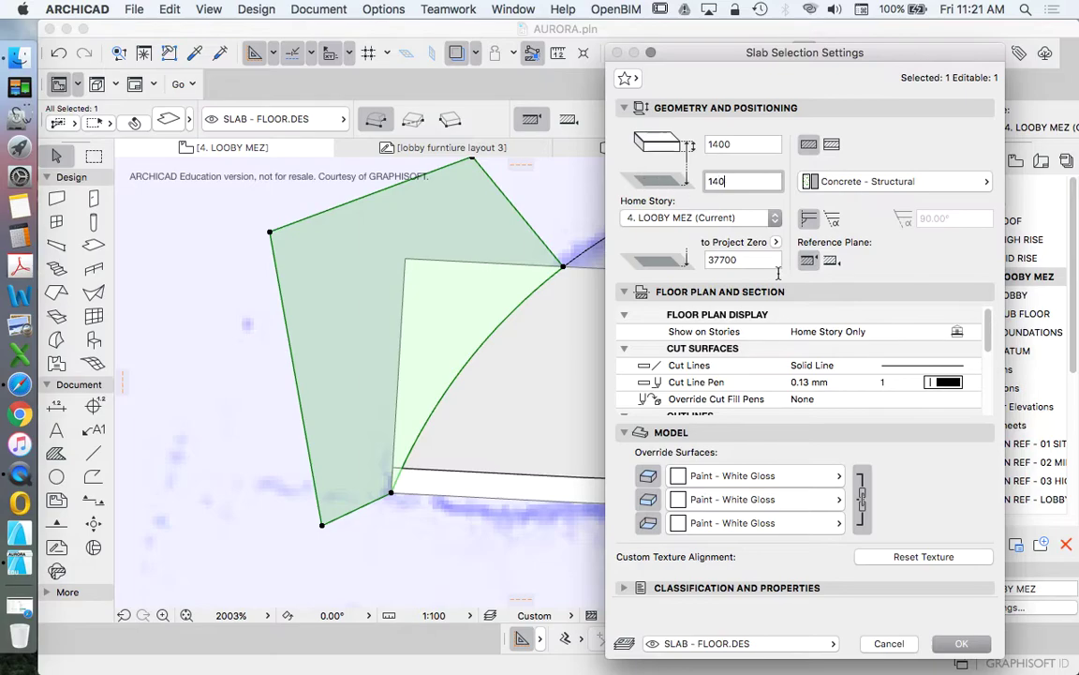
{"action": "type", "text": "0"}
{"action": "key", "text": "Return"}
- Select the new slab together with the lower arm's wall and the countertop, and show the selection in 3D
{"action": "scroll", "coordinate": [547, 354], "scroll_direction": "down", "scroll_amount": 3}
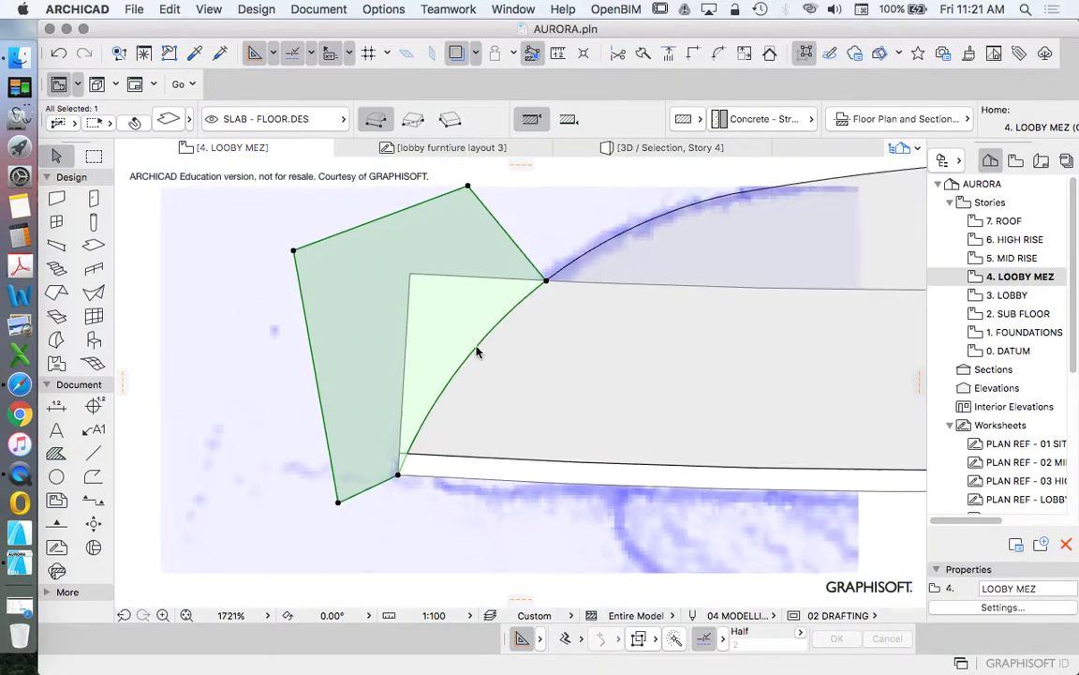
{"action": "left_click", "coordinate": [281, 294]}
{"action": "scroll", "coordinate": [357, 394], "scroll_direction": "down", "scroll_amount": 5}
{"action": "left_click", "coordinate": [278, 297]}
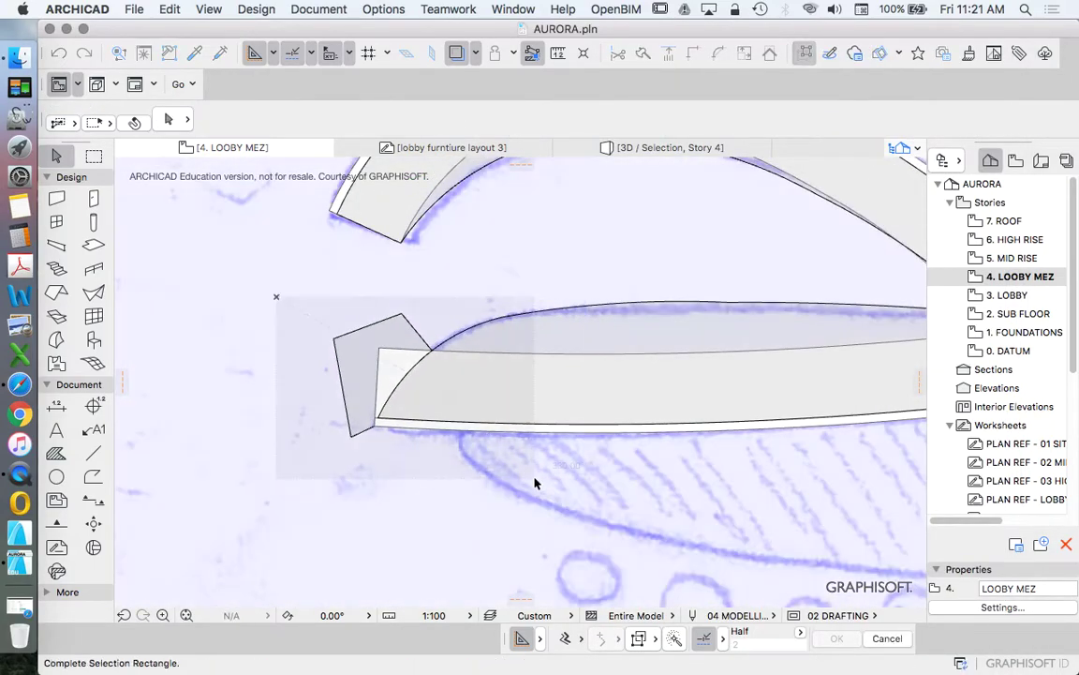
{"action": "left_click", "coordinate": [540, 484]}
{"action": "right_click", "coordinate": [524, 214]}
{"action": "left_click", "coordinate": [621, 506]}
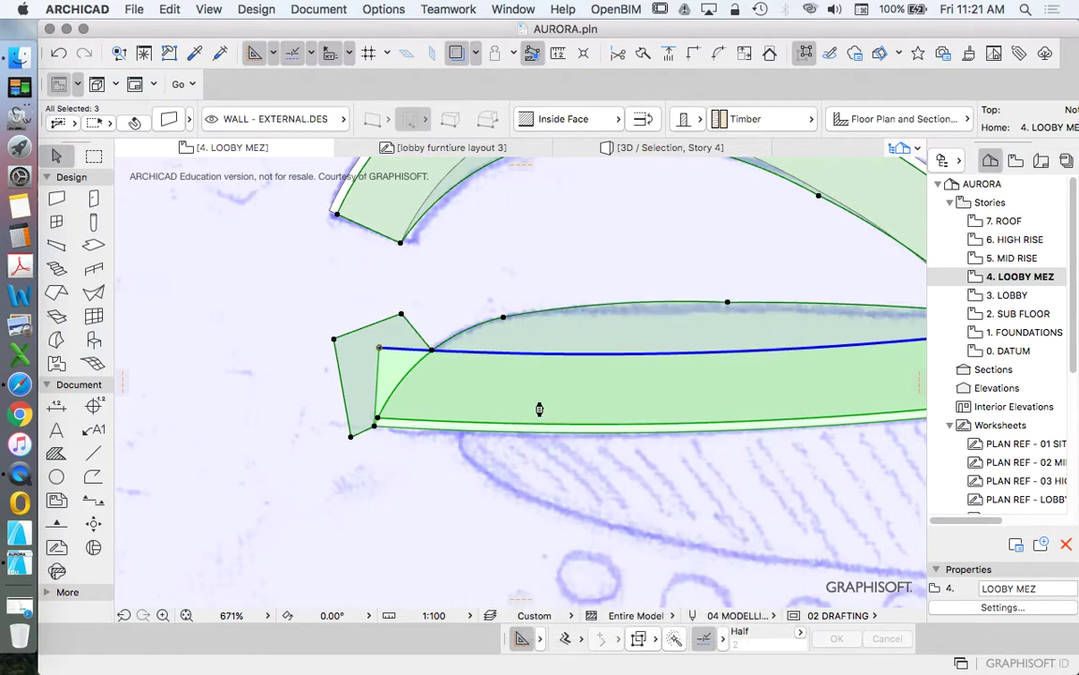
{"action": "scroll", "coordinate": [483, 297], "scroll_direction": "up", "scroll_amount": 2}
- Run a Solid Element subtraction with the new slab as target and the lower arm's slanted wall as operator
{"action": "left_click", "coordinate": [507, 307]}
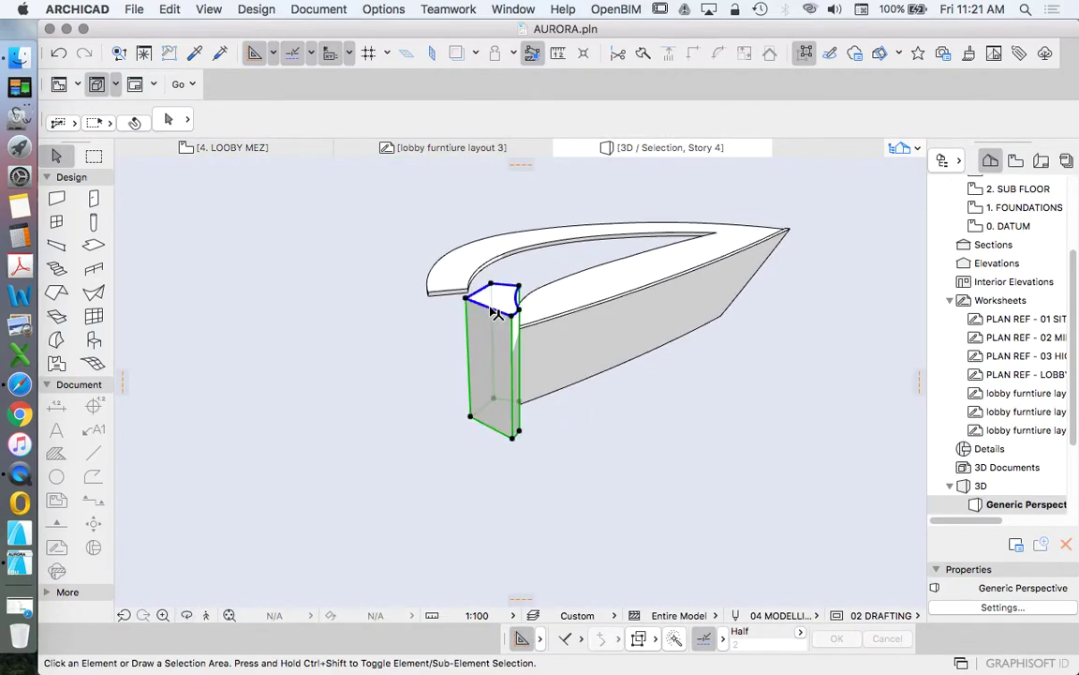
{"action": "left_click", "coordinate": [244, 11]}
{"action": "left_click", "coordinate": [244, 11]}
{"action": "left_click", "coordinate": [250, 8]}
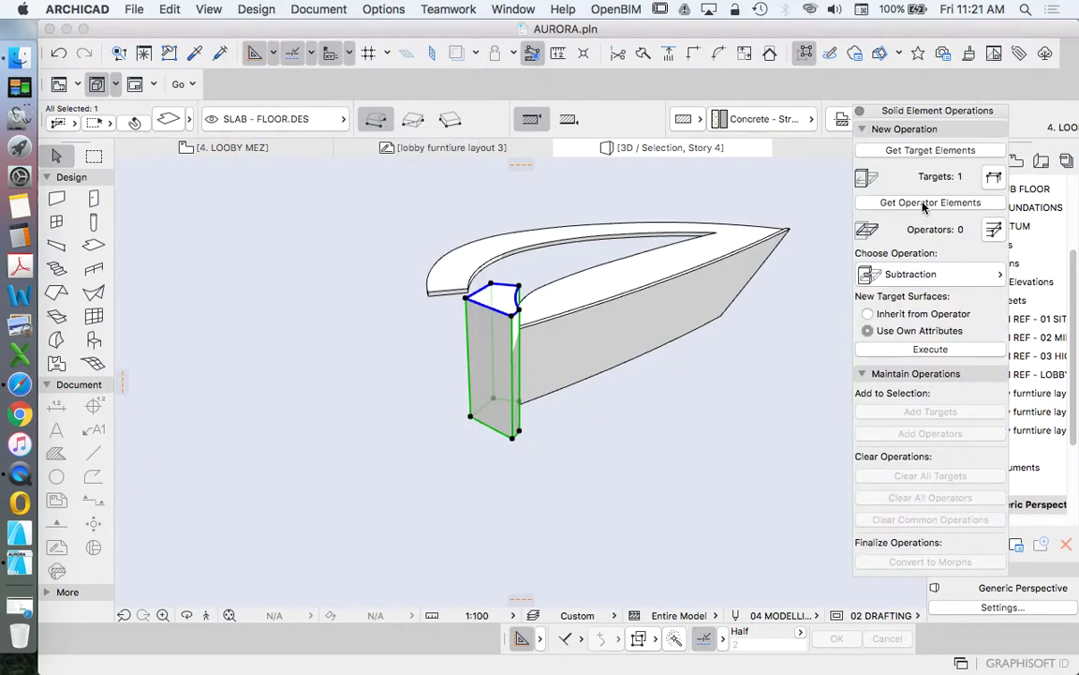
{"action": "left_click", "coordinate": [924, 203]}
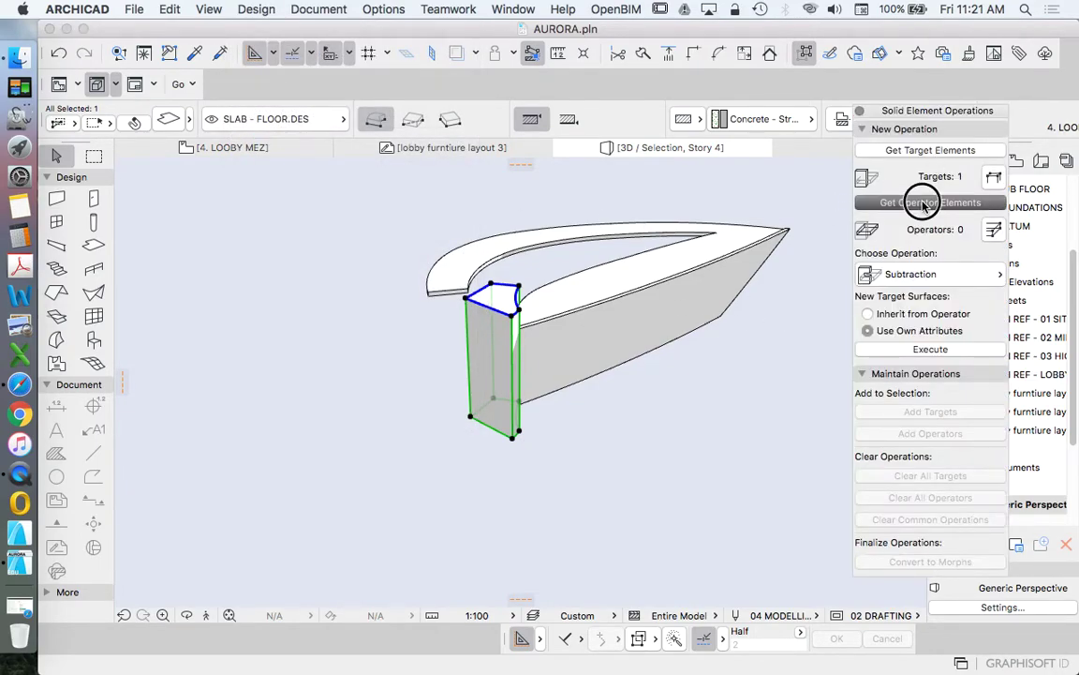
{"action": "left_click", "coordinate": [548, 362]}
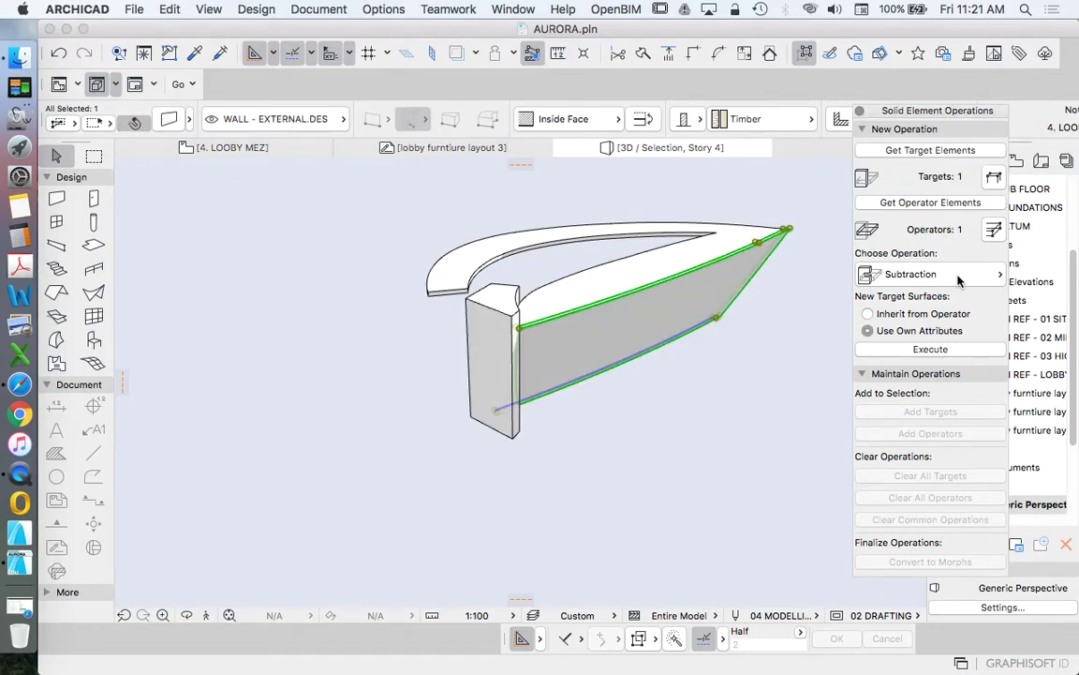
{"action": "left_click", "coordinate": [946, 349]}
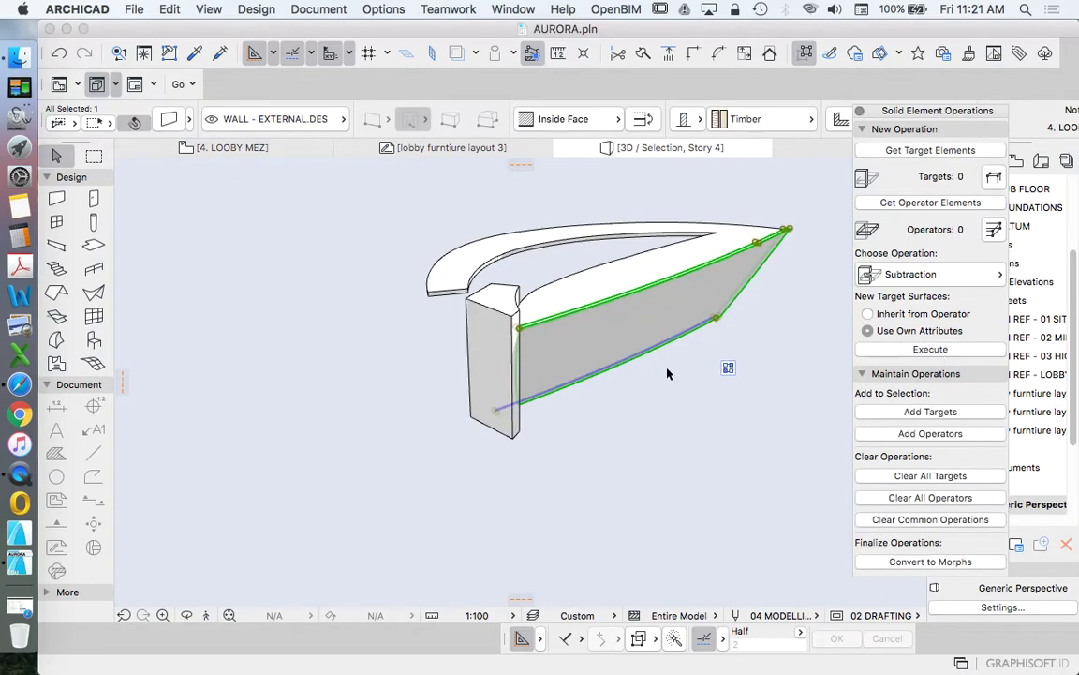
- Move the new end slab at the lower arm onto the CUTTING PLANE layer
{"action": "scroll", "coordinate": [661, 374], "scroll_direction": "up", "scroll_amount": 3}
{"action": "scroll", "coordinate": [576, 375], "scroll_direction": "up", "scroll_amount": 2}
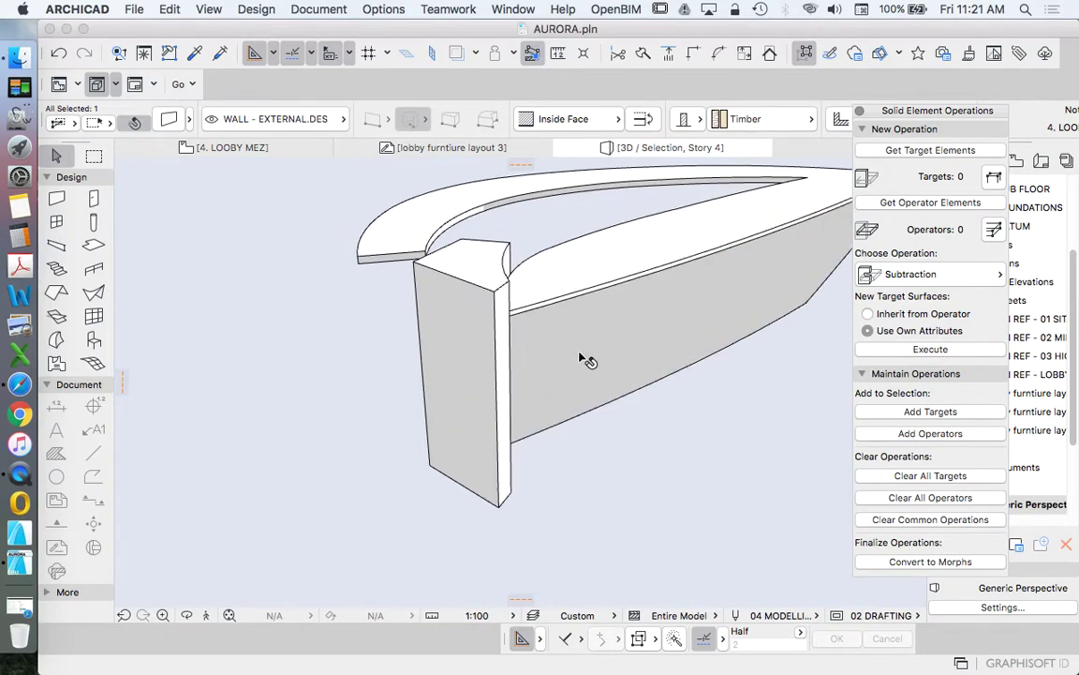
{"action": "scroll", "coordinate": [475, 290], "scroll_direction": "down", "scroll_amount": 1}
{"action": "left_click", "coordinate": [475, 289]}
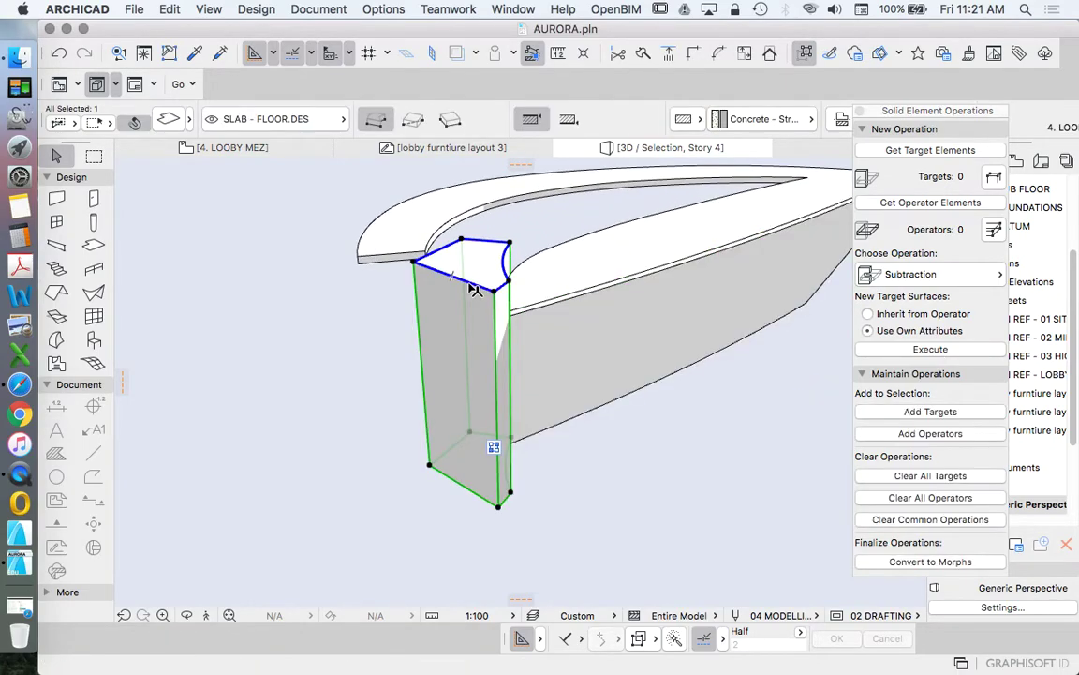
{"action": "left_click", "coordinate": [279, 120]}
{"action": "scroll", "coordinate": [487, 281], "scroll_direction": "up", "scroll_amount": 5}
{"action": "left_click", "coordinate": [517, 140]}
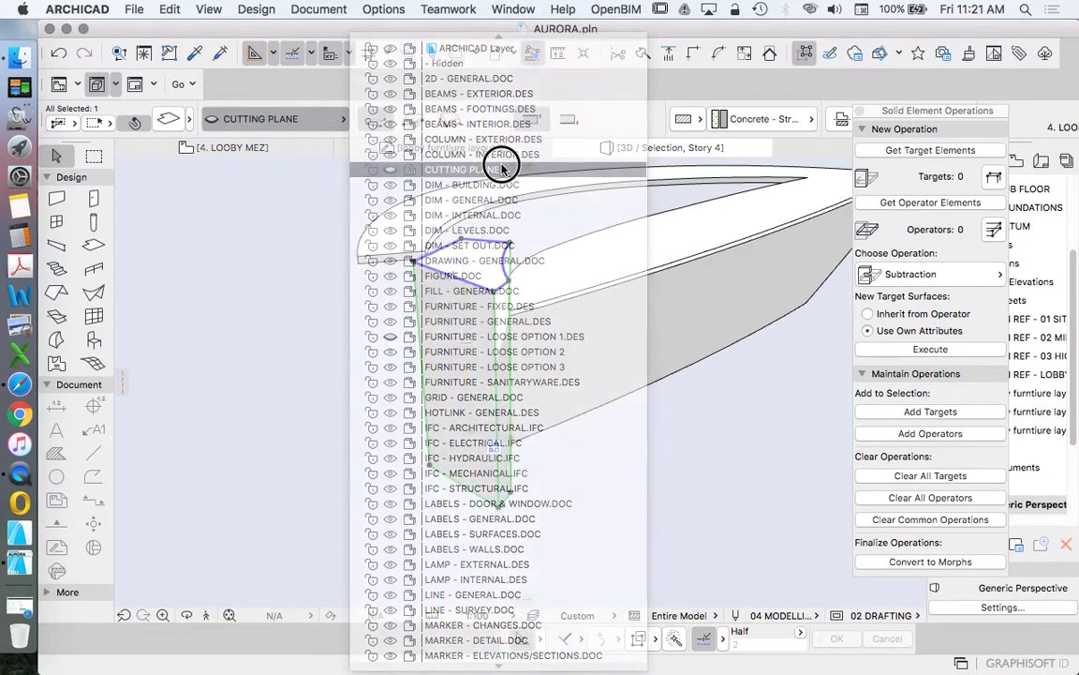
{"action": "scroll", "coordinate": [511, 440], "scroll_direction": "down", "scroll_amount": 2}
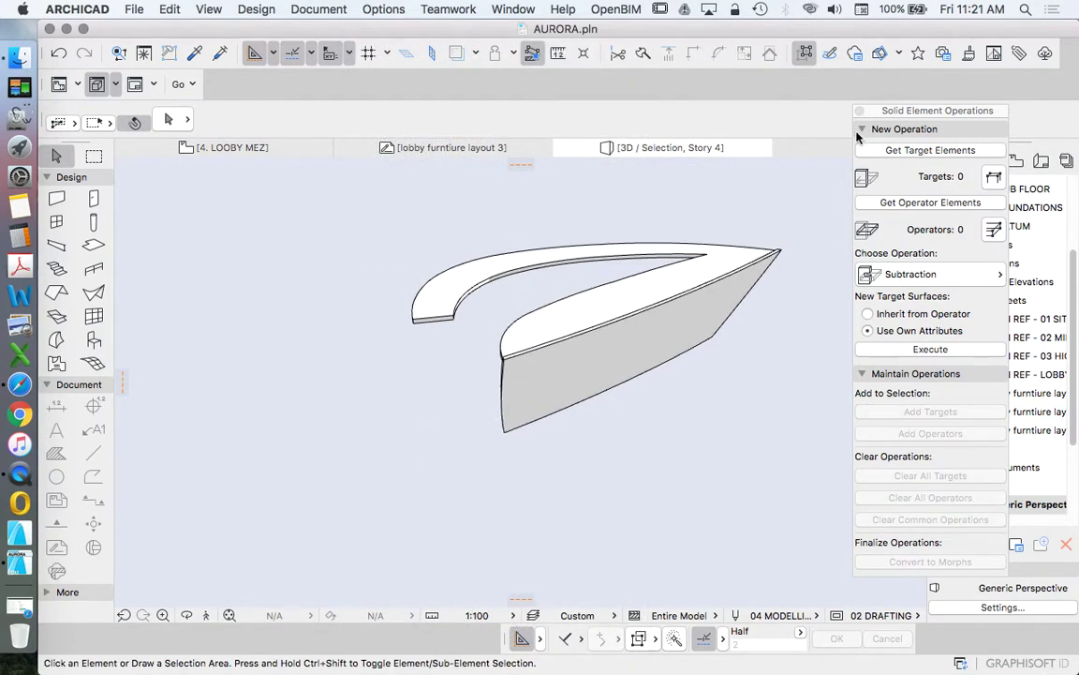
- Show the whole counter from the 4. LOOBY MEZ plan in 3D and examine its two open ends
{"action": "scroll", "coordinate": [1040, 269], "scroll_direction": "up", "scroll_amount": 3}
{"action": "double_click", "coordinate": [1019, 276]}
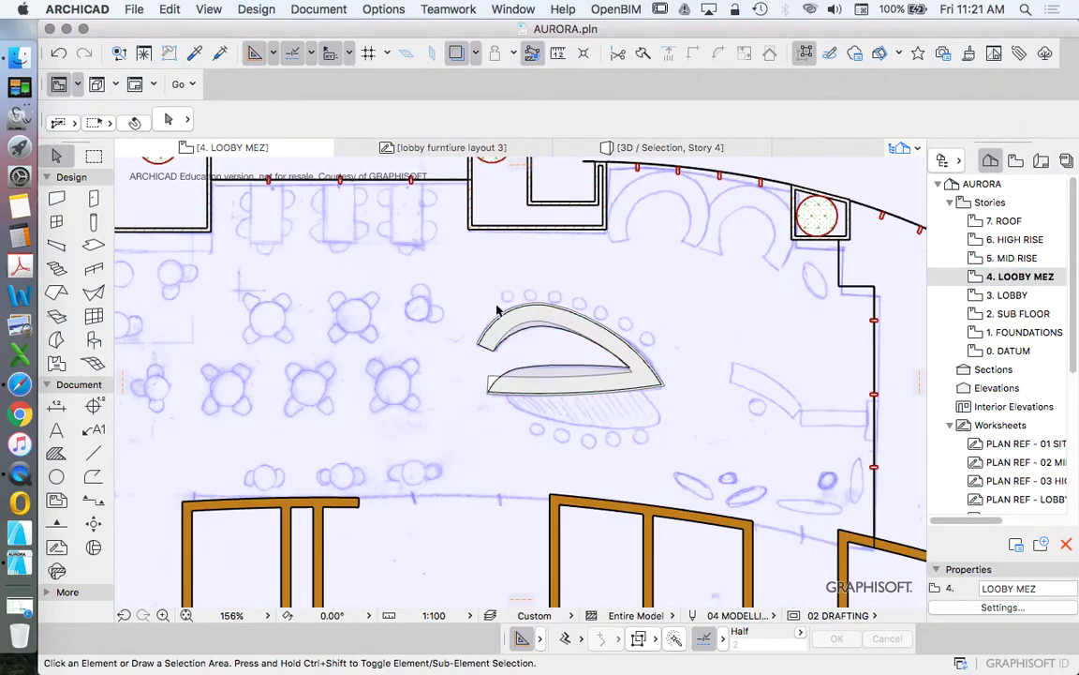
{"action": "left_click_drag", "start_coordinate": [456, 268], "coordinate": [694, 402]}
{"action": "right_click", "coordinate": [699, 305]}
{"action": "left_click", "coordinate": [796, 603]}
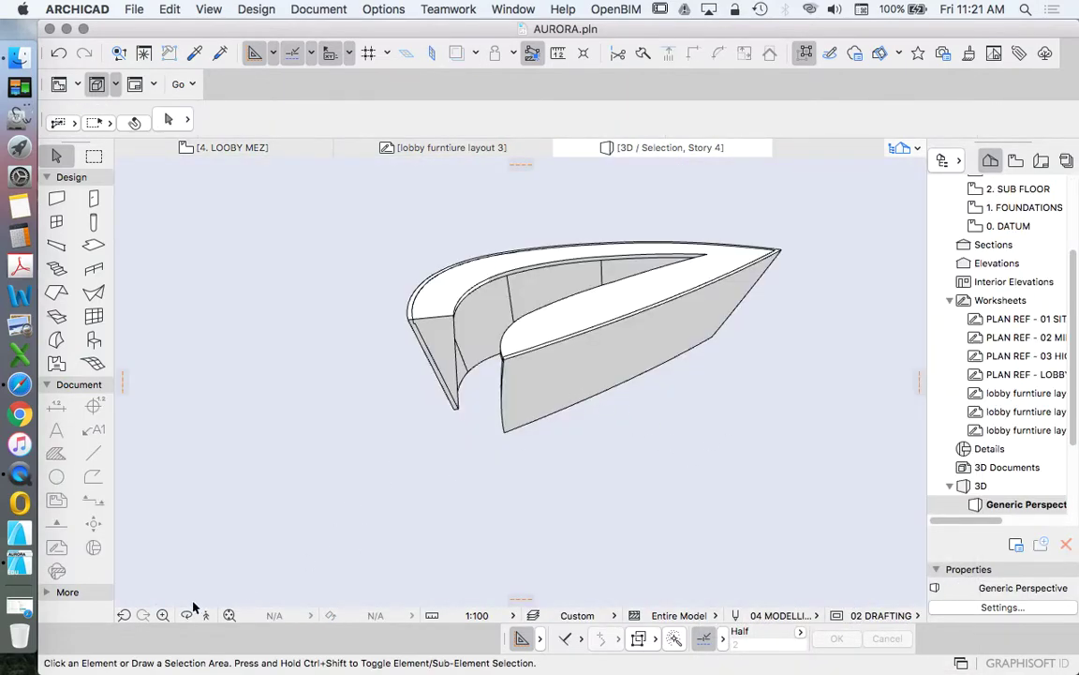
{"action": "left_click", "coordinate": [186, 614]}
{"action": "left_click_drag", "start_coordinate": [290, 497], "coordinate": [525, 393]}
{"action": "scroll", "coordinate": [1064, 332], "scroll_direction": "up", "scroll_amount": 3}
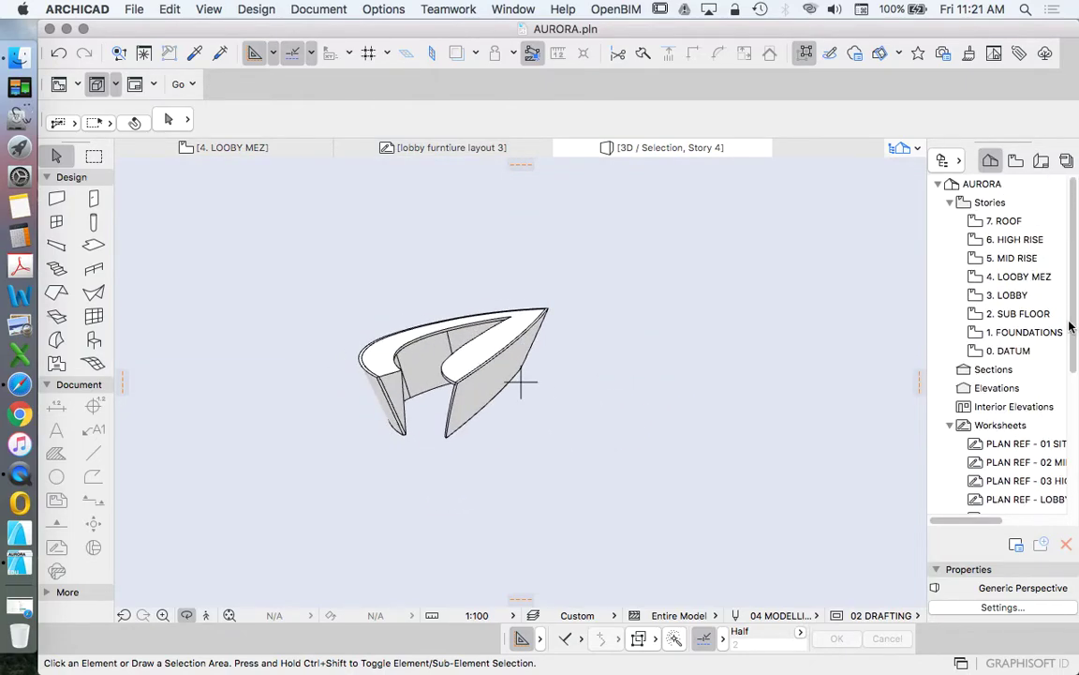
- Return to the 4. LOOBY MEZ plan and set the Mesh tool defaults to a thickness of 50 and an elevation of 700
{"action": "double_click", "coordinate": [999, 278]}
{"action": "scroll", "coordinate": [588, 410], "scroll_direction": "up", "scroll_amount": 3}
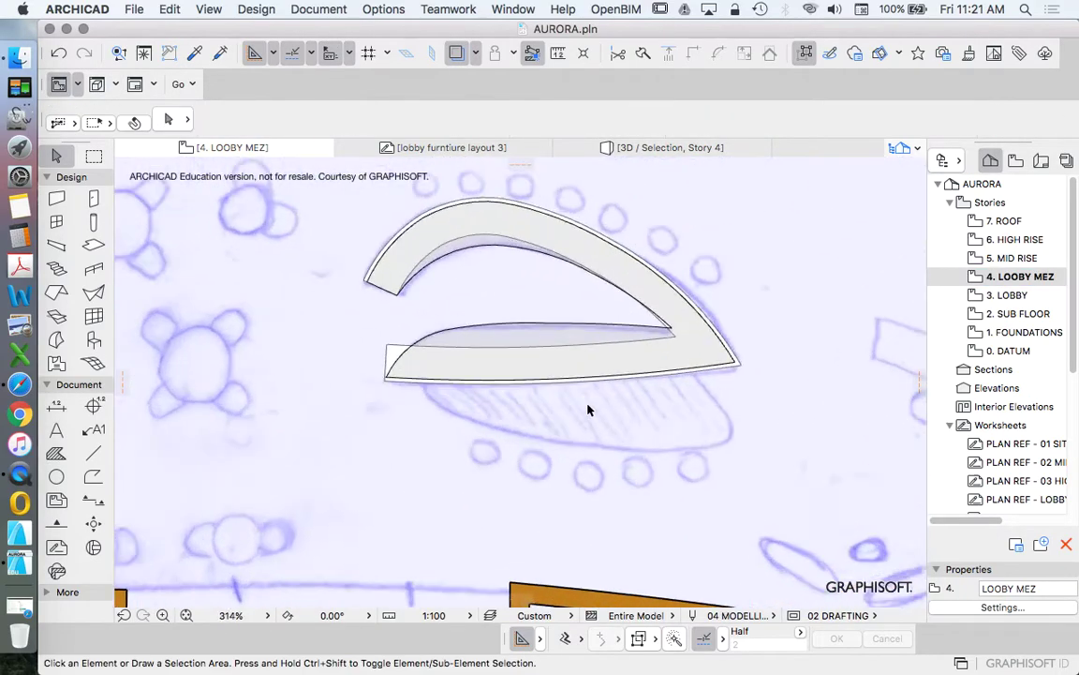
{"action": "scroll", "coordinate": [655, 384], "scroll_direction": "up", "scroll_amount": 2}
{"action": "scroll", "coordinate": [468, 450], "scroll_direction": "up", "scroll_amount": 4}
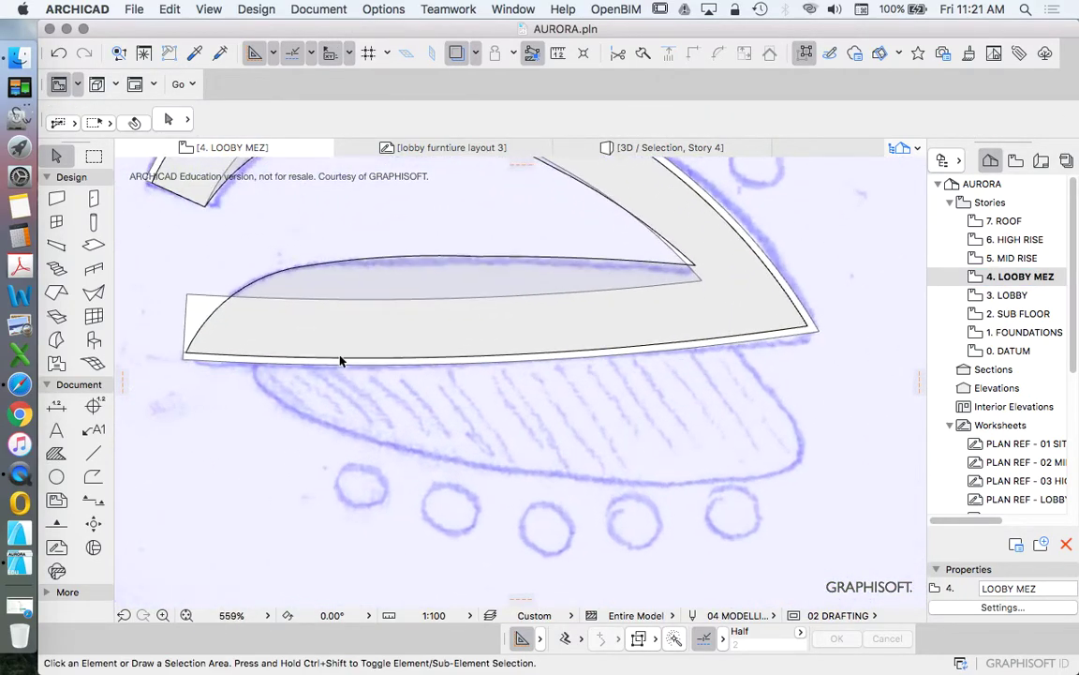
{"action": "scroll", "coordinate": [342, 361], "scroll_direction": "down", "scroll_amount": 3}
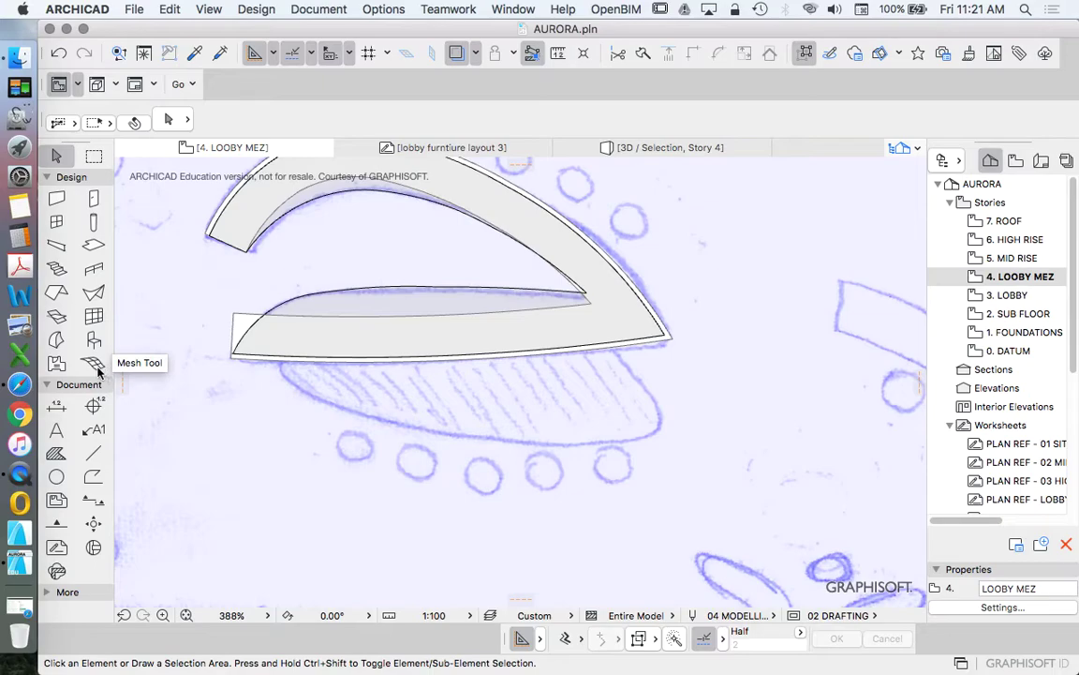
{"action": "left_click", "coordinate": [94, 365]}
{"action": "scroll", "coordinate": [336, 380], "scroll_direction": "up", "scroll_amount": 4}
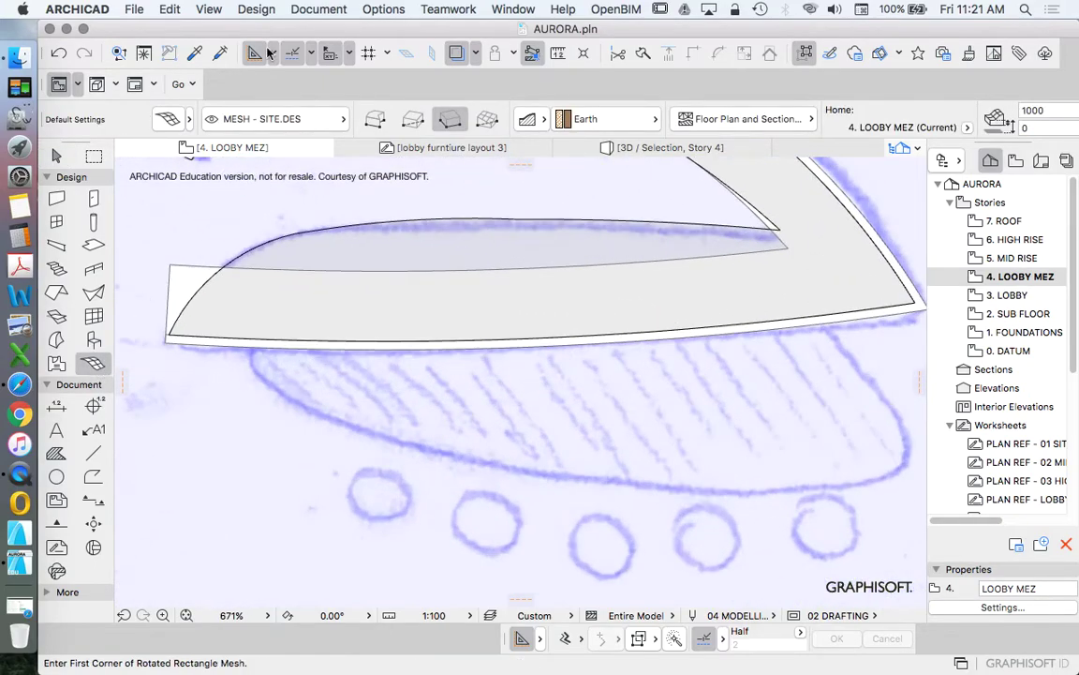
{"action": "key", "text": "super+t"}
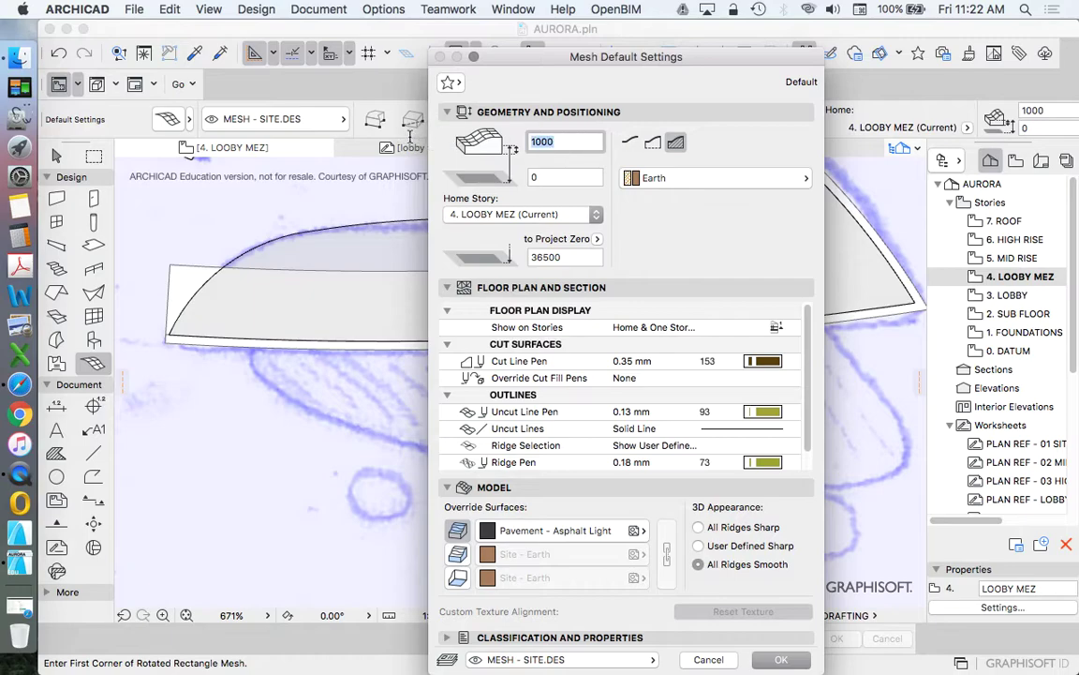
{"action": "type", "text": "50"}
{"action": "left_click", "coordinate": [574, 178]}
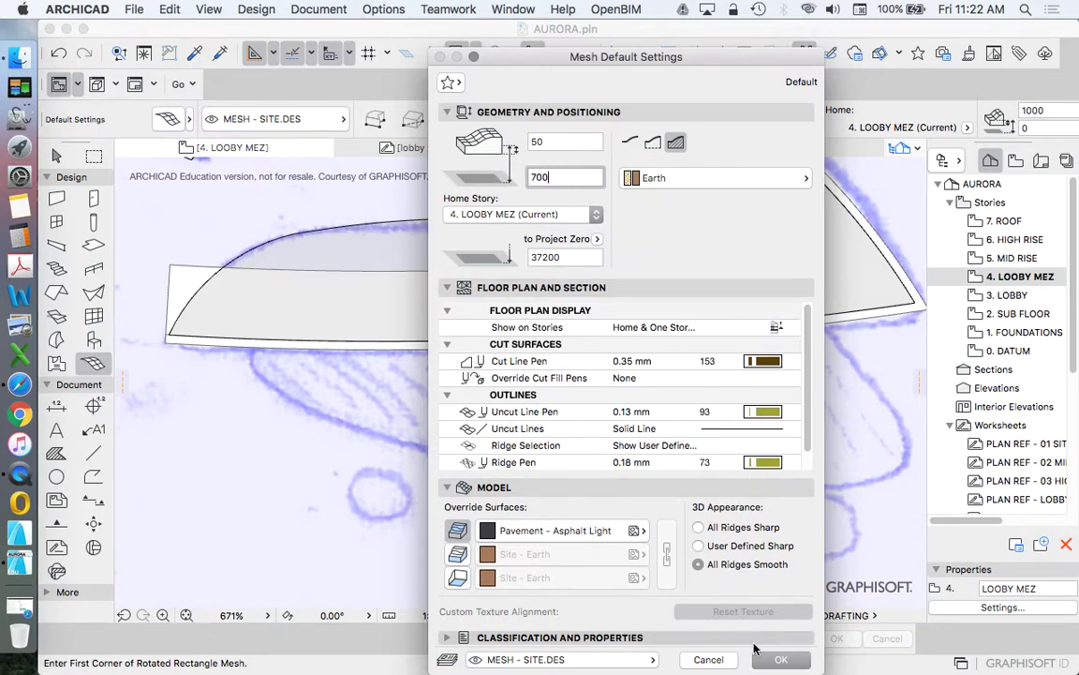
{"action": "left_click", "coordinate": [775, 659]}
- Draw a polygonal mesh with straight edges roughly over the hatched tabletop sketched below the counter's lower arm
{"action": "left_click", "coordinate": [372, 122]}
{"action": "left_click", "coordinate": [252, 349]}
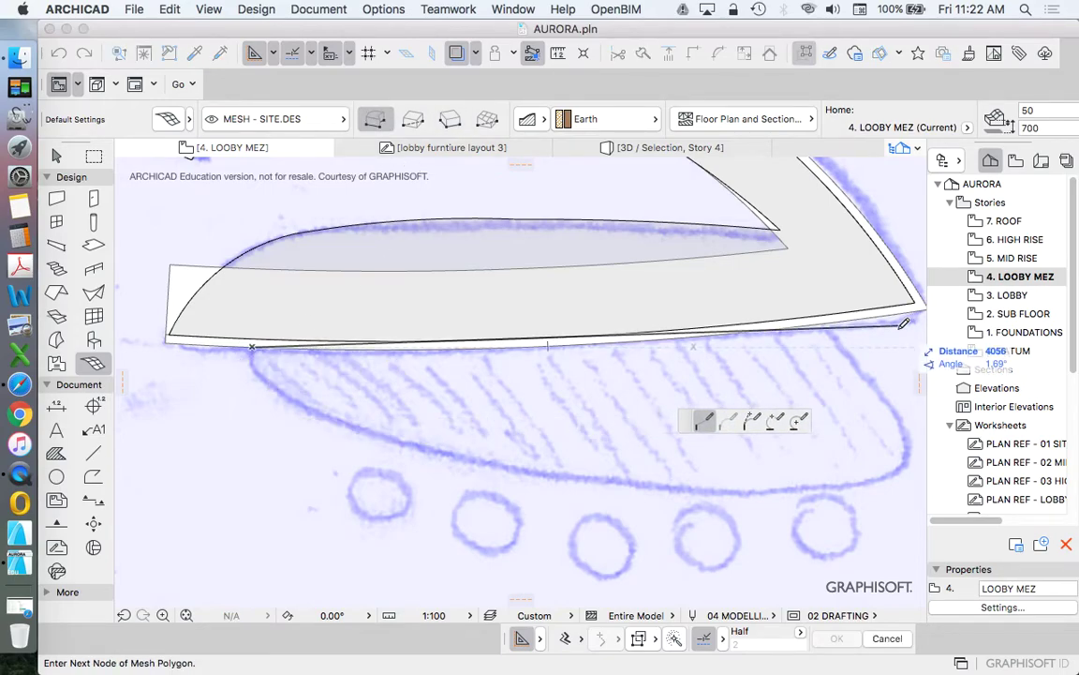
{"action": "left_click", "coordinate": [829, 322]}
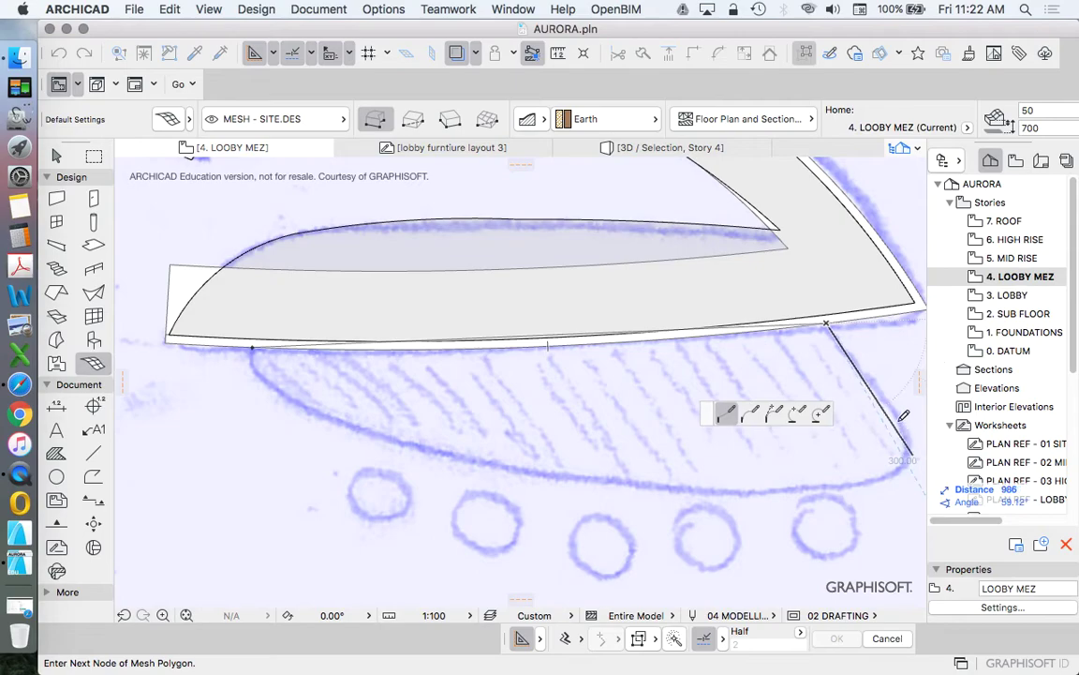
{"action": "left_click", "coordinate": [898, 421]}
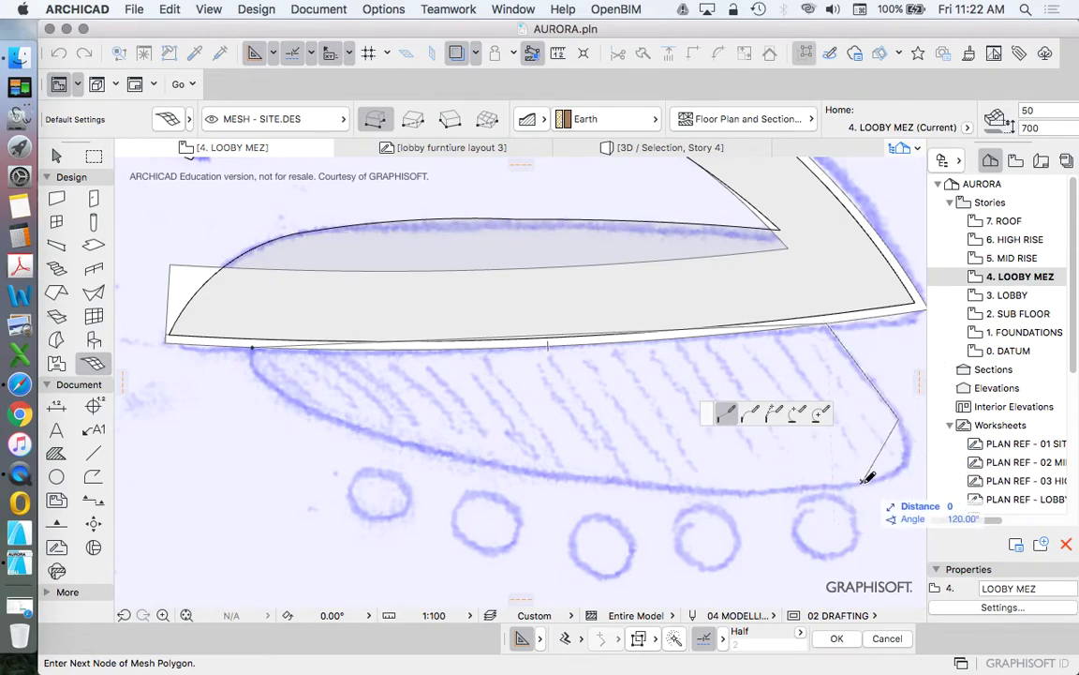
{"action": "left_click", "coordinate": [862, 481]}
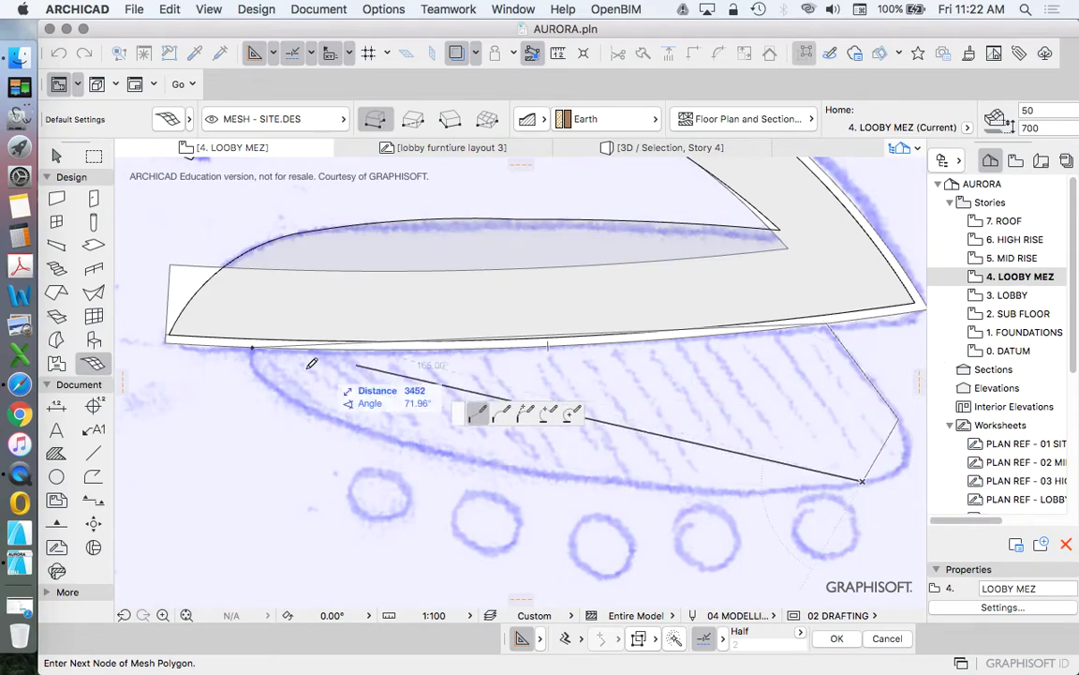
{"action": "left_click", "coordinate": [252, 348]}
- Curve the short edge at the mesh's narrow left end to the sketch, with an arc radius of about 387
{"action": "scroll", "coordinate": [281, 352], "scroll_direction": "down", "scroll_amount": 1}
{"action": "scroll", "coordinate": [282, 352], "scroll_direction": "up", "scroll_amount": 5}
{"action": "left_click", "coordinate": [297, 352]}
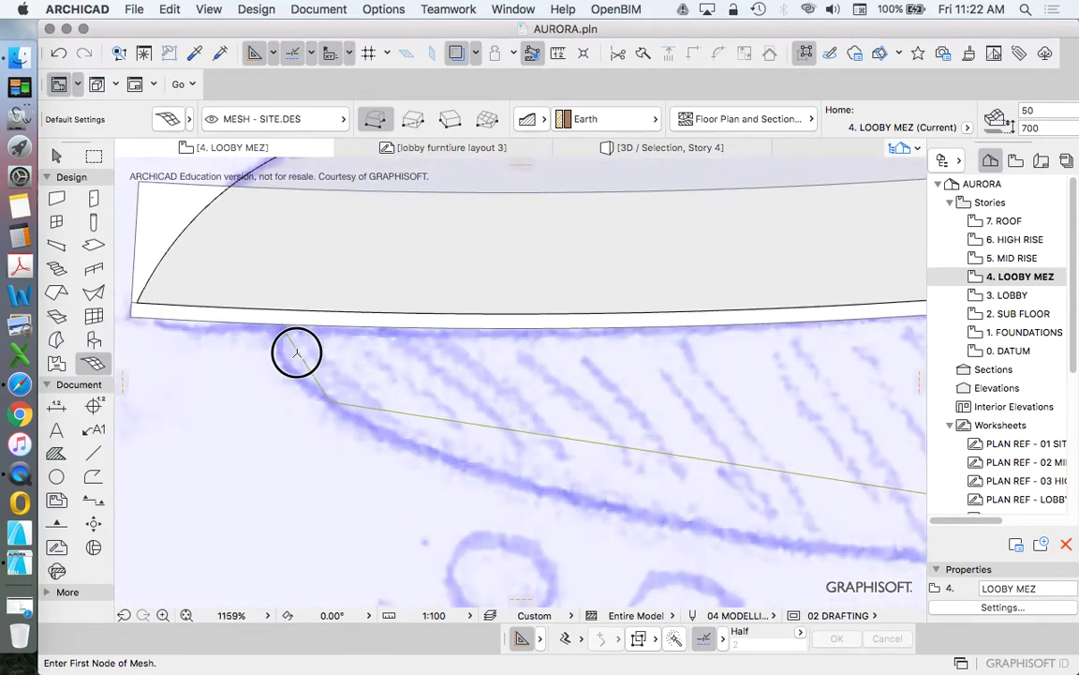
{"action": "key", "text": "Escape"}
{"action": "key", "text": "Escape"}
{"action": "left_click", "coordinate": [304, 363]}
{"action": "left_click", "coordinate": [305, 366]}
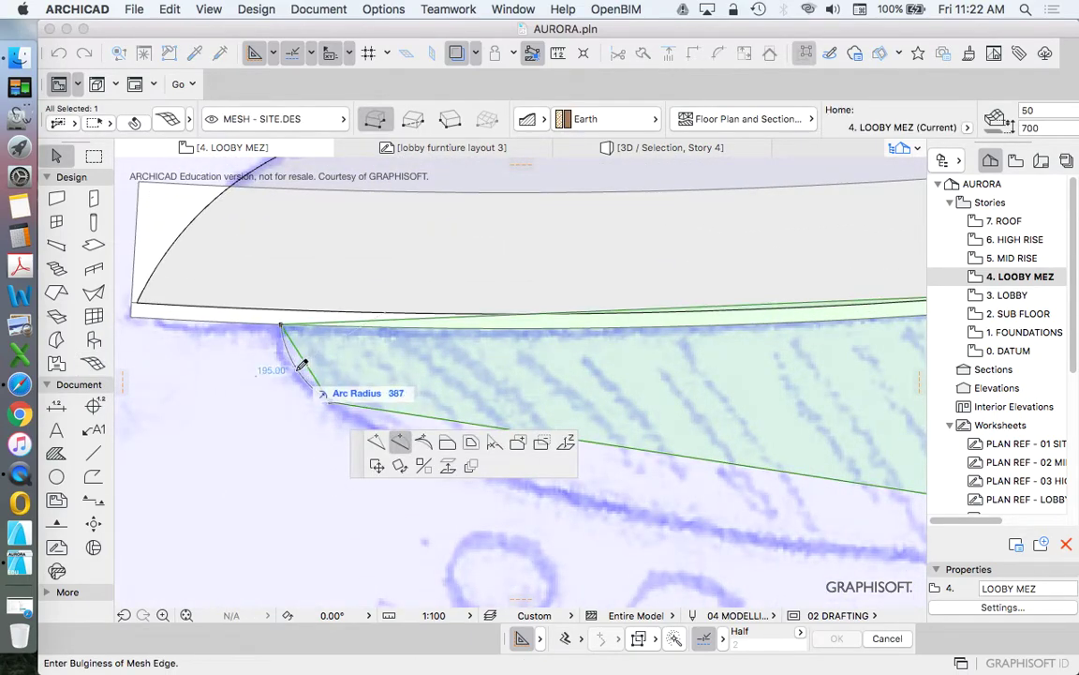
{"action": "left_click", "coordinate": [300, 368]}
- Curve the mesh's long lower edge to the sketched outline and round its lower right end to a radius of about 245
{"action": "scroll", "coordinate": [514, 379], "scroll_direction": "down", "scroll_amount": 3}
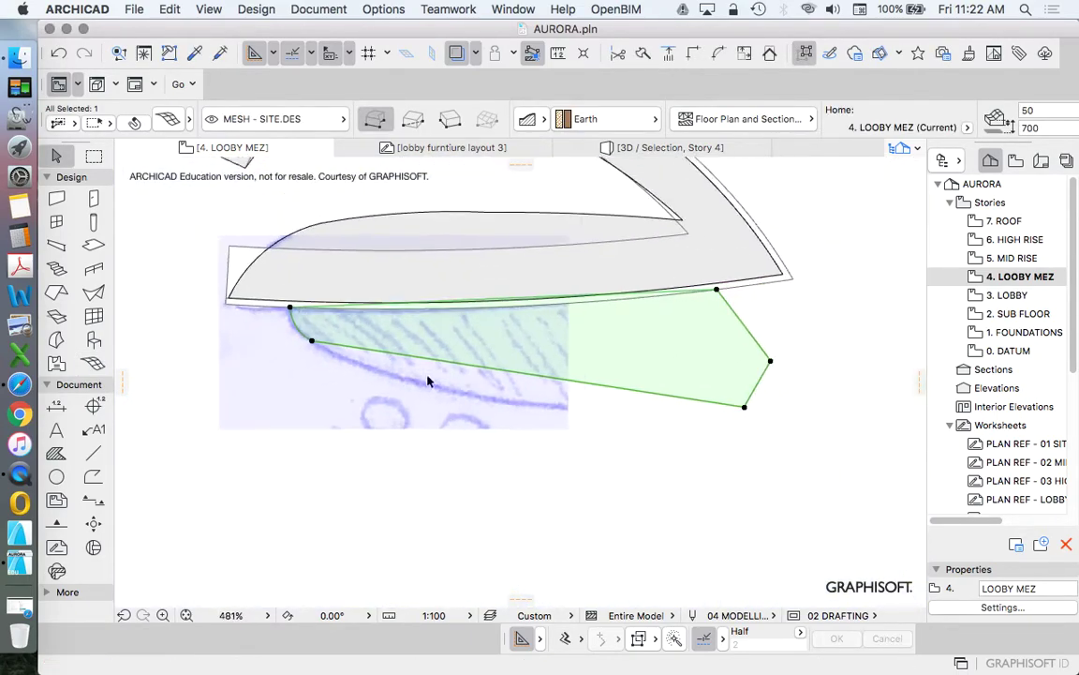
{"action": "scroll", "coordinate": [514, 378], "scroll_direction": "up", "scroll_amount": 2}
{"action": "left_click", "coordinate": [513, 362]}
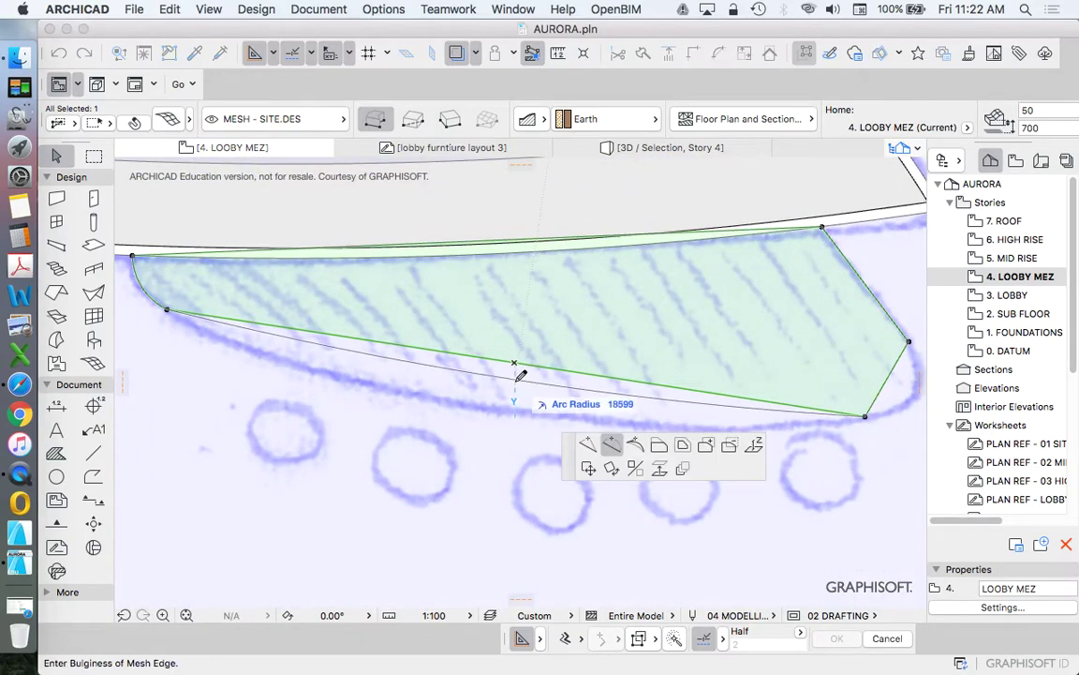
{"action": "left_click", "coordinate": [481, 409]}
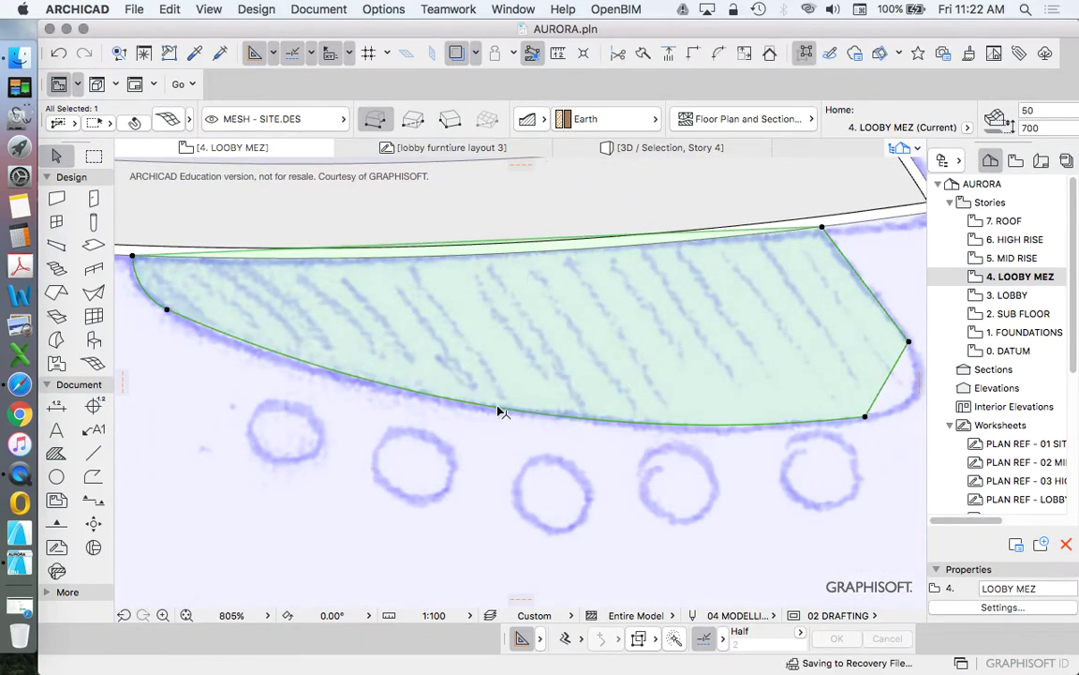
{"action": "scroll", "coordinate": [645, 391], "scroll_direction": "down", "scroll_amount": 3}
{"action": "scroll", "coordinate": [461, 438], "scroll_direction": "up", "scroll_amount": 4}
{"action": "scroll", "coordinate": [461, 437], "scroll_direction": "up", "scroll_amount": 2}
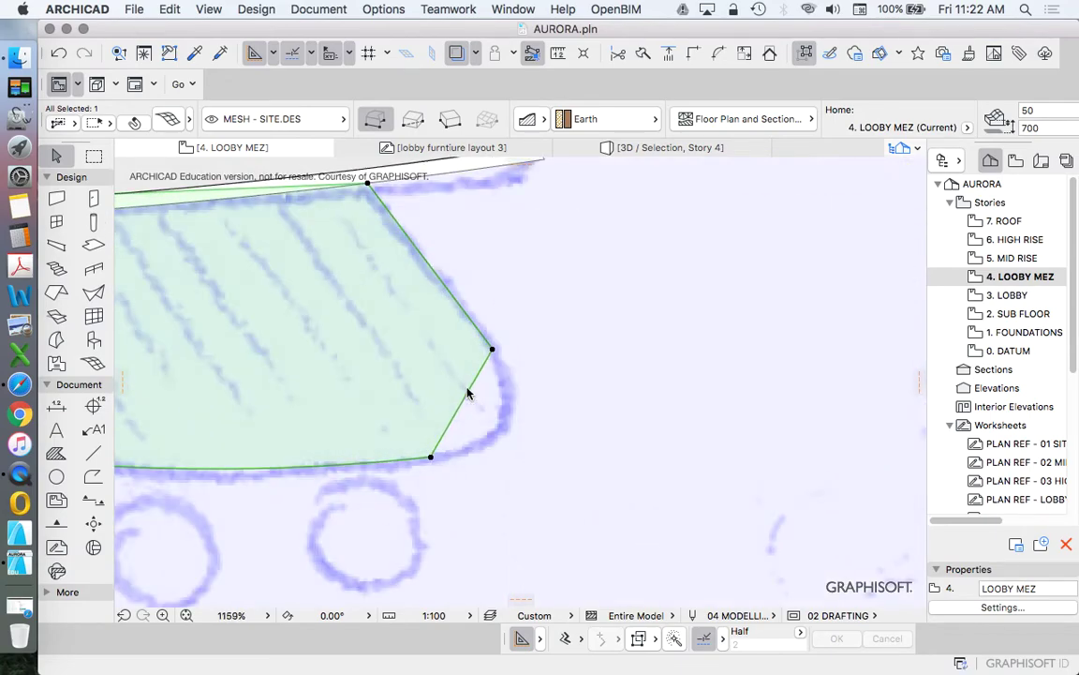
{"action": "left_click", "coordinate": [479, 378]}
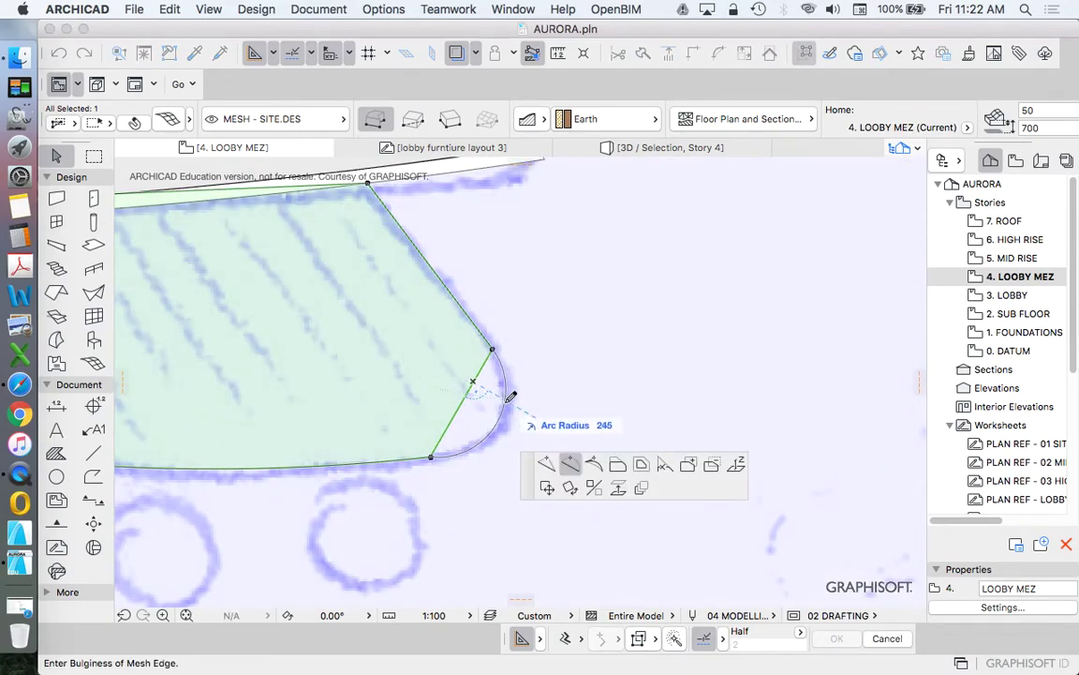
{"action": "left_click", "coordinate": [509, 396]}
- Curve the mesh's straight upper edge to follow the outer edge of the counter's lower arm
{"action": "scroll", "coordinate": [459, 290], "scroll_direction": "down", "scroll_amount": 10}
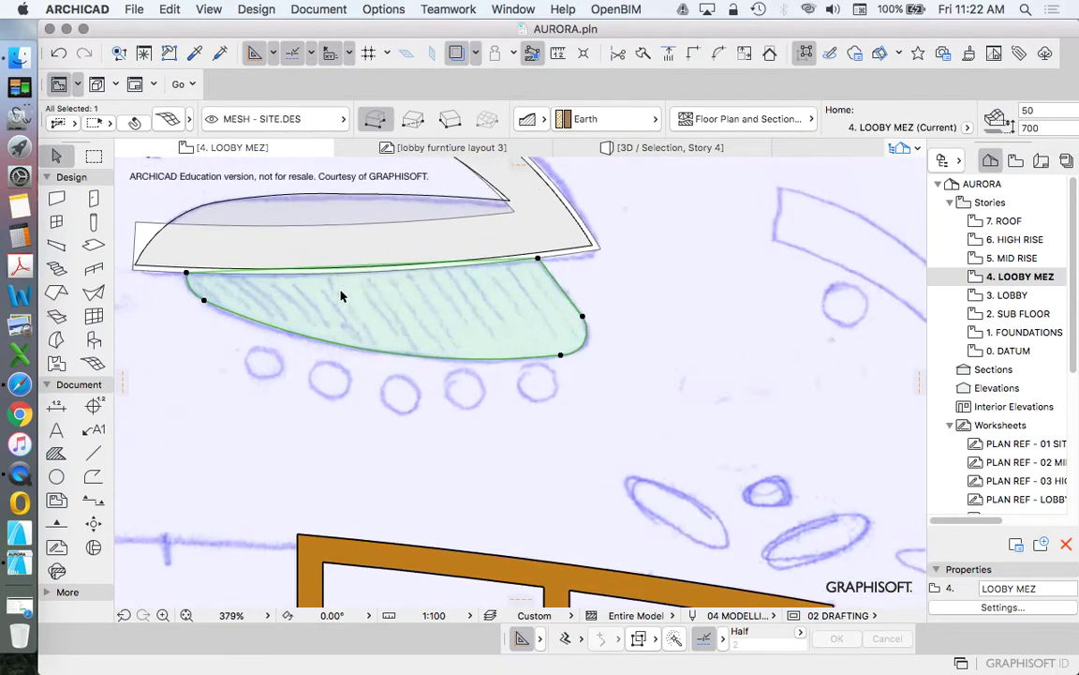
{"action": "scroll", "coordinate": [340, 296], "scroll_direction": "up", "scroll_amount": 10}
{"action": "left_click", "coordinate": [369, 221]}
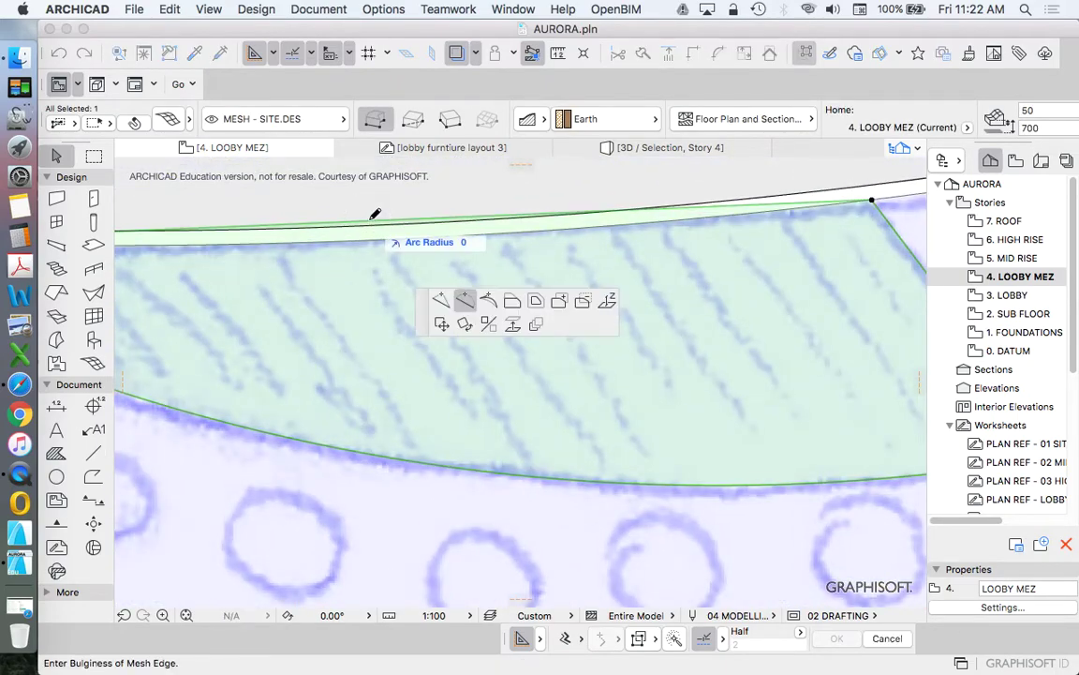
{"action": "left_click", "coordinate": [386, 246]}
{"action": "scroll", "coordinate": [495, 277], "scroll_direction": "down", "scroll_amount": 10}
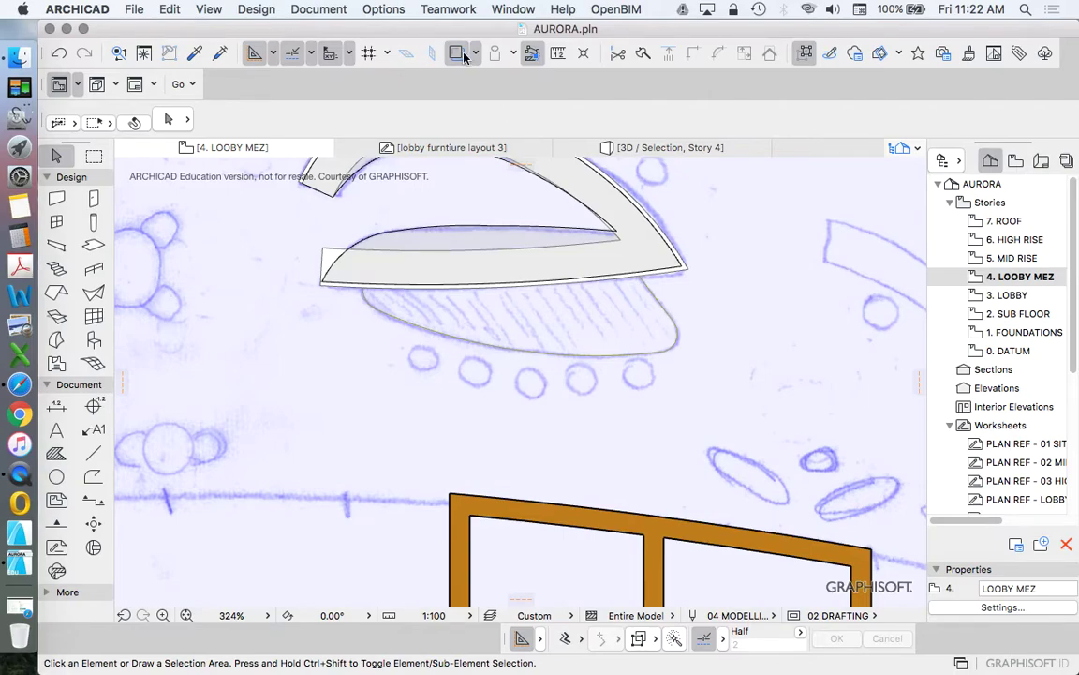
- Hide the traced furniture sketch beneath the plan
{"action": "left_click", "coordinate": [456, 53]}
{"action": "left_click", "coordinate": [650, 282]}
{"action": "left_click", "coordinate": [658, 308]}
{"action": "left_click", "coordinate": [661, 301]}
{"action": "scroll", "coordinate": [653, 362], "scroll_direction": "down", "scroll_amount": 5}
{"action": "scroll", "coordinate": [634, 269], "scroll_direction": "up", "scroll_amount": 5}
- Suspend grouping, select all the counter's walls and set their uncut lines to a dashed line type
{"action": "left_click", "coordinate": [506, 348]}
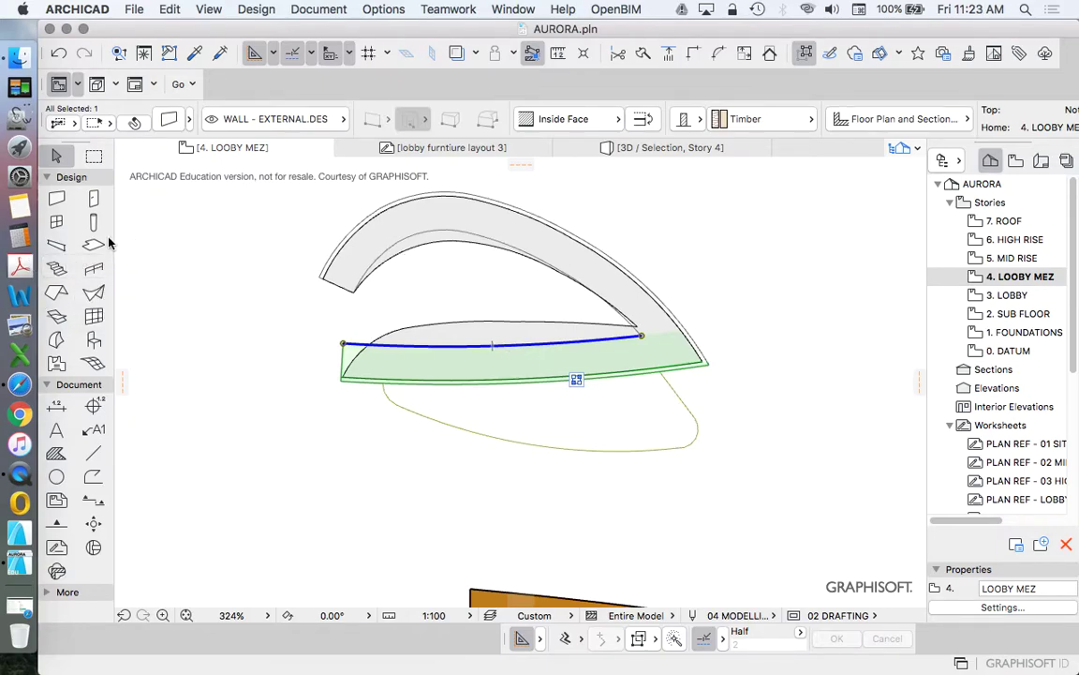
{"action": "left_click", "coordinate": [58, 199]}
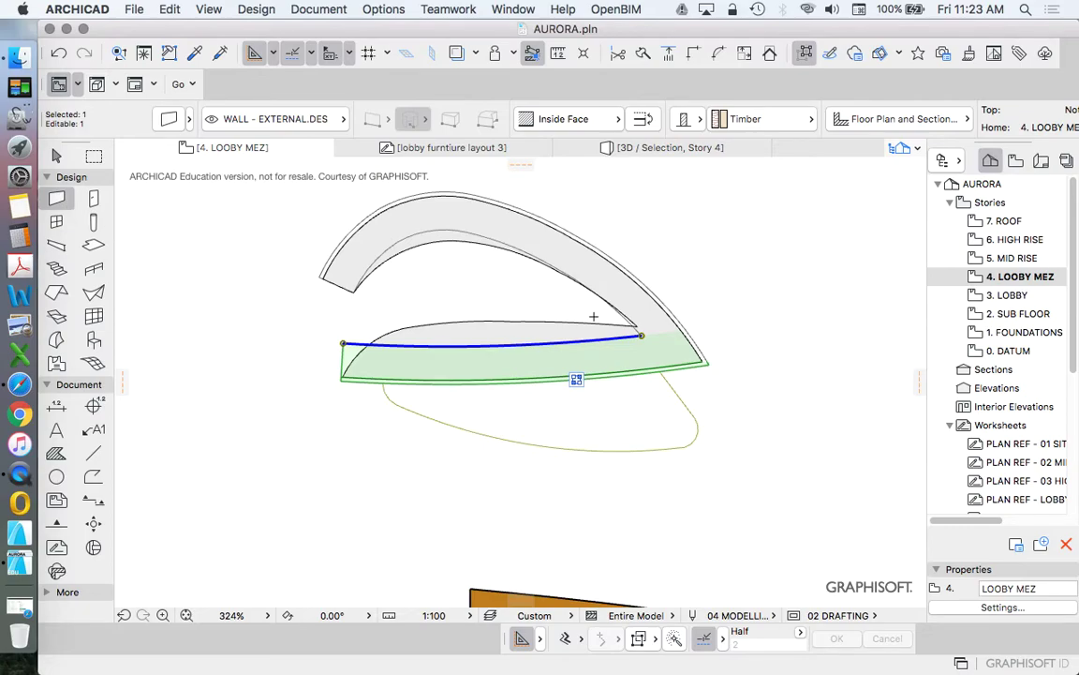
{"action": "left_click", "coordinate": [803, 54]}
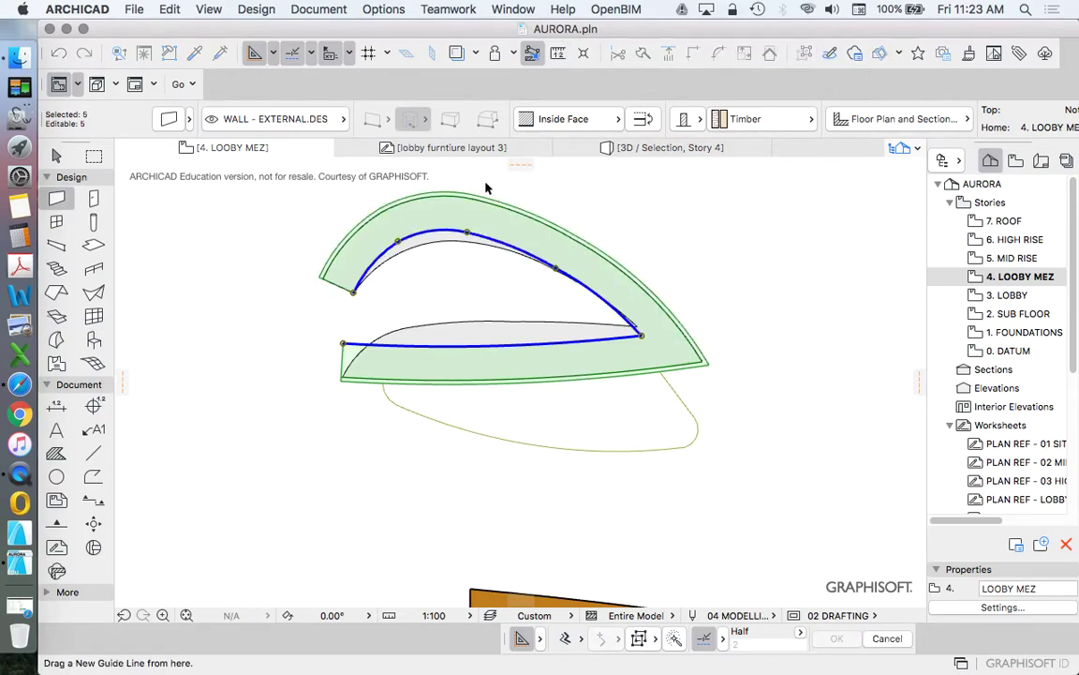
{"action": "left_click", "coordinate": [166, 120]}
{"action": "scroll", "coordinate": [768, 477], "scroll_direction": "down", "scroll_amount": 1}
{"action": "scroll", "coordinate": [738, 509], "scroll_direction": "down", "scroll_amount": 3}
{"action": "left_click", "coordinate": [768, 513]}
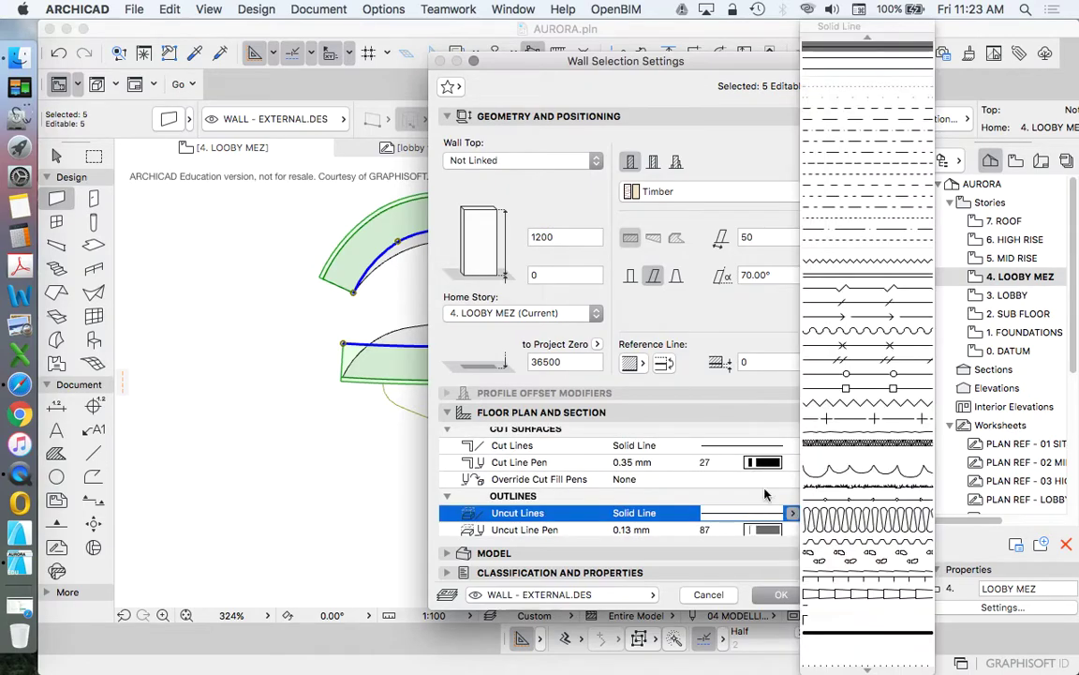
{"action": "left_click", "coordinate": [880, 108]}
{"action": "left_click", "coordinate": [795, 597]}
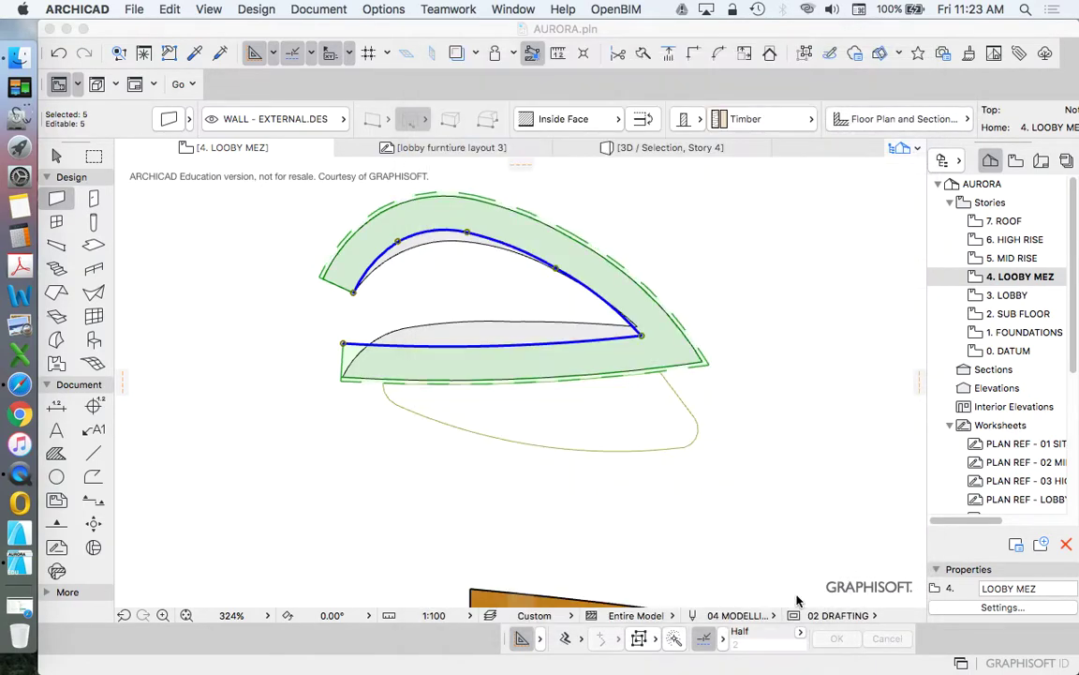
{"action": "key", "text": "Escape"}
{"action": "scroll", "coordinate": [665, 431], "scroll_direction": "down", "scroll_amount": 3}
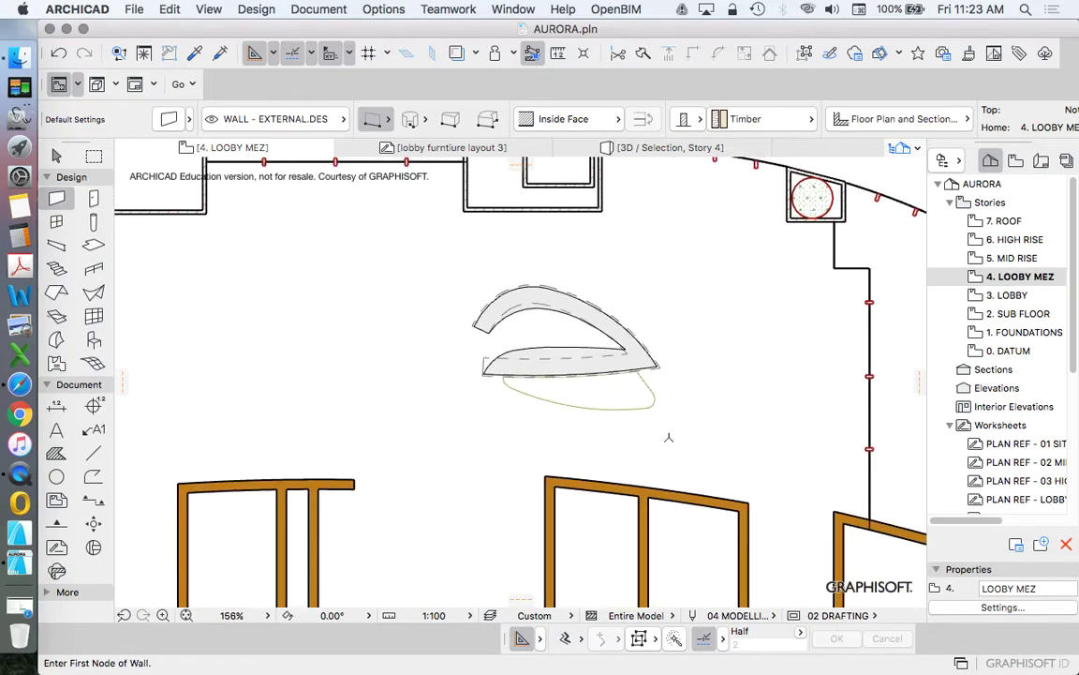
{"action": "scroll", "coordinate": [588, 392], "scroll_direction": "up", "scroll_amount": 5}
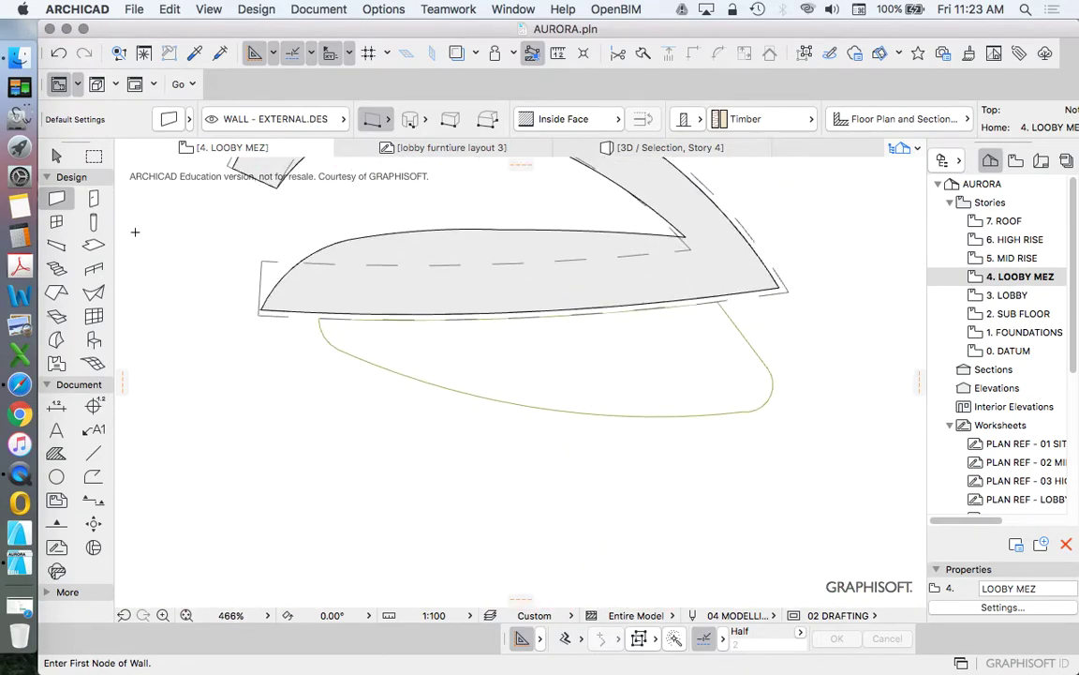
{"action": "left_click", "coordinate": [56, 156]}
{"action": "scroll", "coordinate": [333, 411], "scroll_direction": "down", "scroll_amount": 5}
{"action": "left_click", "coordinate": [260, 258]}
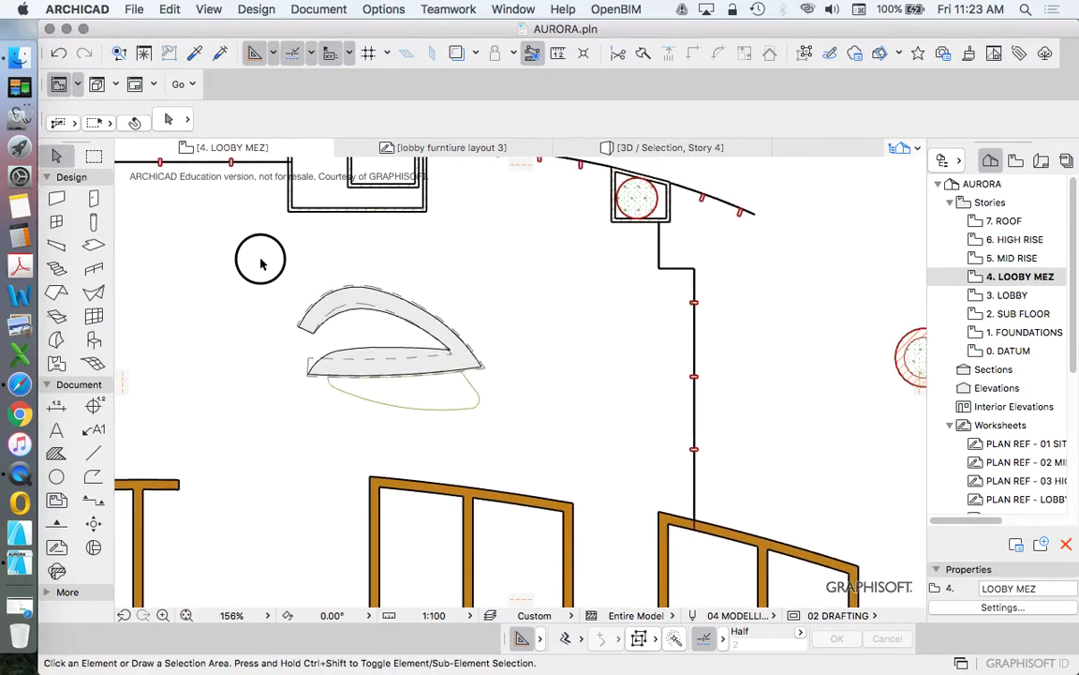
- Show the selected counter and lower tabletop in 3D and inspect how the tabletop meets the sloping wall
{"action": "left_click", "coordinate": [511, 433]}
{"action": "right_click", "coordinate": [565, 336]}
{"action": "left_click", "coordinate": [621, 562]}
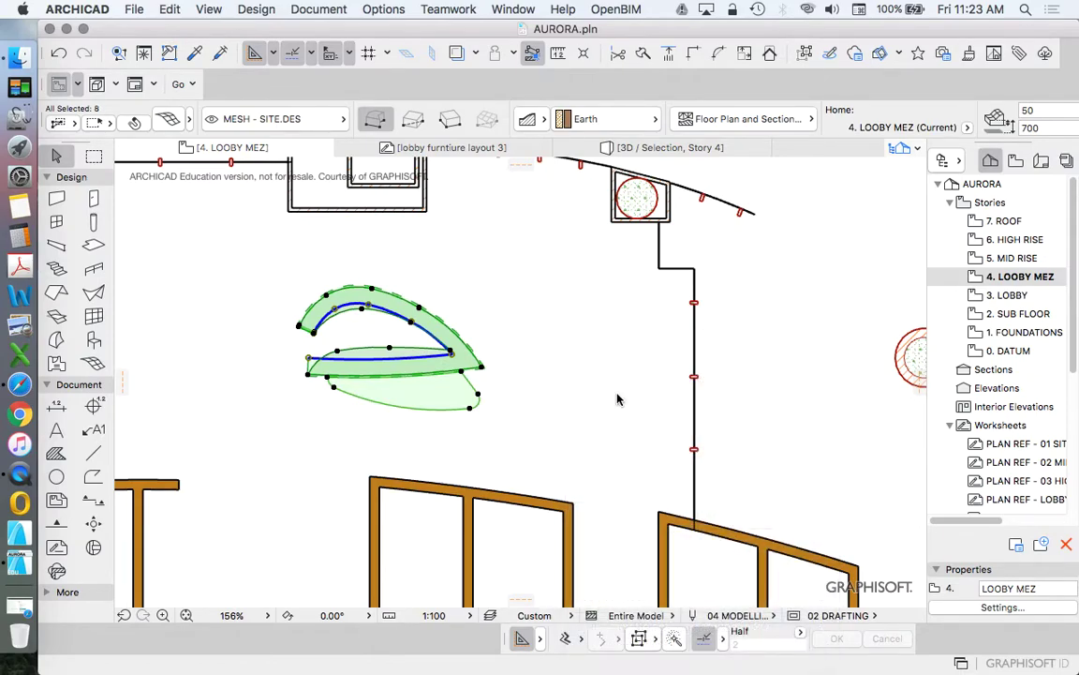
{"action": "scroll", "coordinate": [552, 404], "scroll_direction": "up", "scroll_amount": 3}
{"action": "left_click_drag", "start_coordinate": [627, 417], "coordinate": [445, 373]}
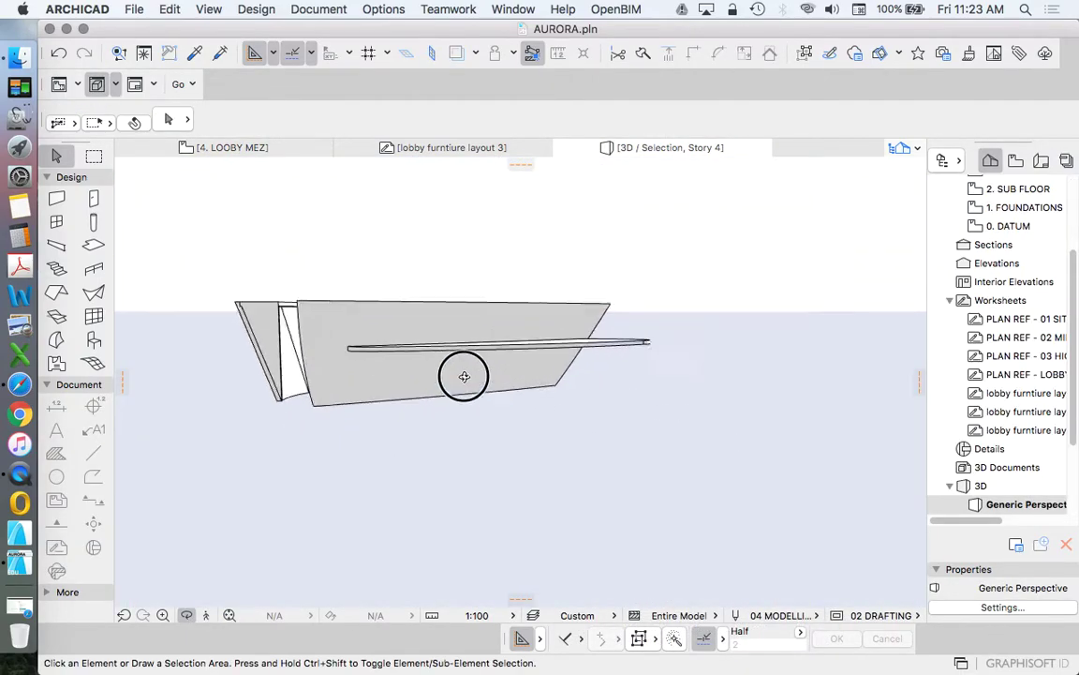
{"action": "middle_click_drag", "start_coordinate": [445, 373], "coordinate": [647, 375], "text": "shift"}
{"action": "scroll", "coordinate": [569, 350], "scroll_direction": "up", "scroll_amount": 2}
{"action": "scroll", "coordinate": [497, 391], "scroll_direction": "up", "scroll_amount": 3}
{"action": "scroll", "coordinate": [482, 412], "scroll_direction": "down", "scroll_amount": 3}
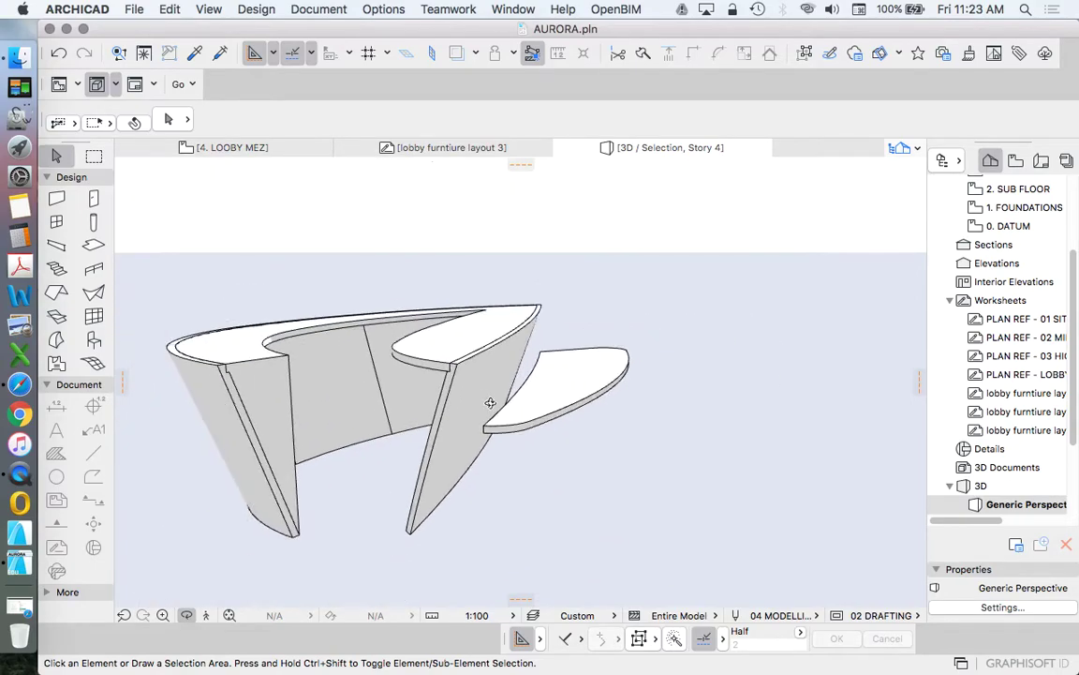
{"action": "scroll", "coordinate": [466, 411], "scroll_direction": "down", "scroll_amount": 2}
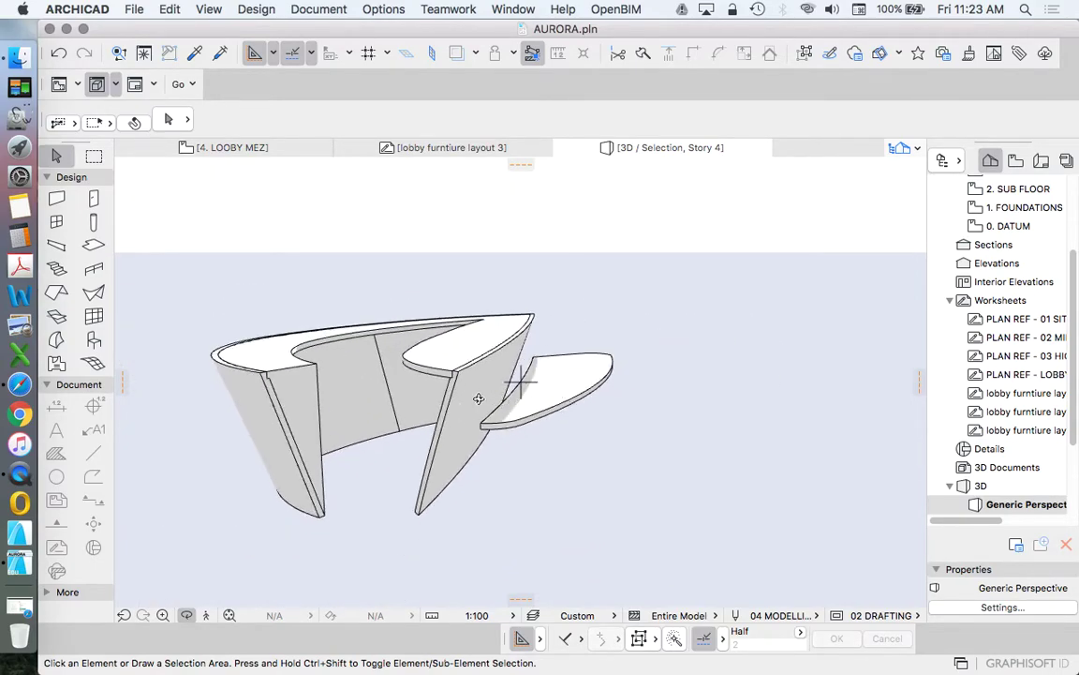
{"action": "scroll", "coordinate": [450, 398], "scroll_direction": "down", "scroll_amount": 2}
{"action": "scroll", "coordinate": [1040, 323], "scroll_direction": "up", "scroll_amount": 5}
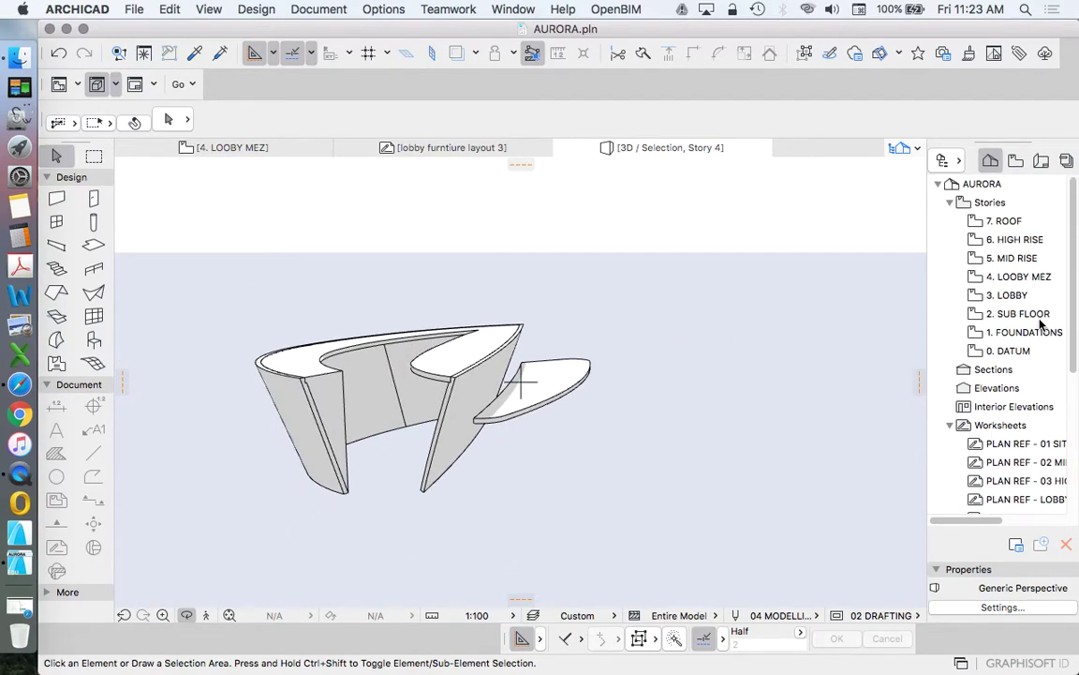
- On the 4. LOOBY MEZ plan, draw a vertical section line across the counter and lower tabletop, then open the section view
{"action": "double_click", "coordinate": [1007, 276]}
{"action": "key", "text": "Escape"}
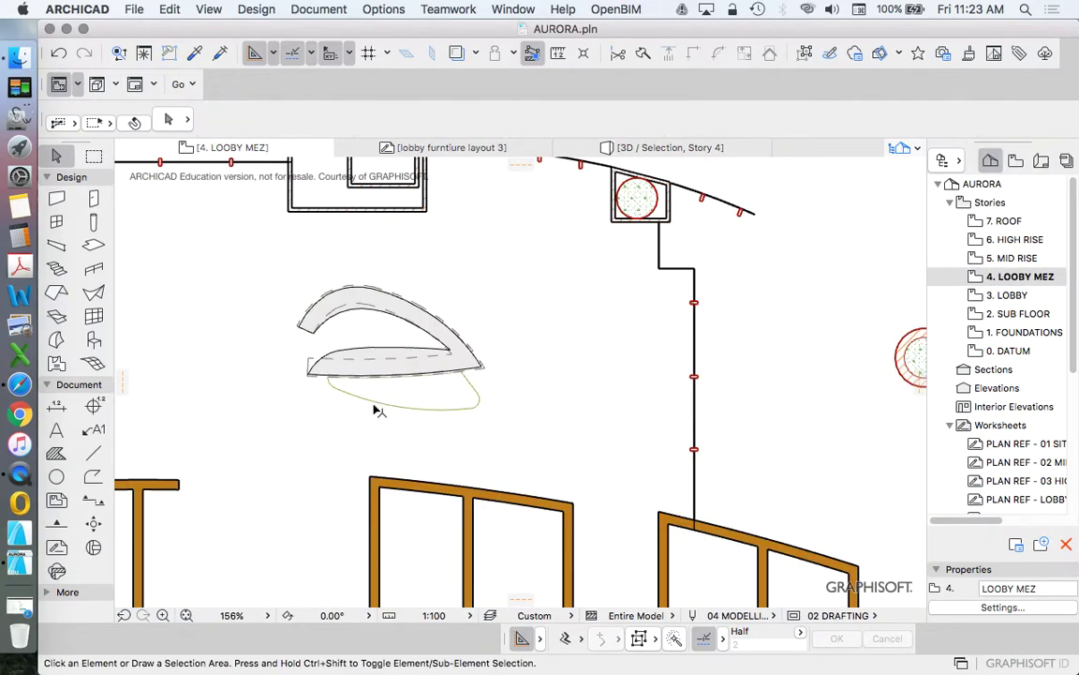
{"action": "scroll", "coordinate": [370, 404], "scroll_direction": "up", "scroll_amount": 5}
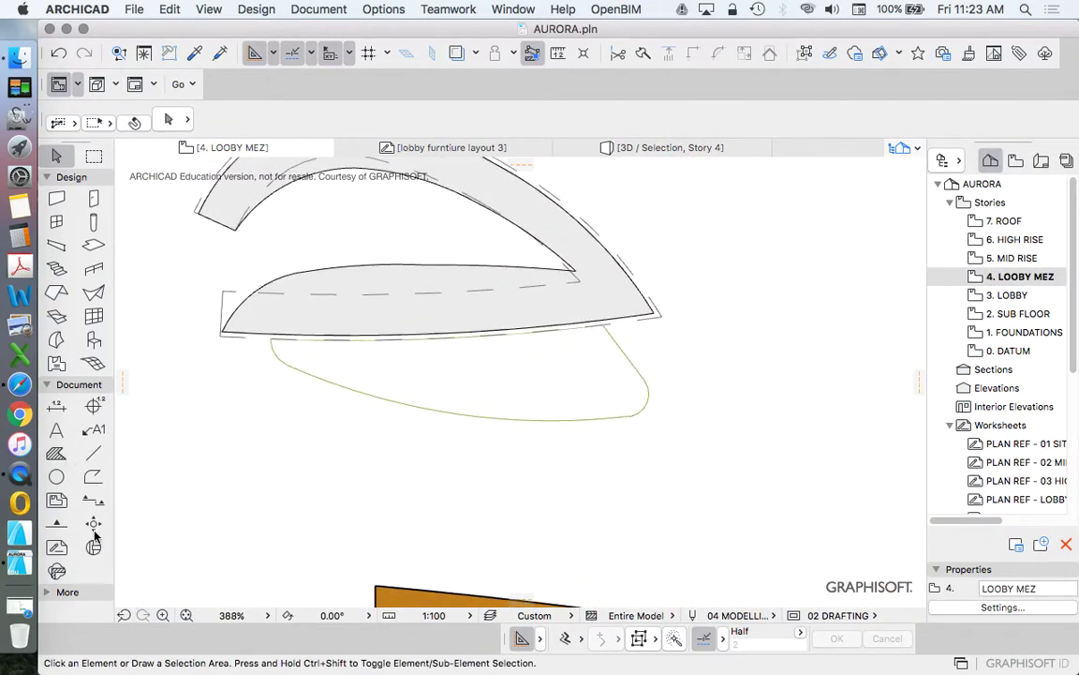
{"action": "left_click", "coordinate": [93, 501]}
{"action": "scroll", "coordinate": [390, 421], "scroll_direction": "down", "scroll_amount": 3}
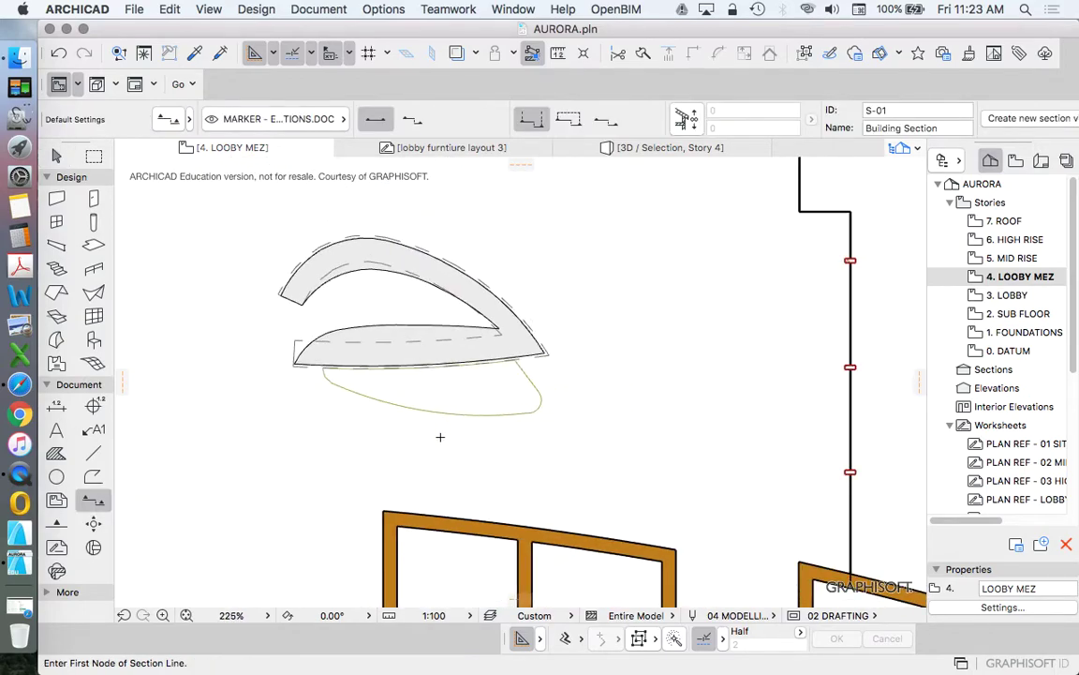
{"action": "left_click", "coordinate": [437, 401]}
{"action": "left_click", "coordinate": [437, 222]}
{"action": "left_click", "coordinate": [482, 239]}
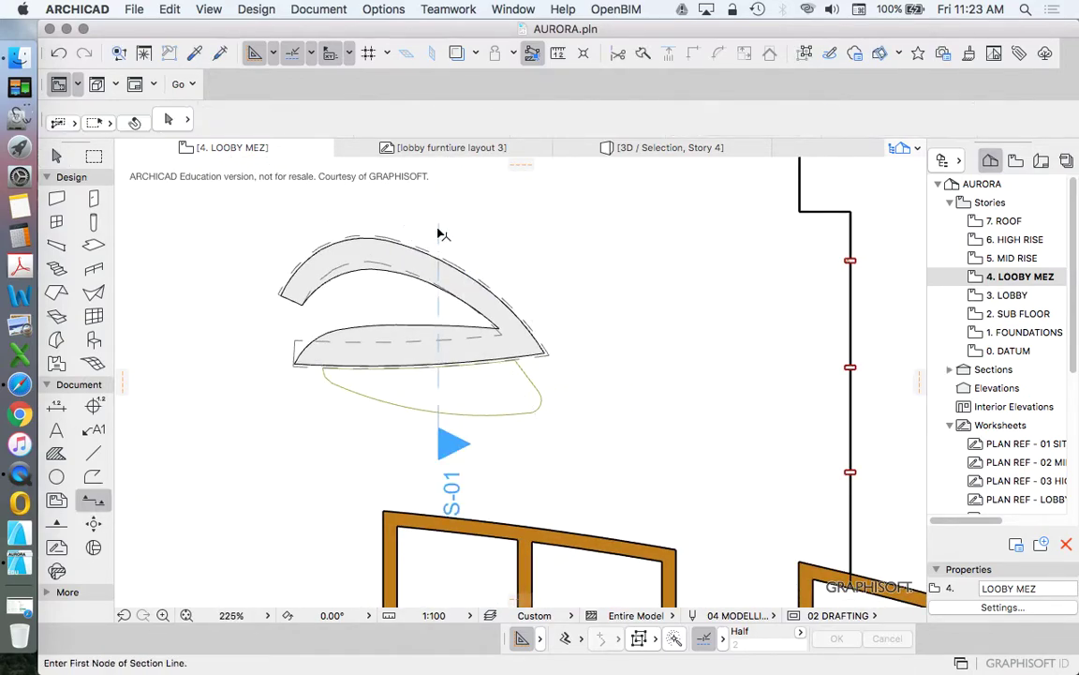
{"action": "right_click", "coordinate": [542, 216]}
{"action": "left_click", "coordinate": [656, 267]}
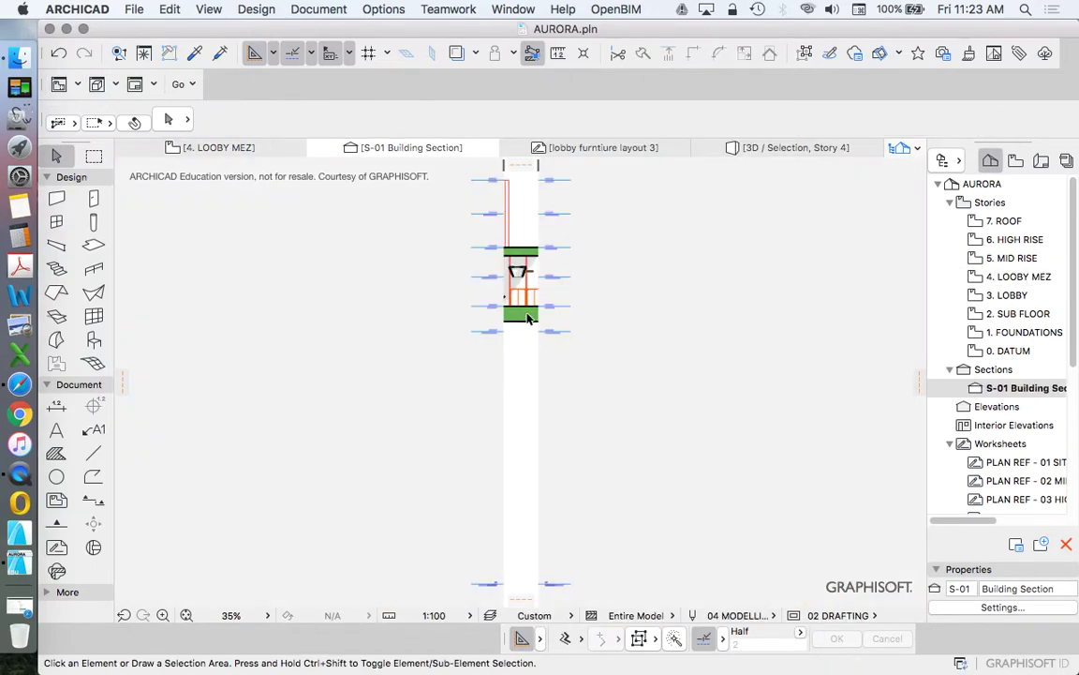
{"action": "scroll", "coordinate": [553, 312], "scroll_direction": "up", "scroll_amount": 15}
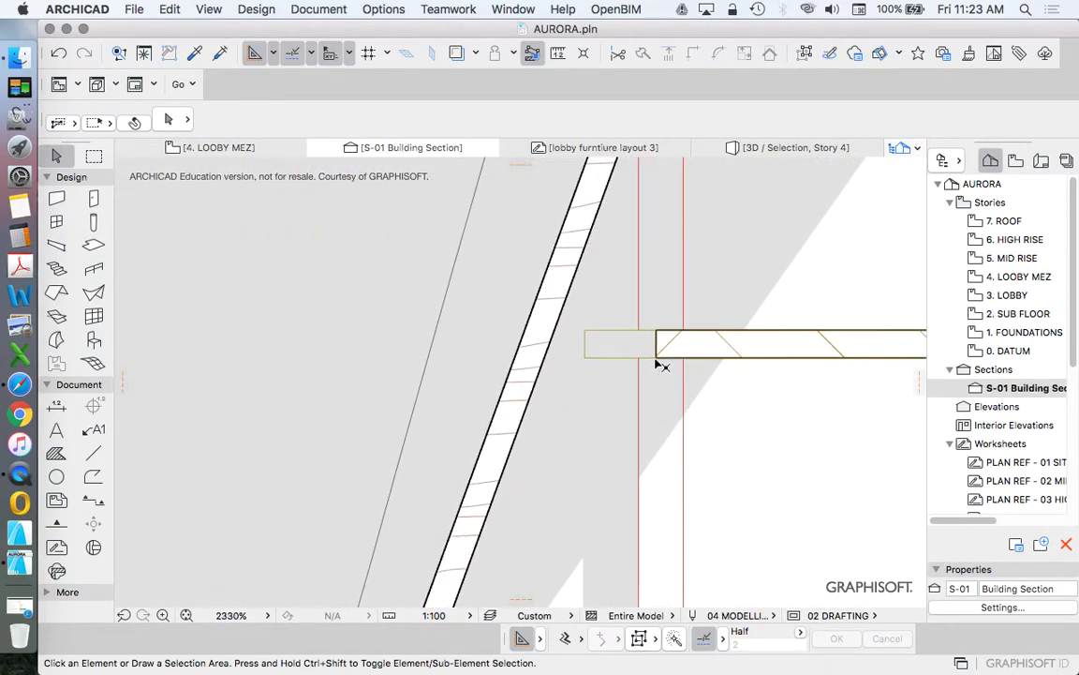
- In the section, move the lower tabletop mesh horizontally until its inner end runs into the sloping counter wall
{"action": "left_click", "coordinate": [649, 359]}
{"action": "left_click_drag", "start_coordinate": [649, 359], "coordinate": [550, 358]}
{"action": "key", "text": "Escape"}
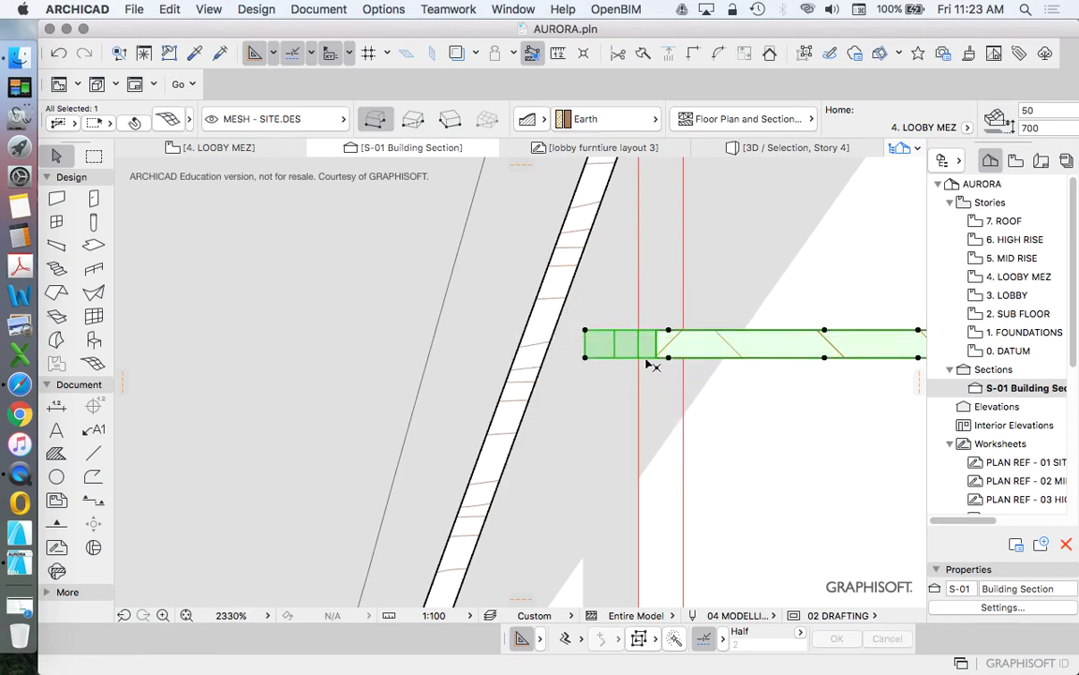
{"action": "right_click", "coordinate": [670, 349]}
{"action": "mouse_move", "coordinate": [666, 587]}
{"action": "left_click", "coordinate": [544, 587]}
{"action": "scroll", "coordinate": [640, 382], "scroll_direction": "up", "scroll_amount": 4}
{"action": "left_click", "coordinate": [617, 386]}
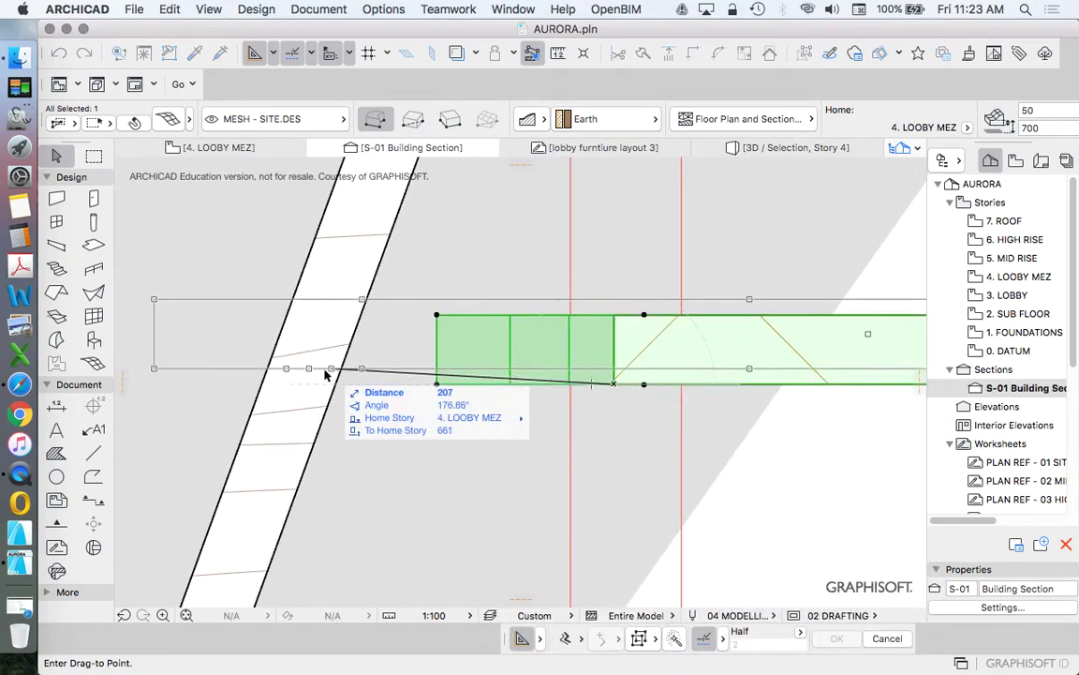
{"action": "left_click", "coordinate": [340, 385]}
{"action": "scroll", "coordinate": [456, 384], "scroll_direction": "down", "scroll_amount": 3}
{"action": "scroll", "coordinate": [450, 377], "scroll_direction": "down", "scroll_amount": 1}
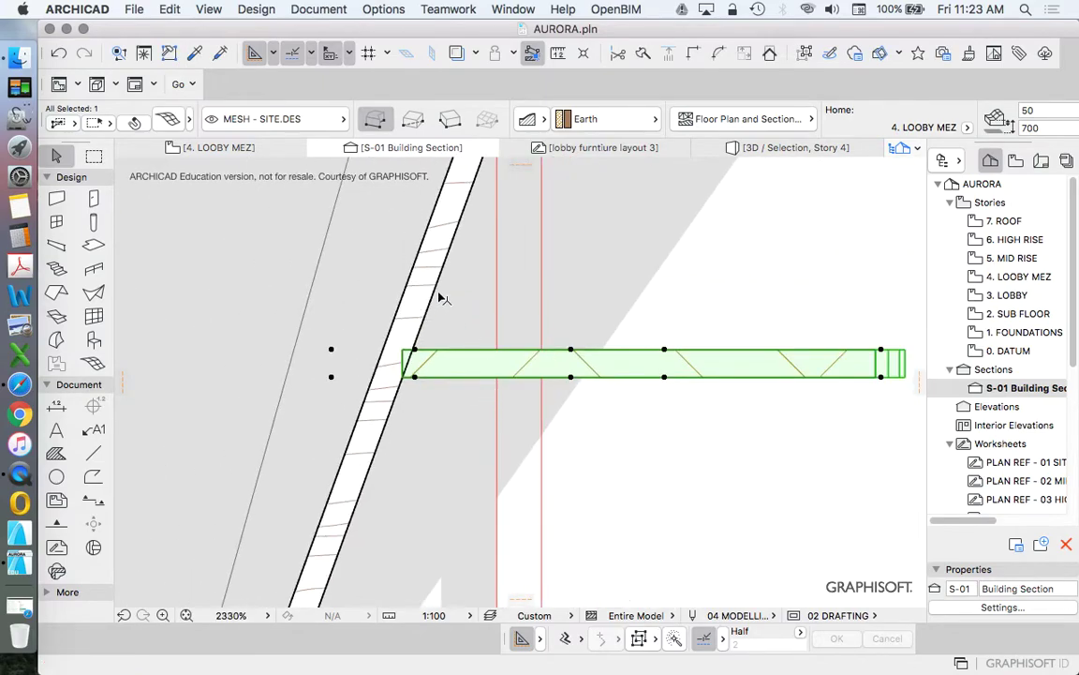
- Check the building material in the sloping counter walls' settings without changing anything
{"action": "left_click", "coordinate": [415, 305]}
{"action": "left_click", "coordinate": [177, 123]}
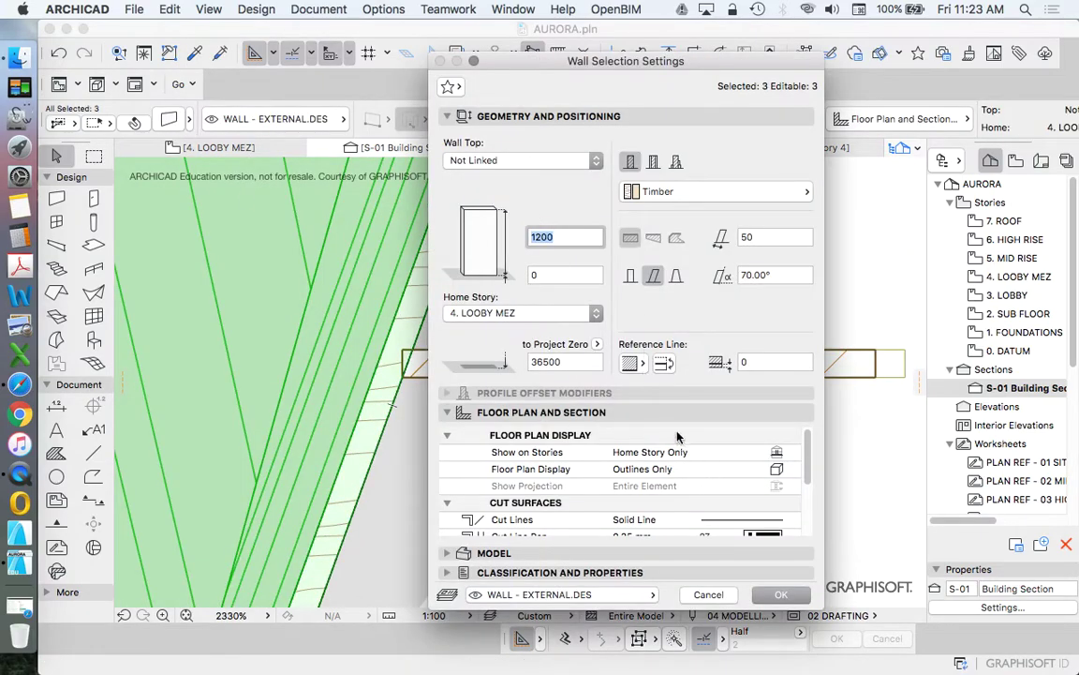
{"action": "key", "text": "Escape"}
- Set the tabletop mesh's building material to Timber and its cut line pen to pen 1, 0.13 mm
{"action": "left_click", "coordinate": [551, 354]}
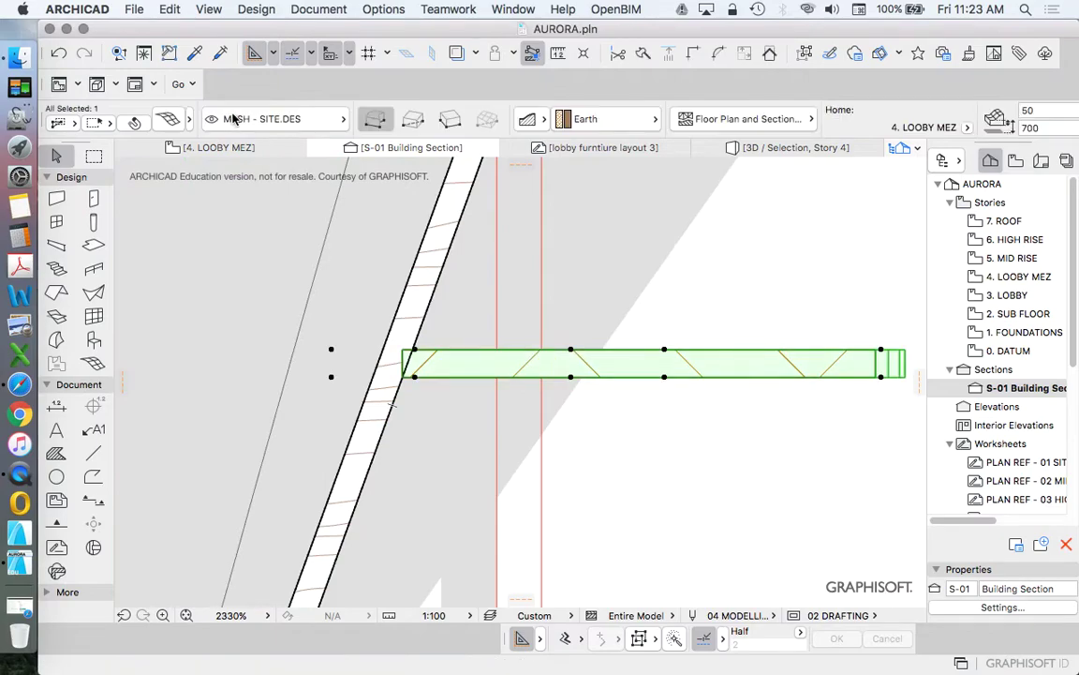
{"action": "left_click", "coordinate": [172, 123]}
{"action": "left_click", "coordinate": [656, 178]}
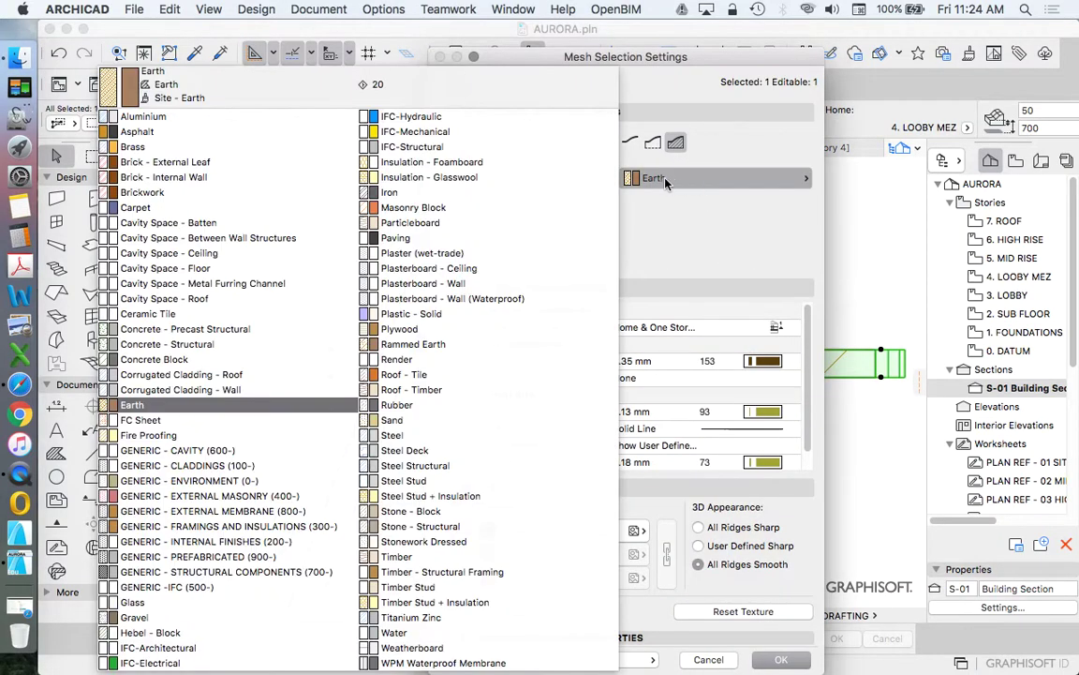
{"action": "left_click", "coordinate": [459, 572]}
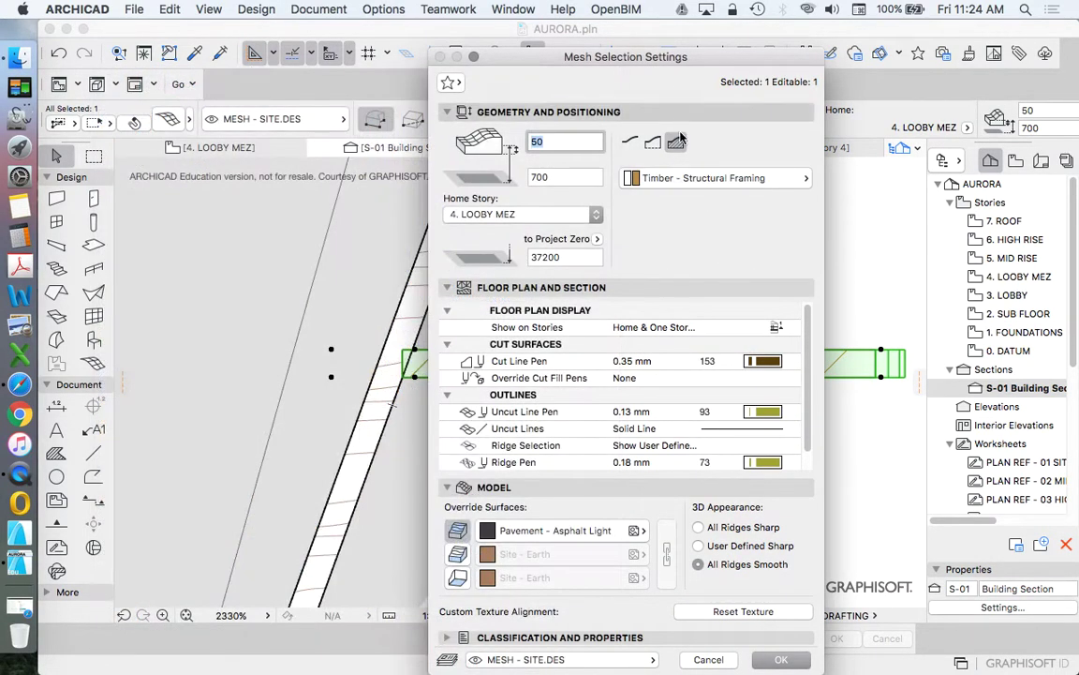
{"action": "left_click", "coordinate": [663, 178]}
{"action": "left_click", "coordinate": [473, 556]}
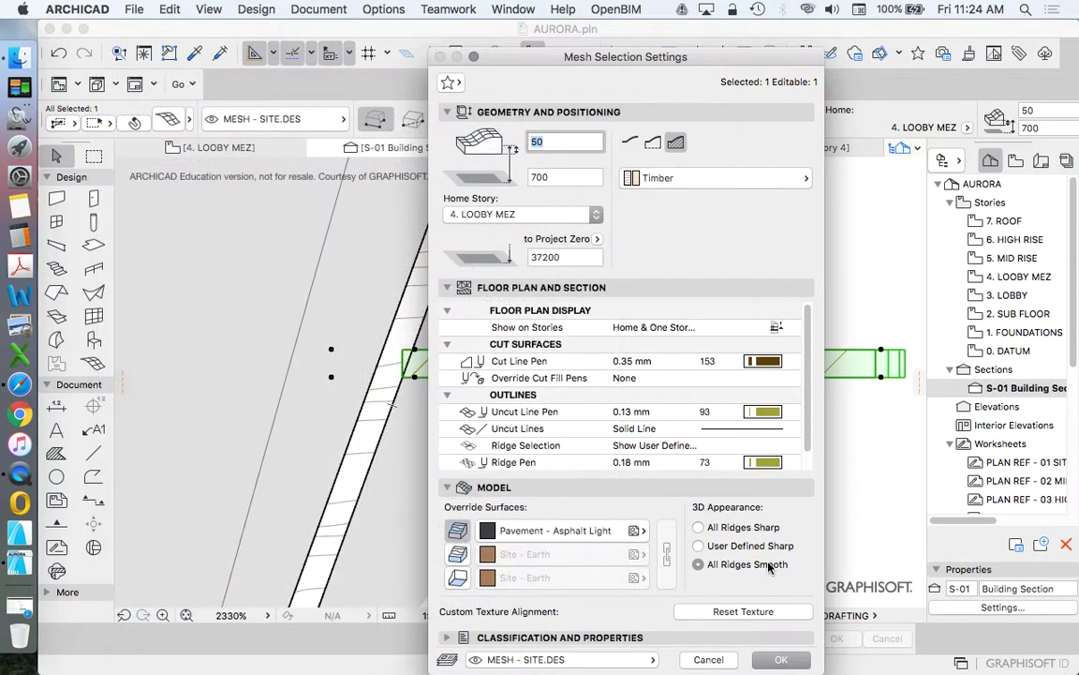
{"action": "left_click", "coordinate": [780, 366]}
{"action": "left_click", "coordinate": [806, 361]}
{"action": "left_click", "coordinate": [779, 660]}
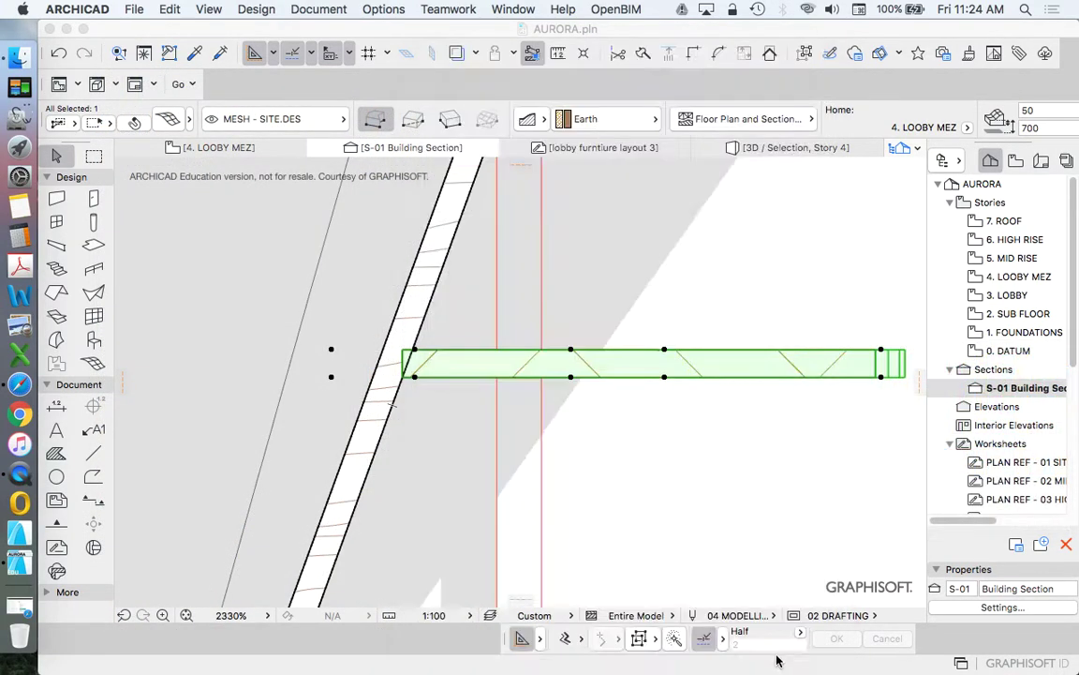
{"action": "left_click", "coordinate": [708, 532]}
{"action": "scroll", "coordinate": [462, 355], "scroll_direction": "down", "scroll_amount": 5}
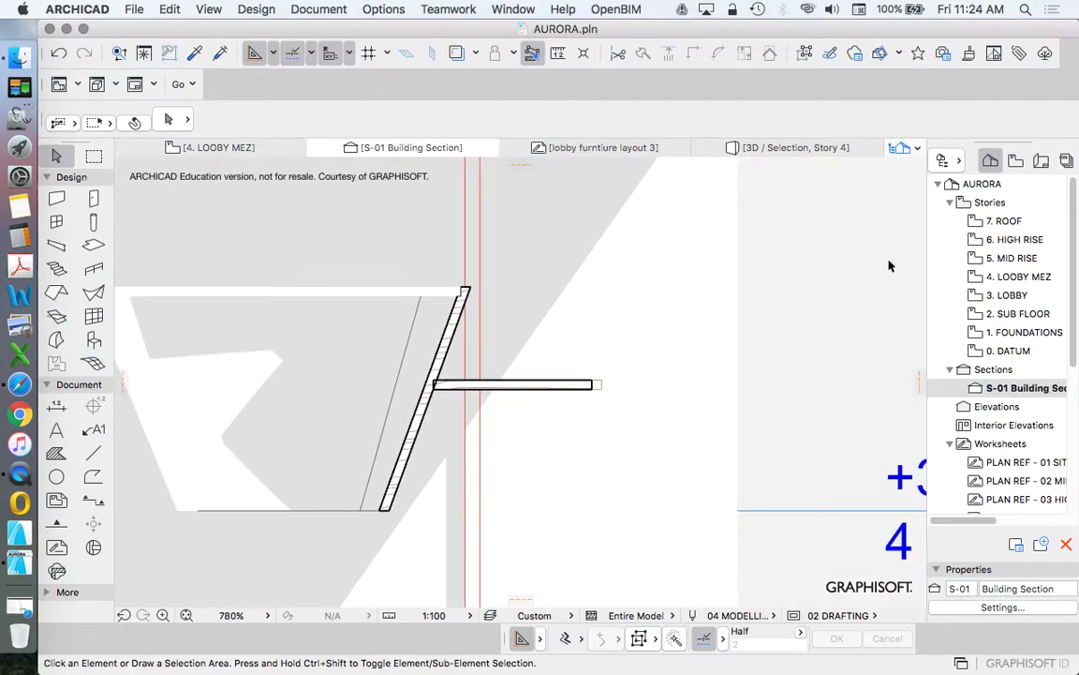
- Return to the 4. LOOBY MEZ plan and examine the tabletop mesh's outline where it passes beneath the counter
{"action": "left_click", "coordinate": [1003, 281]}
{"action": "double_click", "coordinate": [1002, 281]}
{"action": "scroll", "coordinate": [465, 388], "scroll_direction": "up", "scroll_amount": 5}
{"action": "left_click", "coordinate": [664, 331]}
{"action": "left_click", "coordinate": [658, 338]}
{"action": "scroll", "coordinate": [675, 275], "scroll_direction": "down", "scroll_amount": 5}
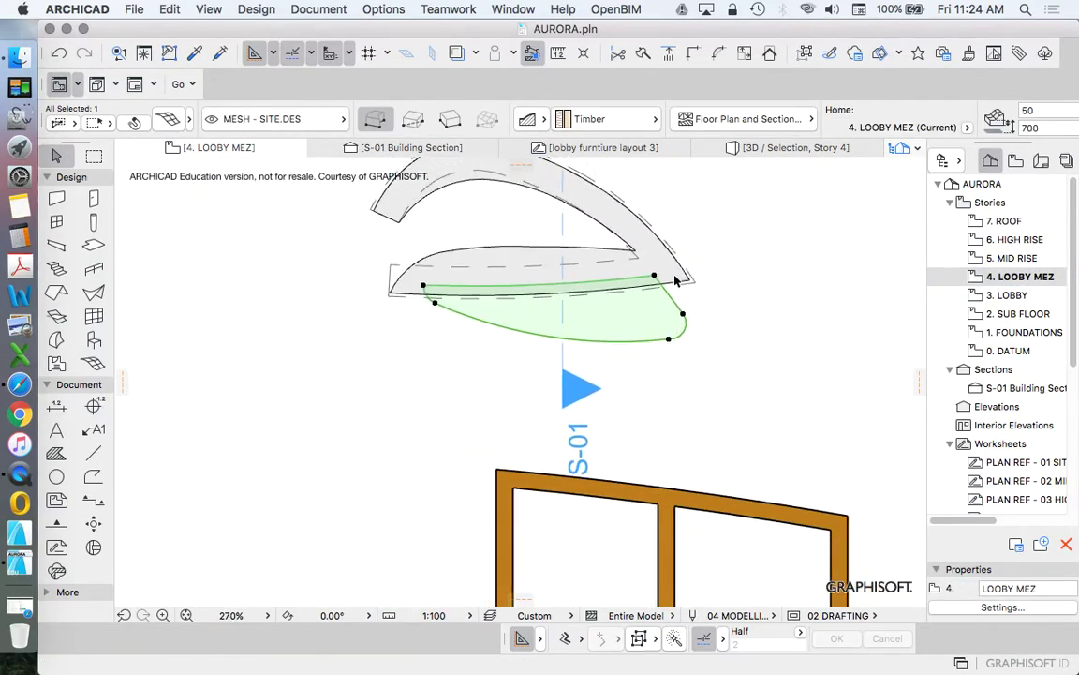
{"action": "left_click", "coordinate": [687, 250]}
{"action": "scroll", "coordinate": [623, 301], "scroll_direction": "up", "scroll_amount": 5}
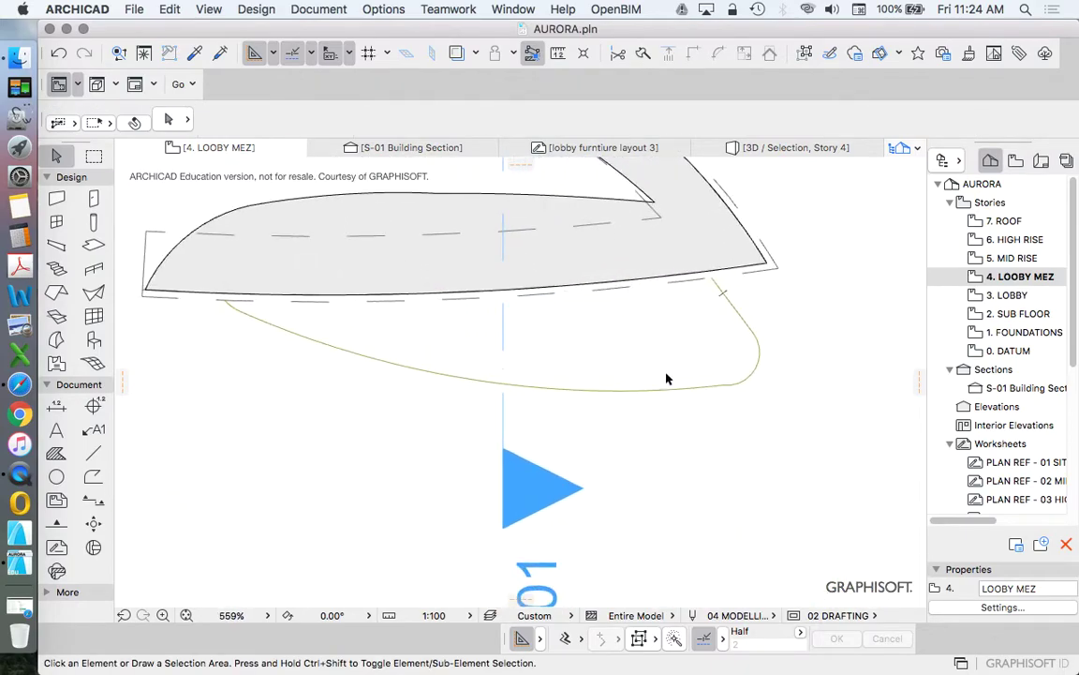
{"action": "scroll", "coordinate": [667, 379], "scroll_direction": "down", "scroll_amount": 4}
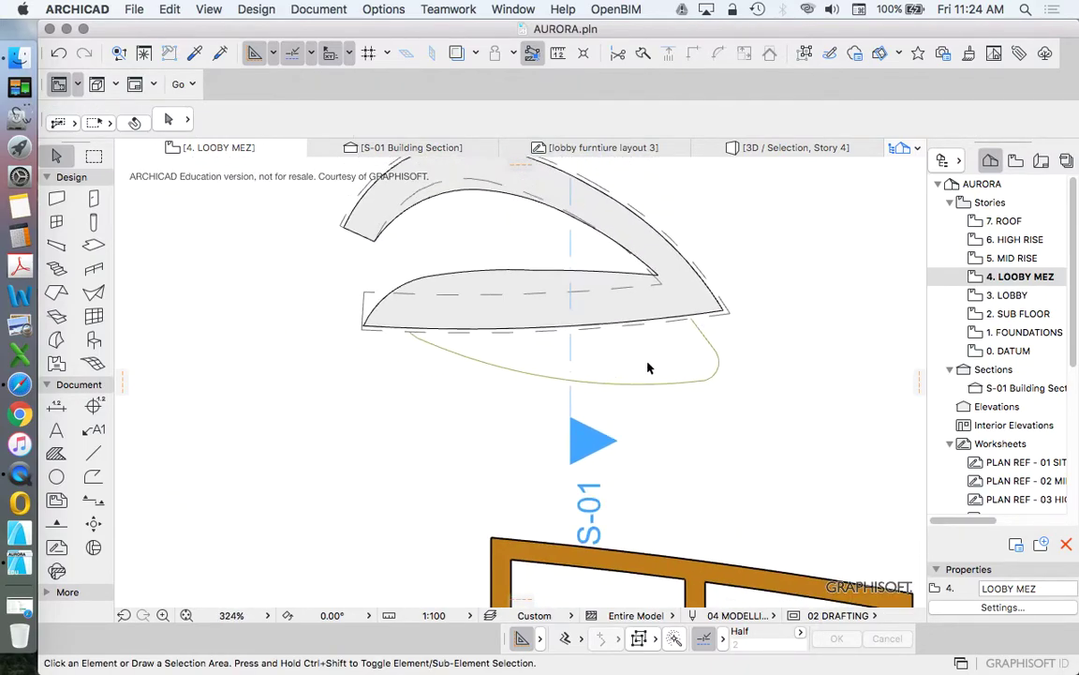
{"action": "scroll", "coordinate": [621, 366], "scroll_direction": "up", "scroll_amount": 2}
{"action": "left_click", "coordinate": [627, 395]}
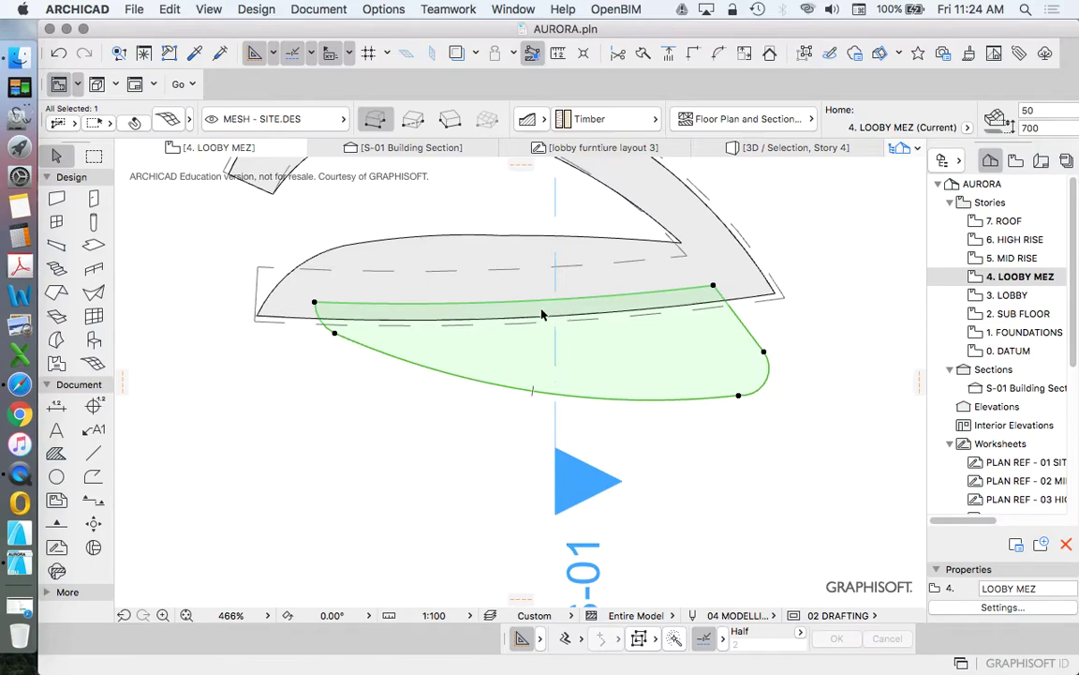
{"action": "scroll", "coordinate": [552, 314], "scroll_direction": "up", "scroll_amount": 1}
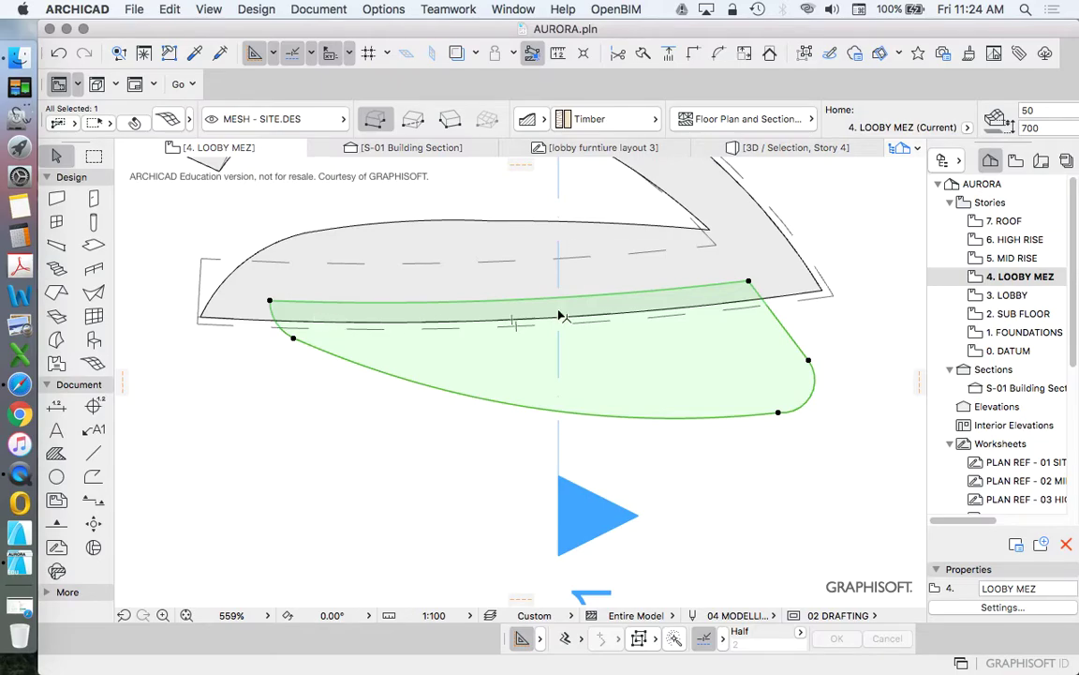
{"action": "left_click", "coordinate": [446, 429]}
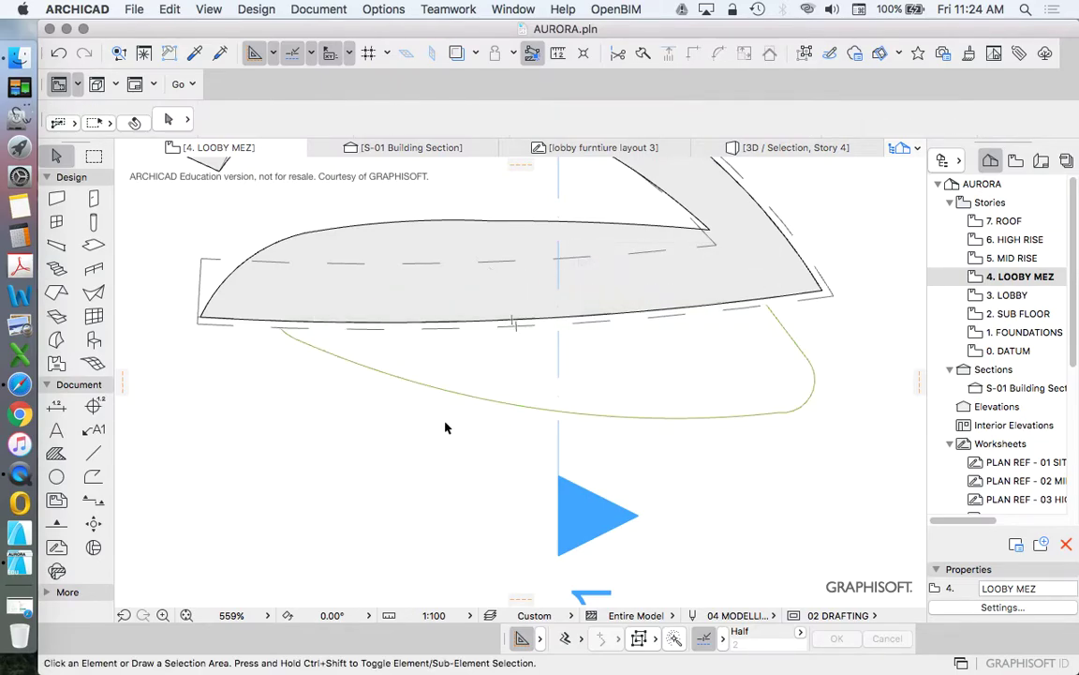
- Cut the tabletop mesh from the plan and paste it back in its original place
{"action": "left_click", "coordinate": [424, 388]}
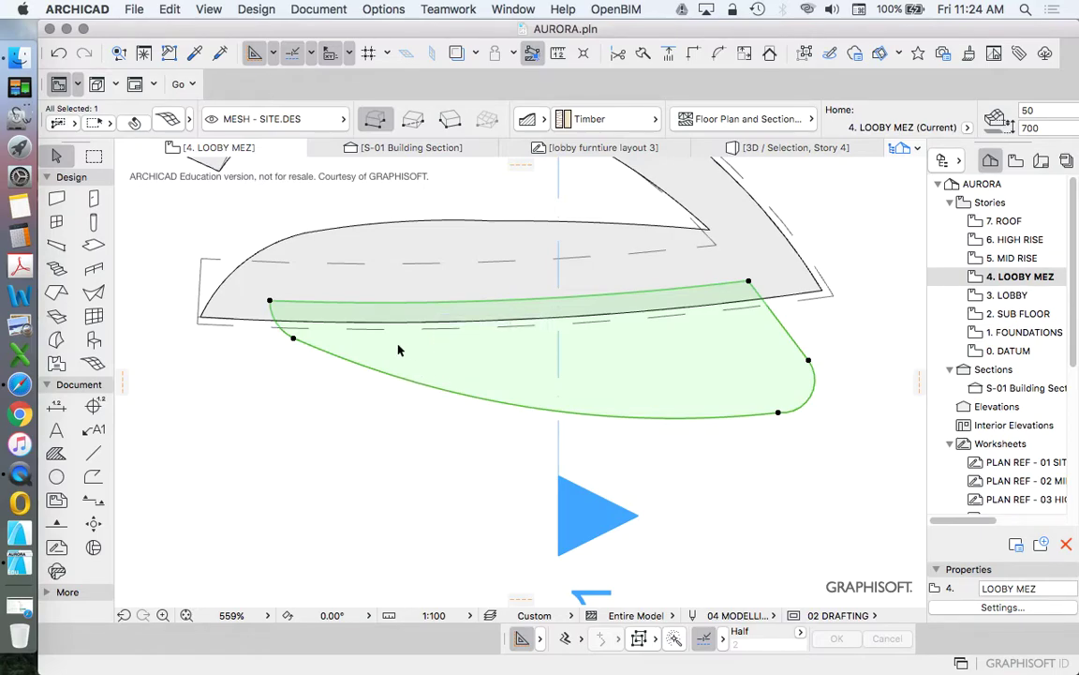
{"action": "right_click", "coordinate": [292, 377]}
{"action": "left_click_drag", "start_coordinate": [394, 534], "coordinate": [212, 371]}
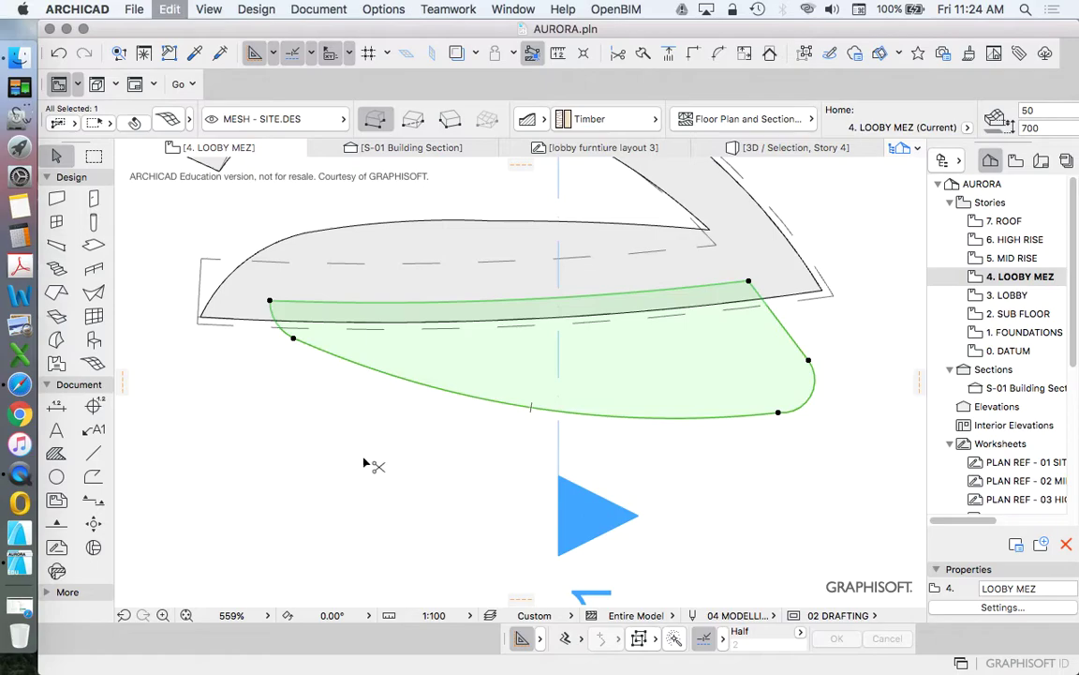
{"action": "key", "text": "super+x"}
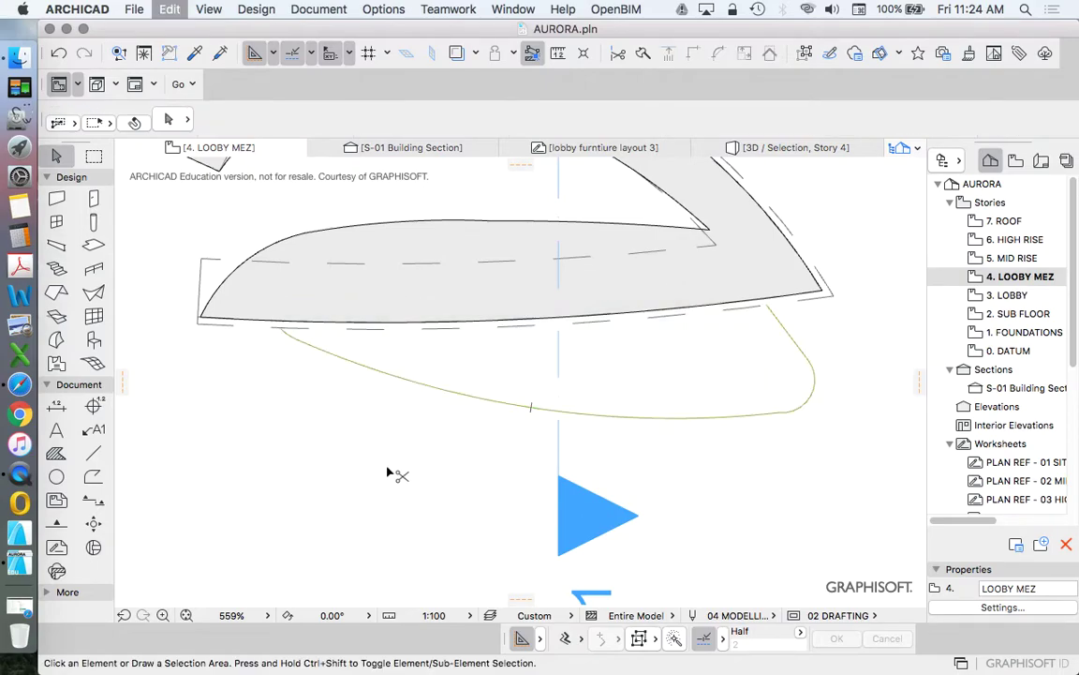
{"action": "key", "text": "super+v"}
{"action": "left_click", "coordinate": [365, 469]}
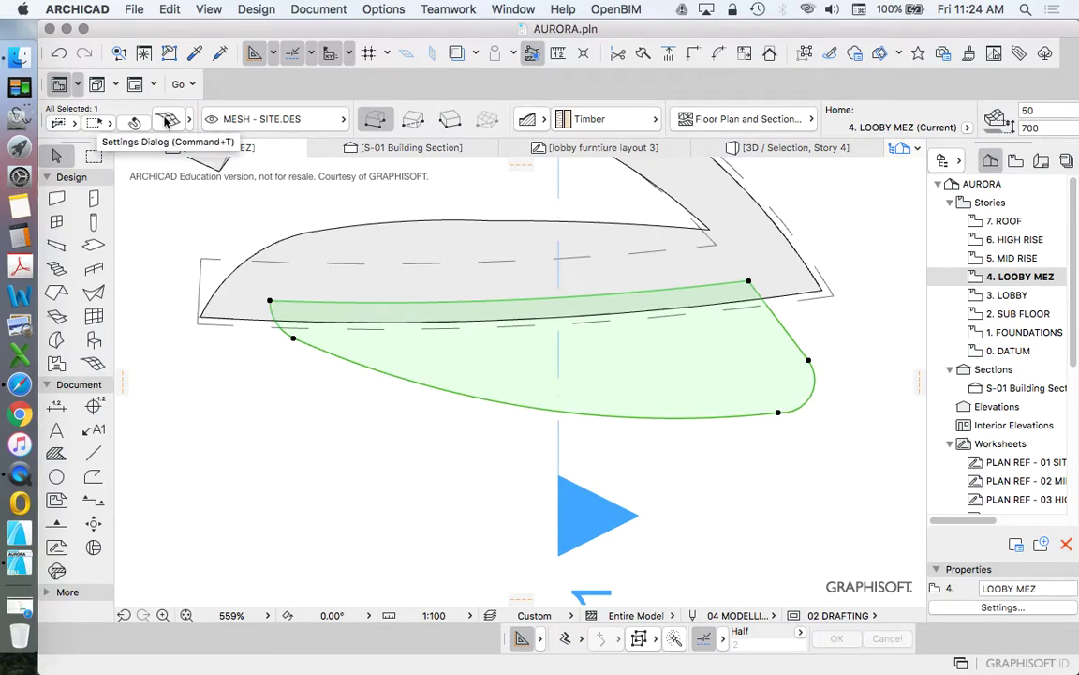
- Set the tabletop mesh's elevation above its home story to 600
{"action": "left_click", "coordinate": [168, 119]}
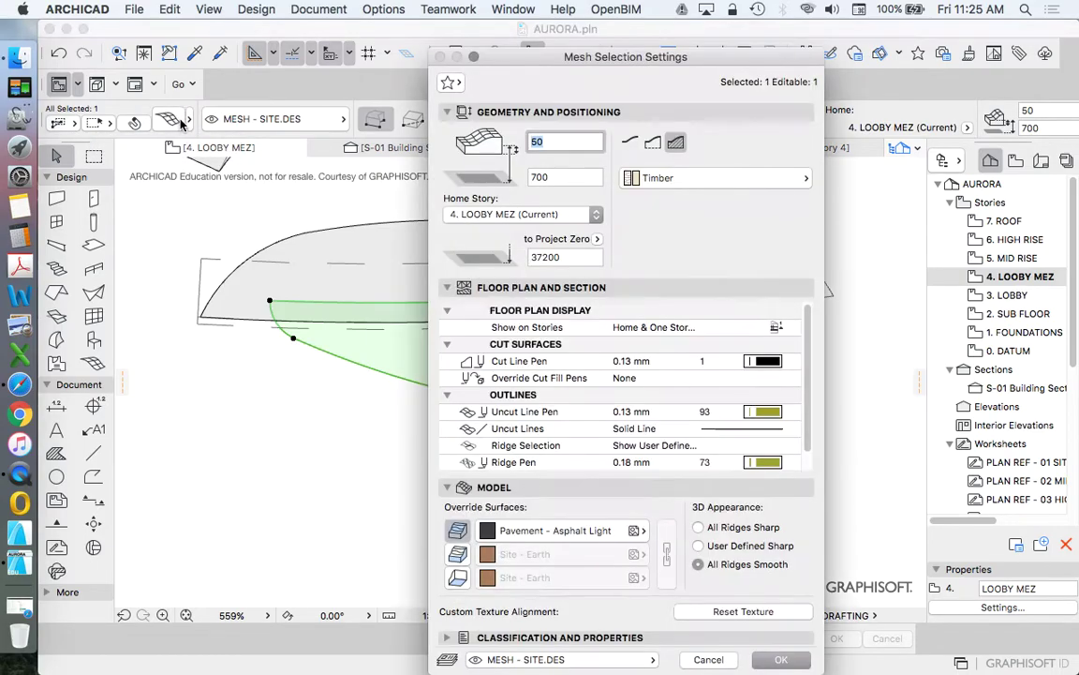
{"action": "left_click", "coordinate": [552, 178]}
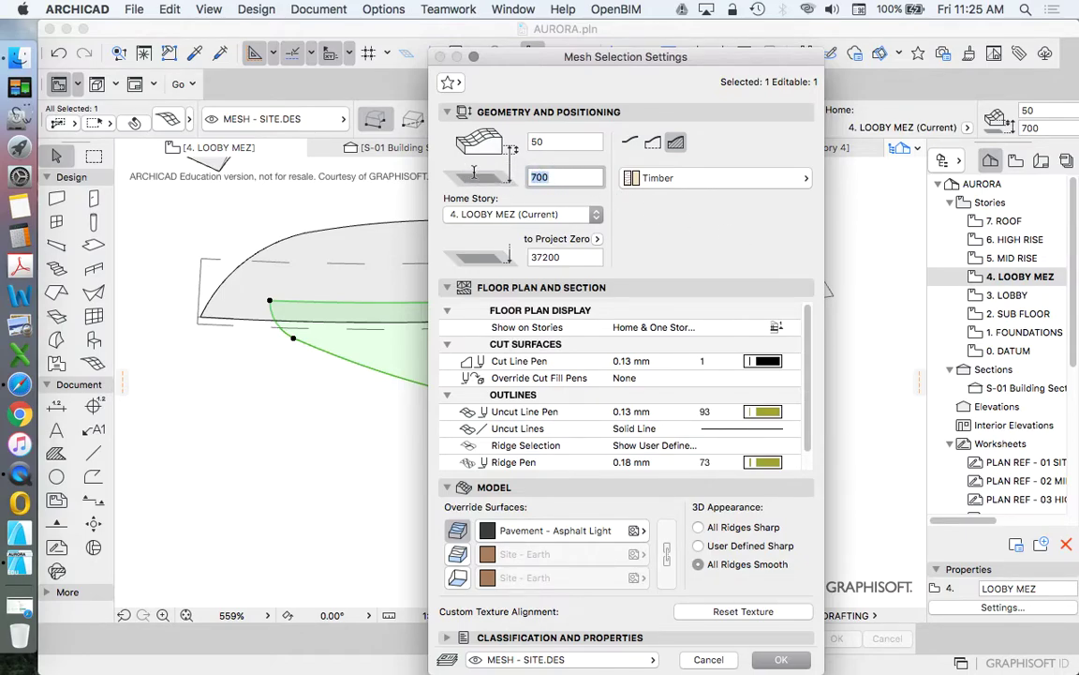
{"action": "key", "text": "Return"}
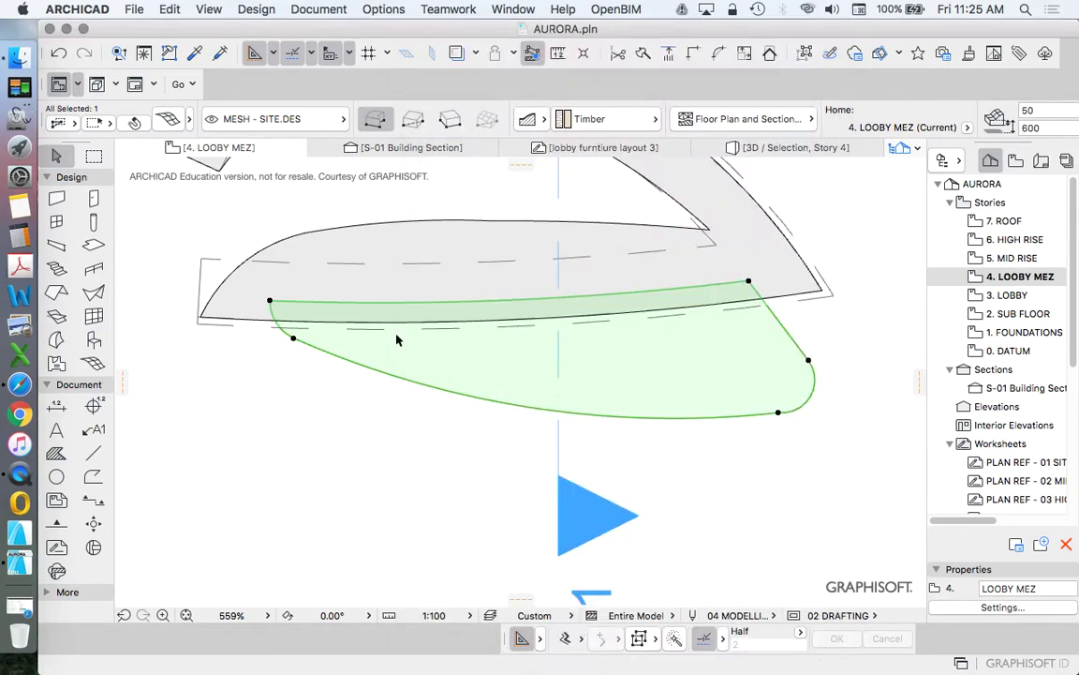
- Change the tabletop mesh's construction from solid to surface only and recheck its settings
{"action": "left_click", "coordinate": [385, 445]}
{"action": "left_click", "coordinate": [414, 359]}
{"action": "left_click", "coordinate": [165, 120]}
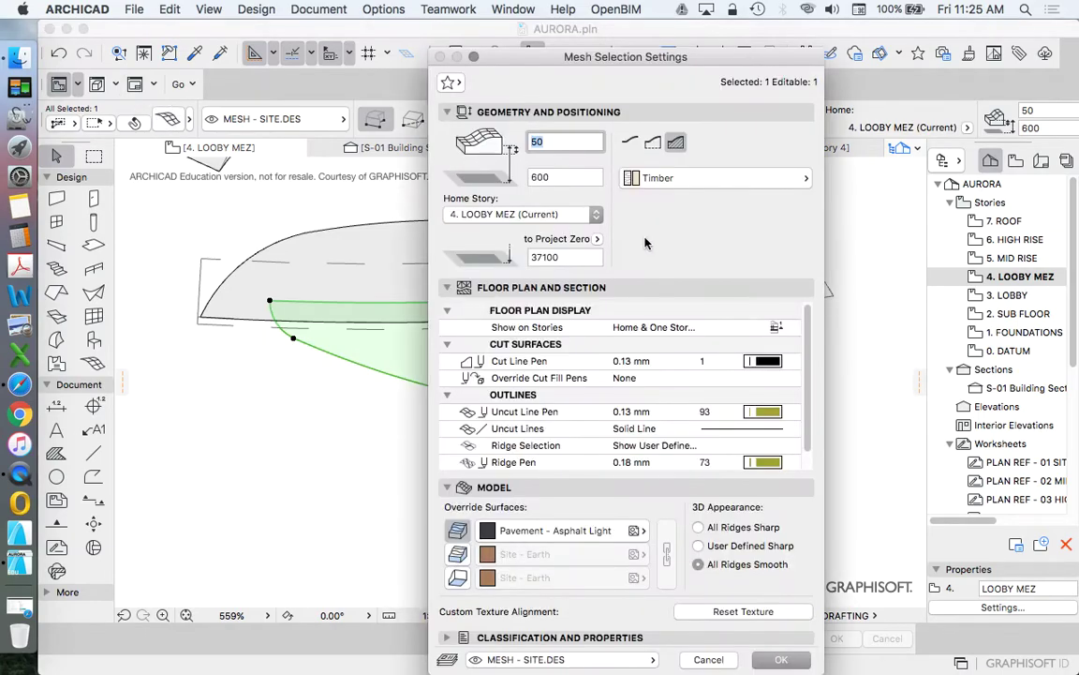
{"action": "left_click", "coordinate": [630, 146]}
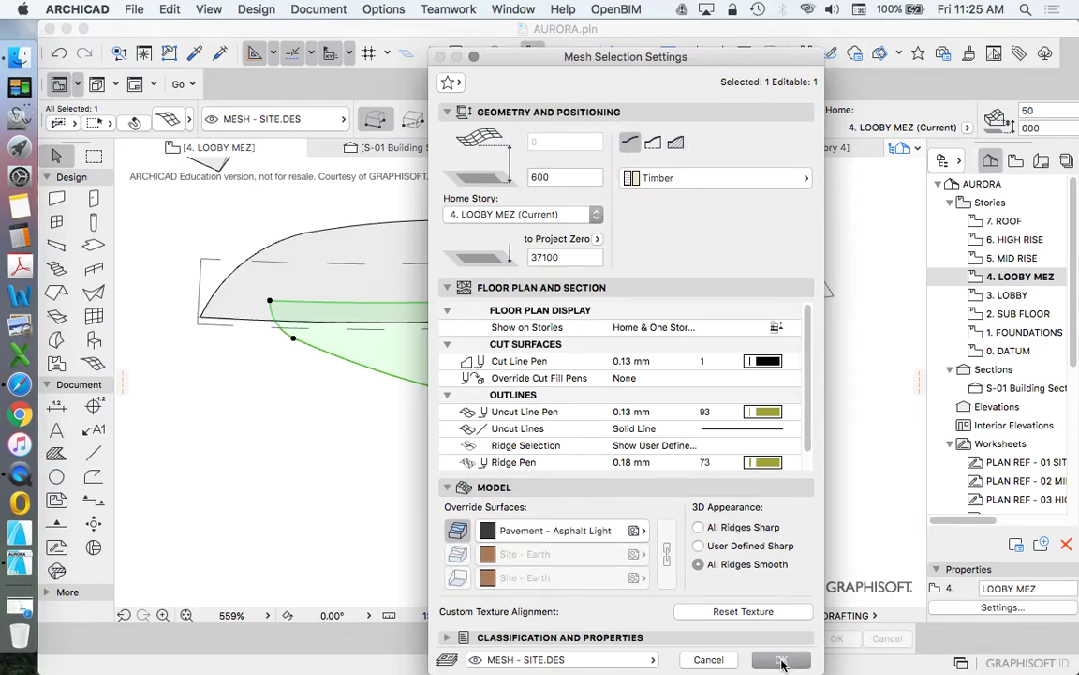
{"action": "left_click", "coordinate": [774, 661]}
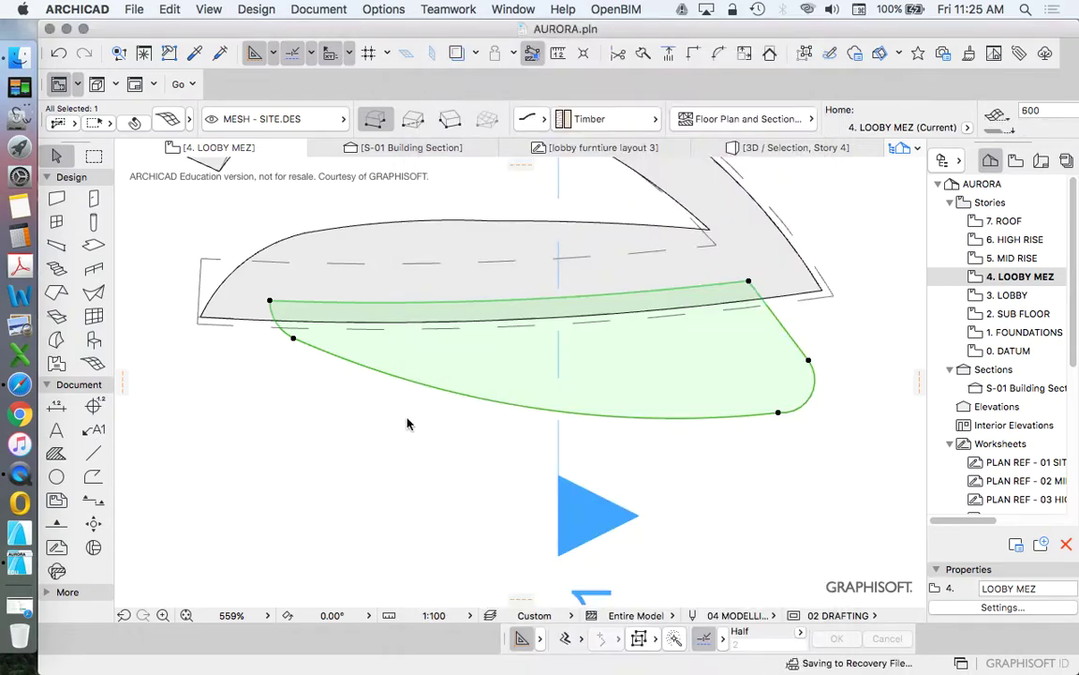
{"action": "left_click", "coordinate": [492, 447]}
{"action": "left_click", "coordinate": [480, 400]}
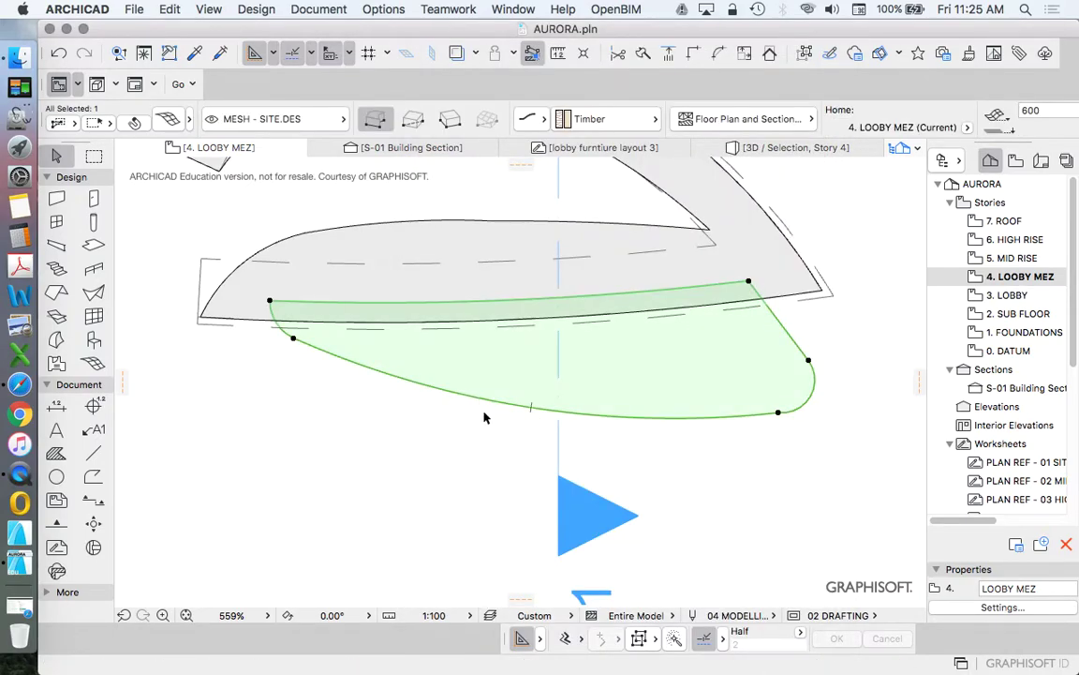
{"action": "left_click", "coordinate": [150, 123]}
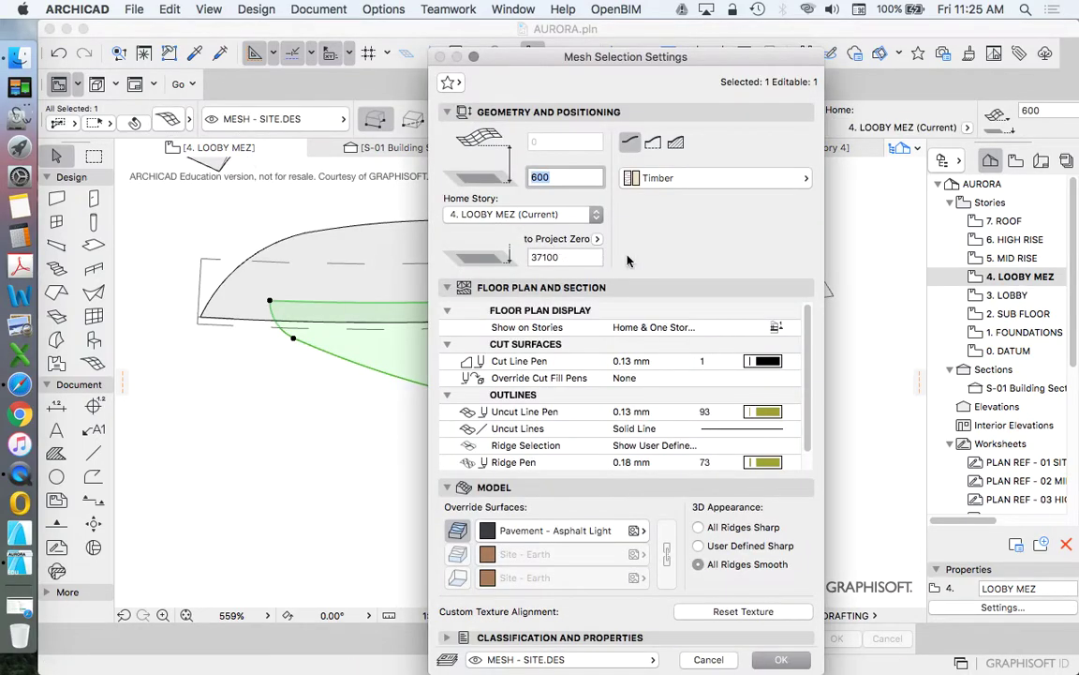
{"action": "left_click", "coordinate": [765, 660]}
{"action": "left_click", "coordinate": [504, 500]}
- Select all the counter elements, the tabletop mesh and the S-01 section marker in plan and show them in 3D
{"action": "scroll", "coordinate": [526, 437], "scroll_direction": "down", "scroll_amount": 5}
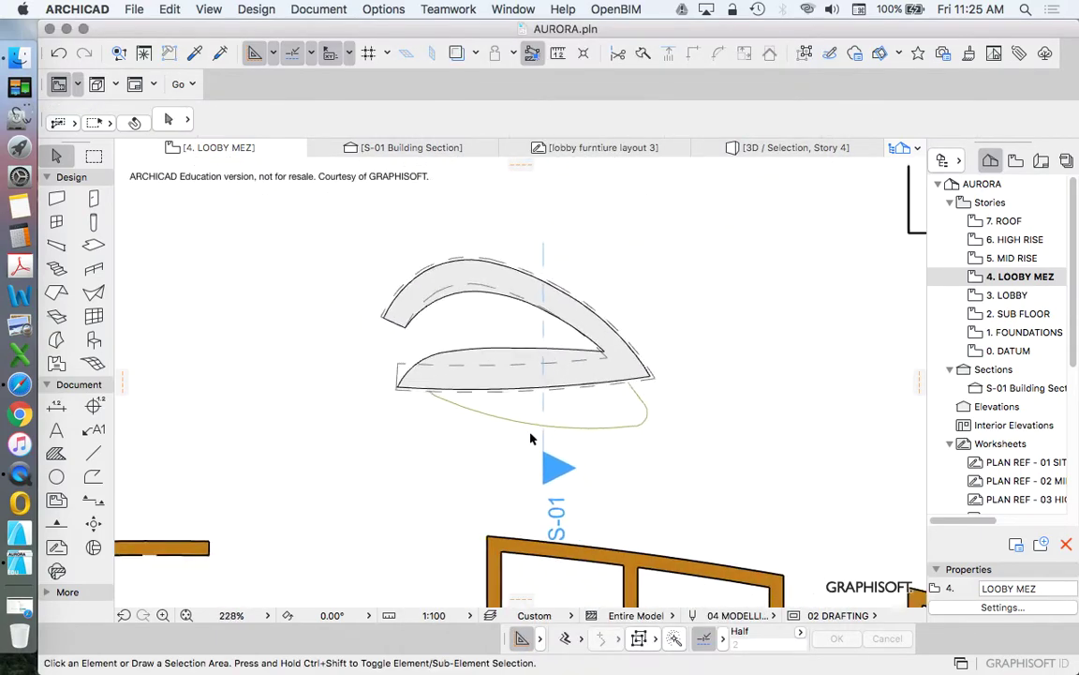
{"action": "left_click", "coordinate": [552, 467]}
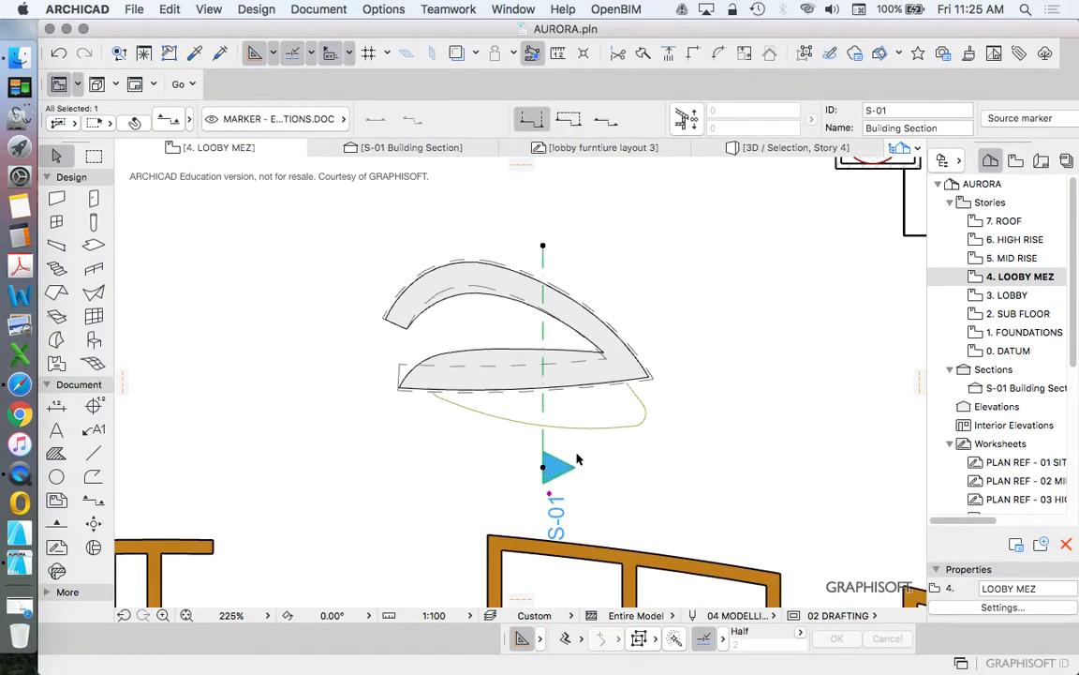
{"action": "left_click", "coordinate": [349, 313]}
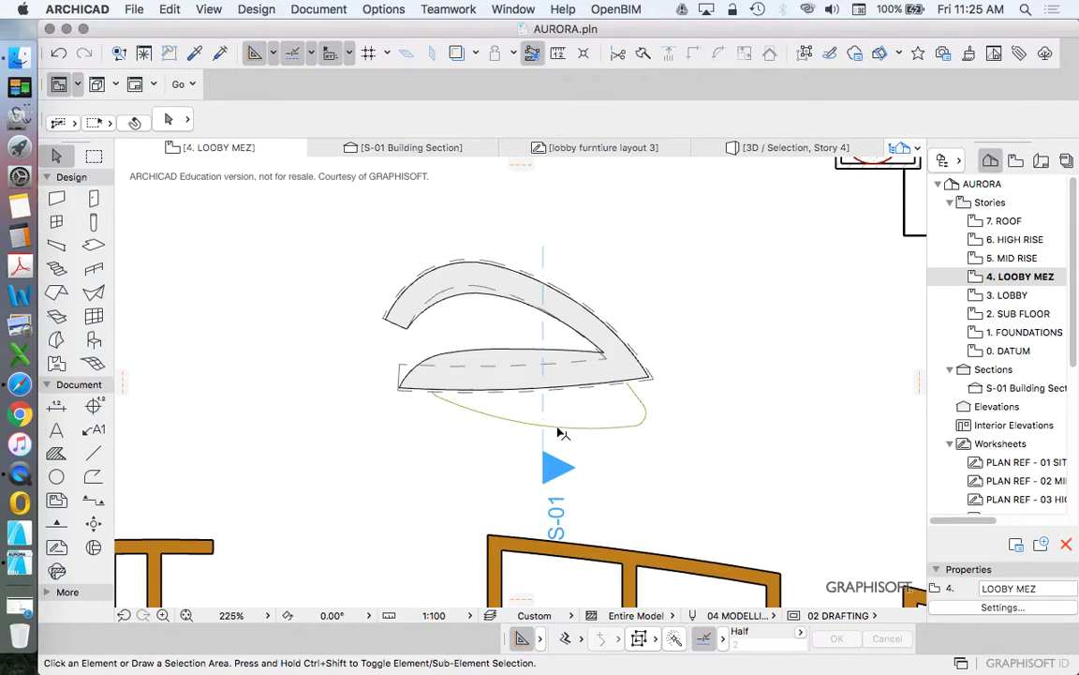
{"action": "left_click", "coordinate": [315, 192]}
{"action": "left_click", "coordinate": [691, 458]}
{"action": "right_click", "coordinate": [702, 300]}
{"action": "left_click", "coordinate": [823, 582]}
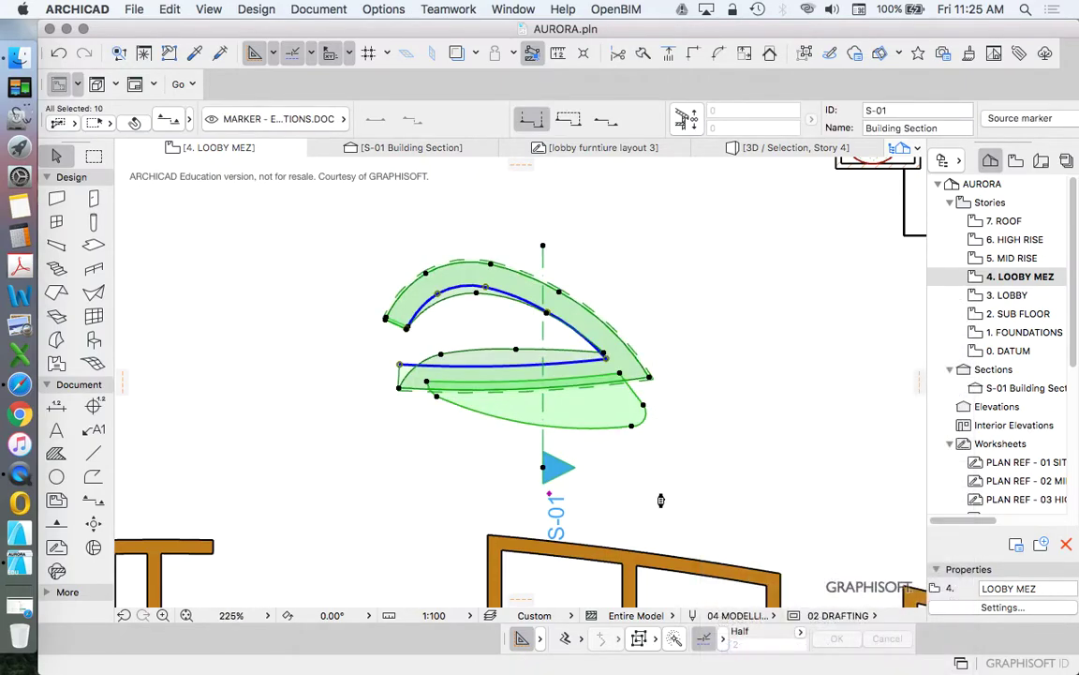
- Examine from several 3D angles how the surface-only mesh sits below the tabletop beside the sloping wall
{"action": "scroll", "coordinate": [476, 498], "scroll_direction": "up", "scroll_amount": 8}
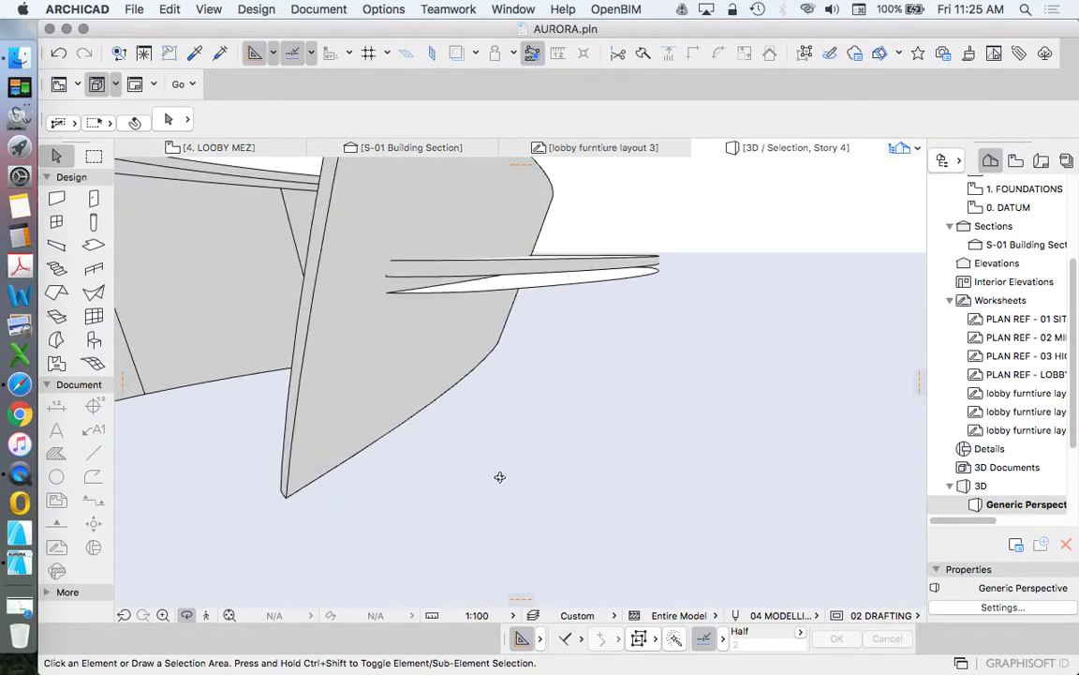
{"action": "left_click_drag", "start_coordinate": [503, 480], "coordinate": [469, 473]}
{"action": "middle_click_drag", "start_coordinate": [469, 473], "coordinate": [569, 354], "text": "shift"}
{"action": "scroll", "coordinate": [509, 361], "scroll_direction": "down", "scroll_amount": 10}
{"action": "middle_click_drag", "start_coordinate": [619, 404], "coordinate": [710, 385], "text": "shift"}
{"action": "scroll", "coordinate": [547, 368], "scroll_direction": "up", "scroll_amount": 5}
{"action": "scroll", "coordinate": [565, 356], "scroll_direction": "up", "scroll_amount": 3}
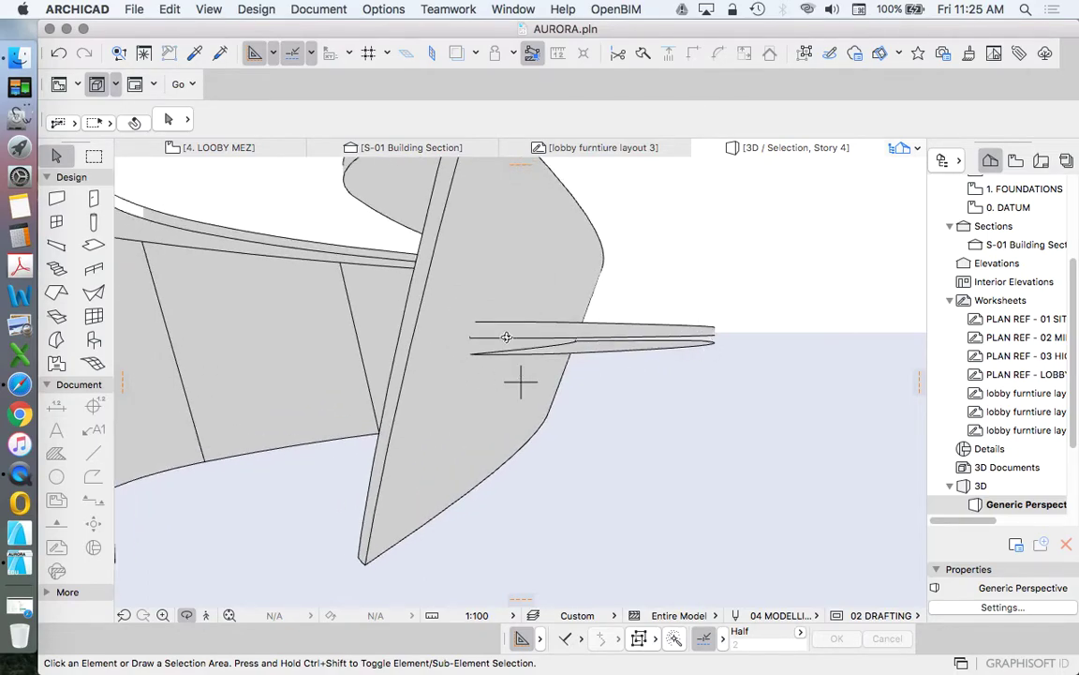
{"action": "scroll", "coordinate": [516, 354], "scroll_direction": "down", "scroll_amount": 5}
{"action": "scroll", "coordinate": [519, 366], "scroll_direction": "up", "scroll_amount": 5}
{"action": "scroll", "coordinate": [562, 361], "scroll_direction": "down", "scroll_amount": 5}
{"action": "scroll", "coordinate": [581, 357], "scroll_direction": "down", "scroll_amount": 2}
{"action": "left_click", "coordinate": [567, 352]}
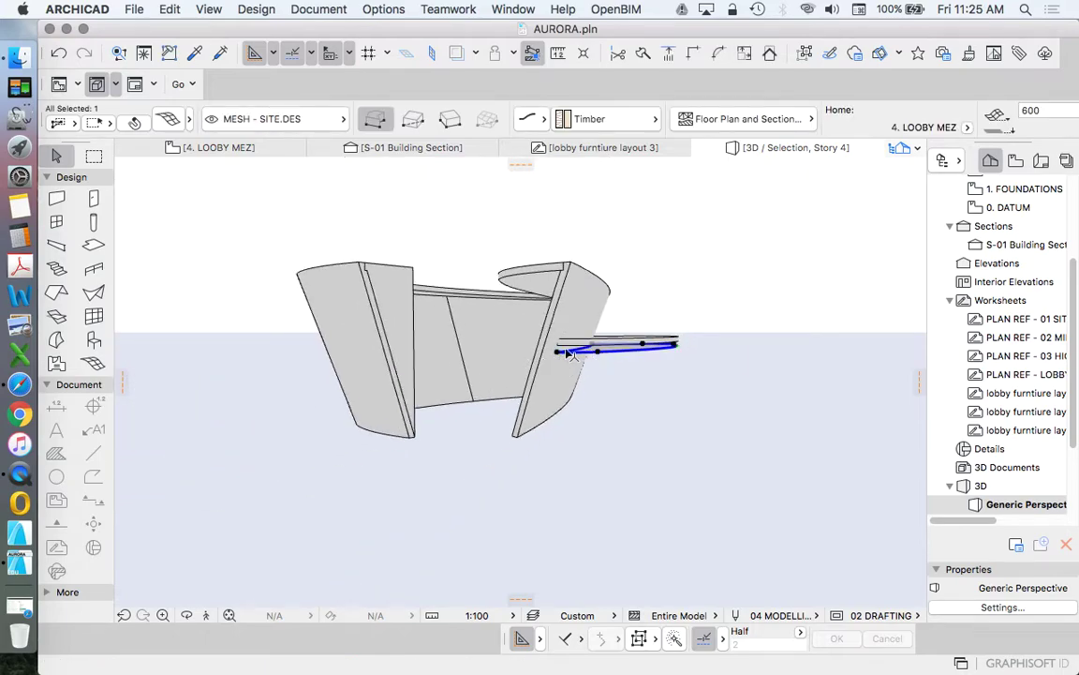
{"action": "left_click", "coordinate": [846, 287]}
- Open the S-01 Building Section and use the Line tool to measure the gap between the lower mesh surface's end and the sloping wall
{"action": "double_click", "coordinate": [1011, 247]}
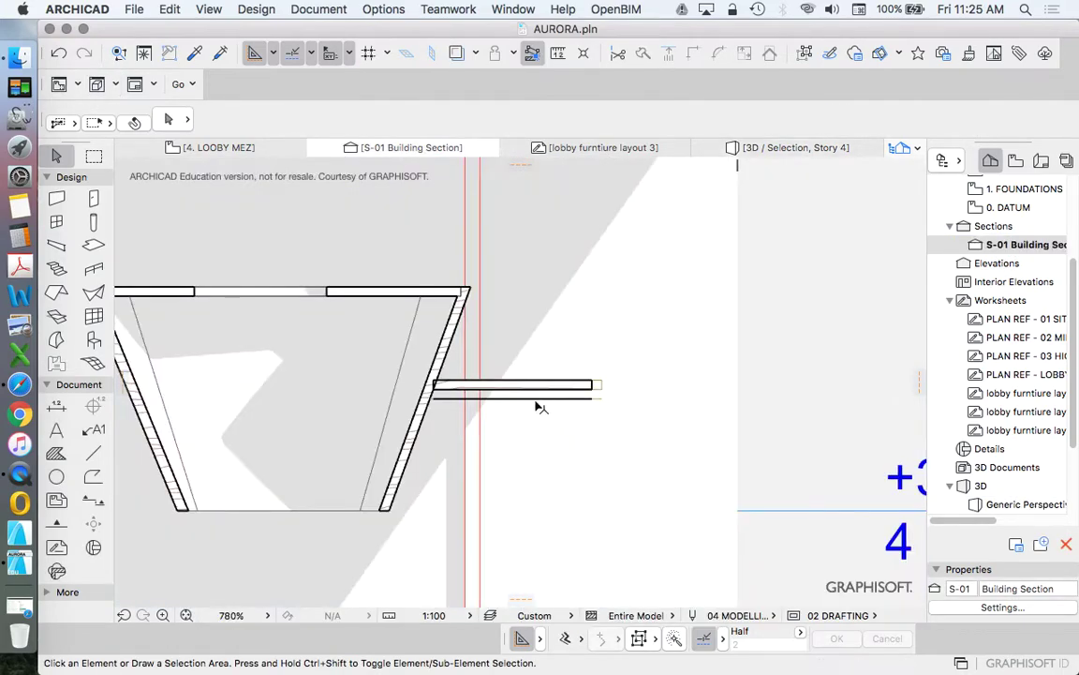
{"action": "scroll", "coordinate": [522, 413], "scroll_direction": "up", "scroll_amount": 10}
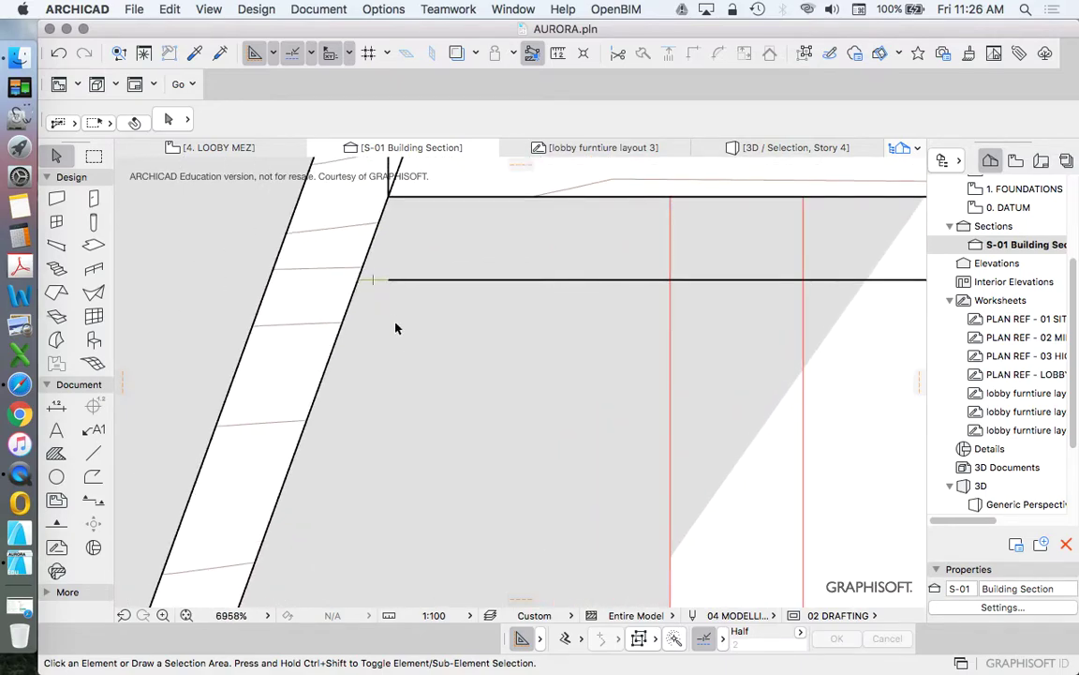
{"action": "scroll", "coordinate": [395, 328], "scroll_direction": "down", "scroll_amount": 6}
{"action": "left_click", "coordinate": [94, 455]}
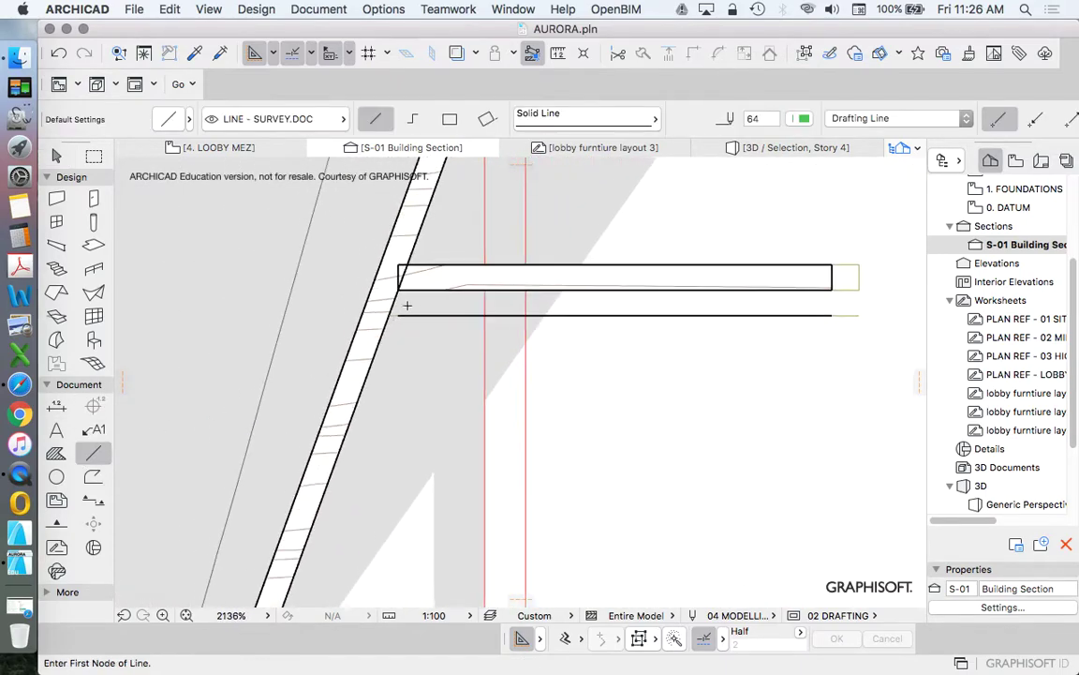
{"action": "scroll", "coordinate": [374, 324], "scroll_direction": "up", "scroll_amount": 5}
{"action": "left_click", "coordinate": [372, 335]}
{"action": "key", "text": "Escape"}
{"action": "scroll", "coordinate": [365, 341], "scroll_direction": "up", "scroll_amount": 5}
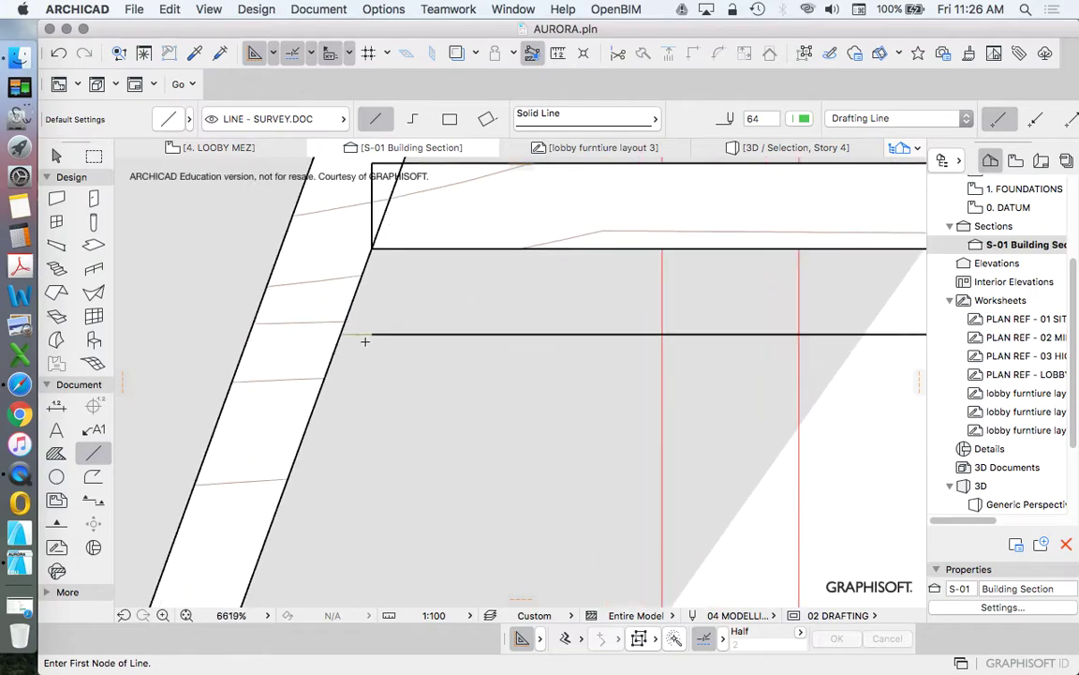
{"action": "left_click", "coordinate": [383, 317]}
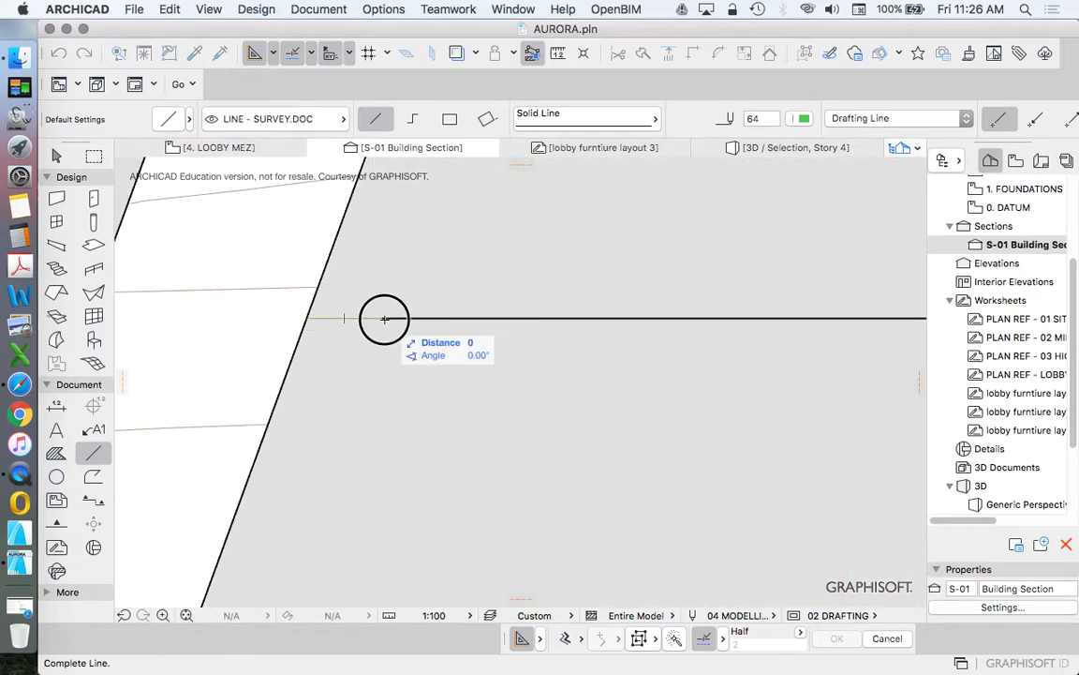
{"action": "left_click", "coordinate": [311, 318]}
{"action": "key", "text": "Escape"}
{"action": "scroll", "coordinate": [598, 301], "scroll_direction": "down", "scroll_amount": 5}
{"action": "scroll", "coordinate": [1040, 276], "scroll_direction": "up", "scroll_amount": 5}
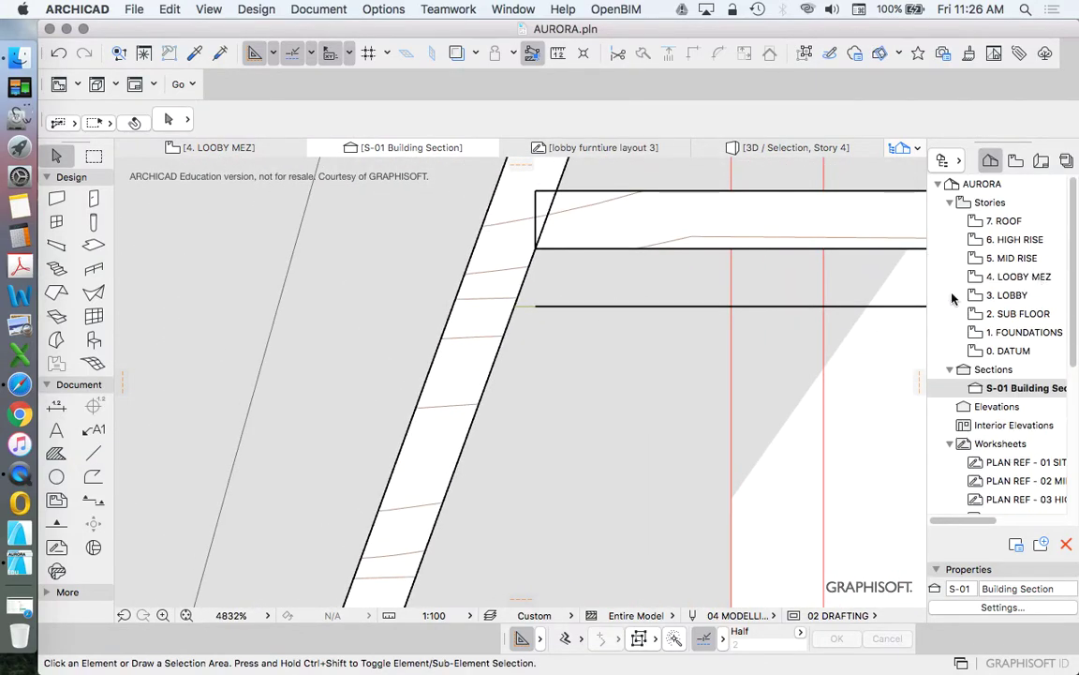
- In the 4. LOOBY MEZ plan, offset the tabletop mesh's curved back edge beneath the counter by 20 mm
{"action": "scroll", "coordinate": [701, 311], "scroll_direction": "down", "scroll_amount": 5}
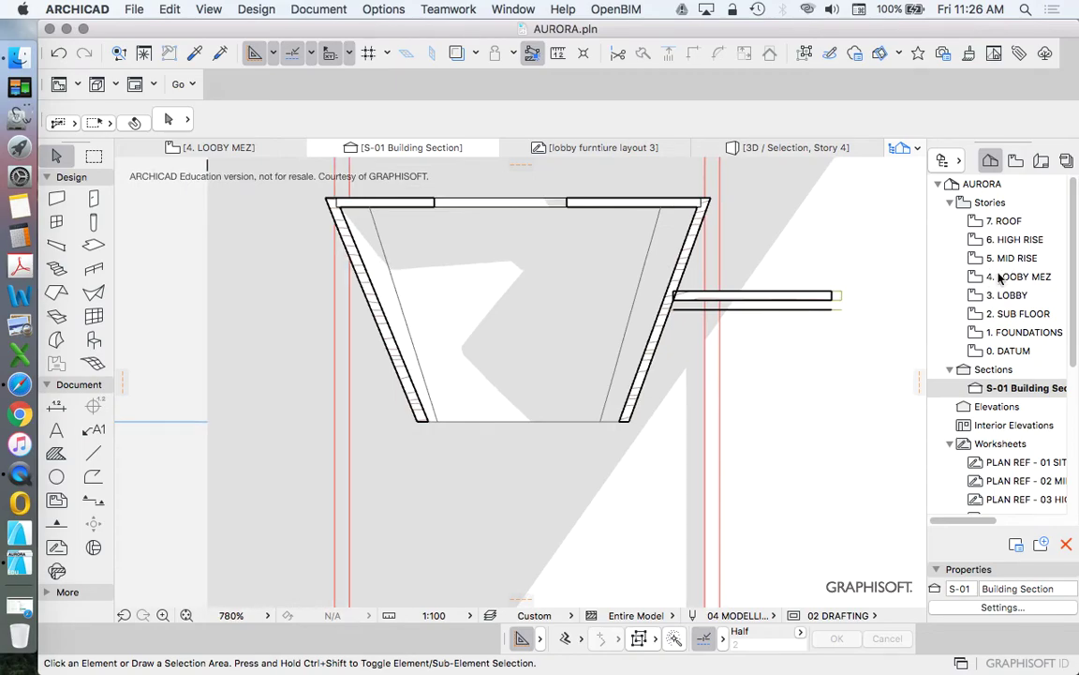
{"action": "double_click", "coordinate": [1001, 278]}
{"action": "key", "text": "Escape"}
{"action": "left_click", "coordinate": [477, 416]}
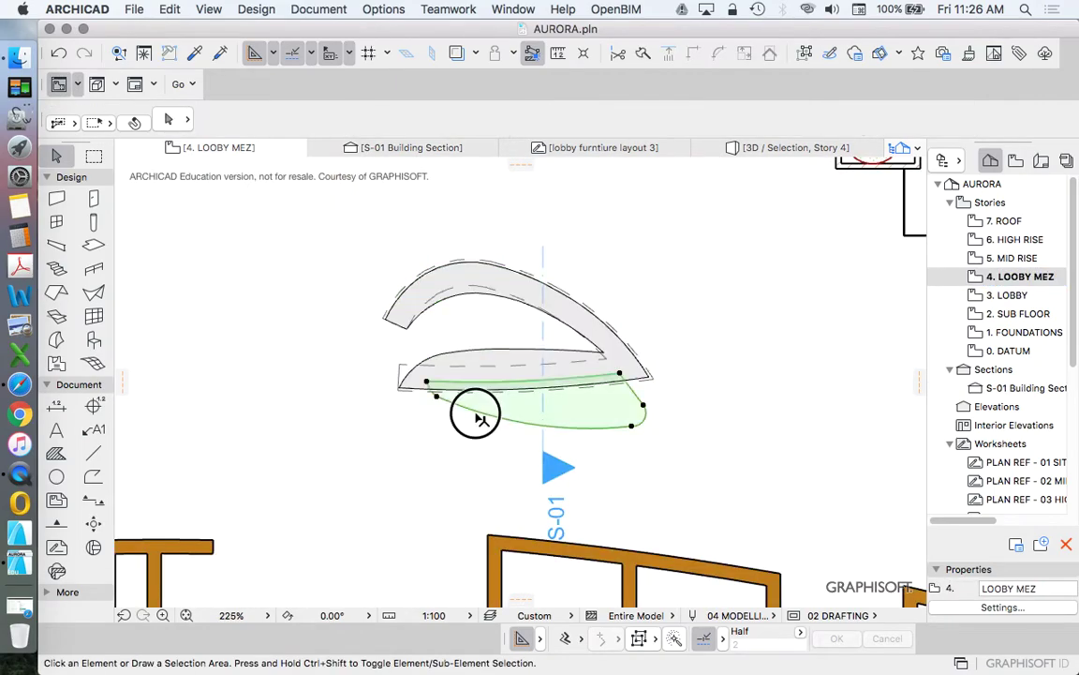
{"action": "scroll", "coordinate": [487, 404], "scroll_direction": "up", "scroll_amount": 5}
{"action": "left_click", "coordinate": [475, 347]}
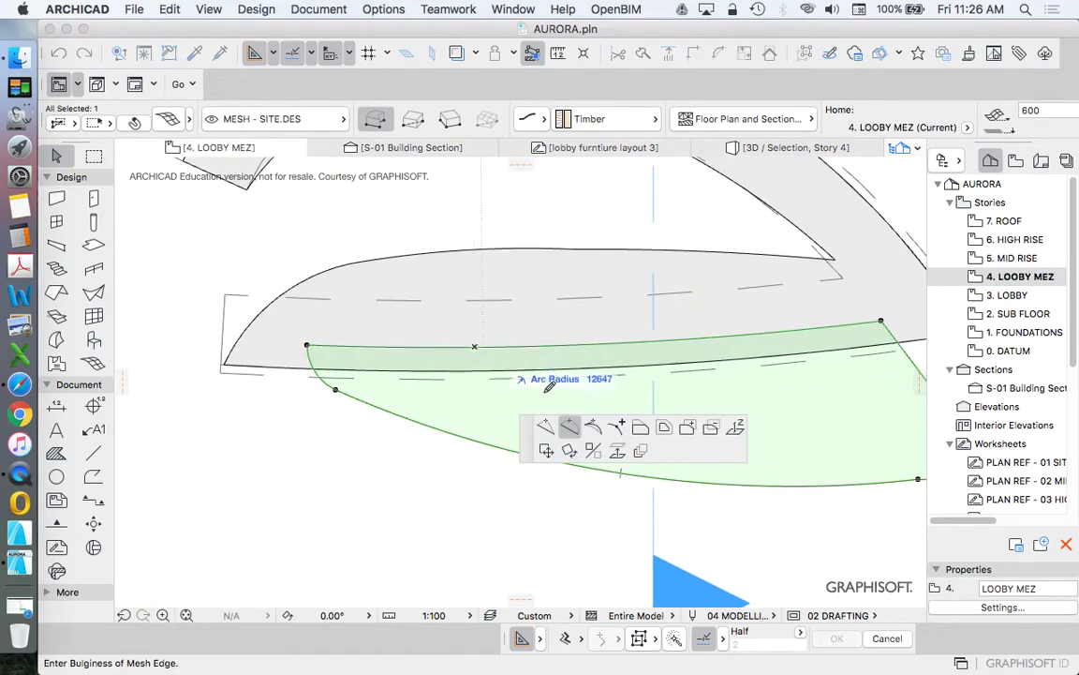
{"action": "left_click", "coordinate": [642, 430]}
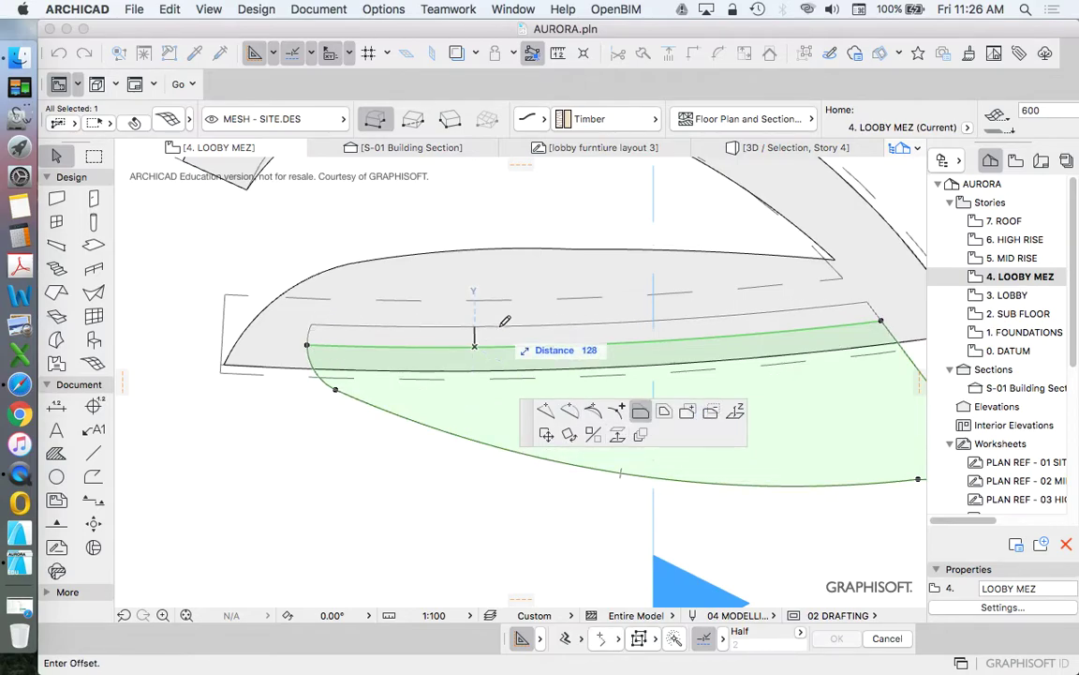
{"action": "type", "text": "20"}
{"action": "key", "text": "Return"}
{"action": "key", "text": "Escape"}
- Reselect the tabletop mesh in plan and look at its display order options
{"action": "scroll", "coordinate": [451, 333], "scroll_direction": "down", "scroll_amount": 5}
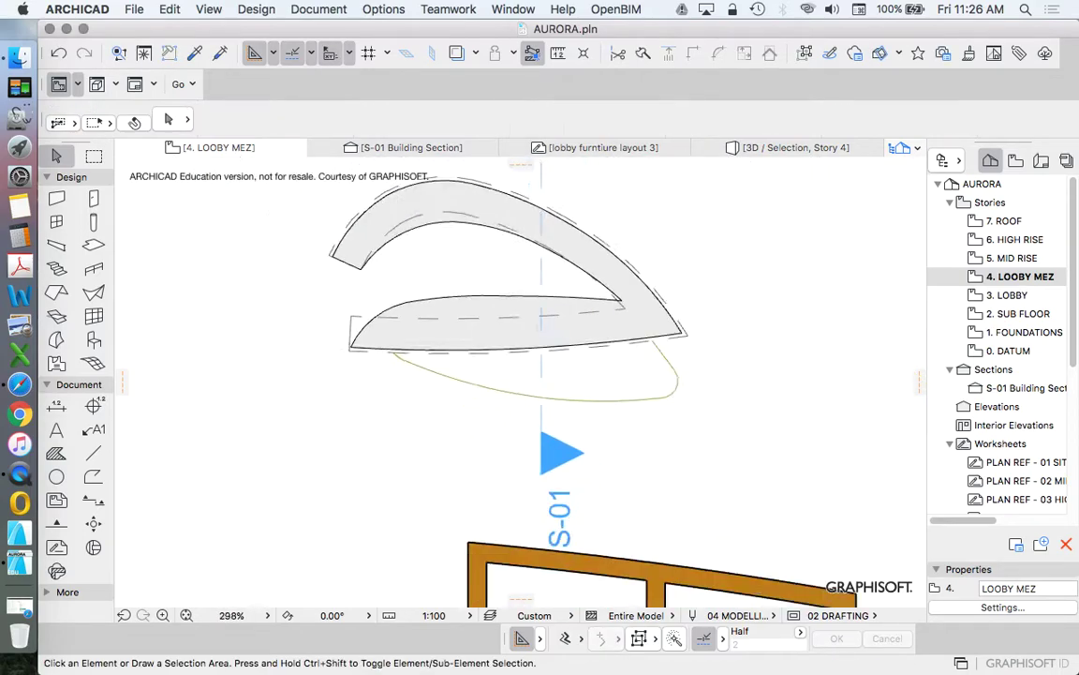
{"action": "scroll", "coordinate": [453, 333], "scroll_direction": "down", "scroll_amount": 2}
{"action": "scroll", "coordinate": [537, 371], "scroll_direction": "up", "scroll_amount": 6}
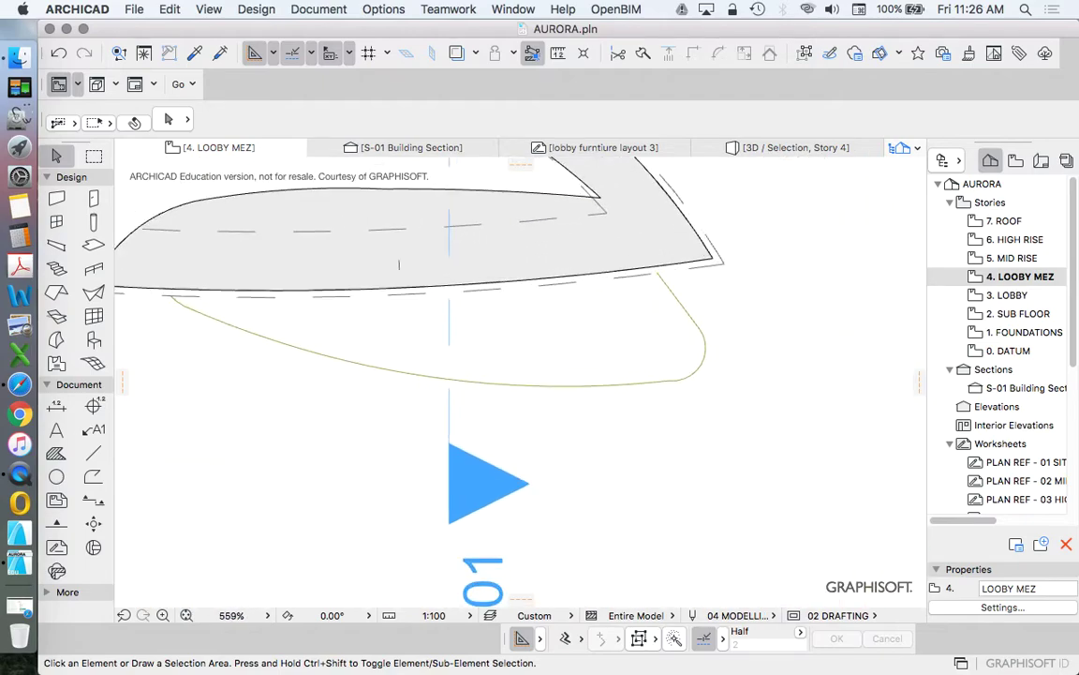
{"action": "left_click", "coordinate": [538, 383]}
{"action": "scroll", "coordinate": [245, 331], "scroll_direction": "up", "scroll_amount": 2}
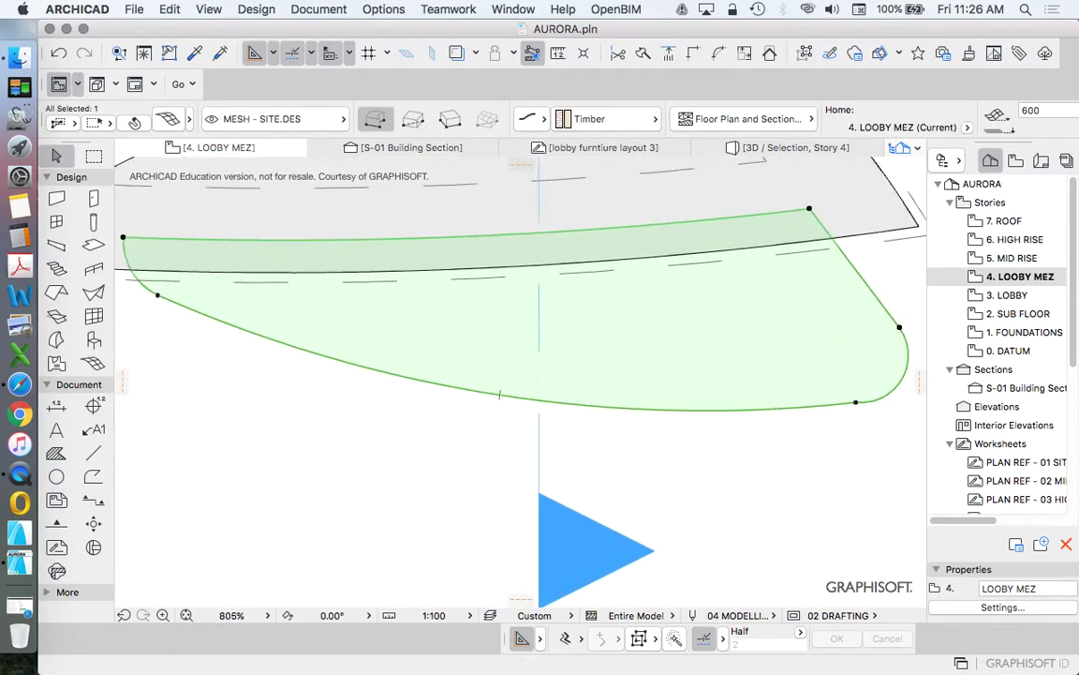
{"action": "scroll", "coordinate": [470, 405], "scroll_direction": "down", "scroll_amount": 4}
{"action": "right_click", "coordinate": [391, 413]}
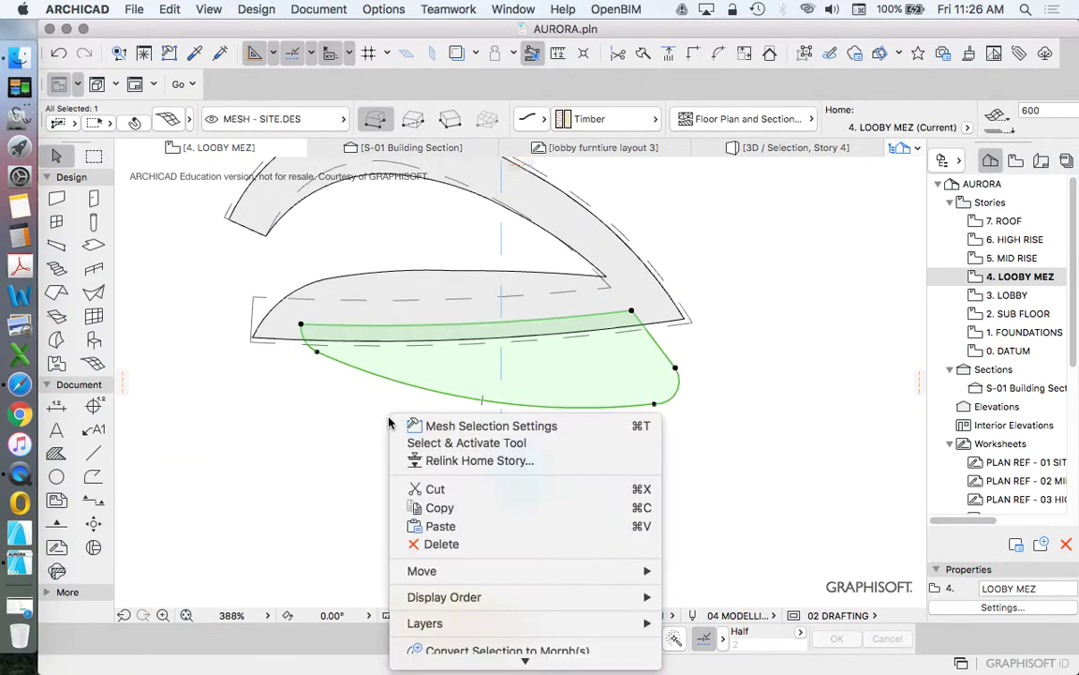
{"action": "left_click", "coordinate": [488, 599]}
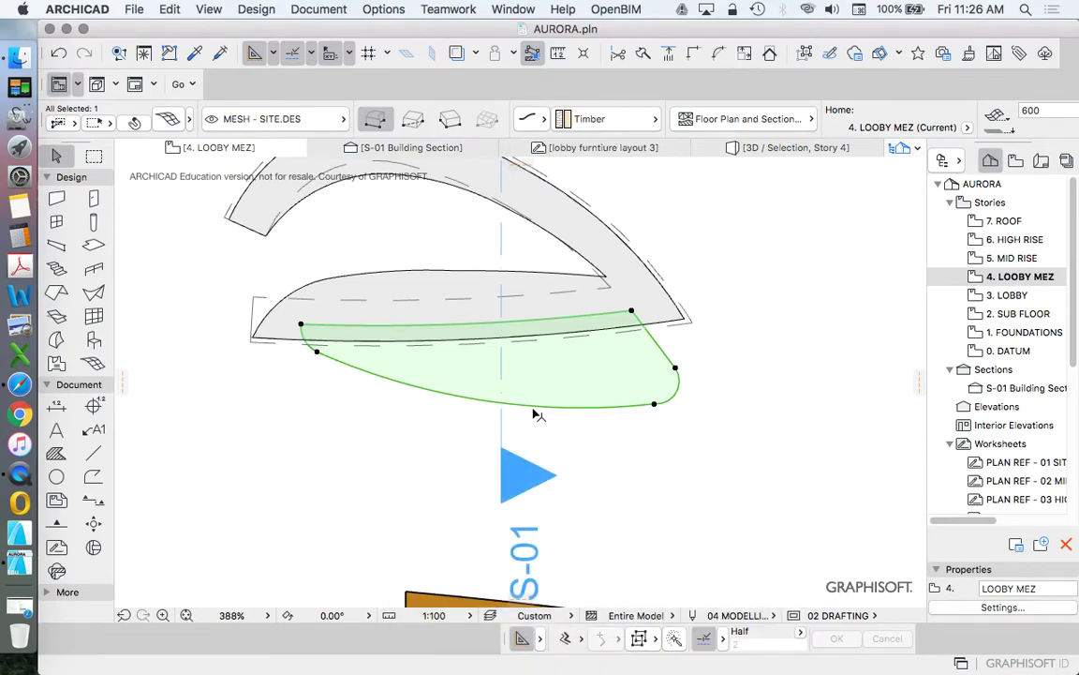
{"action": "left_click", "coordinate": [713, 421]}
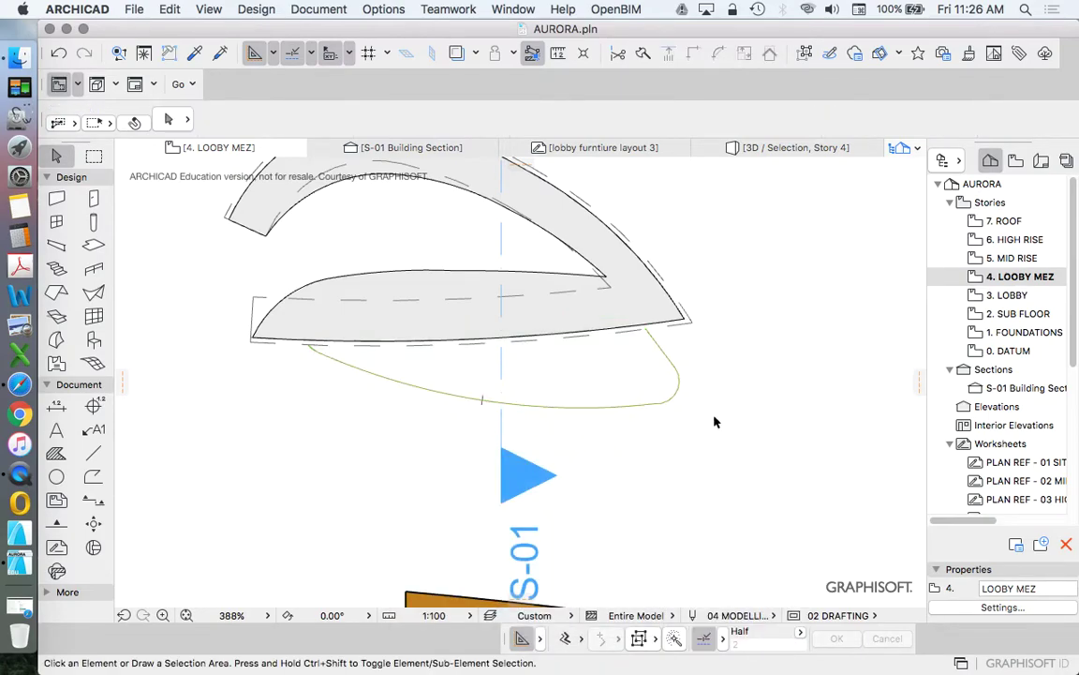
- Reselect the whole counter with the edited tabletop mesh and bring the selection up in the 3D view
{"action": "right_click", "coordinate": [786, 414]}
{"action": "left_click", "coordinate": [742, 453]}
{"action": "scroll", "coordinate": [742, 452], "scroll_direction": "down", "scroll_amount": 4}
{"action": "left_click", "coordinate": [474, 273]}
{"action": "left_click_drag", "start_coordinate": [474, 273], "coordinate": [746, 451]}
{"action": "right_click", "coordinate": [780, 339]}
{"action": "left_click", "coordinate": [855, 625]}
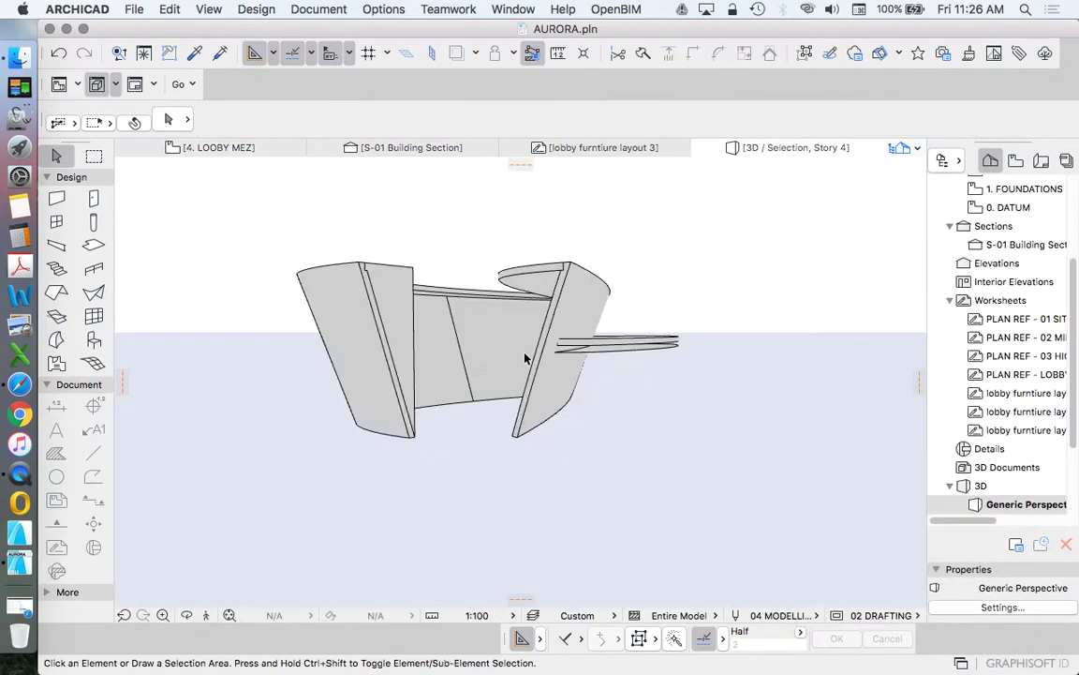
- Select the lower tabletop mesh in 3D and try to raise its front edge node's elevation by 50 mm
{"action": "scroll", "coordinate": [656, 328], "scroll_direction": "up", "scroll_amount": 3}
{"action": "left_click", "coordinate": [594, 386]}
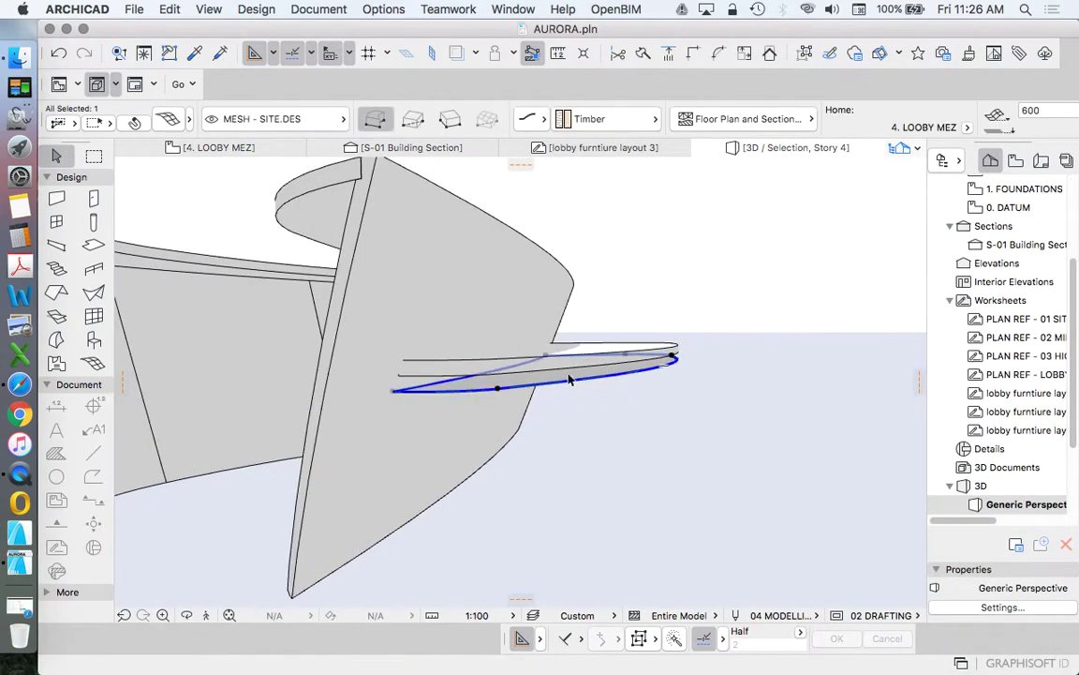
{"action": "scroll", "coordinate": [473, 398], "scroll_direction": "up", "scroll_amount": 2}
{"action": "left_click", "coordinate": [494, 389]}
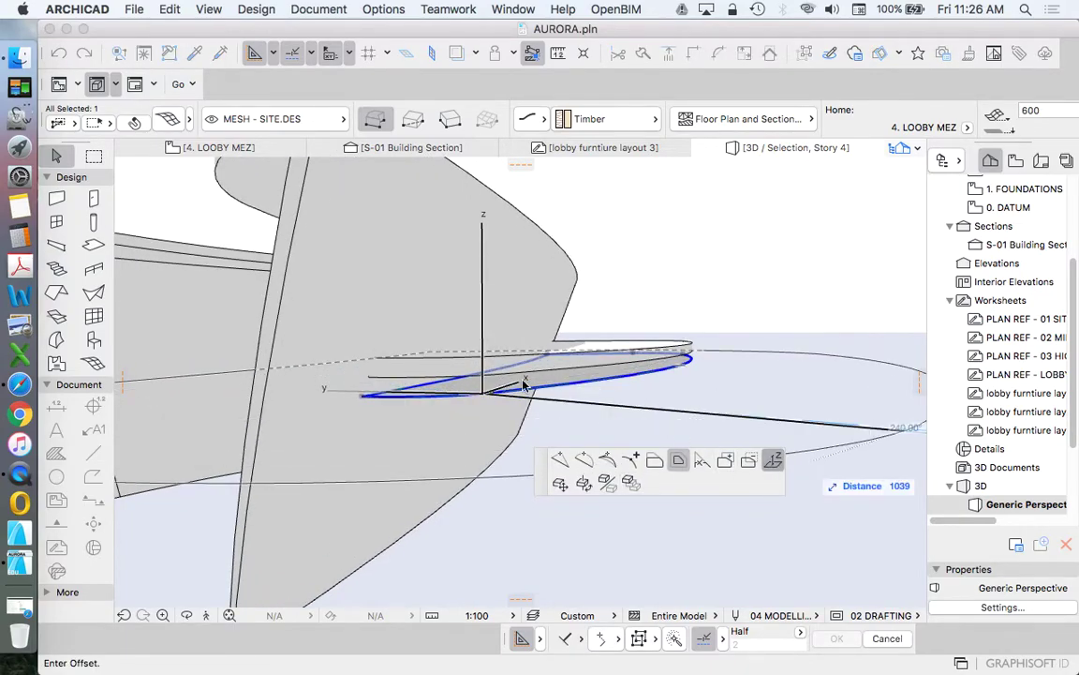
{"action": "left_click", "coordinate": [773, 460]}
{"action": "scroll", "coordinate": [494, 370], "scroll_direction": "up", "scroll_amount": 2}
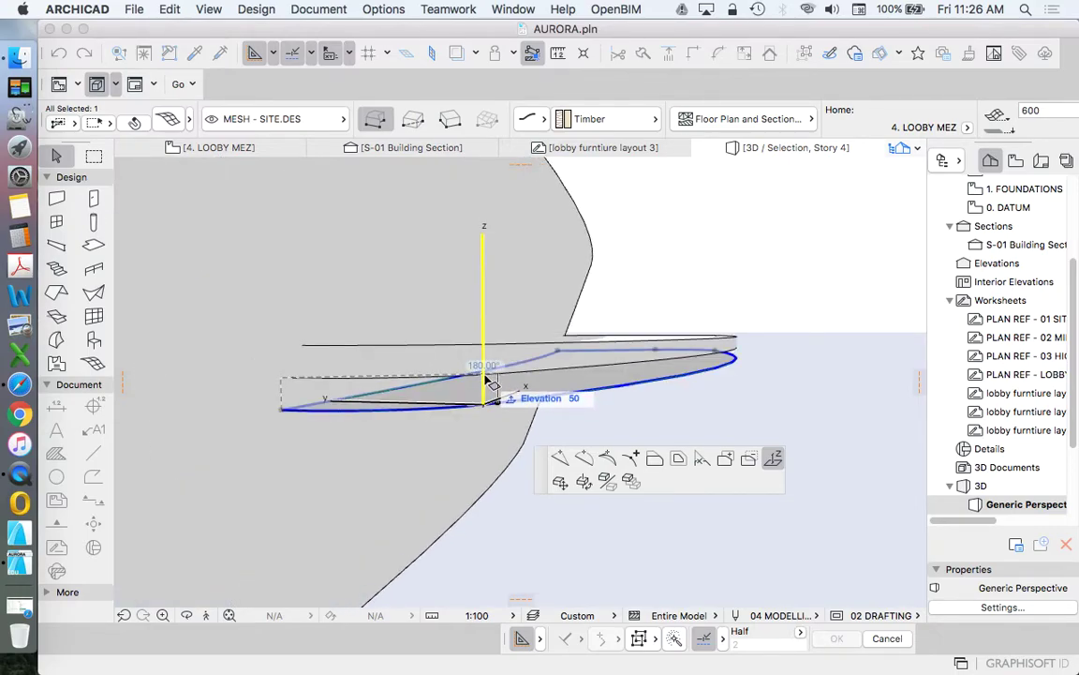
{"action": "left_click", "coordinate": [486, 381]}
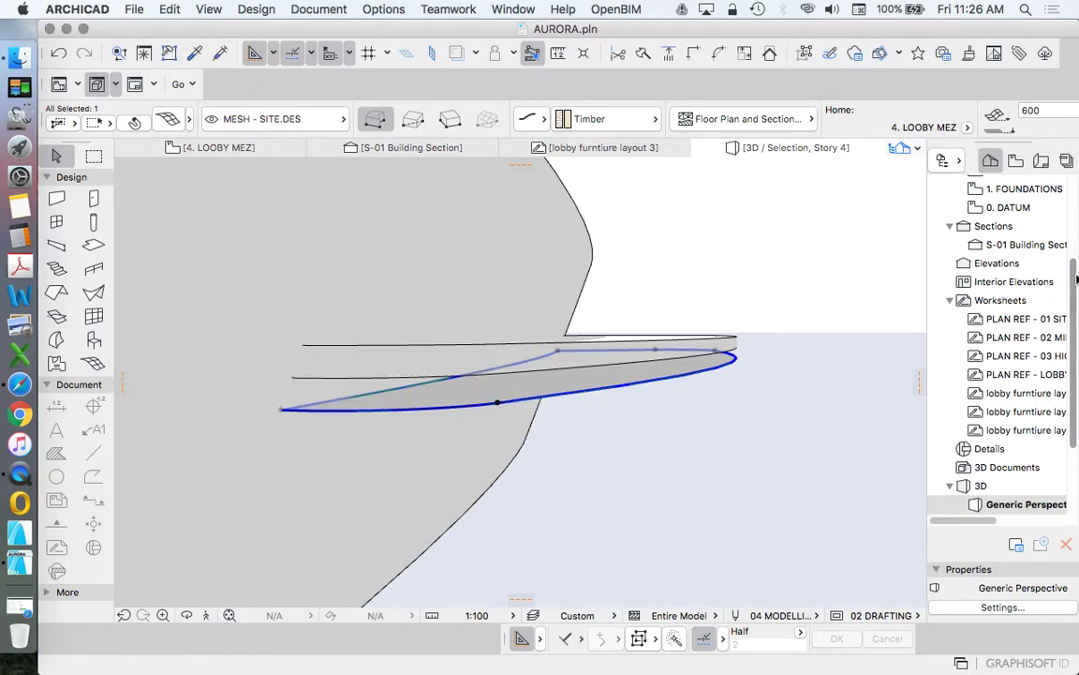
- Return to the 4. LOOBY MEZ floor plan
{"action": "scroll", "coordinate": [1054, 319], "scroll_direction": "up", "scroll_amount": 3}
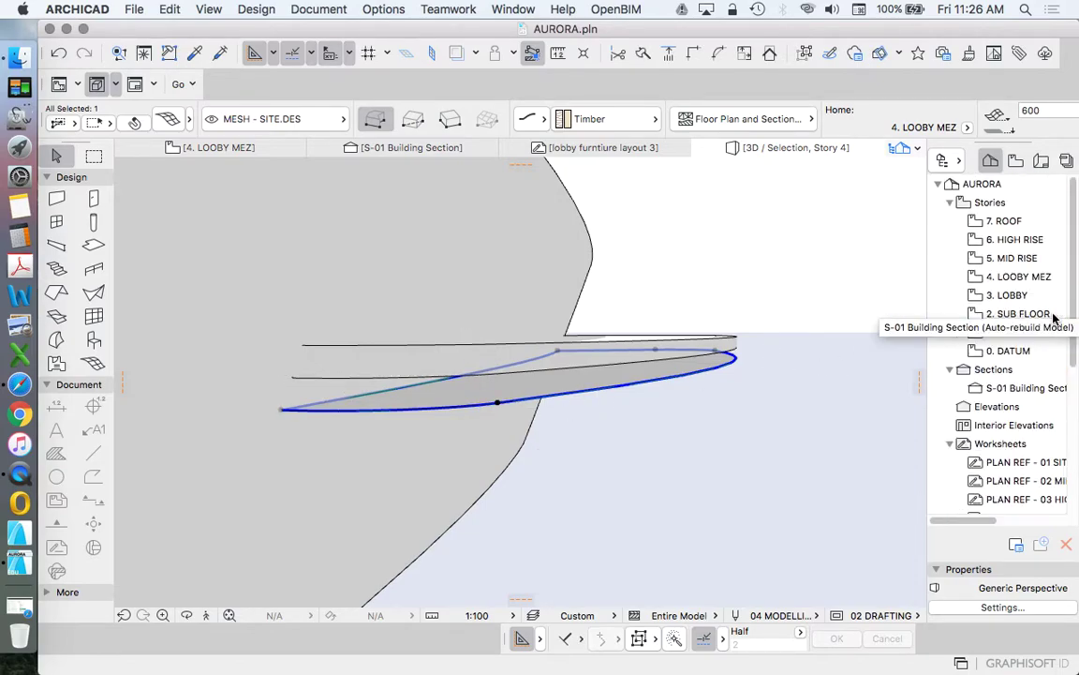
{"action": "left_click", "coordinate": [999, 277]}
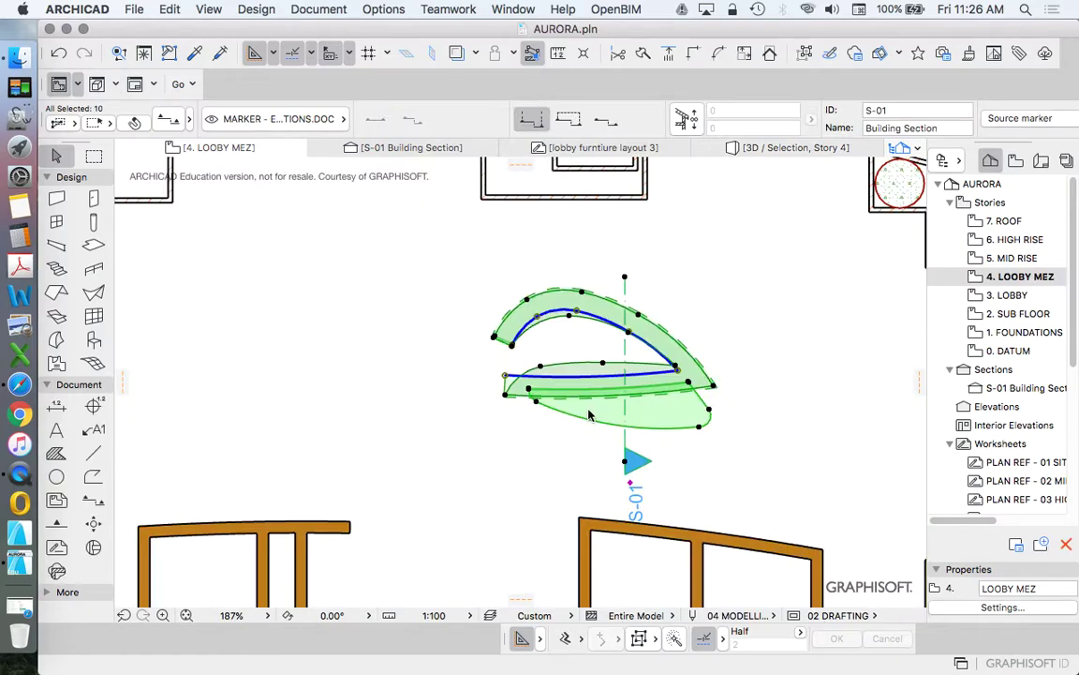
- Select the lower tabletop mesh in plan and set the height of the front node at its narrow end to 50 mm
{"action": "key", "text": "Escape"}
{"action": "scroll", "coordinate": [616, 428], "scroll_direction": "up", "scroll_amount": 5}
{"action": "left_click", "coordinate": [544, 405]}
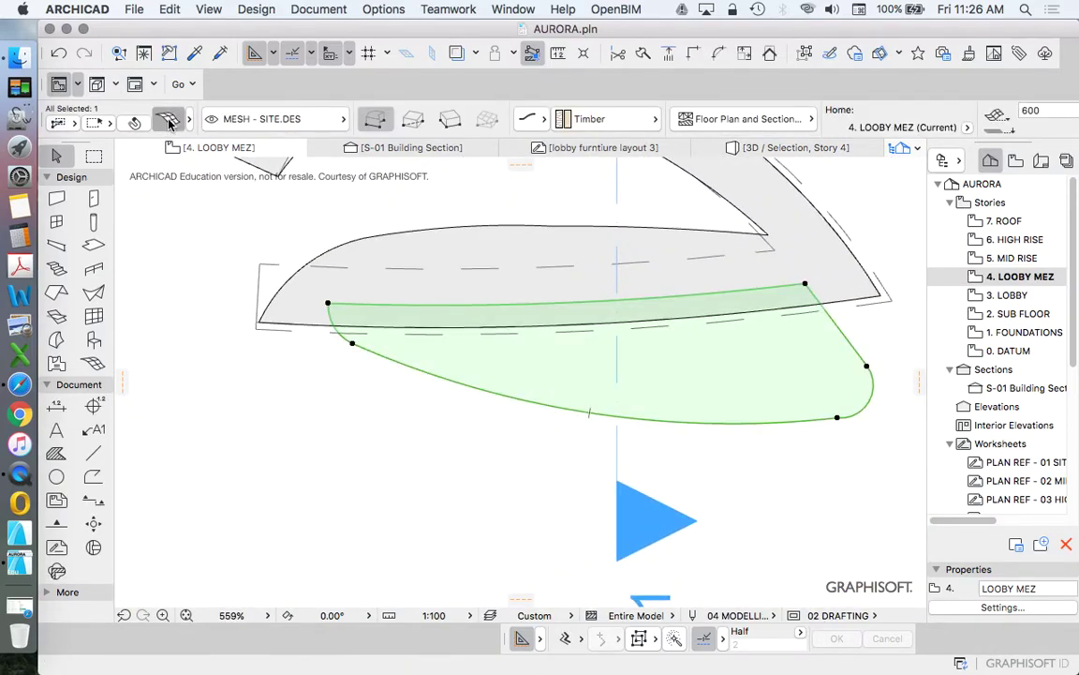
{"action": "left_click", "coordinate": [168, 119]}
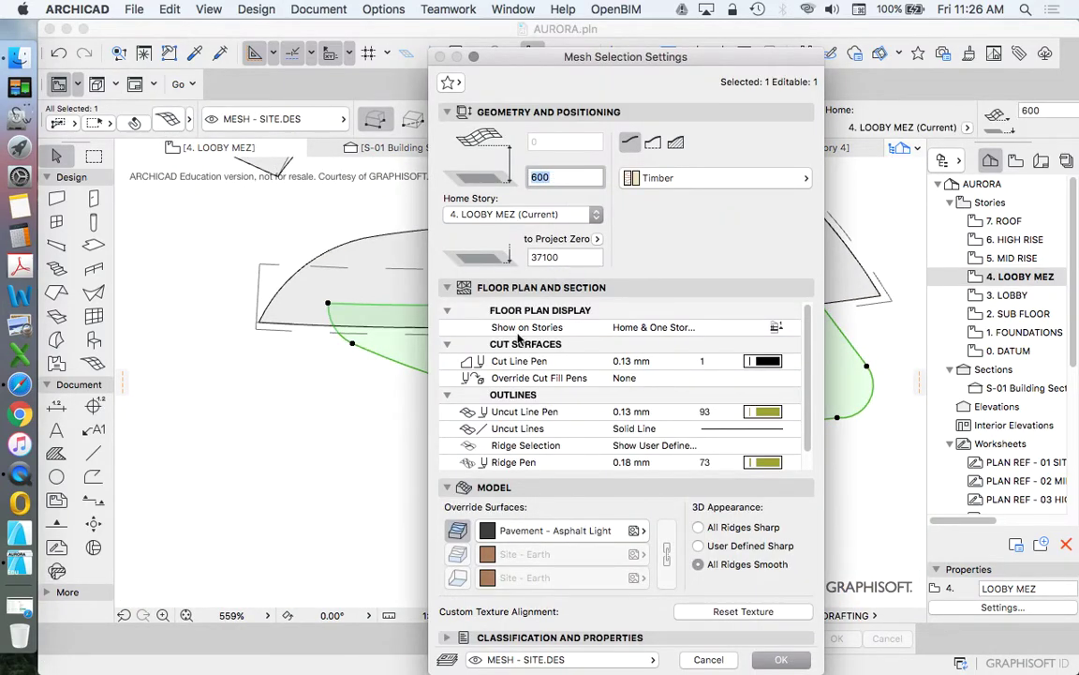
{"action": "key", "text": "Escape"}
{"action": "left_click", "coordinate": [353, 345]}
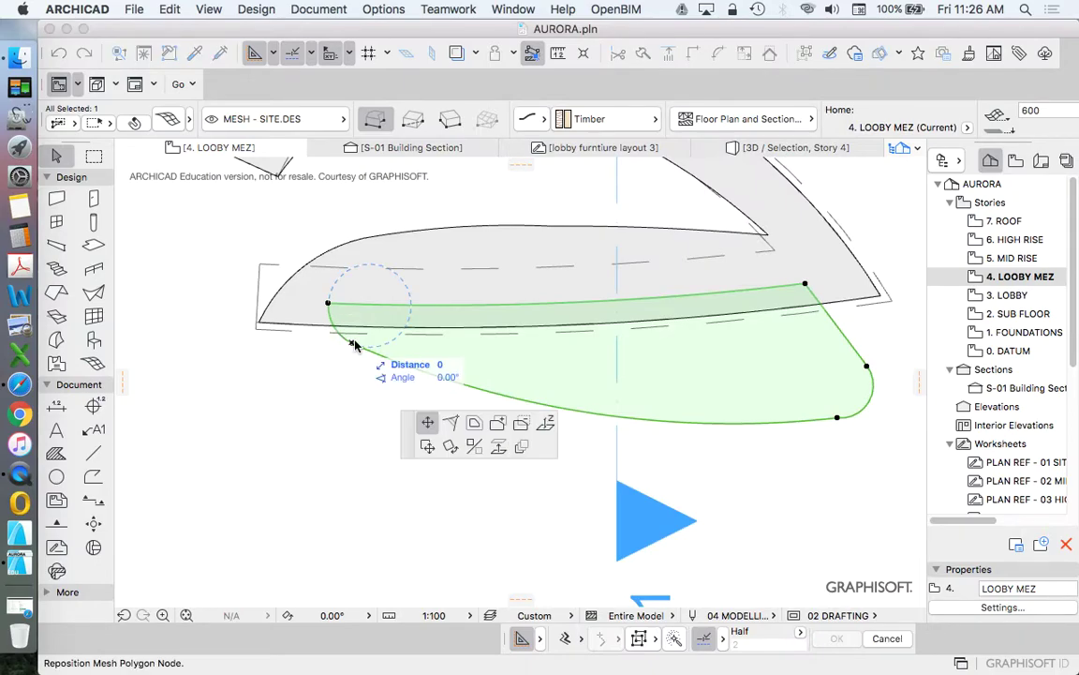
{"action": "left_click", "coordinate": [546, 423]}
{"action": "type", "text": "50"}
{"action": "left_click", "coordinate": [1039, 169]}
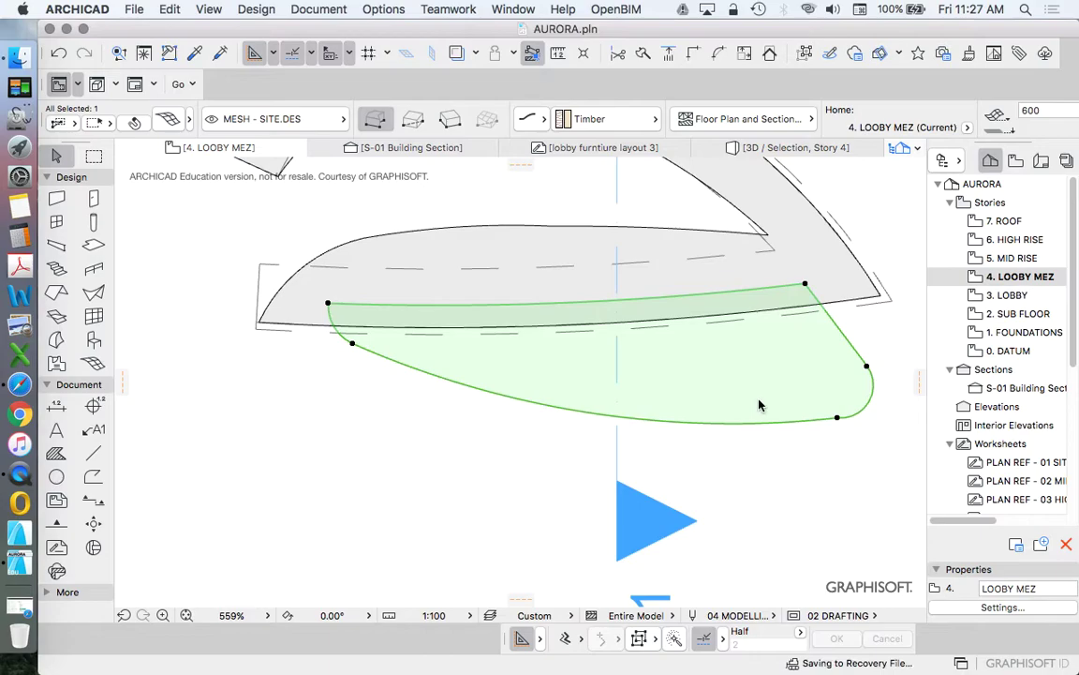
- Set the heights of the two front nodes at the mesh's wide, rounded end to 50 mm
{"action": "left_click", "coordinate": [837, 418]}
{"action": "type", "text": "50"}
{"action": "key", "text": "Return"}
{"action": "left_click", "coordinate": [865, 366]}
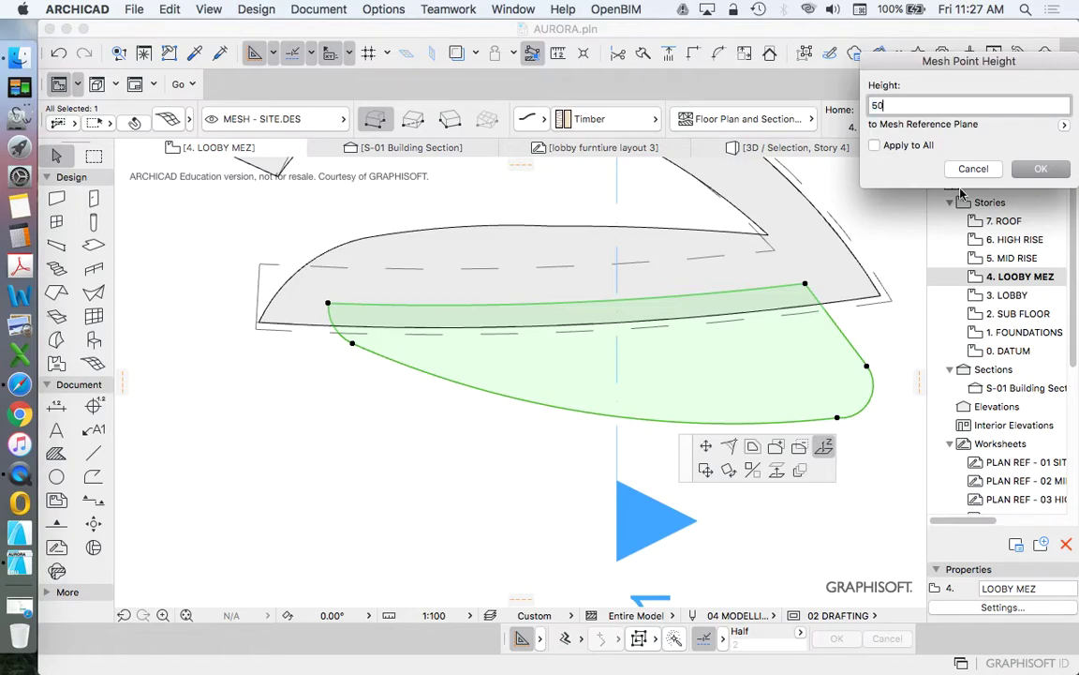
{"action": "left_click", "coordinate": [1038, 170]}
- Reselect the lower tabletop mesh and set the height of the front node at its narrow end to 20 mm
{"action": "scroll", "coordinate": [586, 335], "scroll_direction": "down", "scroll_amount": 5}
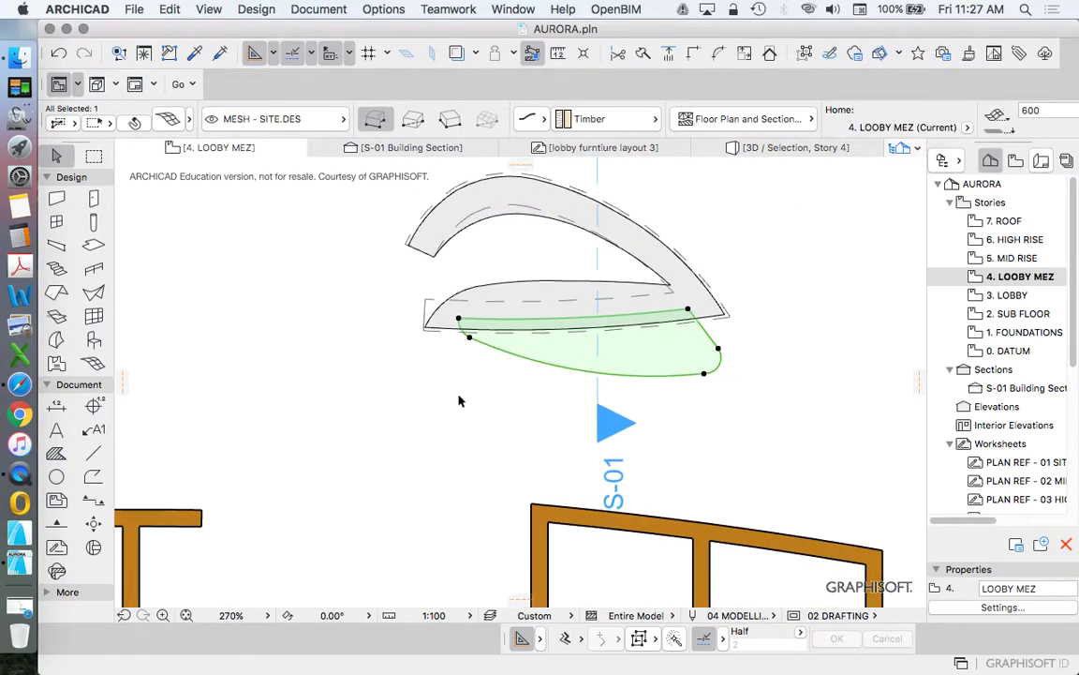
{"action": "left_click", "coordinate": [491, 381]}
{"action": "left_click", "coordinate": [531, 359]}
{"action": "scroll", "coordinate": [448, 348], "scroll_direction": "up", "scroll_amount": 5}
{"action": "left_click", "coordinate": [347, 303]}
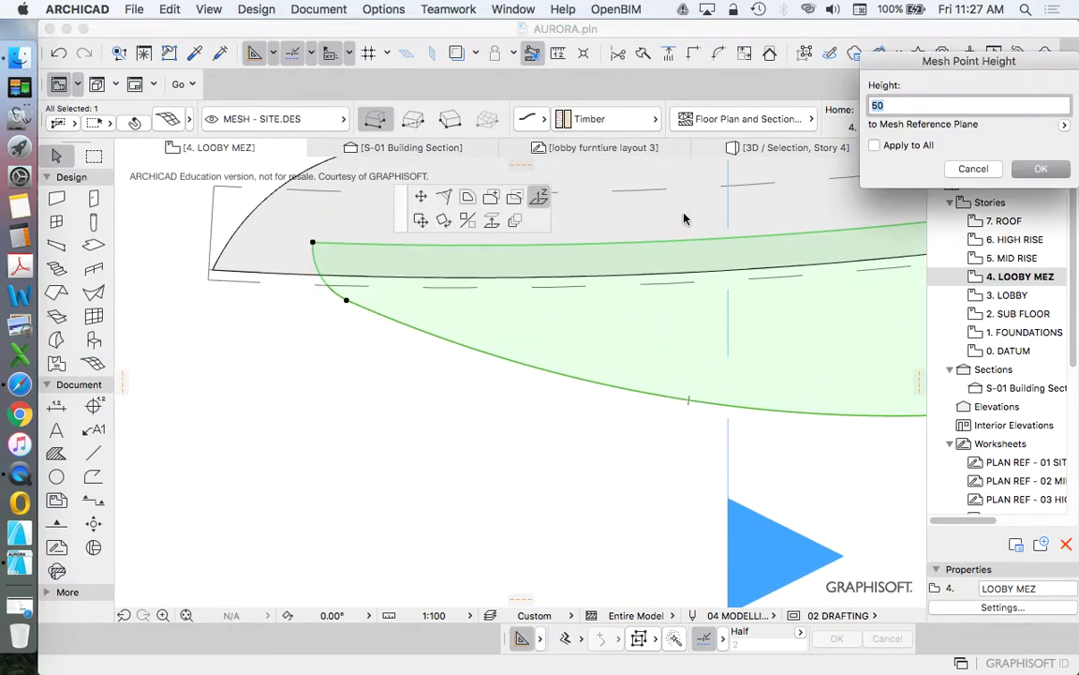
{"action": "type", "text": "20"}
{"action": "left_click", "coordinate": [1038, 170]}
- Select the whole counter with its section marker in plan and show the selection in 3D
{"action": "scroll", "coordinate": [380, 409], "scroll_direction": "down", "scroll_amount": 5}
{"action": "scroll", "coordinate": [653, 323], "scroll_direction": "up", "scroll_amount": 4}
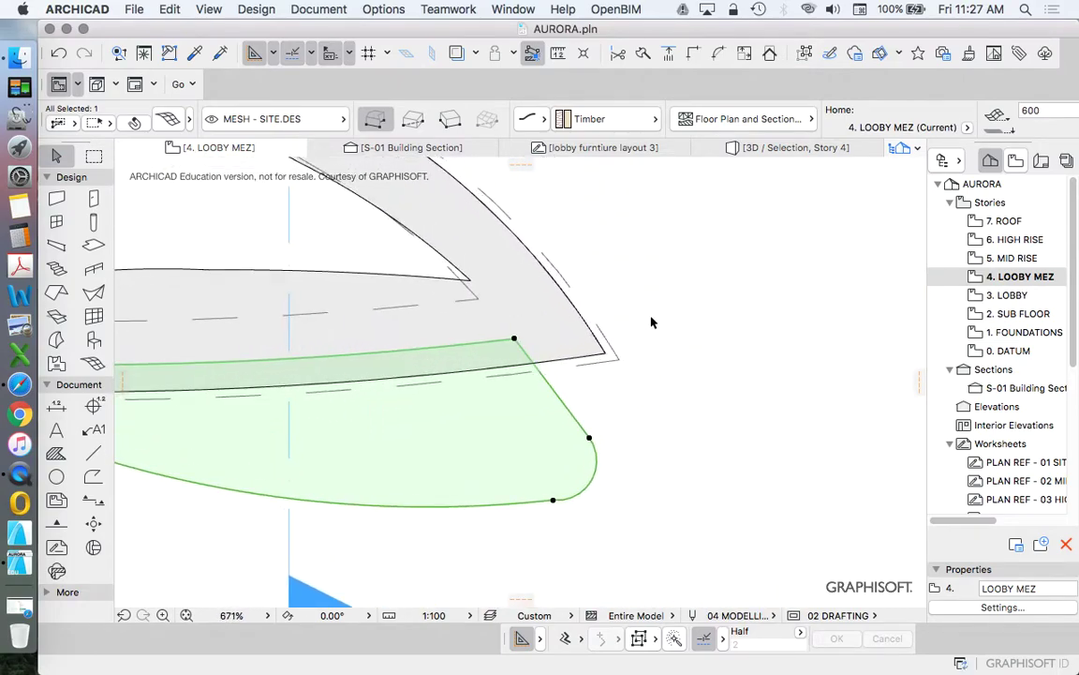
{"action": "scroll", "coordinate": [653, 323], "scroll_direction": "down", "scroll_amount": 5}
{"action": "left_click", "coordinate": [377, 382]}
{"action": "right_click", "coordinate": [281, 388]}
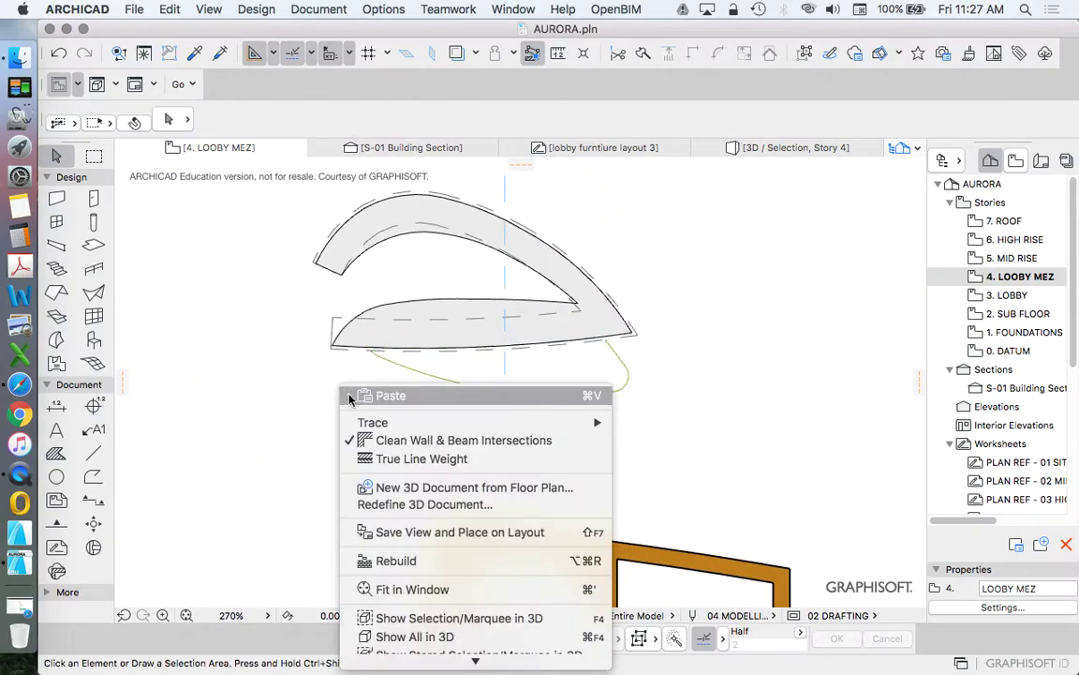
{"action": "left_click", "coordinate": [251, 376]}
{"action": "left_click", "coordinate": [261, 234]}
{"action": "left_click", "coordinate": [682, 429]}
{"action": "right_click", "coordinate": [682, 429]}
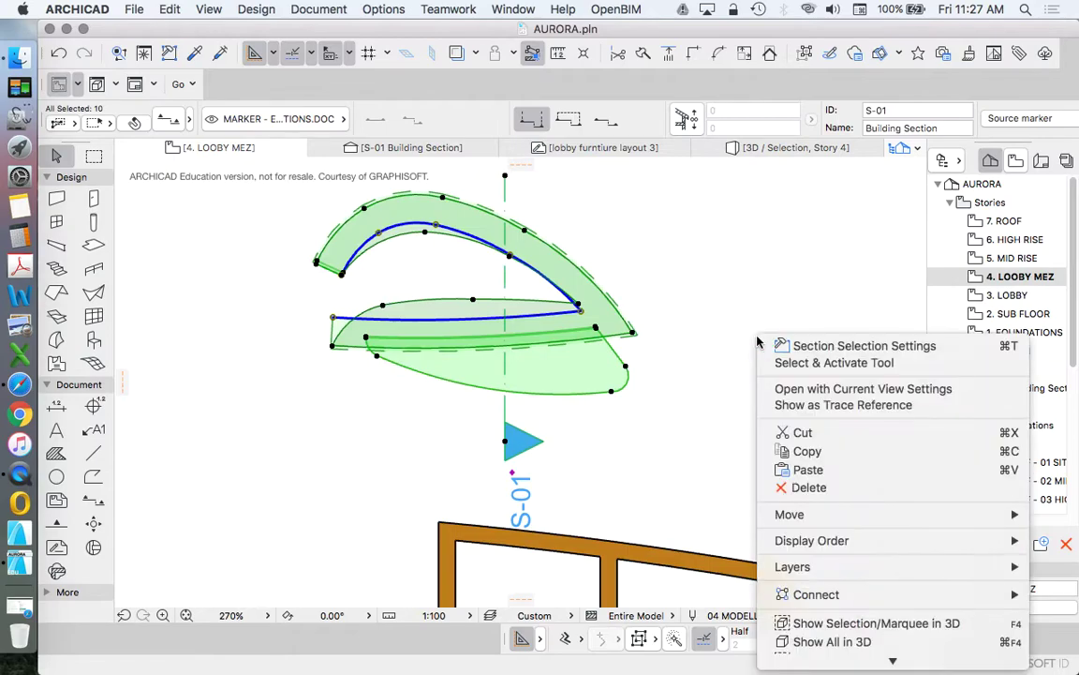
{"action": "left_click", "coordinate": [691, 440]}
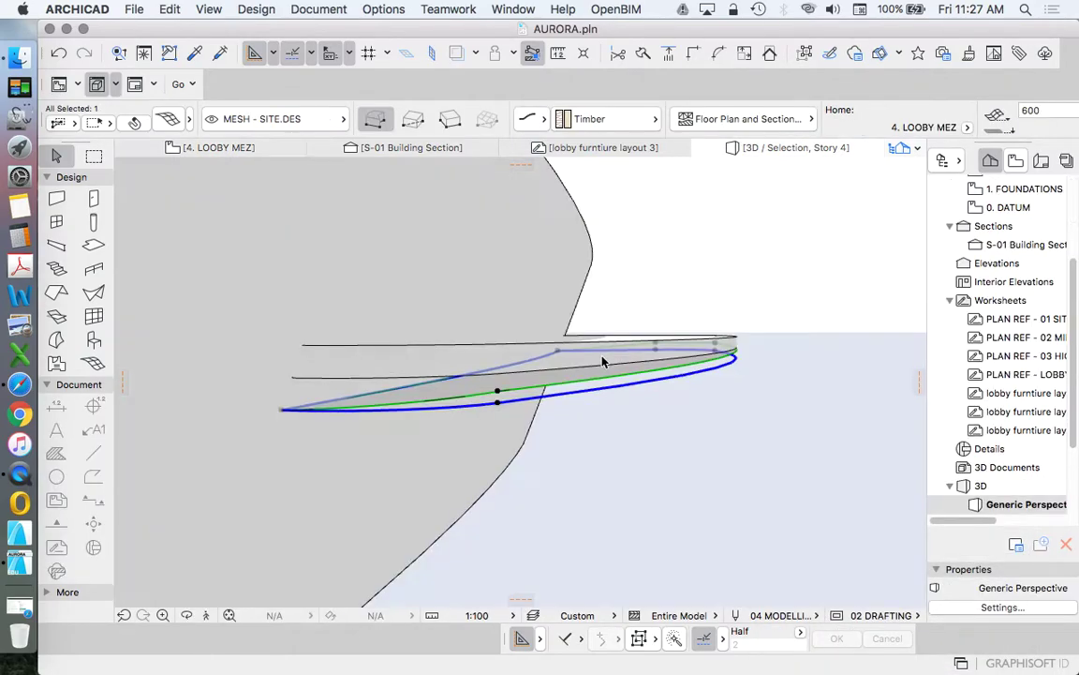
- Examine in 3D how the lower mesh's sloping edge meets the tabletop above it
{"action": "left_click", "coordinate": [638, 225]}
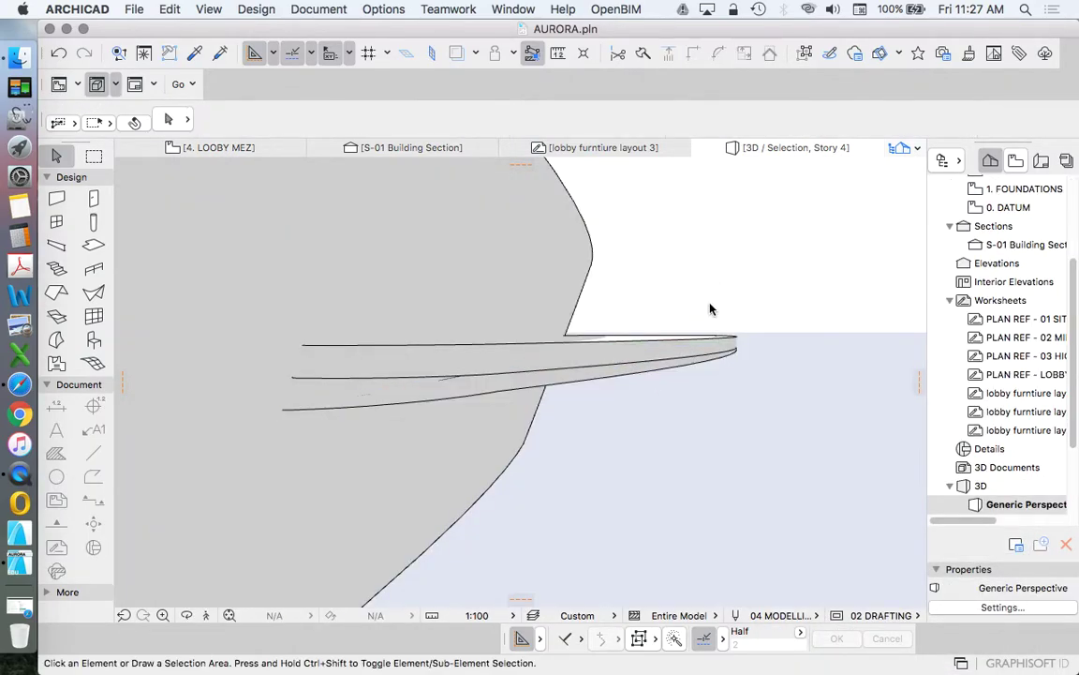
{"action": "left_click", "coordinate": [479, 397]}
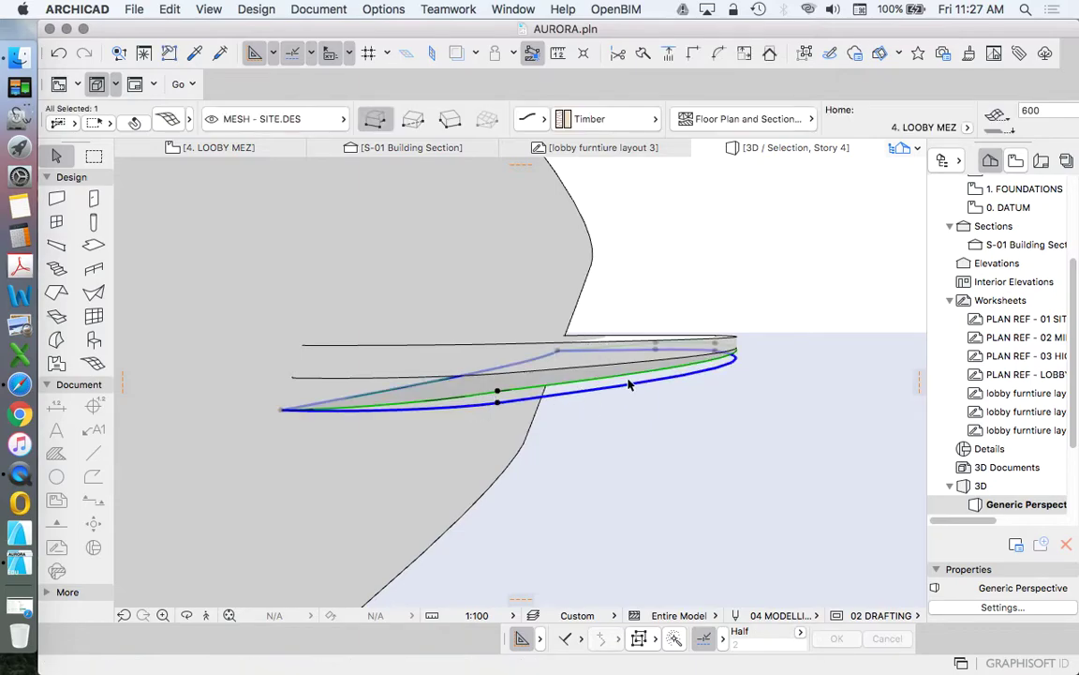
{"action": "middle_click_drag", "start_coordinate": [698, 414], "coordinate": [668, 407], "text": "shift"}
{"action": "middle_click_drag", "start_coordinate": [771, 277], "coordinate": [635, 356], "text": "shift"}
{"action": "left_click", "coordinate": [765, 282]}
{"action": "left_click", "coordinate": [614, 369]}
{"action": "left_click", "coordinate": [629, 266]}
{"action": "middle_click_drag", "start_coordinate": [503, 376], "coordinate": [328, 408], "text": "shift"}
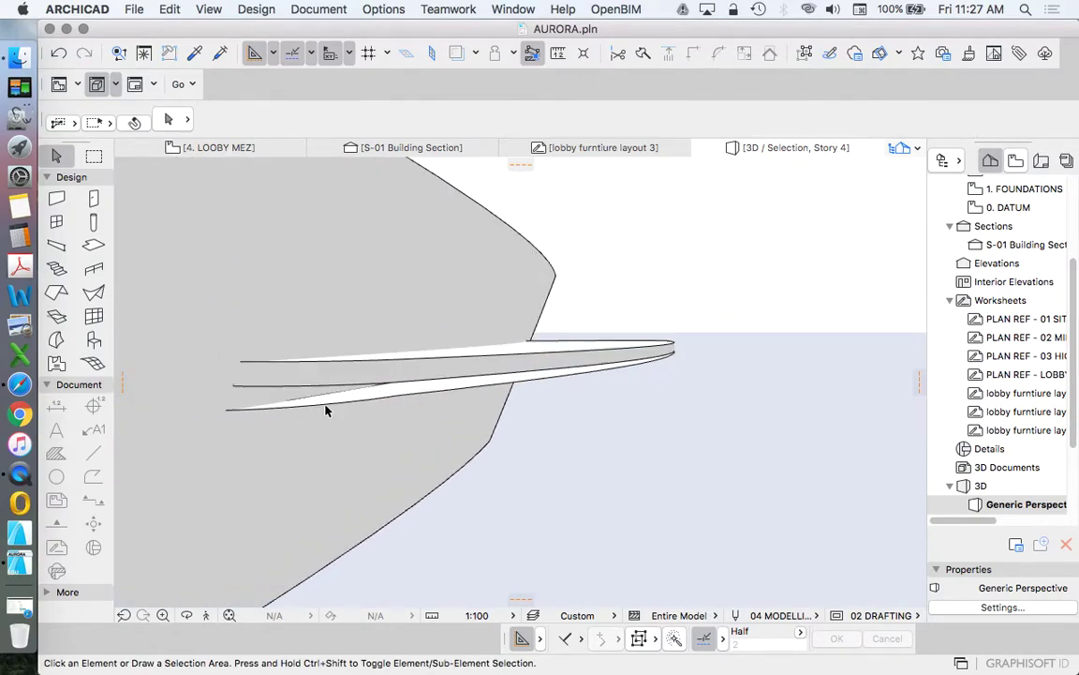
- Stretch the upper tabletop mesh's base down to the lower mesh's corner, making it 100 mm thick
{"action": "left_click", "coordinate": [278, 390]}
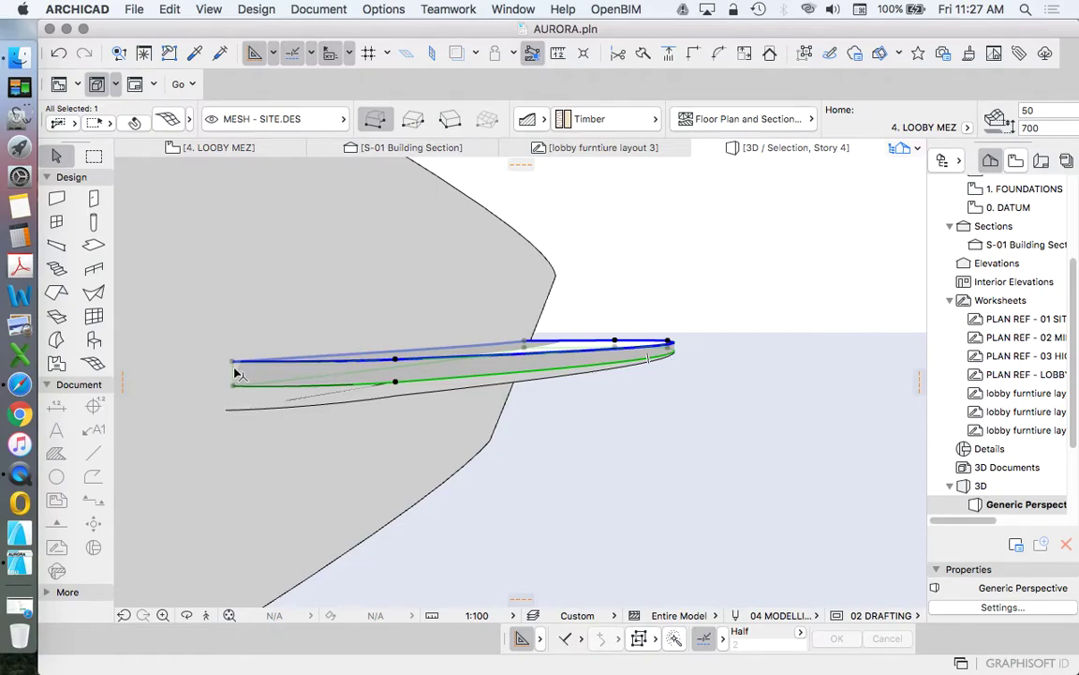
{"action": "left_click", "coordinate": [234, 385]}
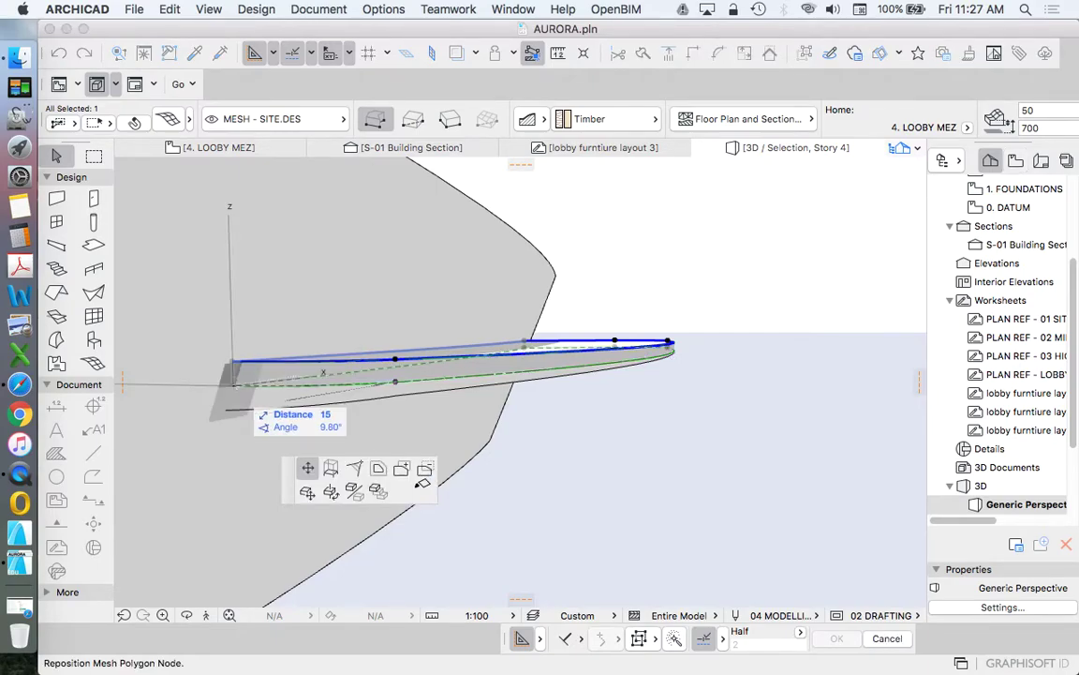
{"action": "left_click", "coordinate": [331, 468]}
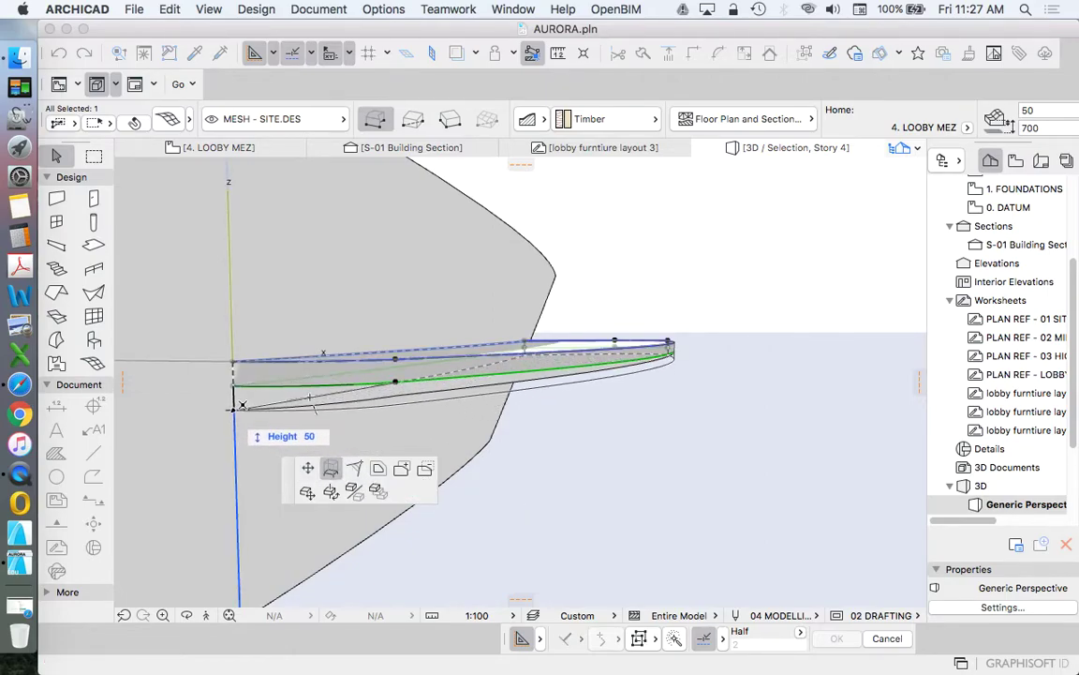
{"action": "left_click", "coordinate": [242, 405]}
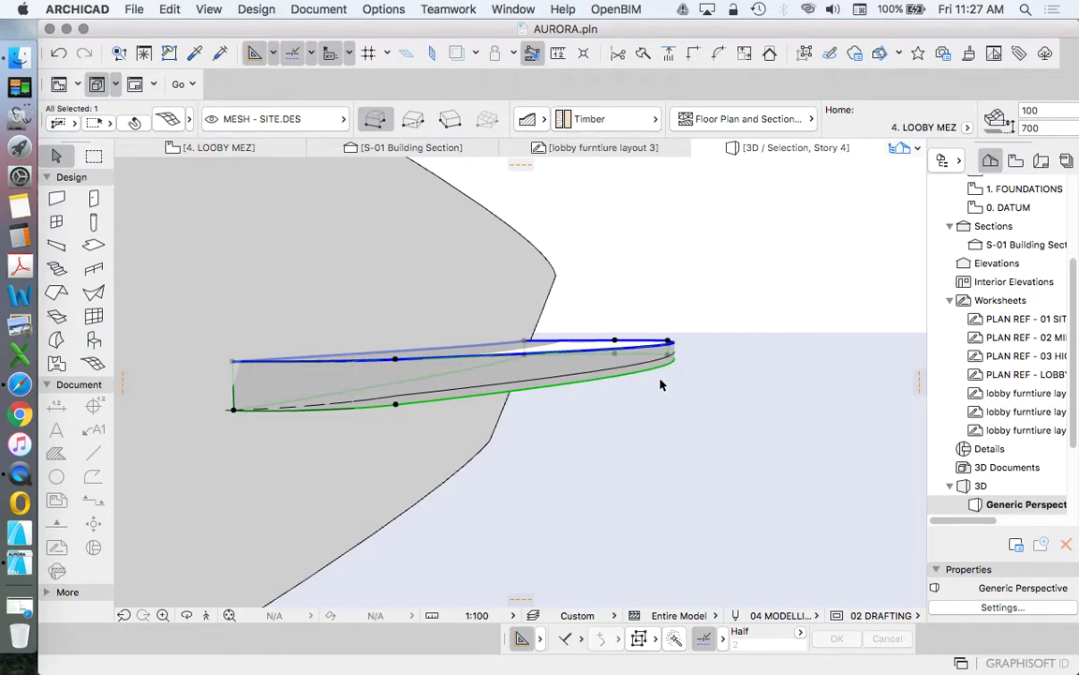
- Inspect the overlapping edges of the two tabletop meshes in 3D and select the lower mesh
{"action": "scroll", "coordinate": [650, 358], "scroll_direction": "up", "scroll_amount": 3}
{"action": "scroll", "coordinate": [583, 403], "scroll_direction": "down", "scroll_amount": 10}
{"action": "scroll", "coordinate": [597, 384], "scroll_direction": "up", "scroll_amount": 8}
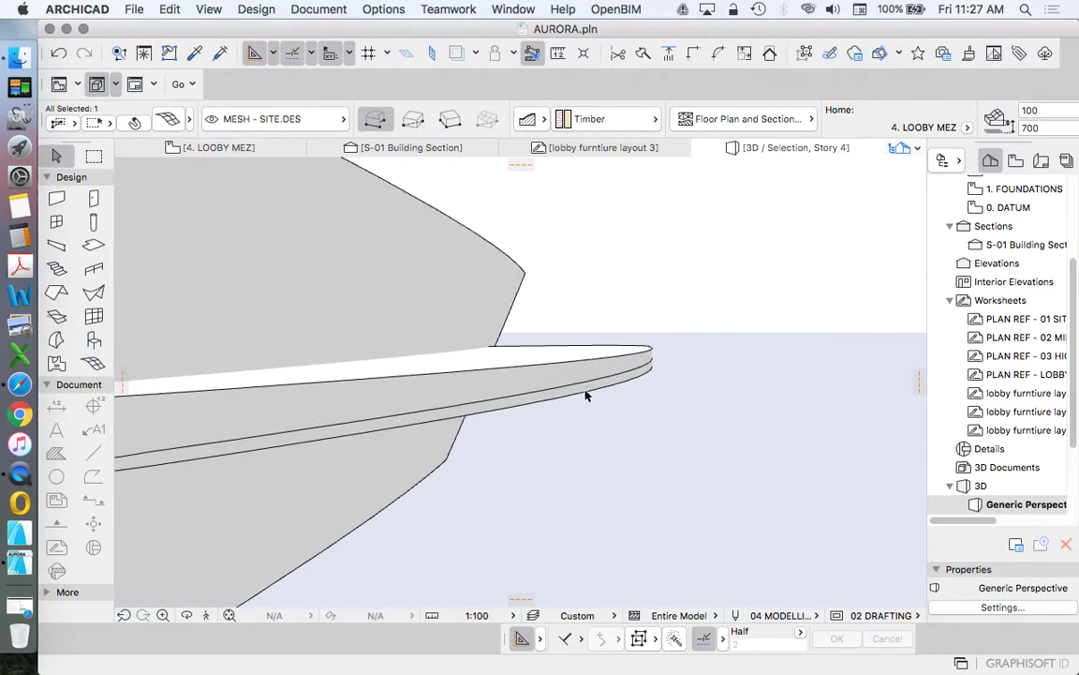
{"action": "left_click", "coordinate": [592, 395]}
{"action": "scroll", "coordinate": [597, 403], "scroll_direction": "down", "scroll_amount": 5}
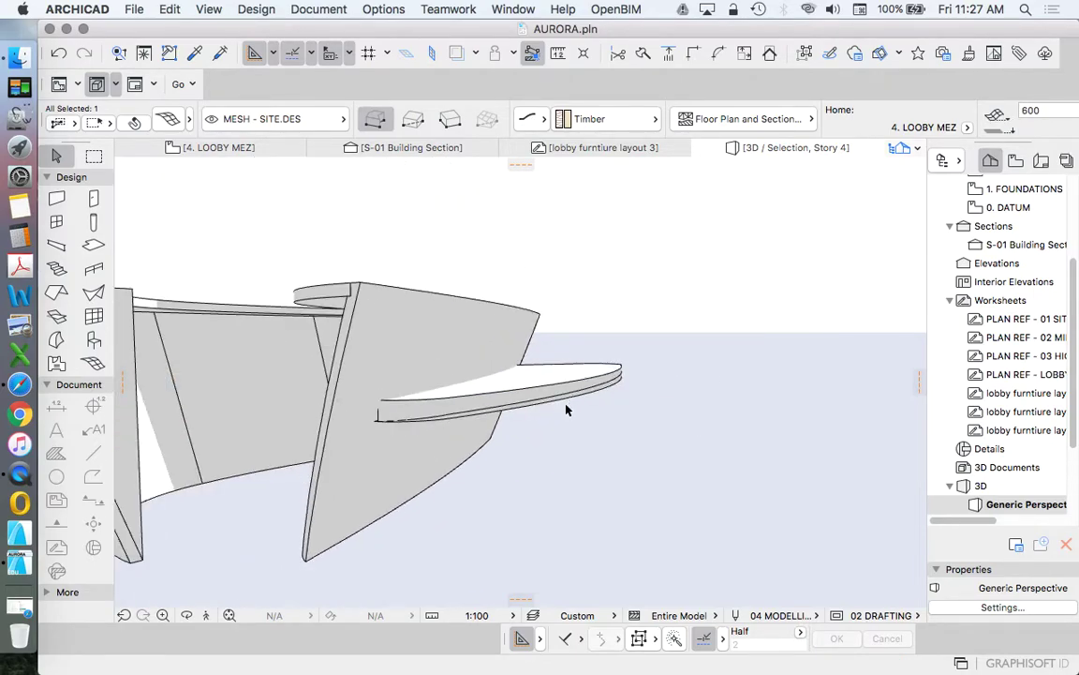
{"action": "scroll", "coordinate": [679, 366], "scroll_direction": "up", "scroll_amount": 5}
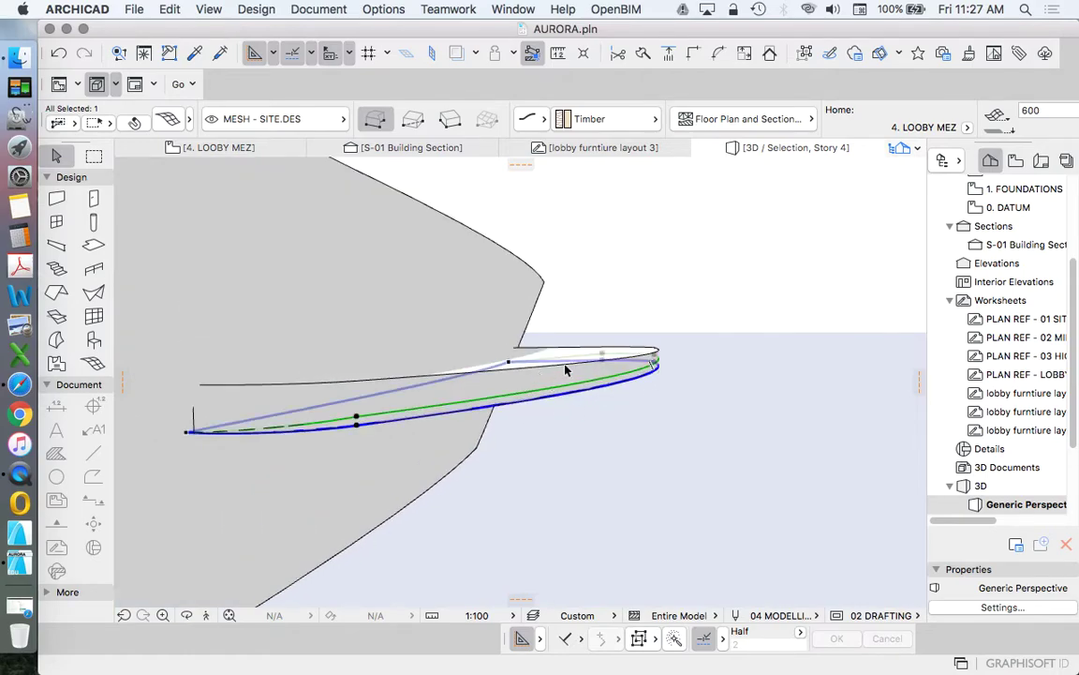
{"action": "left_click", "coordinate": [645, 306]}
{"action": "scroll", "coordinate": [628, 366], "scroll_direction": "up", "scroll_amount": 3}
{"action": "left_click", "coordinate": [612, 381]}
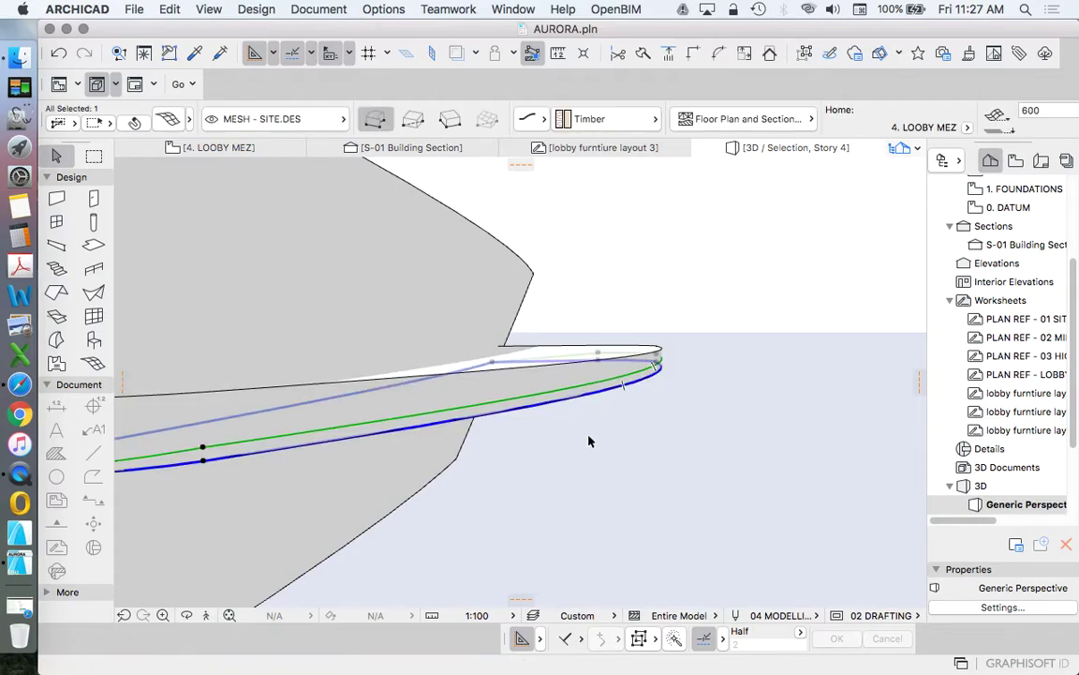
- Review the lower mesh's settings and look at the Solid Element Operations options for it
{"action": "left_click", "coordinate": [170, 122]}
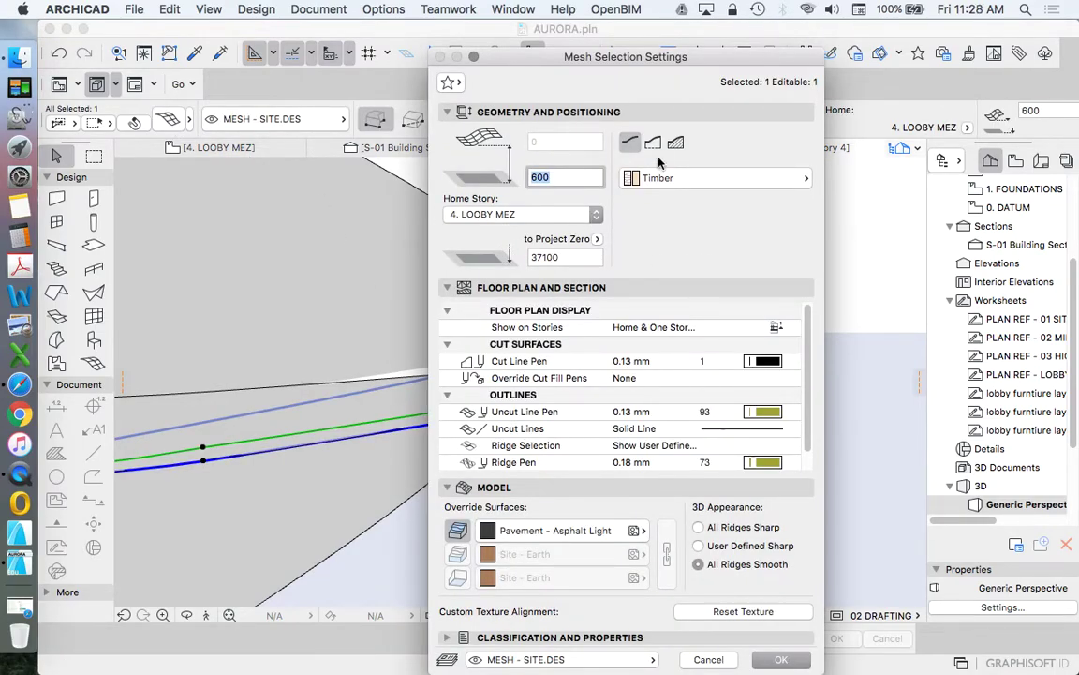
{"action": "key", "text": "Return"}
{"action": "left_click", "coordinate": [261, 8]}
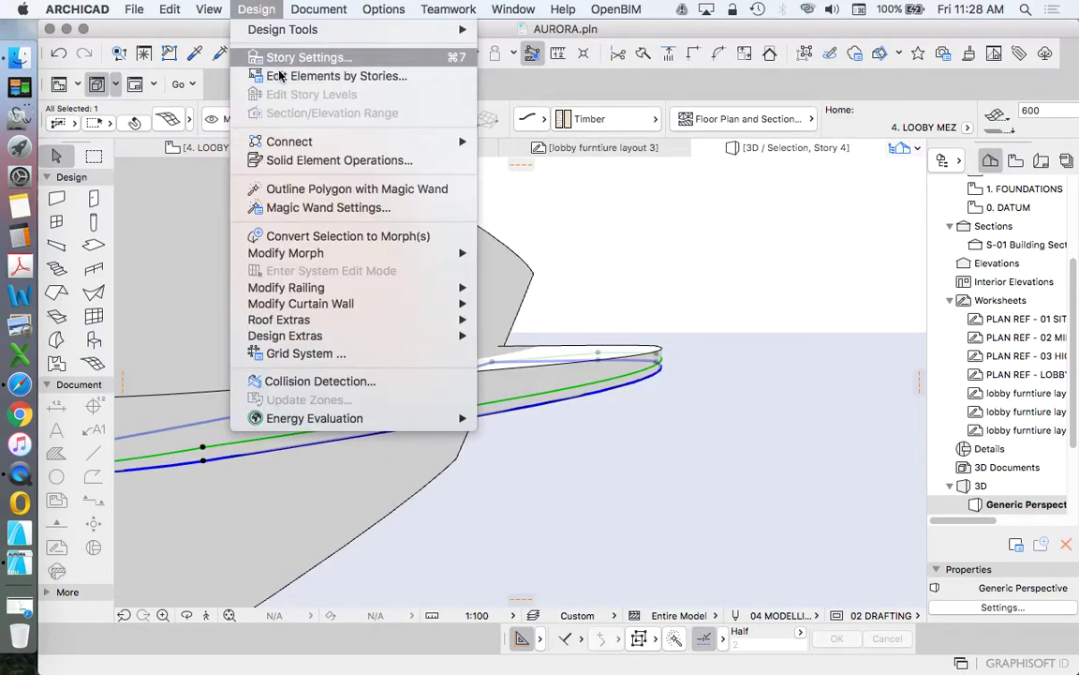
{"action": "left_click", "coordinate": [284, 159]}
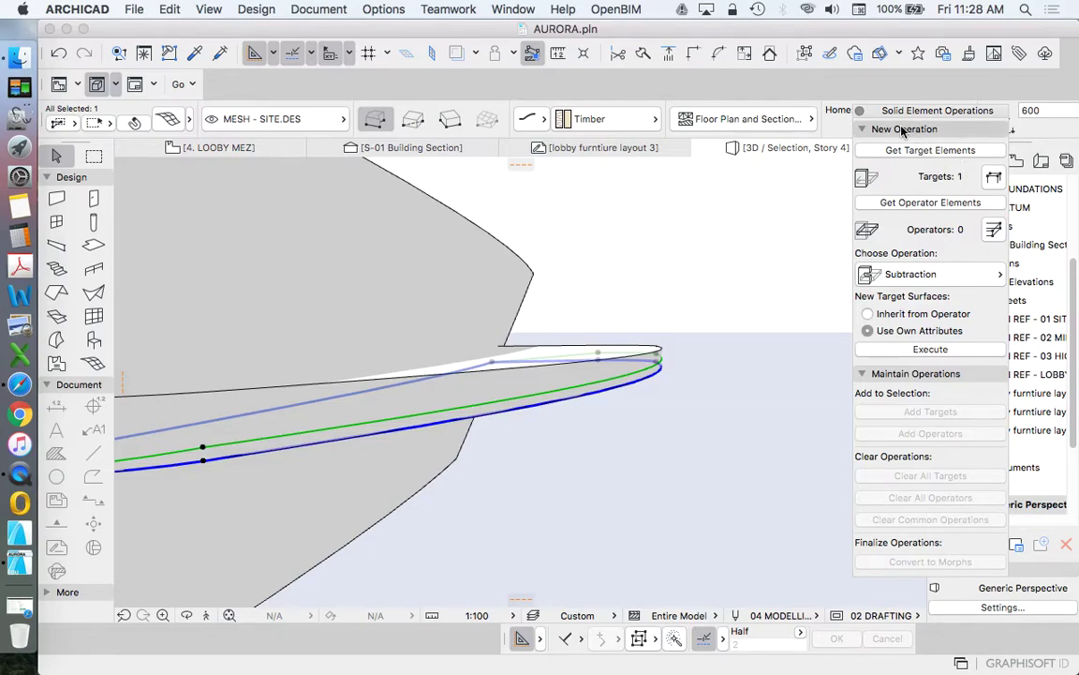
{"action": "left_click", "coordinate": [859, 110]}
- Return to the 4. LOOBY MEZ plan and offset all edges of the lower tabletop mesh outward by 10 mm
{"action": "scroll", "coordinate": [990, 301], "scroll_direction": "up", "scroll_amount": 5}
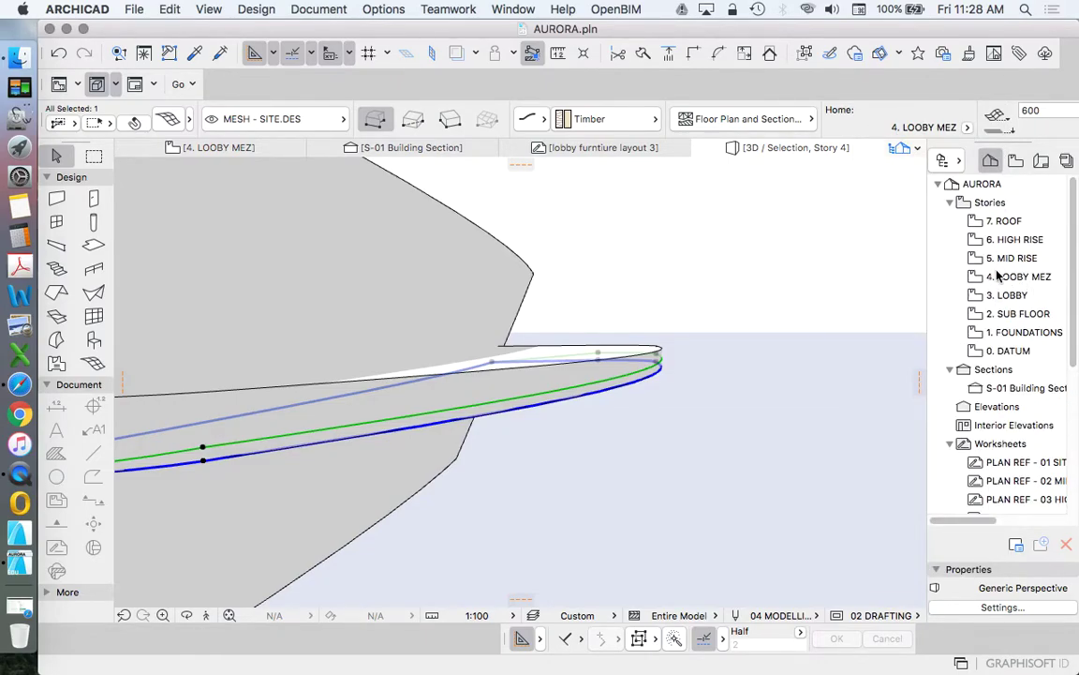
{"action": "double_click", "coordinate": [960, 275]}
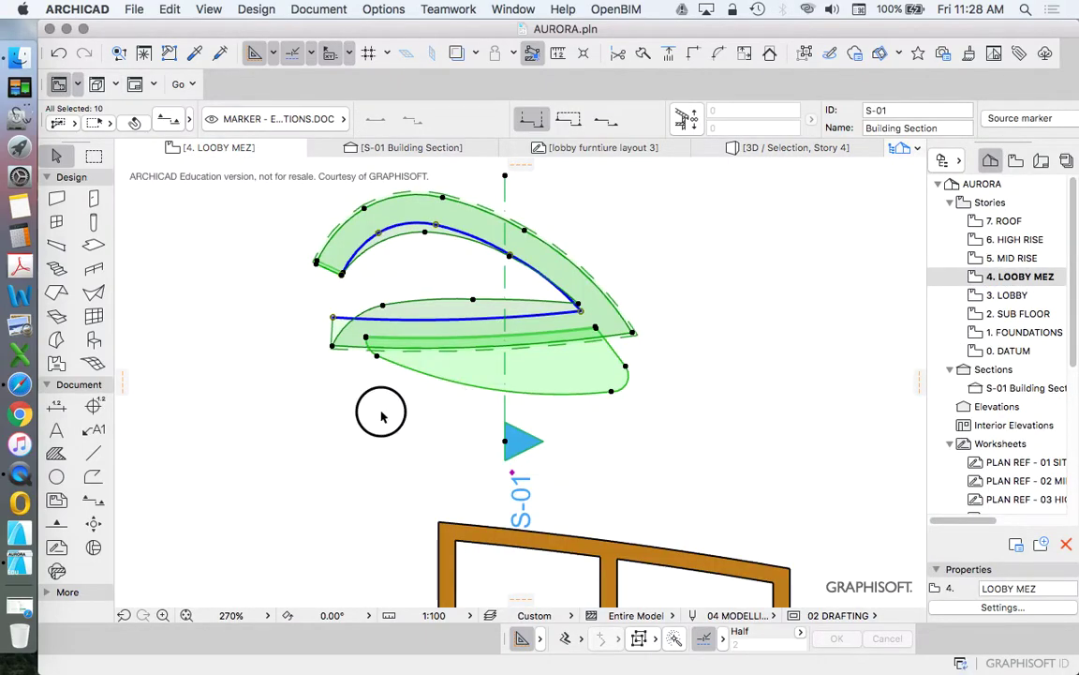
{"action": "scroll", "coordinate": [378, 405], "scroll_direction": "up", "scroll_amount": 6}
{"action": "left_click", "coordinate": [426, 356]}
{"action": "left_click", "coordinate": [167, 119]}
{"action": "key", "text": "Escape"}
{"action": "left_click", "coordinate": [490, 381]}
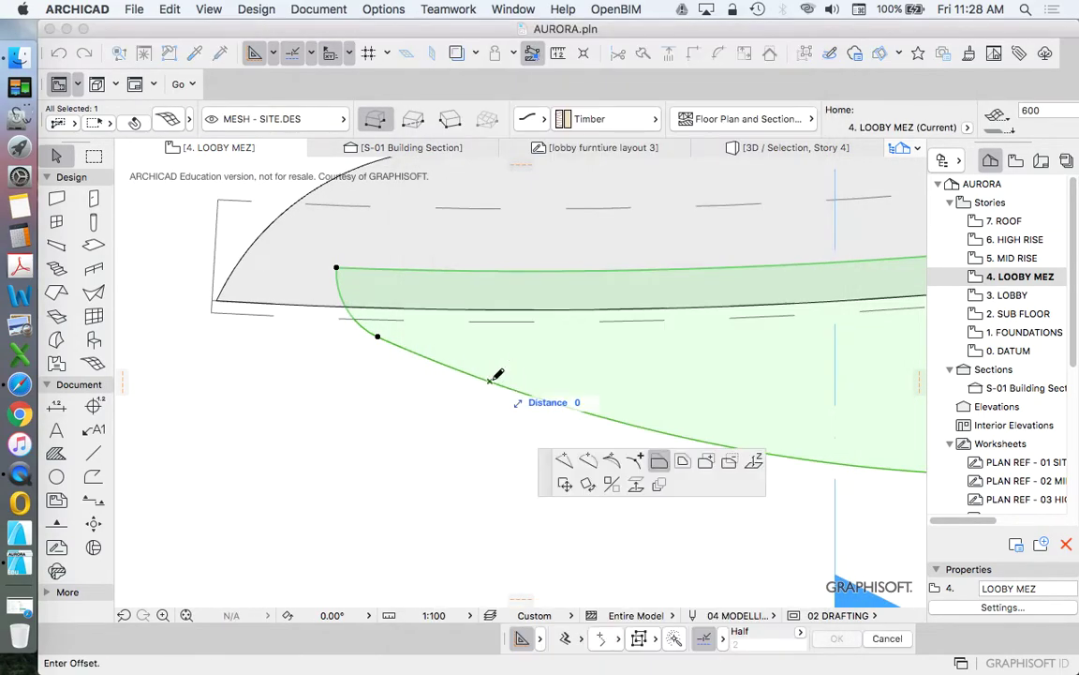
{"action": "left_click", "coordinate": [682, 460]}
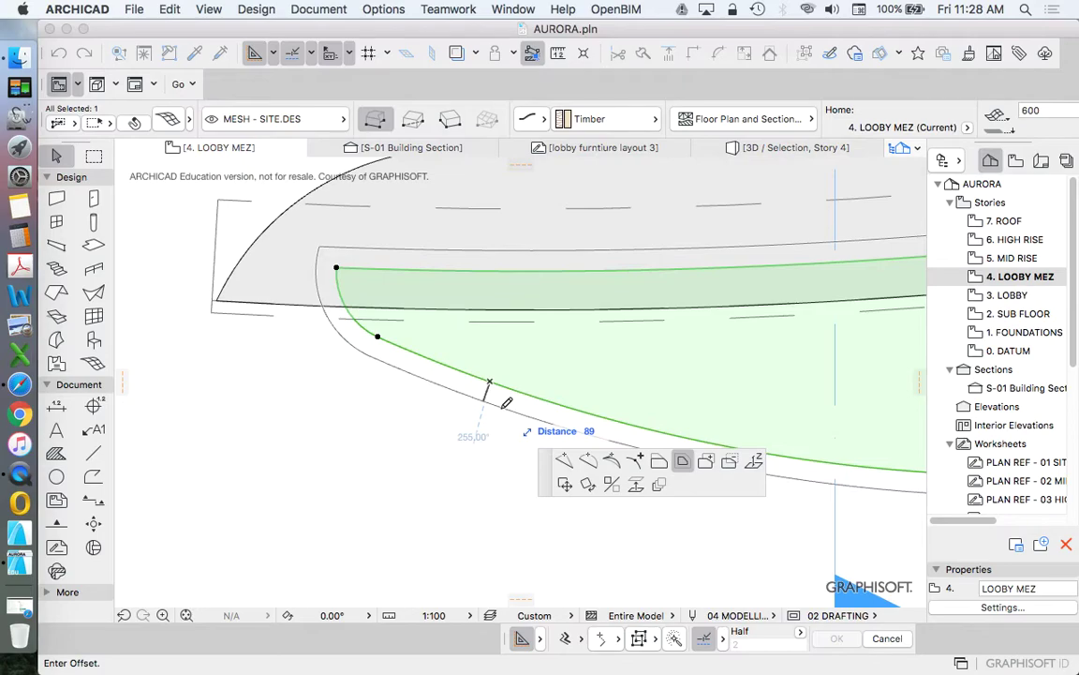
{"action": "type", "text": "10"}
{"action": "key", "text": "Return"}
{"action": "key", "text": "Escape"}
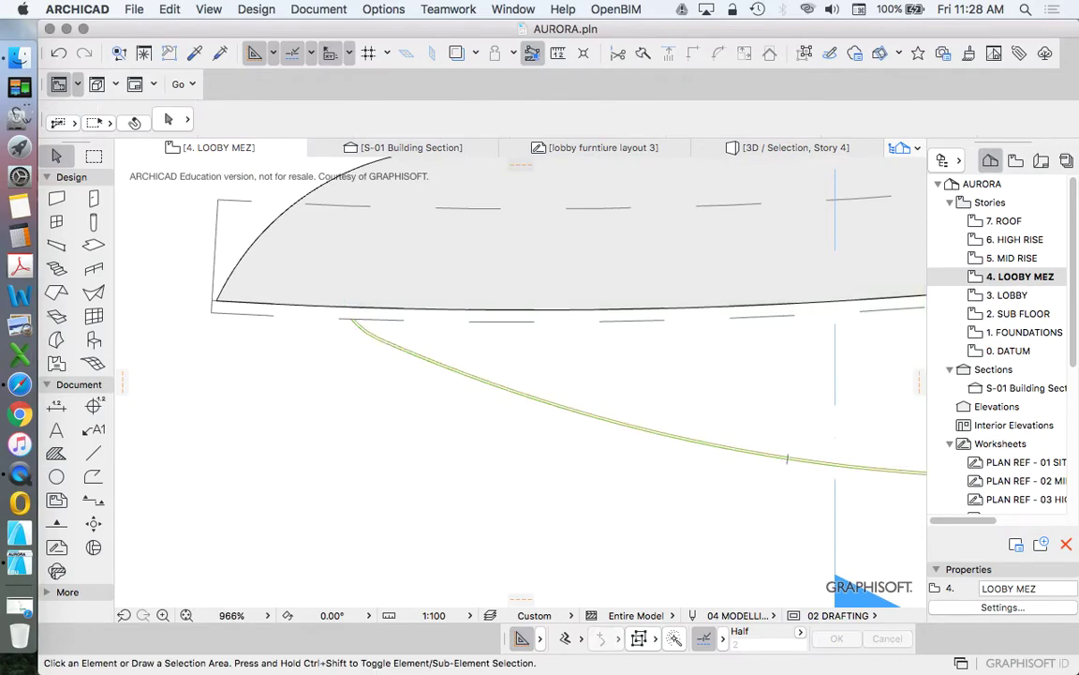
- Show all elements in 3D and select the overlapping tabletop meshes for a solid operation
{"action": "right_click", "coordinate": [405, 410]}
{"action": "left_click", "coordinate": [549, 612]}
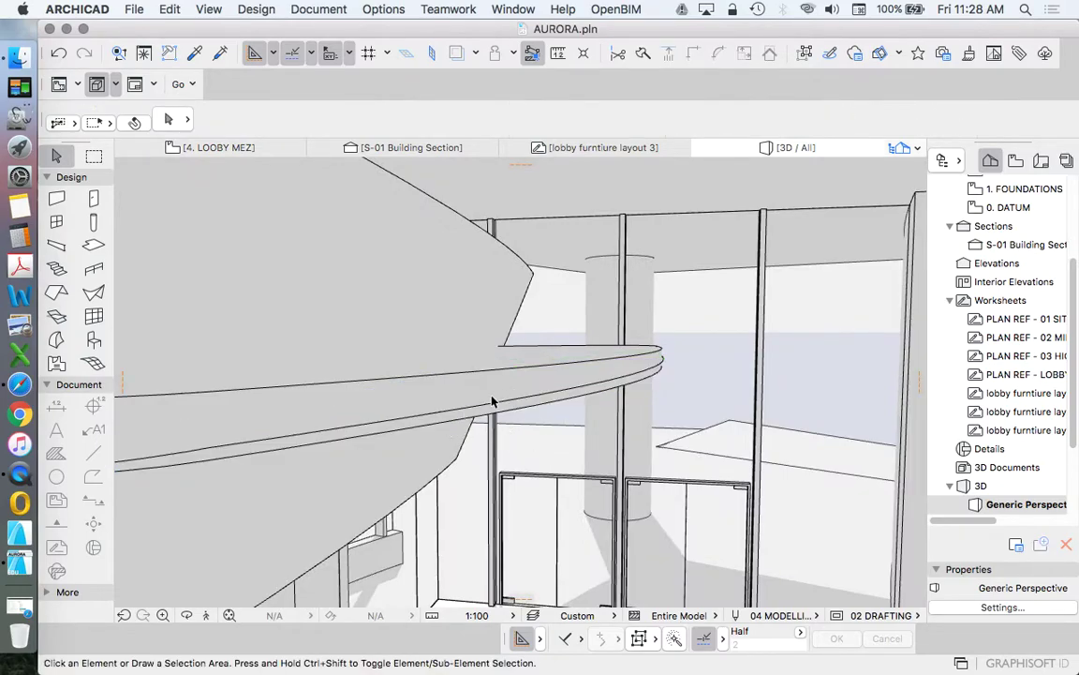
{"action": "left_click", "coordinate": [474, 413]}
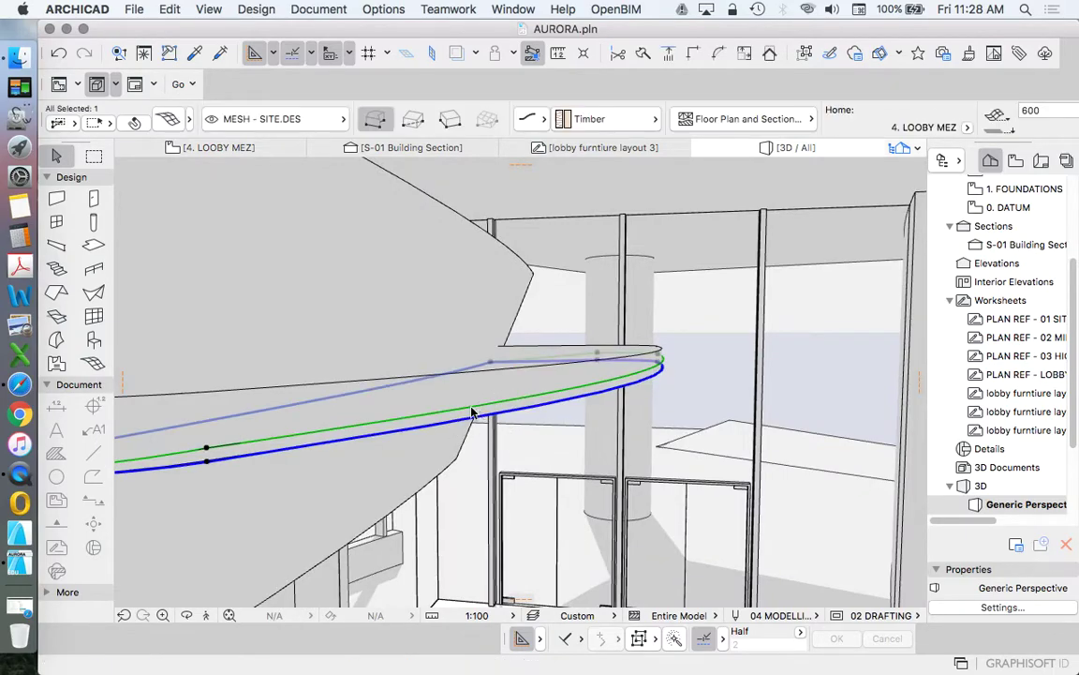
{"action": "left_click", "coordinate": [562, 383]}
{"action": "left_click", "coordinate": [561, 389]}
- Prepare a solid operation between the two tabletop meshes as Subtraction with downward extrusion
{"action": "left_click", "coordinate": [257, 9]}
{"action": "left_click", "coordinate": [330, 158]}
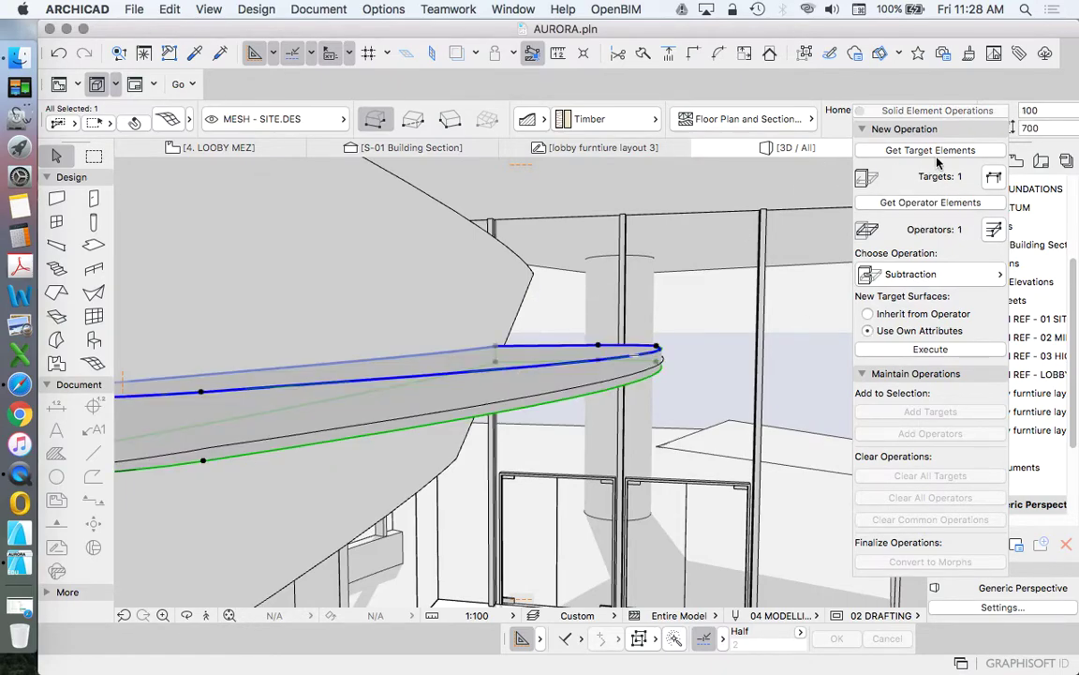
{"action": "left_click", "coordinate": [885, 273]}
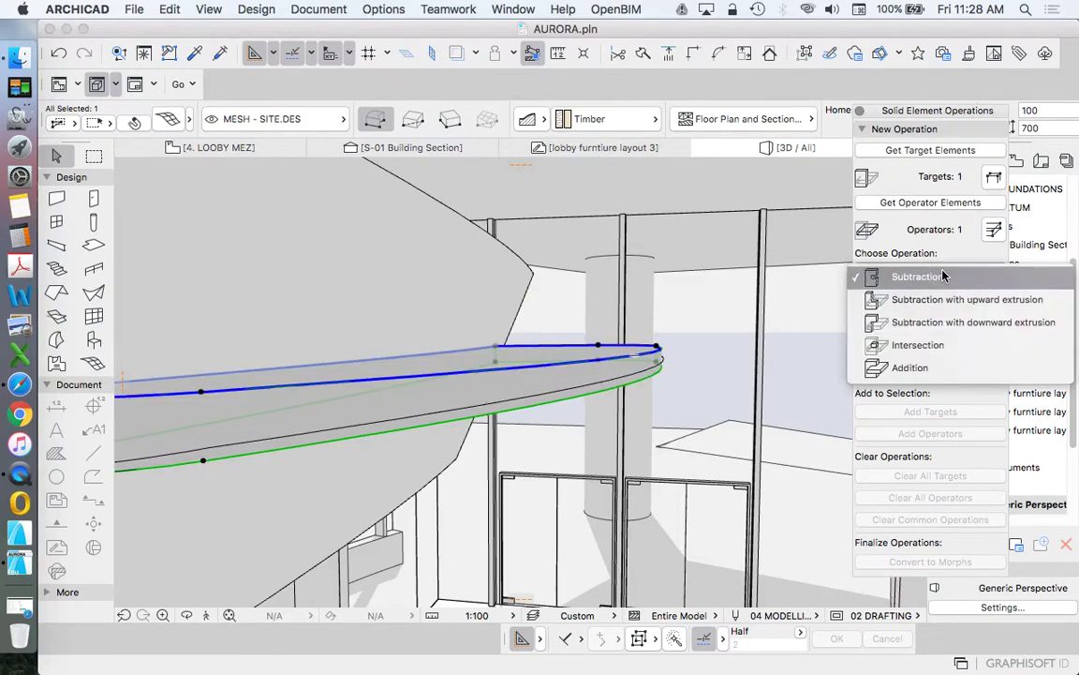
{"action": "left_click", "coordinate": [959, 324]}
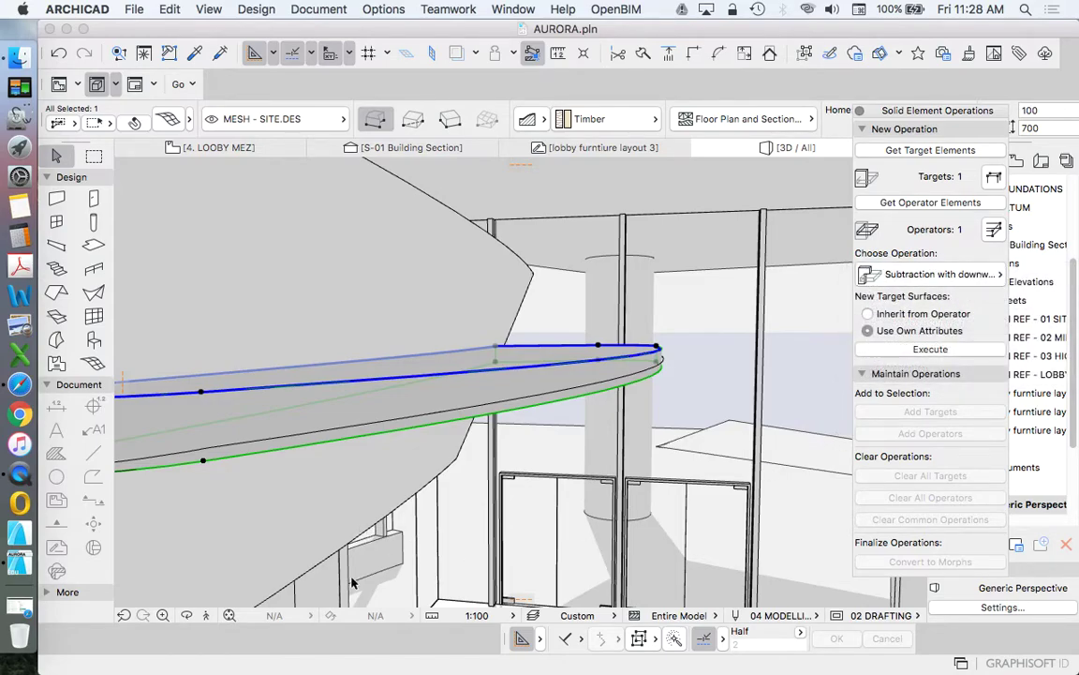
- Examine the overlapping tabletop edges in 3D, select the lower mesh and close the Solid Element Operations settings
{"action": "left_click", "coordinate": [187, 616]}
{"action": "left_click_drag", "start_coordinate": [415, 521], "coordinate": [453, 536]}
{"action": "left_click_drag", "start_coordinate": [501, 489], "coordinate": [475, 501]}
{"action": "key", "text": "Escape"}
{"action": "left_click", "coordinate": [547, 402]}
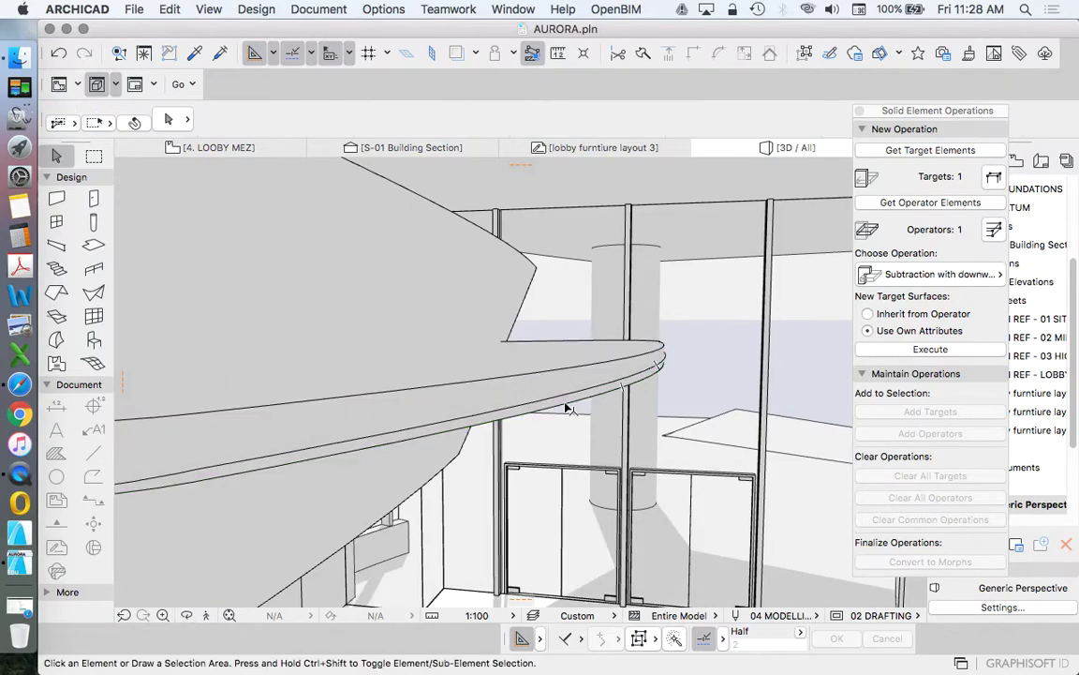
{"action": "left_click", "coordinate": [616, 383]}
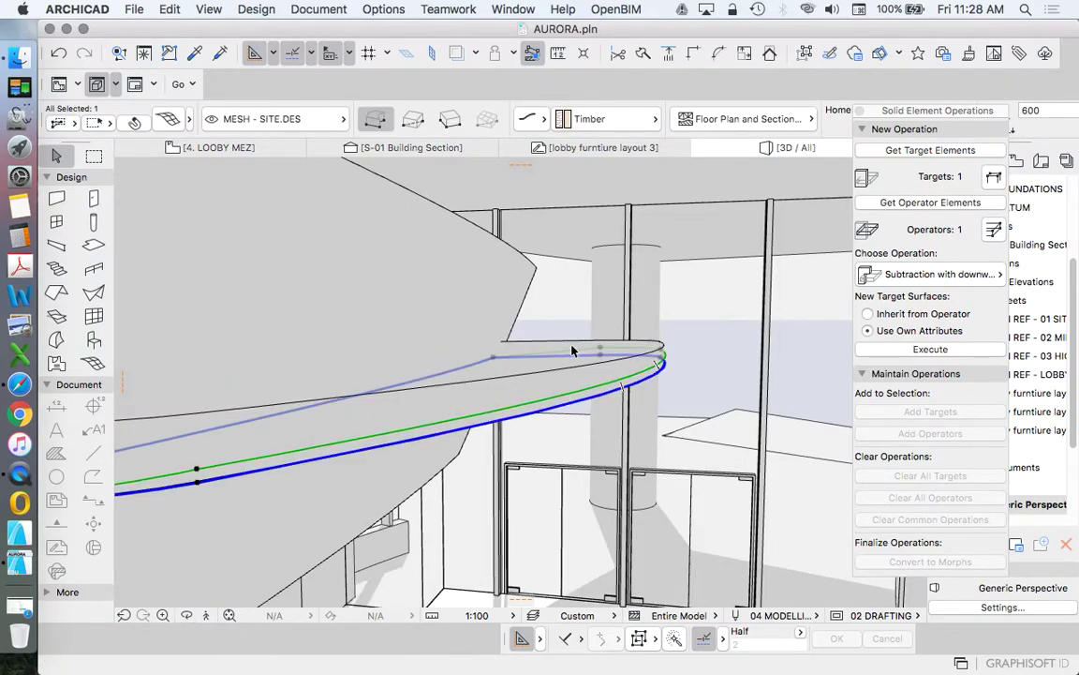
{"action": "scroll", "coordinate": [659, 346], "scroll_direction": "down", "scroll_amount": 2}
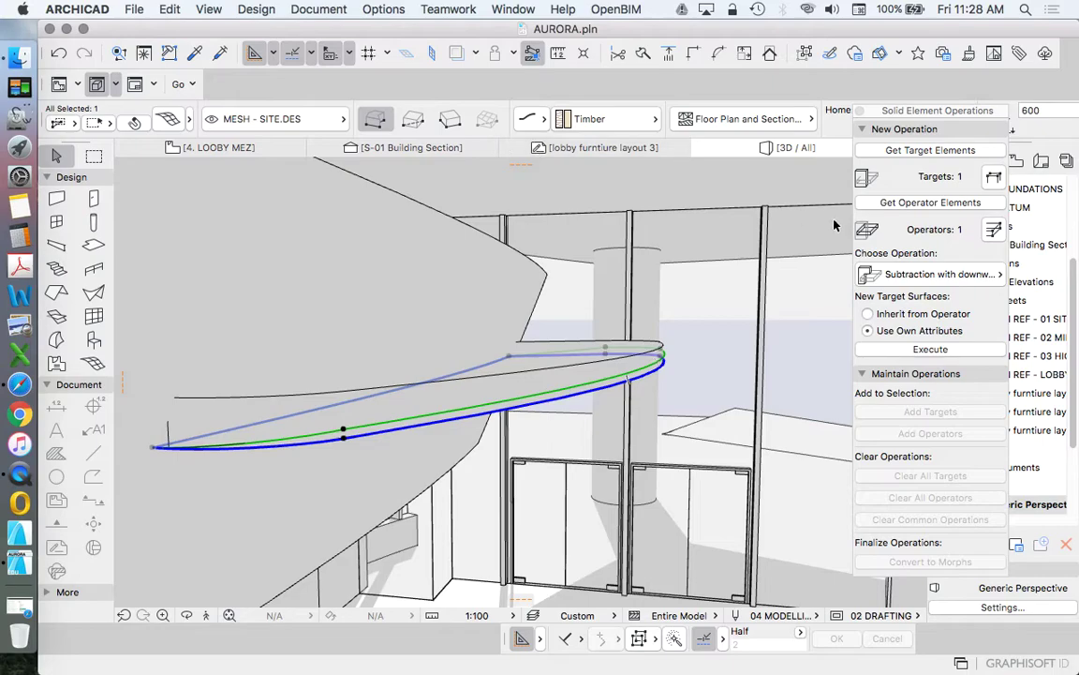
{"action": "left_click", "coordinate": [860, 112]}
- Return to the 4. LOOBY MEZ plan and convert the lower tabletop mesh to a morph
{"action": "scroll", "coordinate": [1066, 257], "scroll_direction": "up", "scroll_amount": 5}
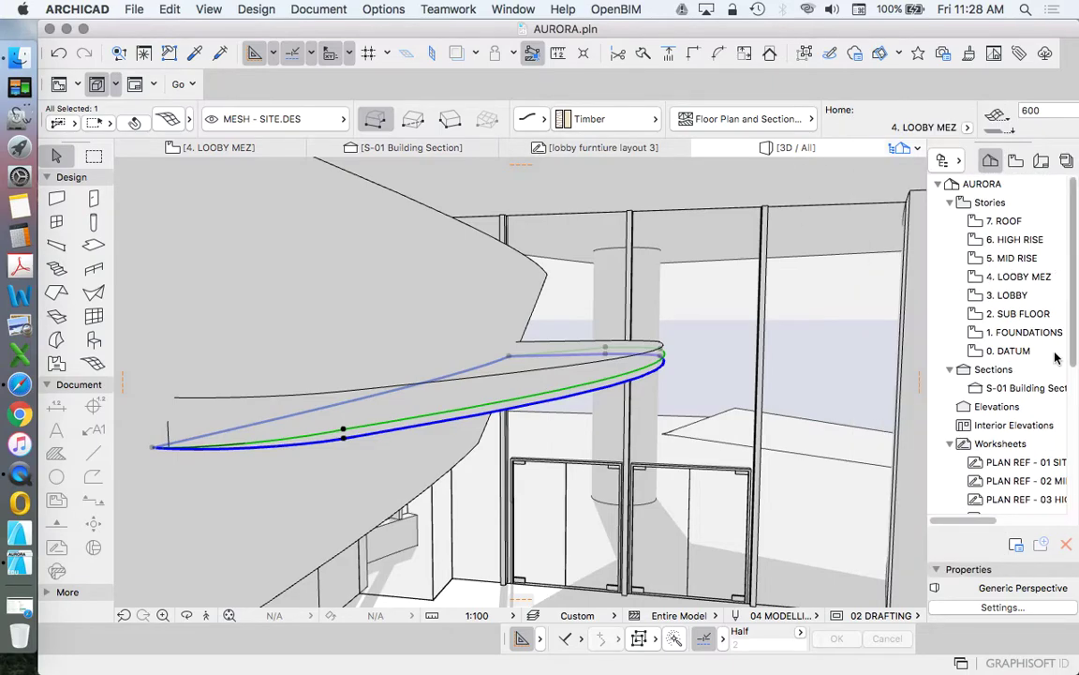
{"action": "double_click", "coordinate": [1017, 276]}
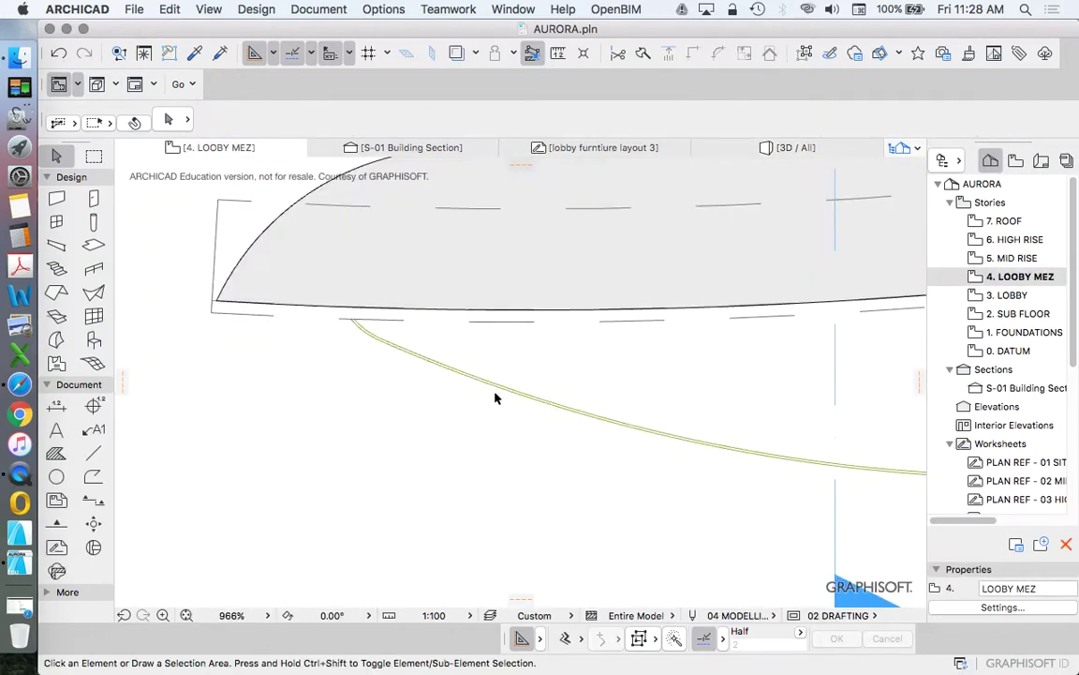
{"action": "scroll", "coordinate": [502, 394], "scroll_direction": "up", "scroll_amount": 5}
{"action": "left_click", "coordinate": [506, 389]}
{"action": "scroll", "coordinate": [361, 315], "scroll_direction": "down", "scroll_amount": 6}
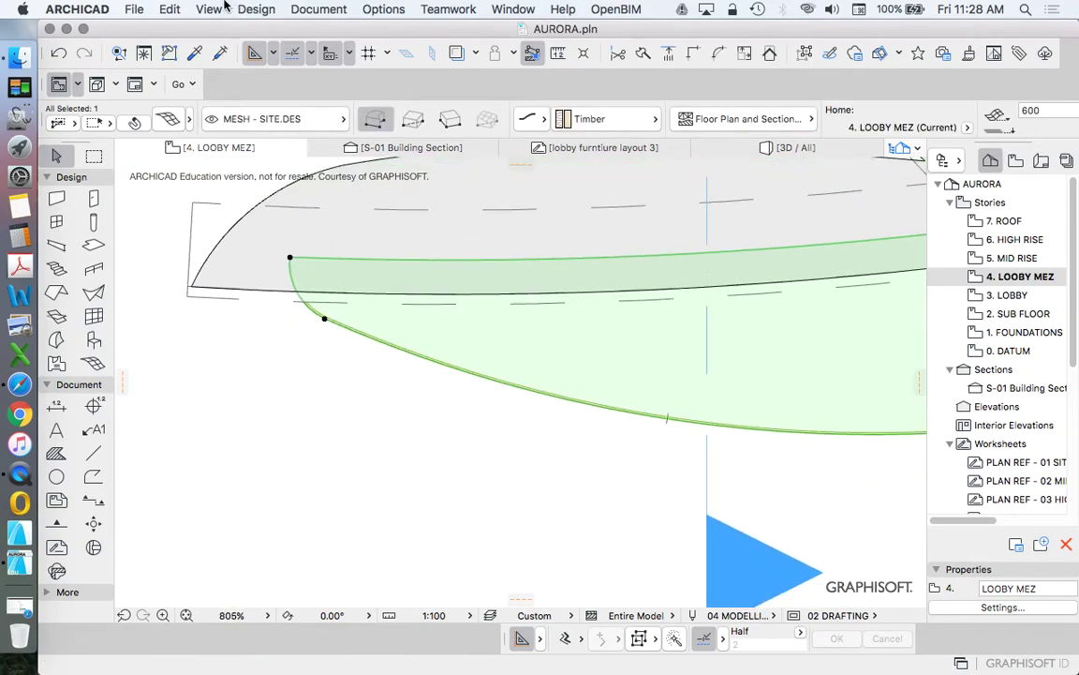
{"action": "left_click", "coordinate": [253, 9]}
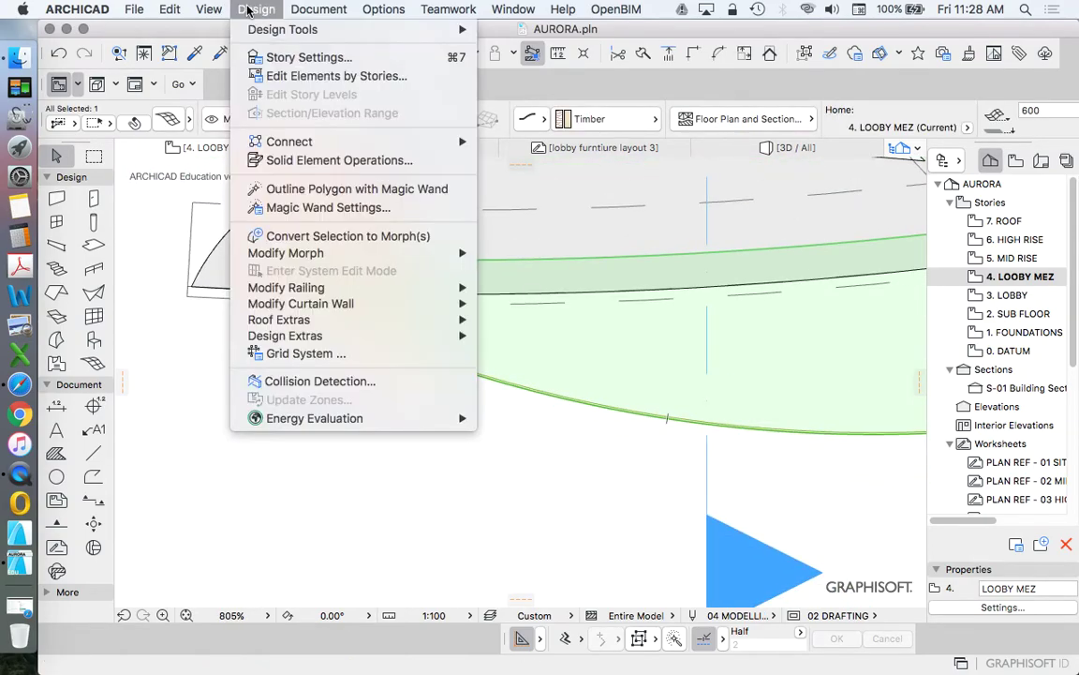
{"action": "mouse_move", "coordinate": [355, 311]}
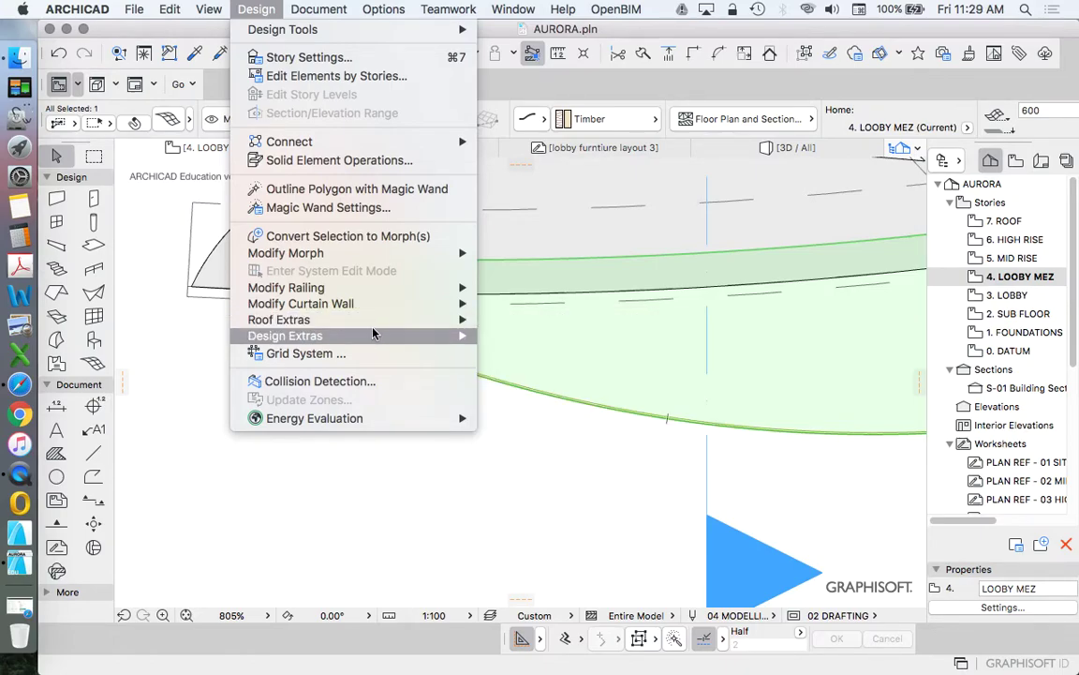
{"action": "left_click", "coordinate": [381, 238]}
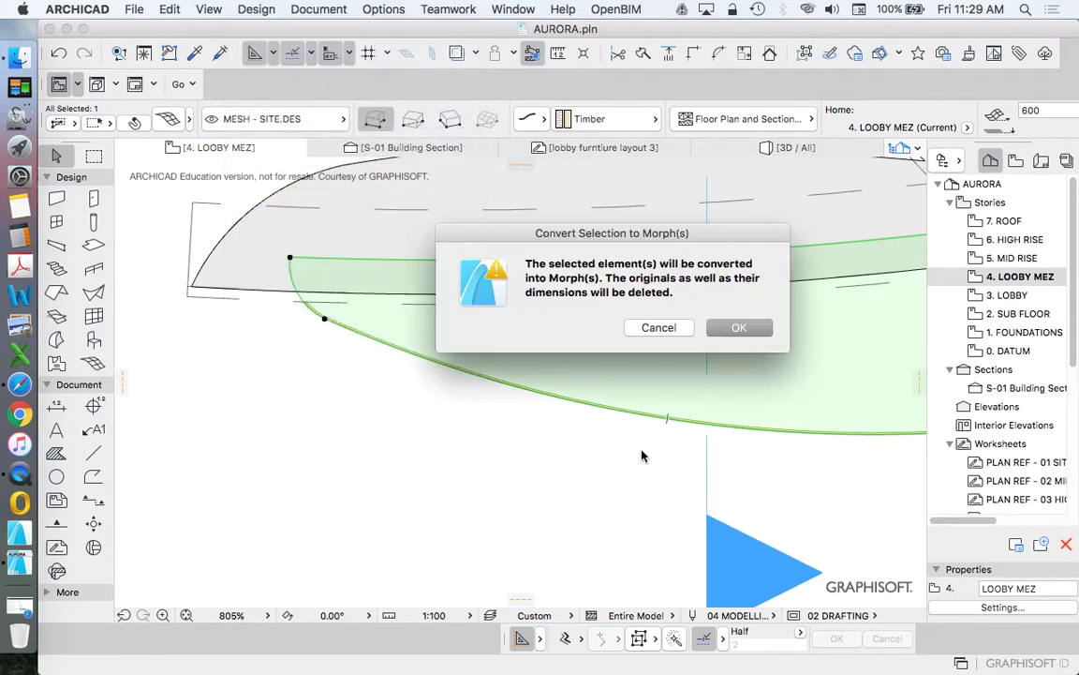
{"action": "left_click", "coordinate": [741, 328]}
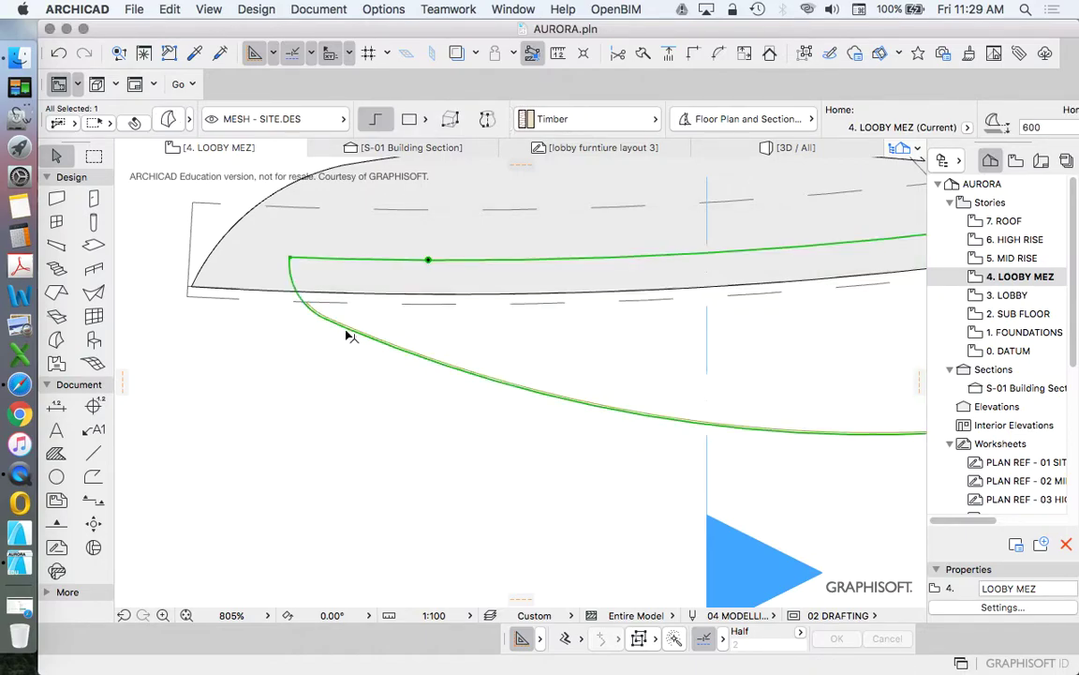
- Try converting the upper tabletop mesh to a morph together with the lower one, and undo that conversion
{"action": "scroll", "coordinate": [366, 355], "scroll_direction": "up", "scroll_amount": 5}
{"action": "scroll", "coordinate": [342, 349], "scroll_direction": "down", "scroll_amount": 5}
{"action": "left_click", "coordinate": [273, 354]}
{"action": "left_click_drag", "start_coordinate": [373, 370], "coordinate": [434, 343]}
{"action": "right_click", "coordinate": [264, 394]}
{"action": "left_click", "coordinate": [344, 506]}
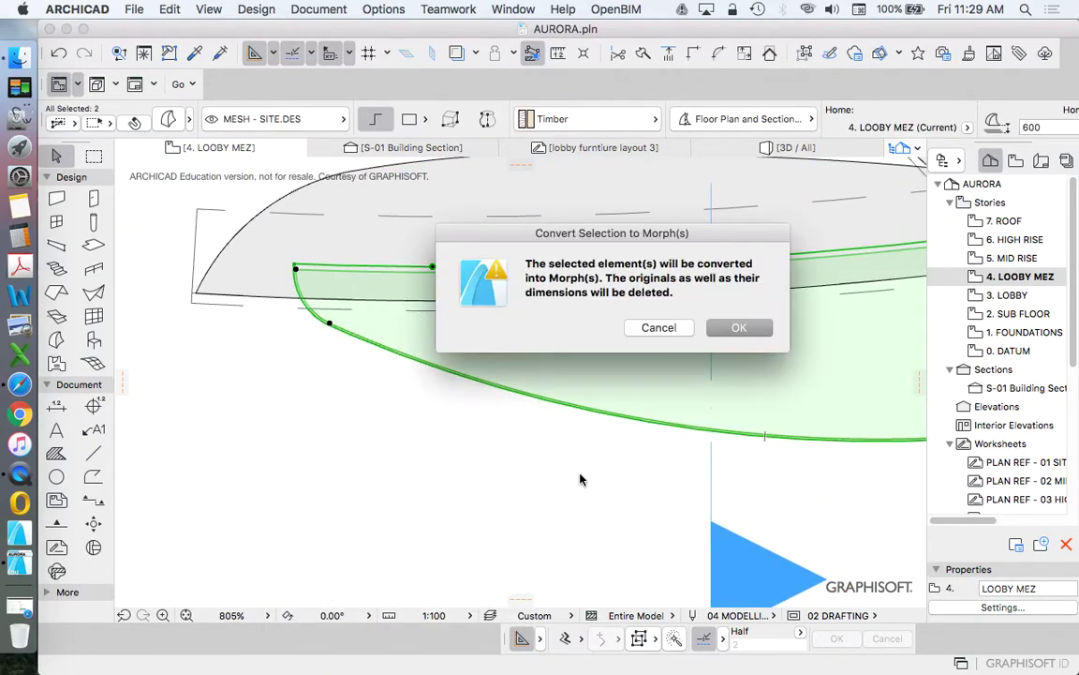
{"action": "left_click", "coordinate": [739, 330]}
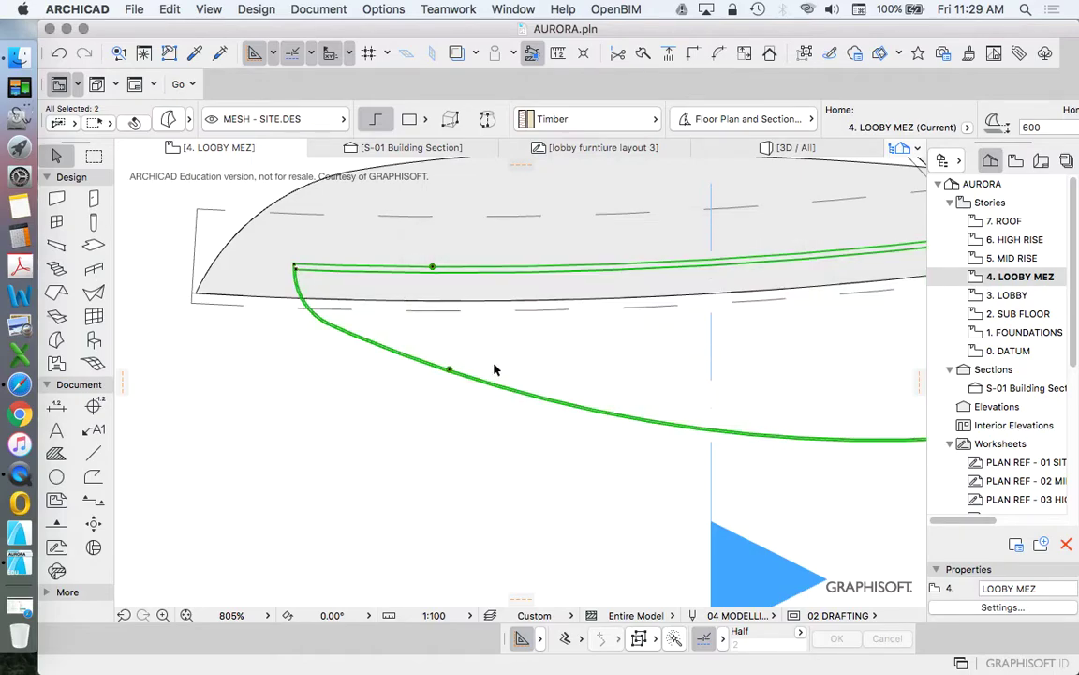
{"action": "left_click", "coordinate": [169, 8]}
{"action": "left_click", "coordinate": [235, 29]}
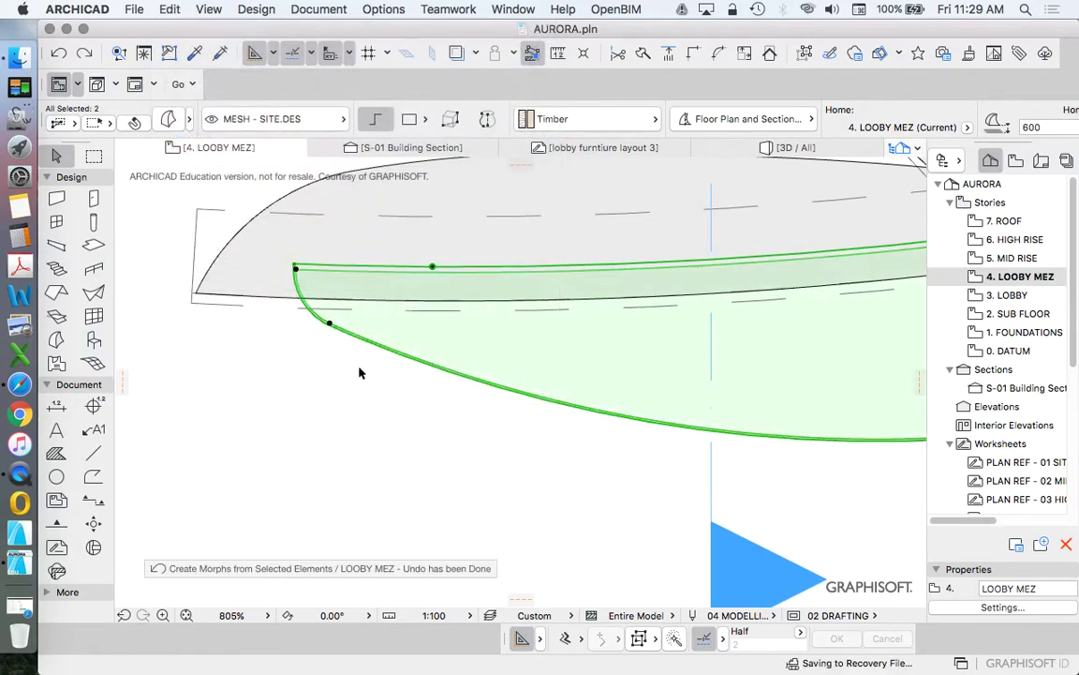
- Show only the tabletop mesh and the lower morph in 3D and select the morph
{"action": "left_click", "coordinate": [363, 387]}
{"action": "left_click", "coordinate": [444, 348]}
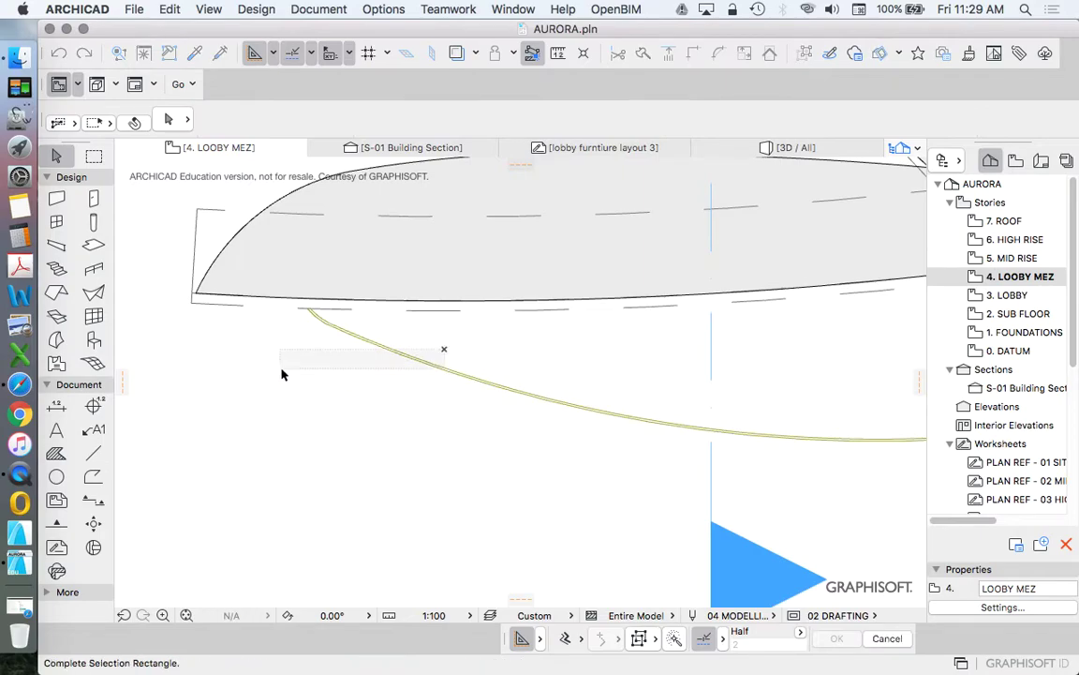
{"action": "left_click", "coordinate": [313, 385]}
{"action": "right_click", "coordinate": [278, 341]}
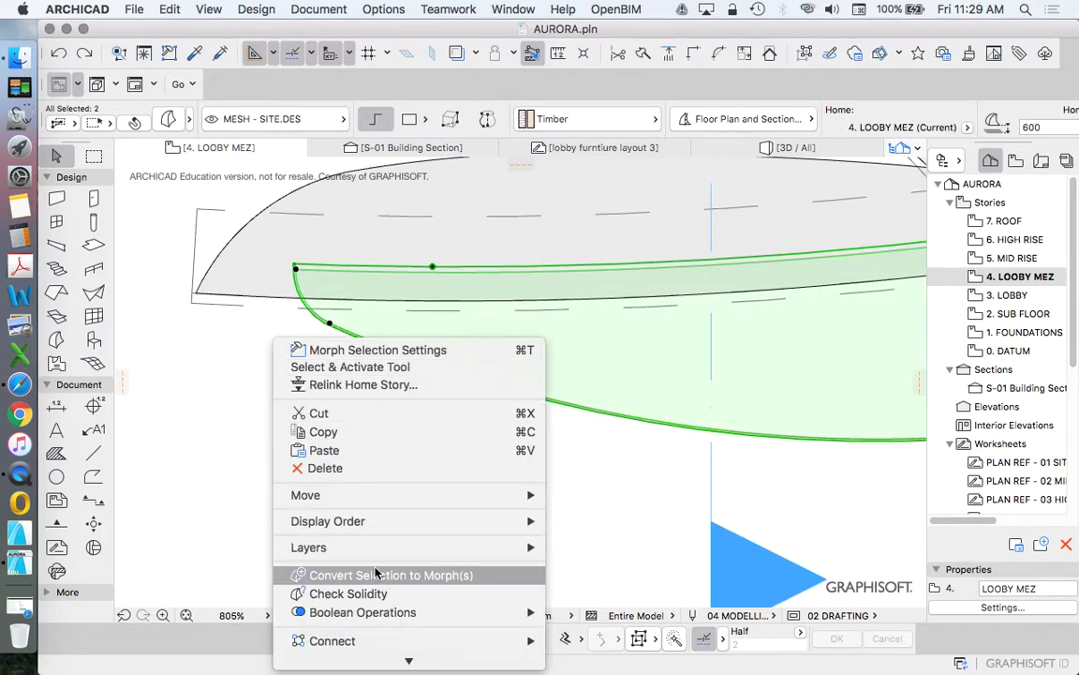
{"action": "left_click", "coordinate": [393, 565]}
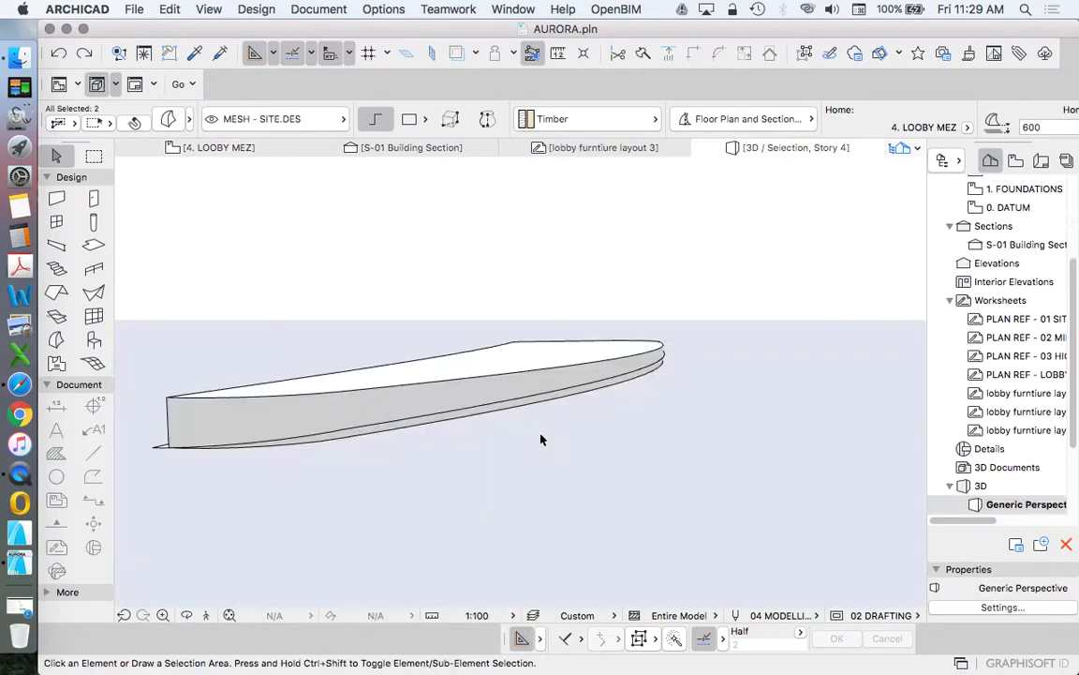
{"action": "left_click", "coordinate": [364, 431]}
{"action": "scroll", "coordinate": [314, 456], "scroll_direction": "up", "scroll_amount": 5}
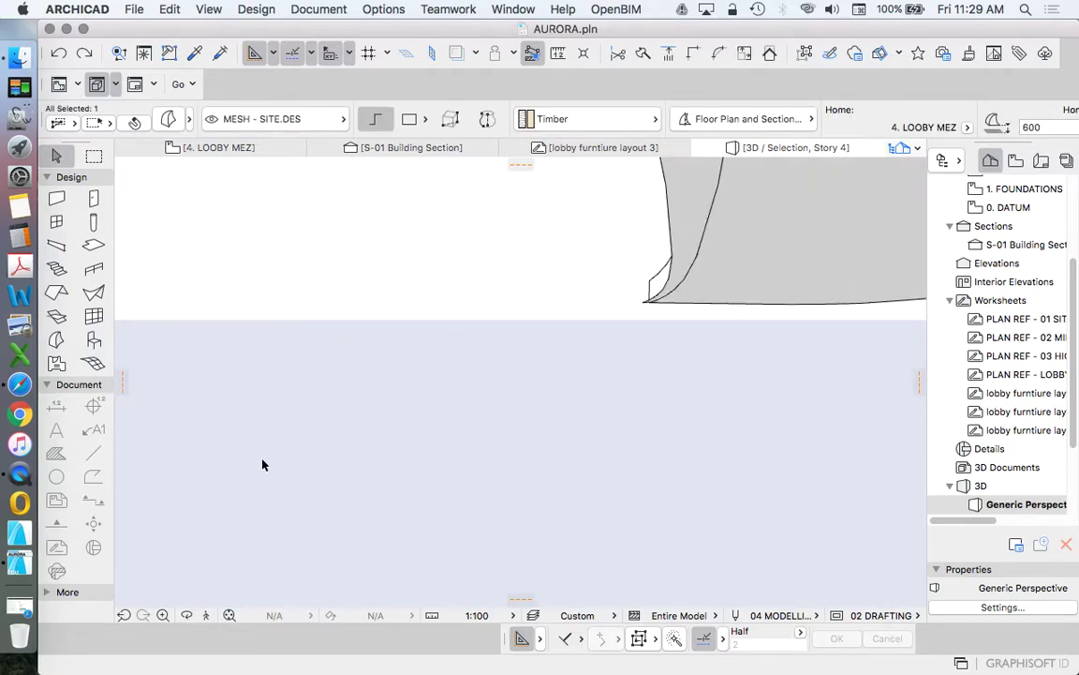
{"action": "scroll", "coordinate": [262, 465], "scroll_direction": "down", "scroll_amount": 5}
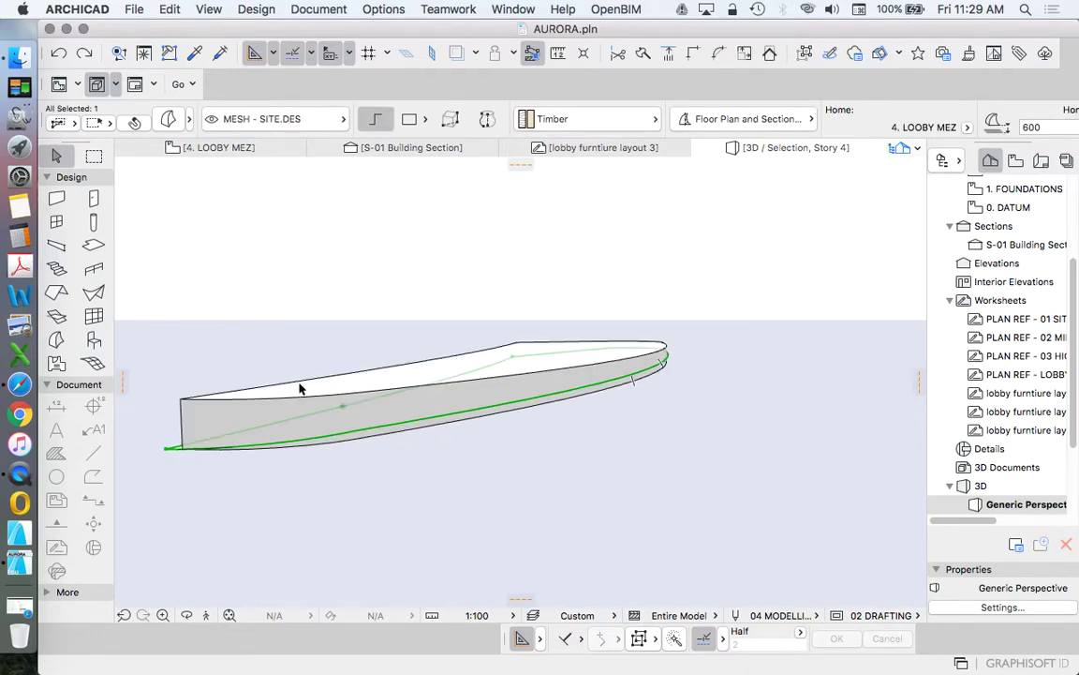
- Subtract the lower morph from the tabletop mesh using Subtraction with downward extrusion
{"action": "left_click", "coordinate": [251, 8]}
{"action": "left_click", "coordinate": [286, 159]}
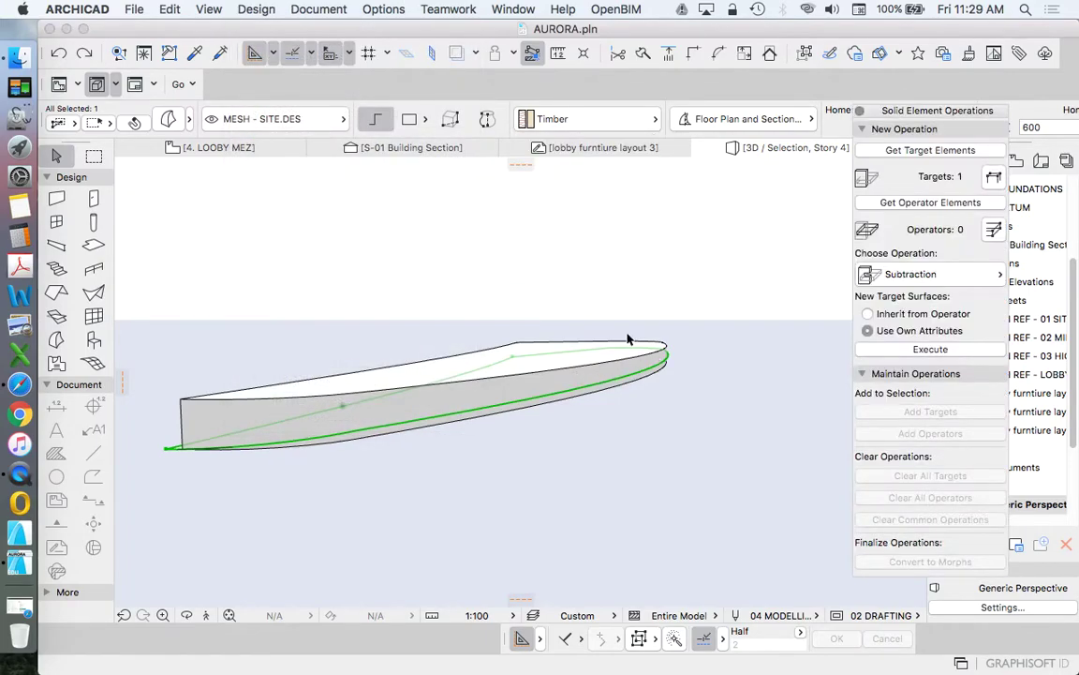
{"action": "left_click", "coordinate": [918, 202]}
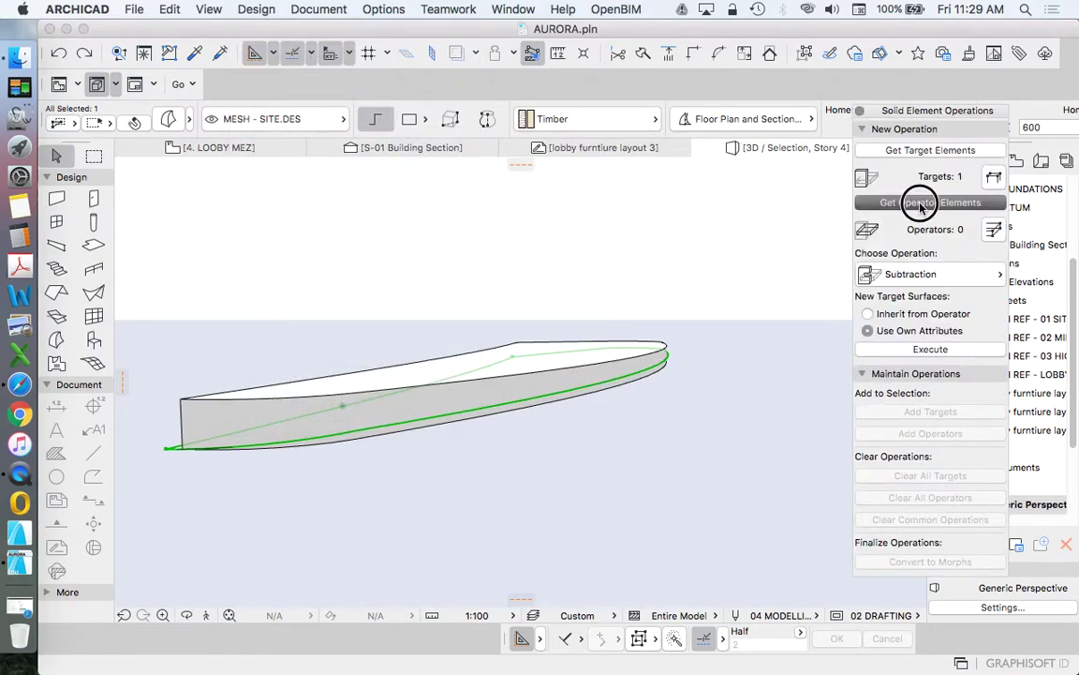
{"action": "left_click", "coordinate": [487, 384]}
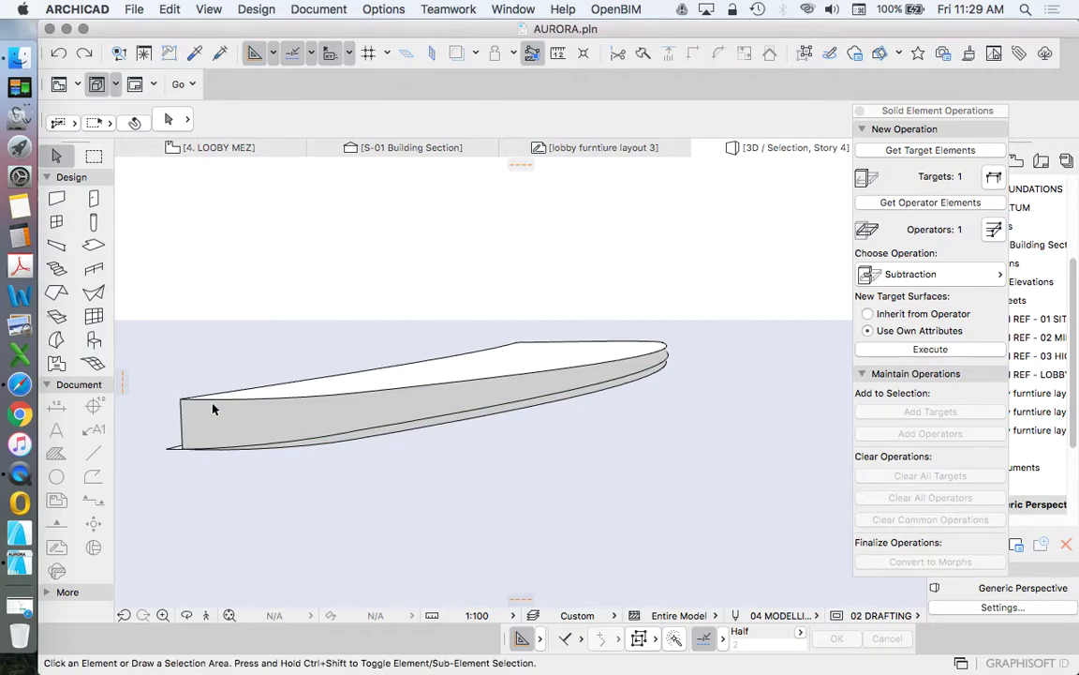
{"action": "left_click", "coordinate": [178, 401]}
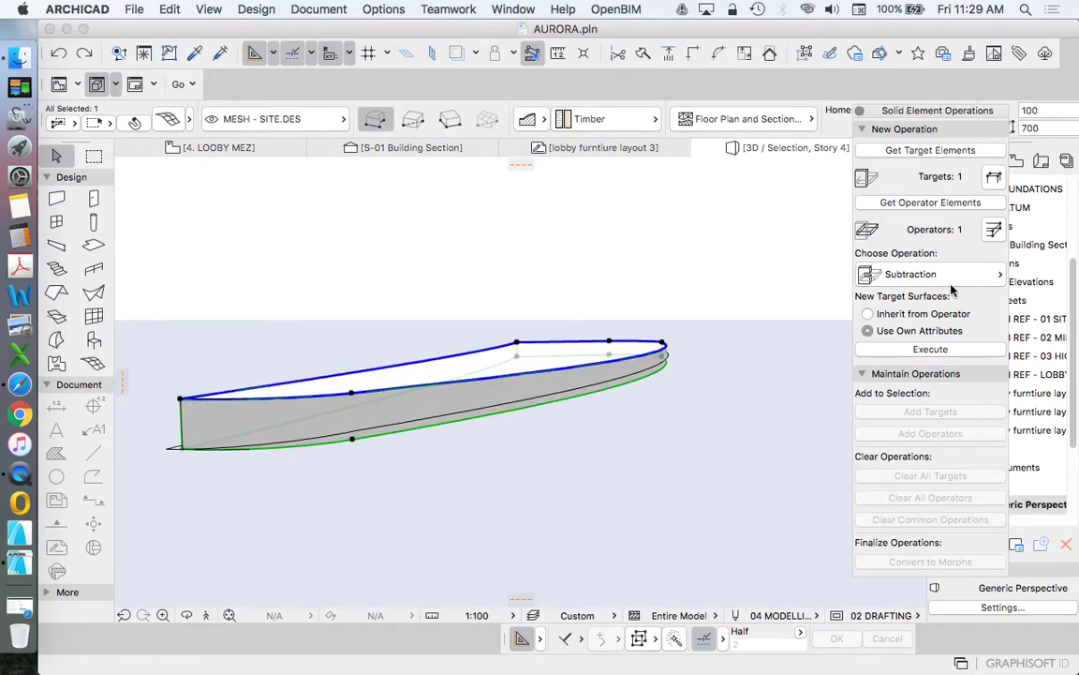
{"action": "left_click_drag", "start_coordinate": [942, 273], "coordinate": [970, 328]}
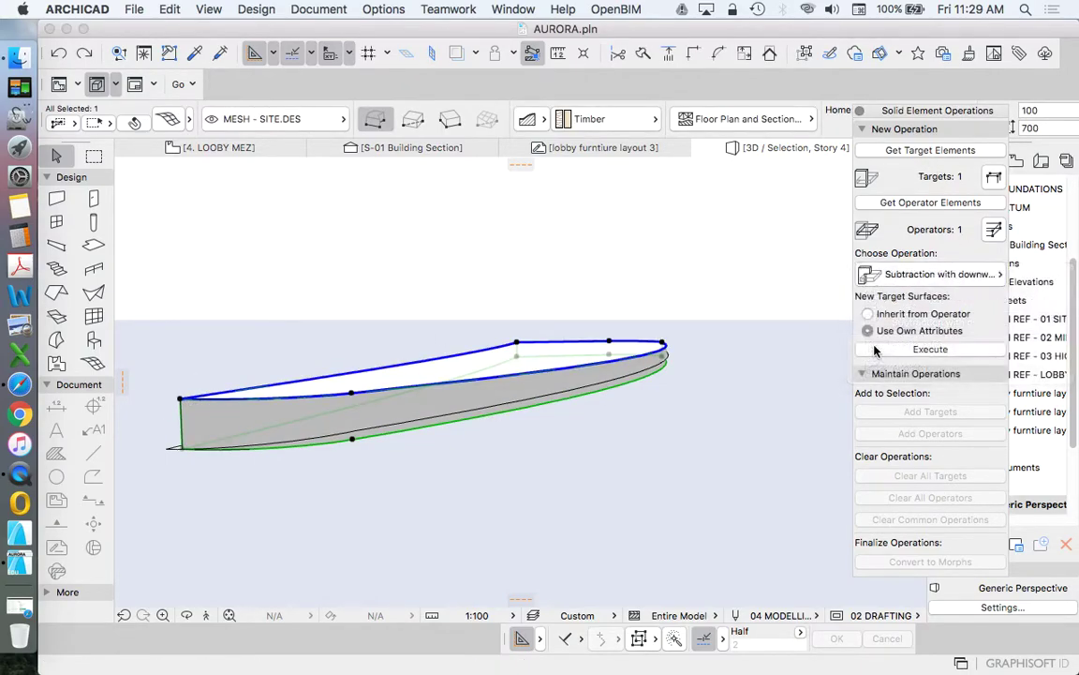
{"action": "left_click", "coordinate": [930, 348]}
{"action": "left_click", "coordinate": [487, 429]}
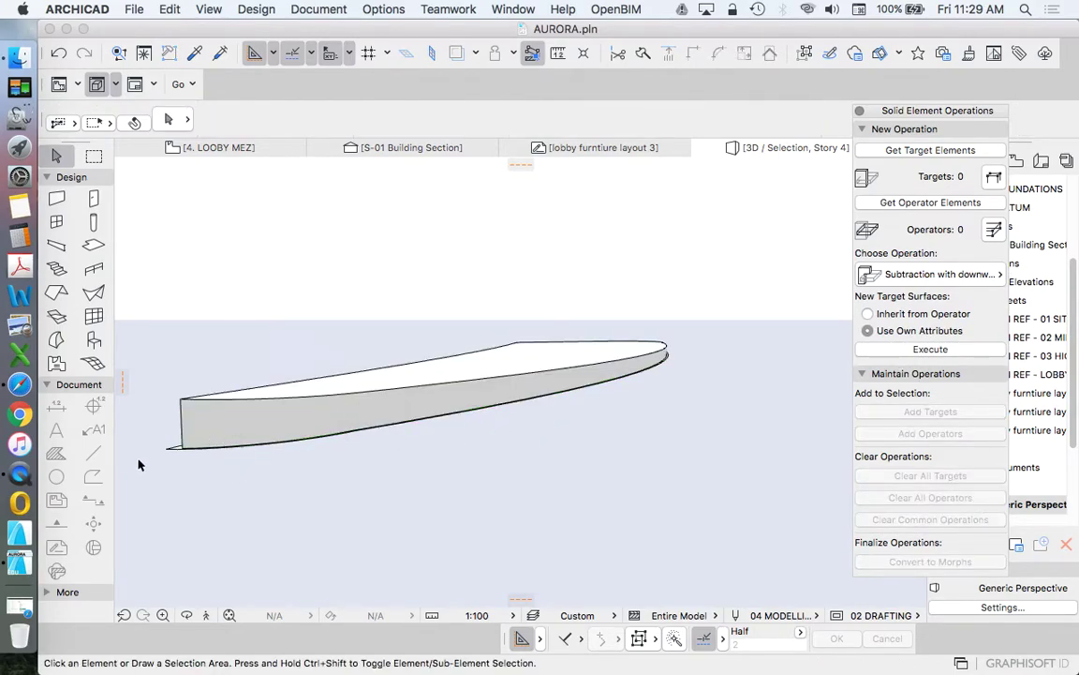
- Hide the lower morph by moving it to the CUTTING PLANE layer, and close the Solid Element Operations settings
{"action": "left_click", "coordinate": [174, 452]}
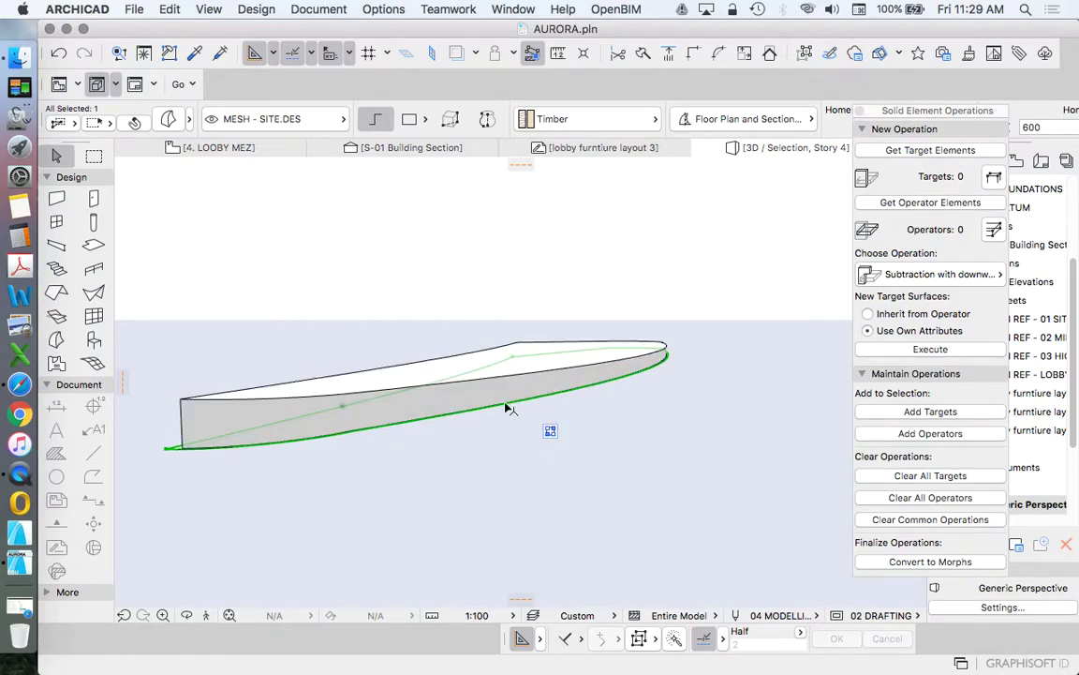
{"action": "left_click", "coordinate": [291, 119]}
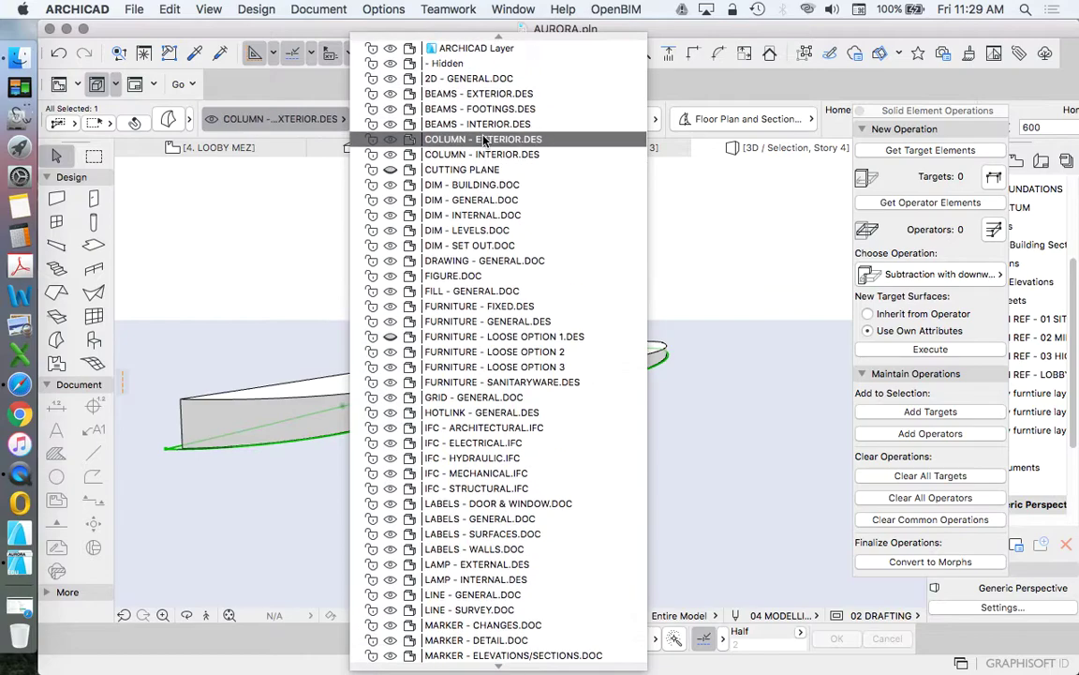
{"action": "left_click", "coordinate": [528, 171]}
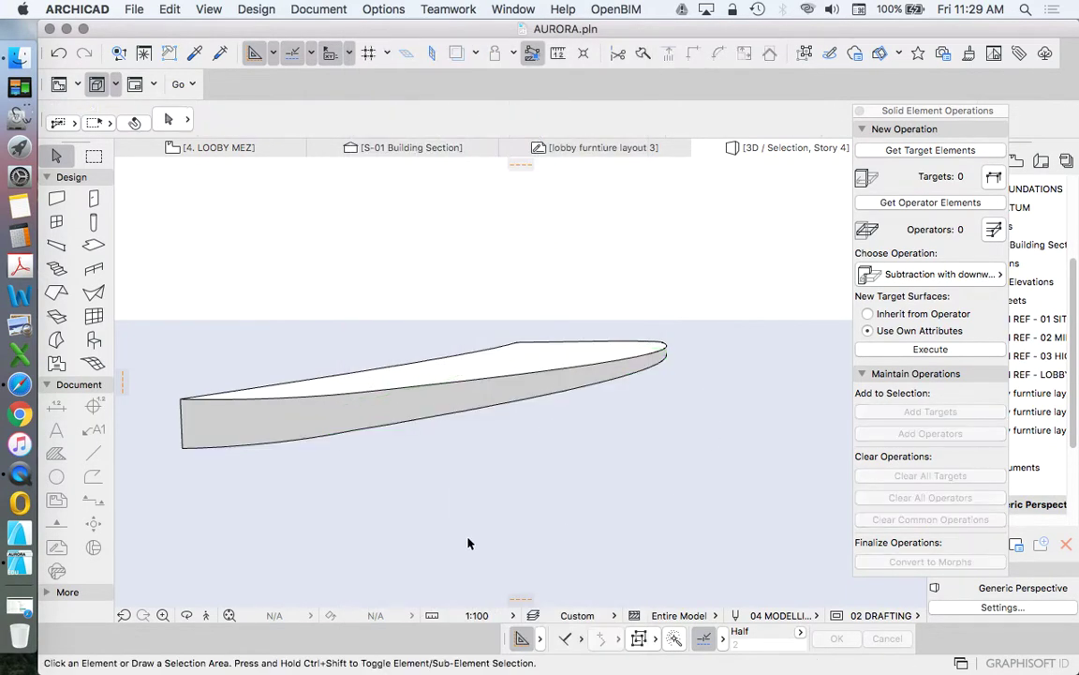
{"action": "left_click", "coordinate": [859, 111]}
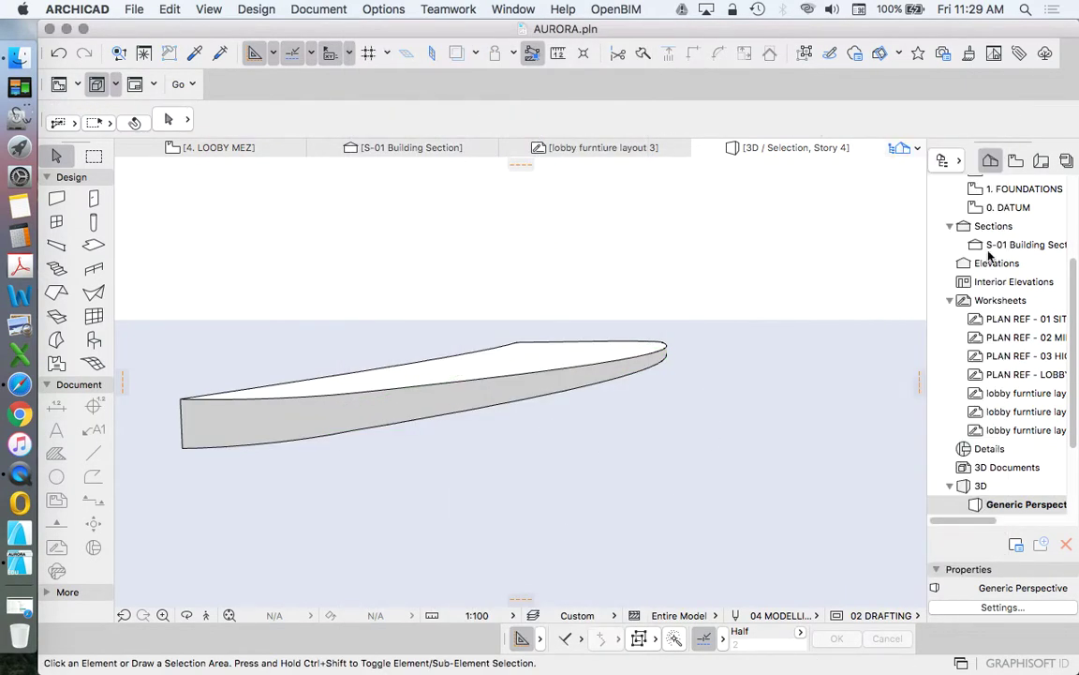
- Select the counter elements in the 4. LOOBY MEZ plan, show them in 3D and inspect the assembled counter from above
{"action": "double_click", "coordinate": [1018, 277]}
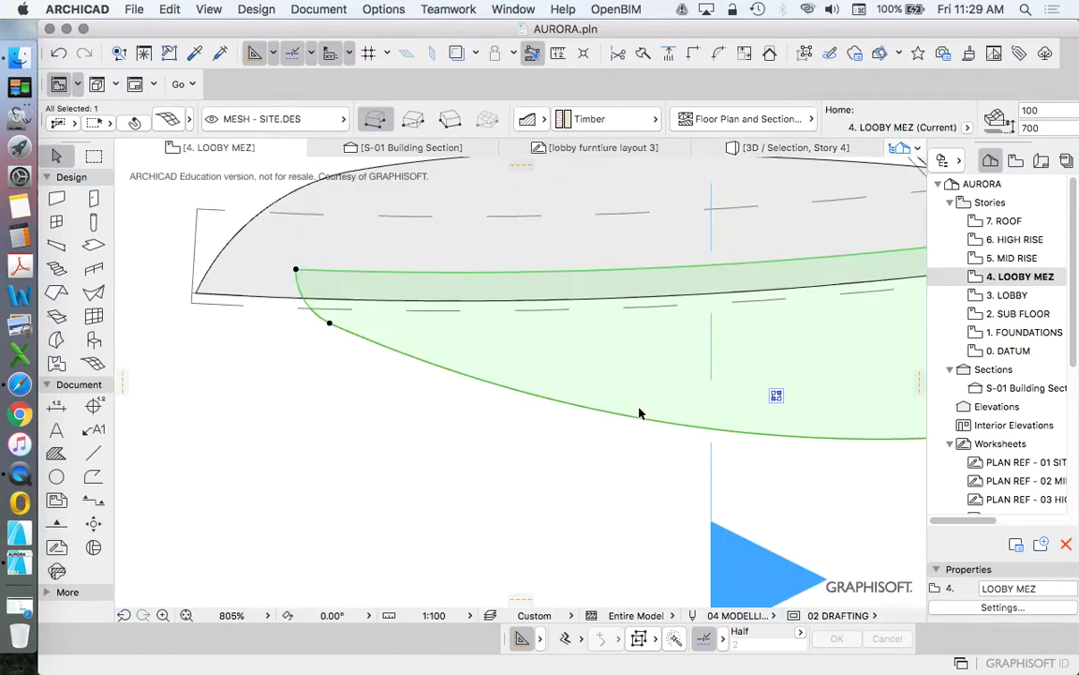
{"action": "left_click_drag", "start_coordinate": [423, 219], "coordinate": [855, 465]}
{"action": "right_click", "coordinate": [404, 358]}
{"action": "left_click", "coordinate": [473, 544]}
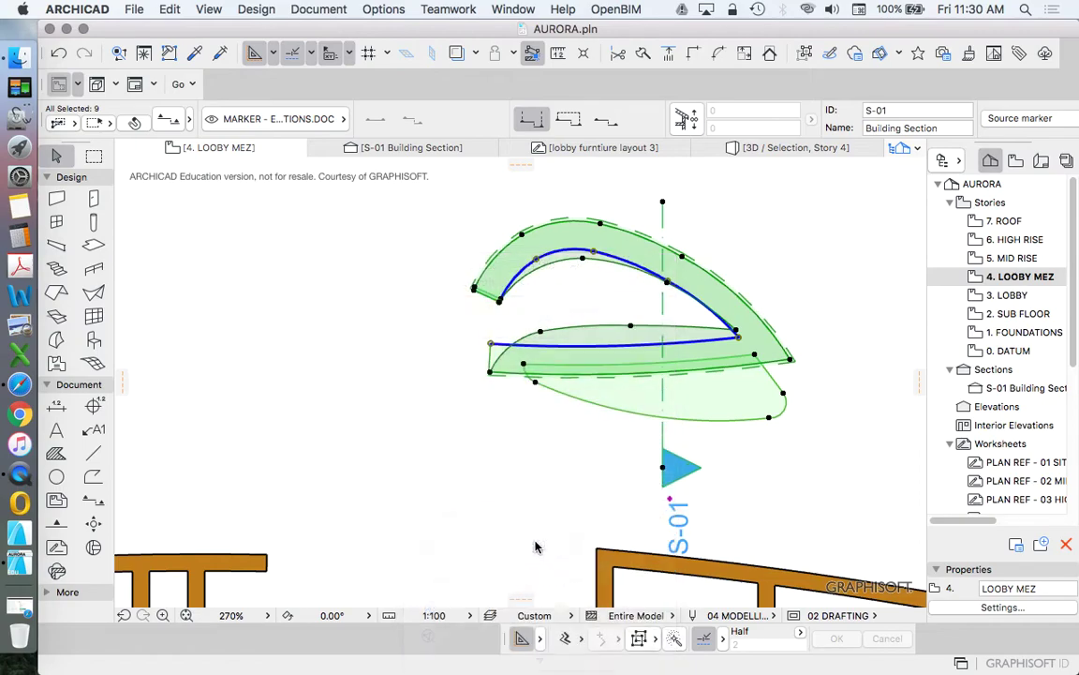
{"action": "scroll", "coordinate": [328, 498], "scroll_direction": "down", "scroll_amount": 5}
{"action": "scroll", "coordinate": [535, 366], "scroll_direction": "up", "scroll_amount": 3}
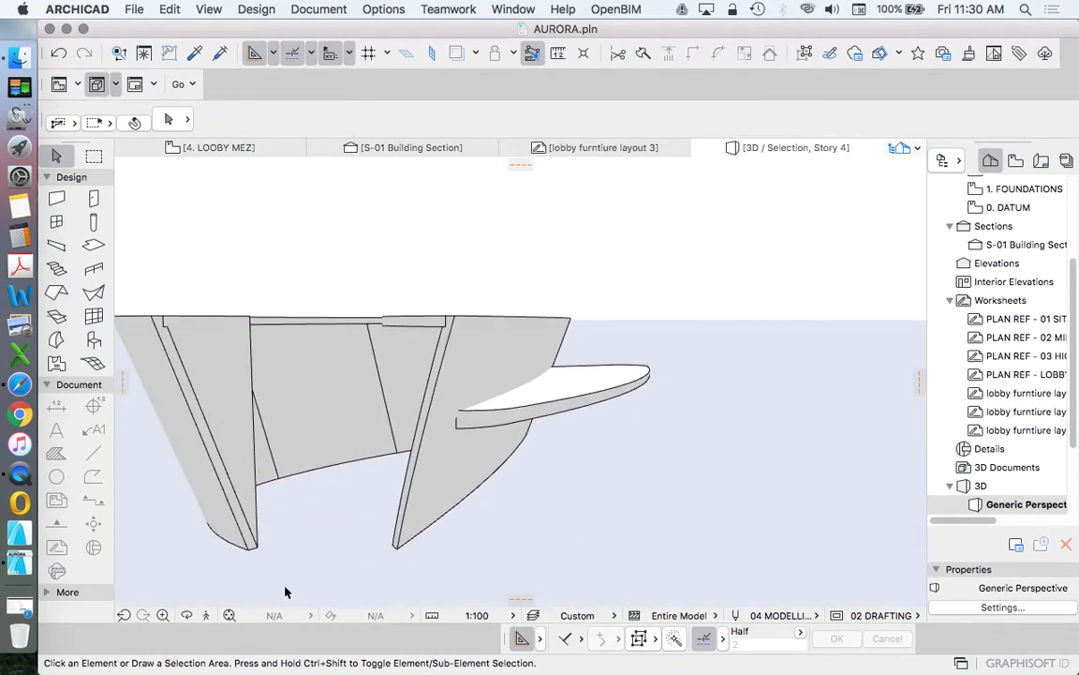
{"action": "left_click", "coordinate": [187, 615]}
{"action": "left_click_drag", "start_coordinate": [344, 520], "coordinate": [433, 547]}
{"action": "key", "text": "Escape"}
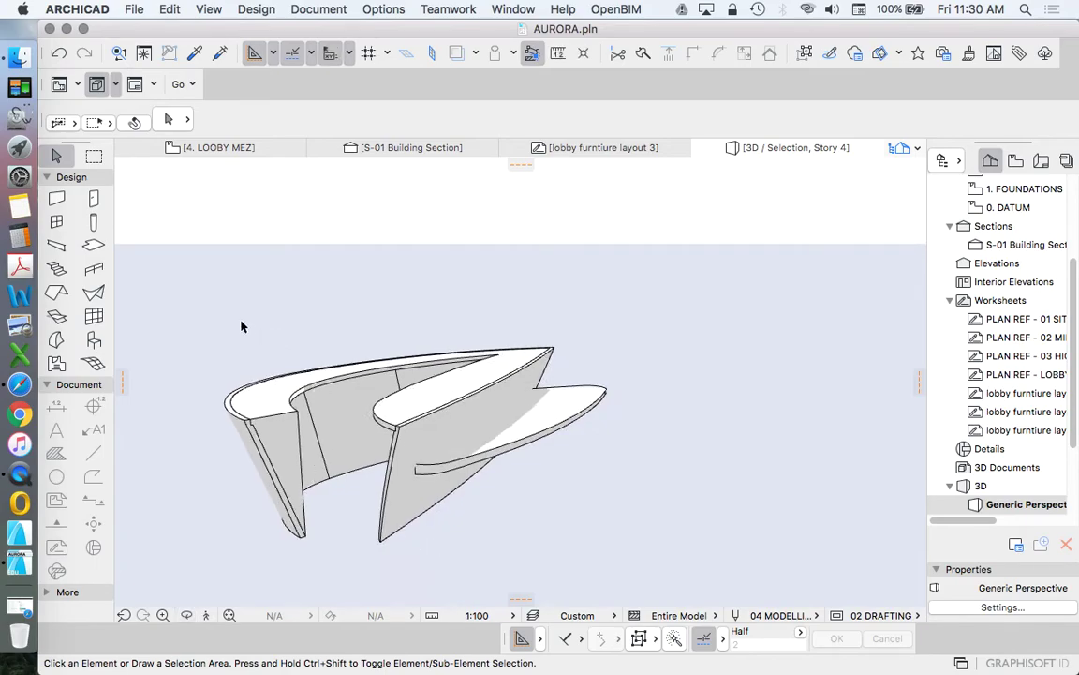
- In Solid Element Operations, assign the projecting timber tabletop mesh as target and the counter's leaning timber walls as operators
{"action": "left_click", "coordinate": [227, 298]}
{"action": "left_click", "coordinate": [672, 573]}
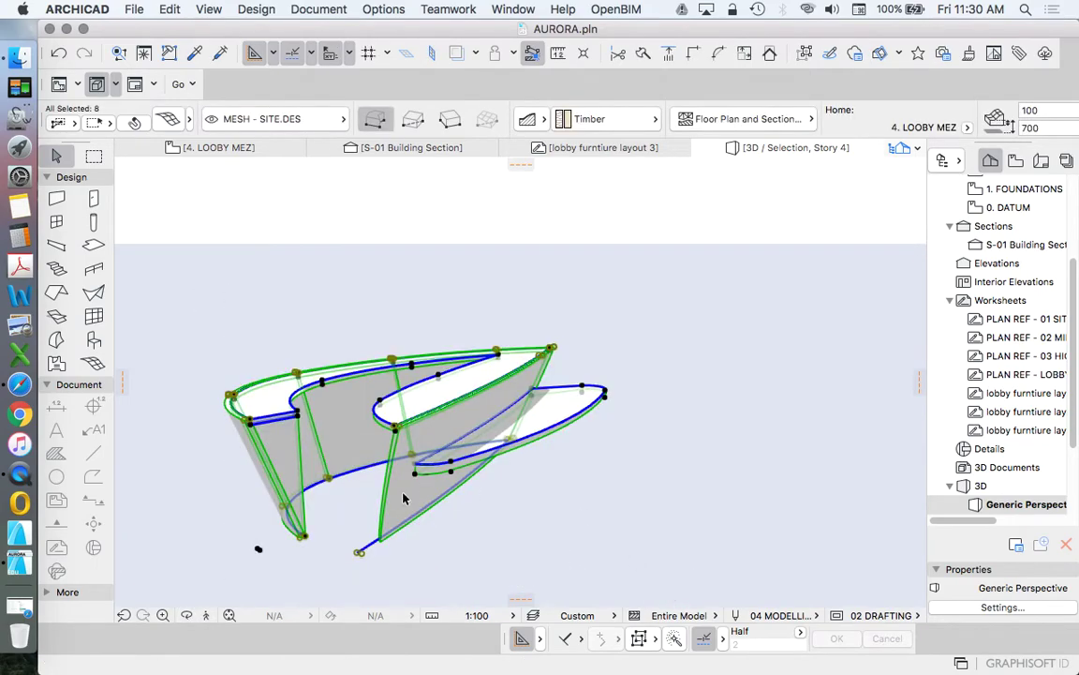
{"action": "scroll", "coordinate": [325, 442], "scroll_direction": "up", "scroll_amount": 3}
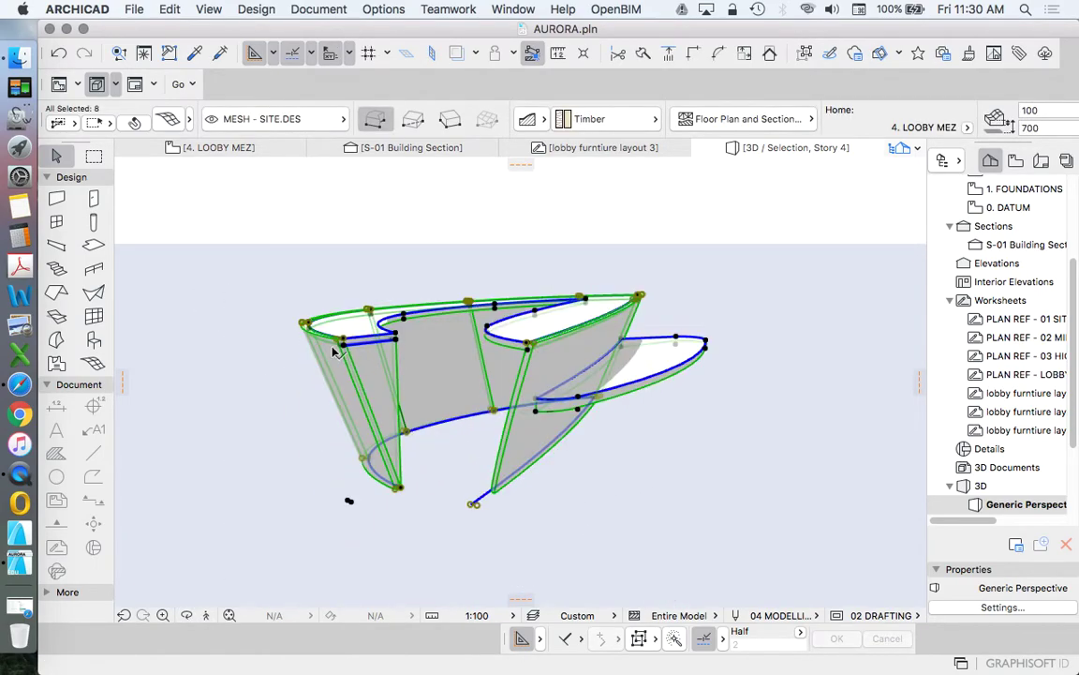
{"action": "middle_click_drag", "start_coordinate": [557, 349], "coordinate": [488, 380], "text": "shift"}
{"action": "left_click", "coordinate": [661, 399]}
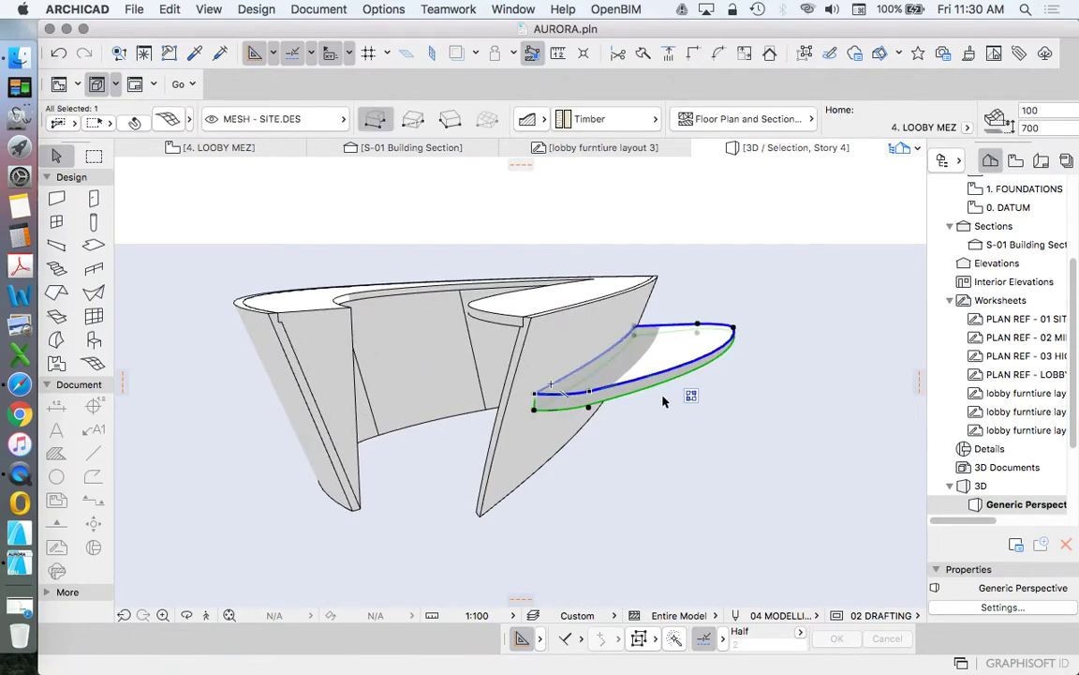
{"action": "left_click", "coordinate": [209, 9]}
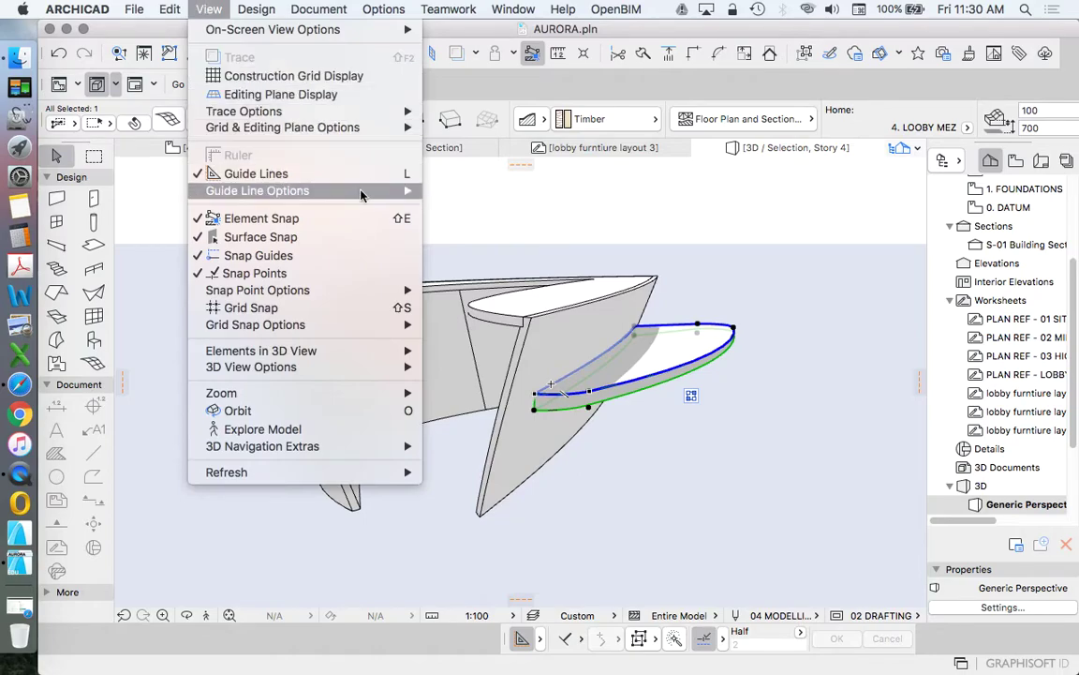
{"action": "left_click", "coordinate": [271, 158]}
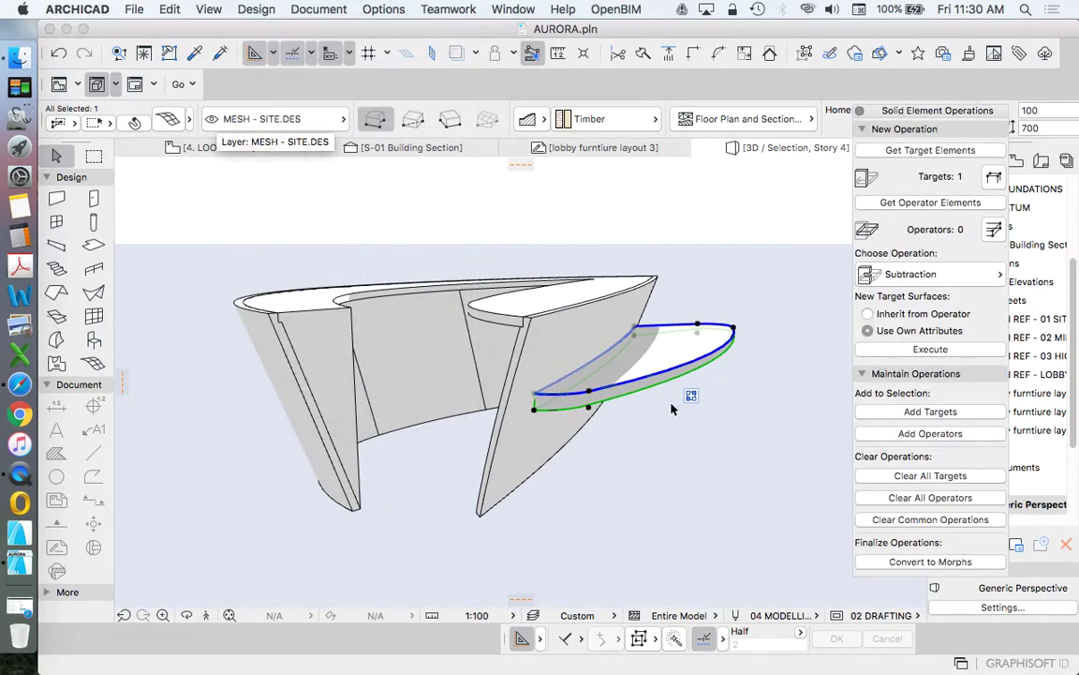
{"action": "left_click", "coordinate": [527, 359]}
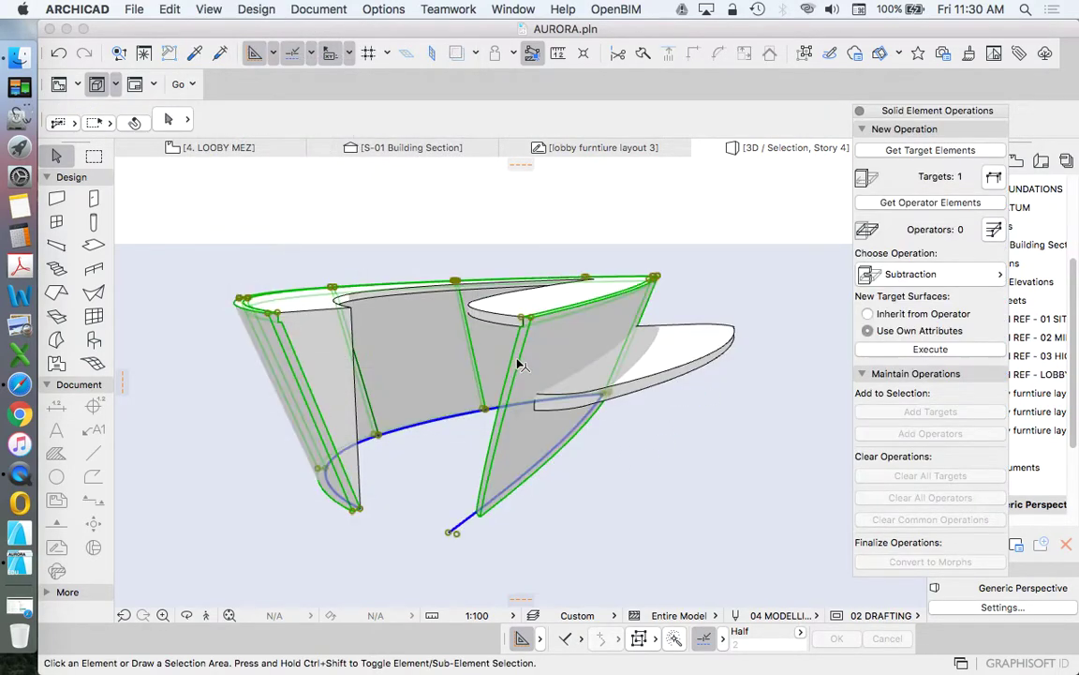
{"action": "left_click", "coordinate": [918, 208]}
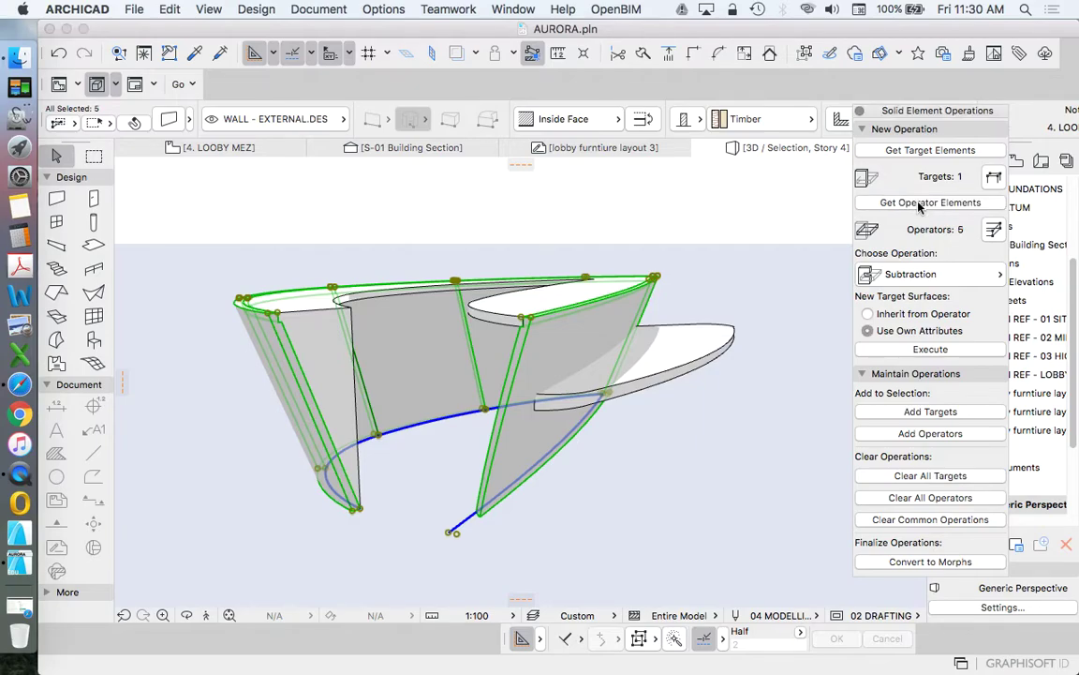
- Assign the curved upper counter slab and the tabletop mesh as targets and run Subtraction against the wall operators
{"action": "left_click", "coordinate": [557, 536]}
{"action": "left_click", "coordinate": [498, 316]}
{"action": "left_click", "coordinate": [510, 317]}
{"action": "left_click", "coordinate": [455, 288]}
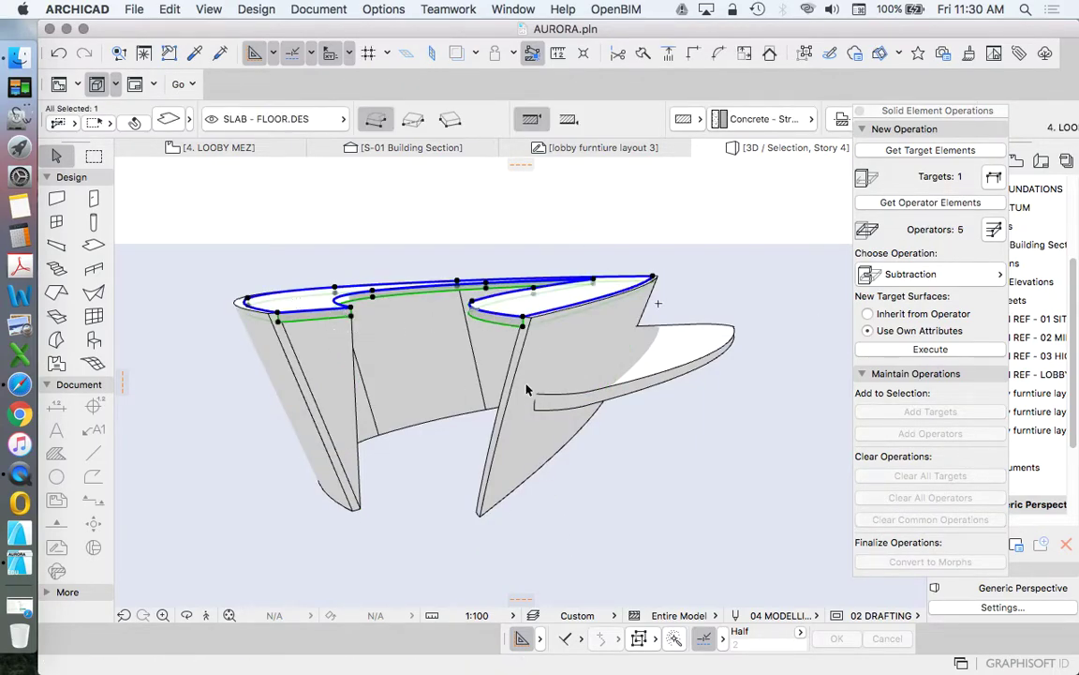
{"action": "left_click", "coordinate": [656, 381], "text": "shift"}
{"action": "left_click", "coordinate": [968, 151]}
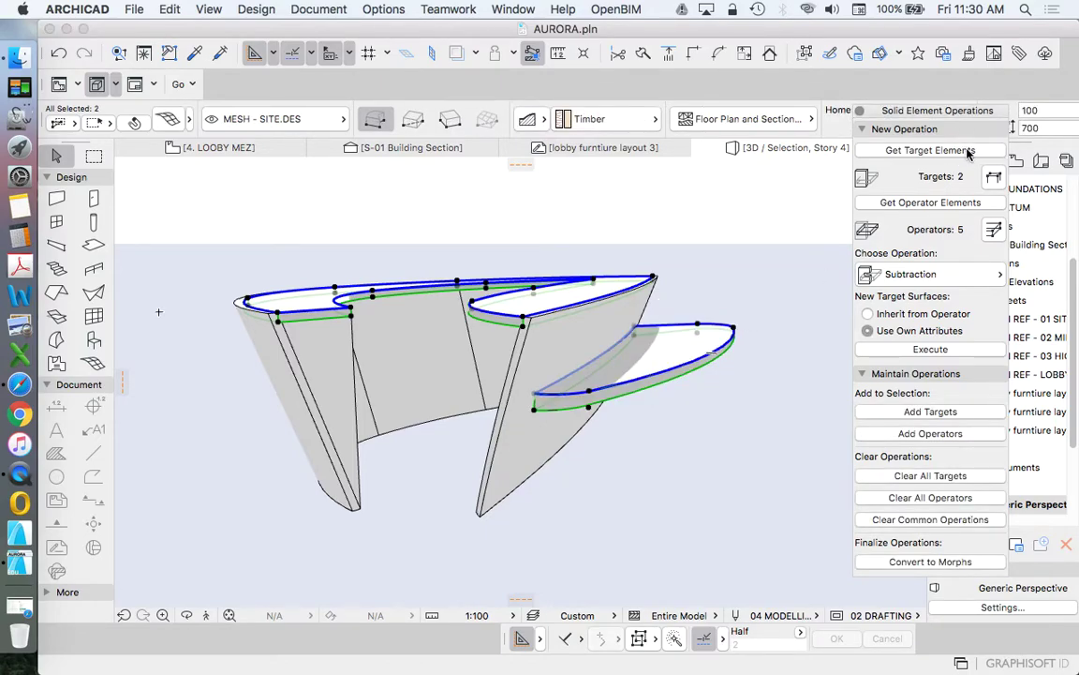
{"action": "left_click", "coordinate": [973, 273]}
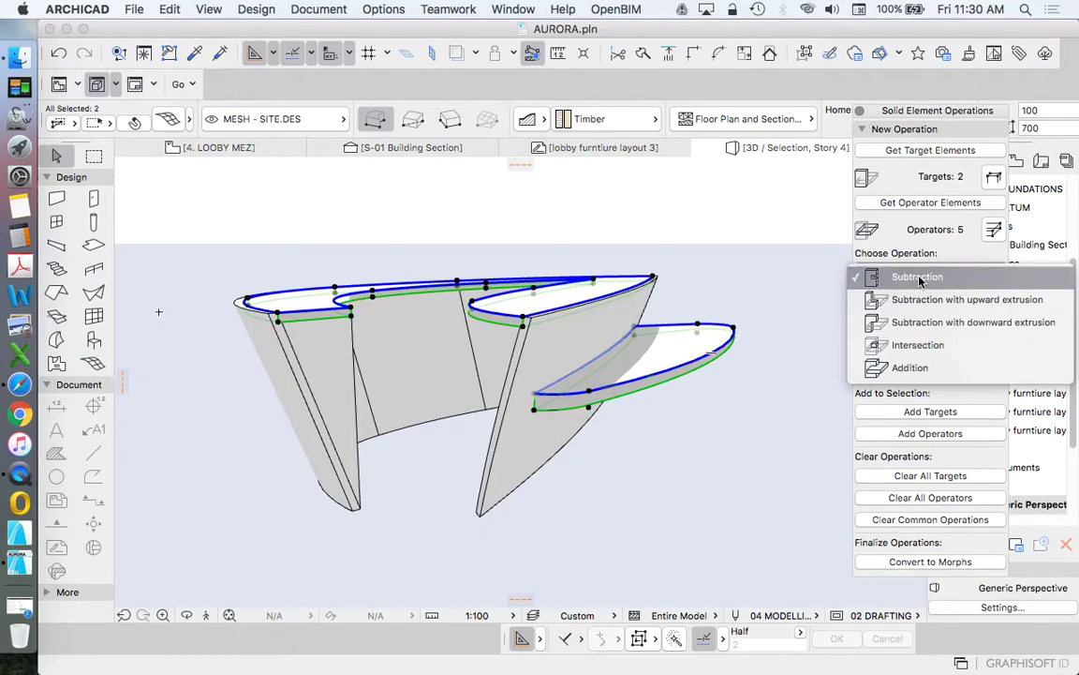
{"action": "left_click", "coordinate": [918, 278]}
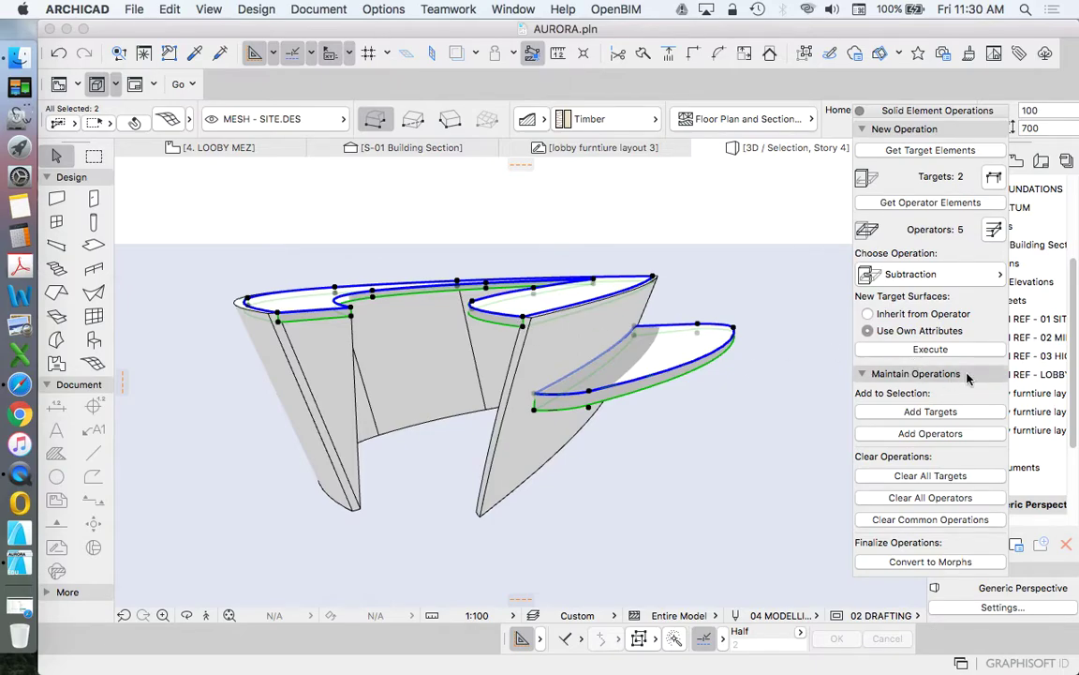
{"action": "left_click", "coordinate": [933, 350]}
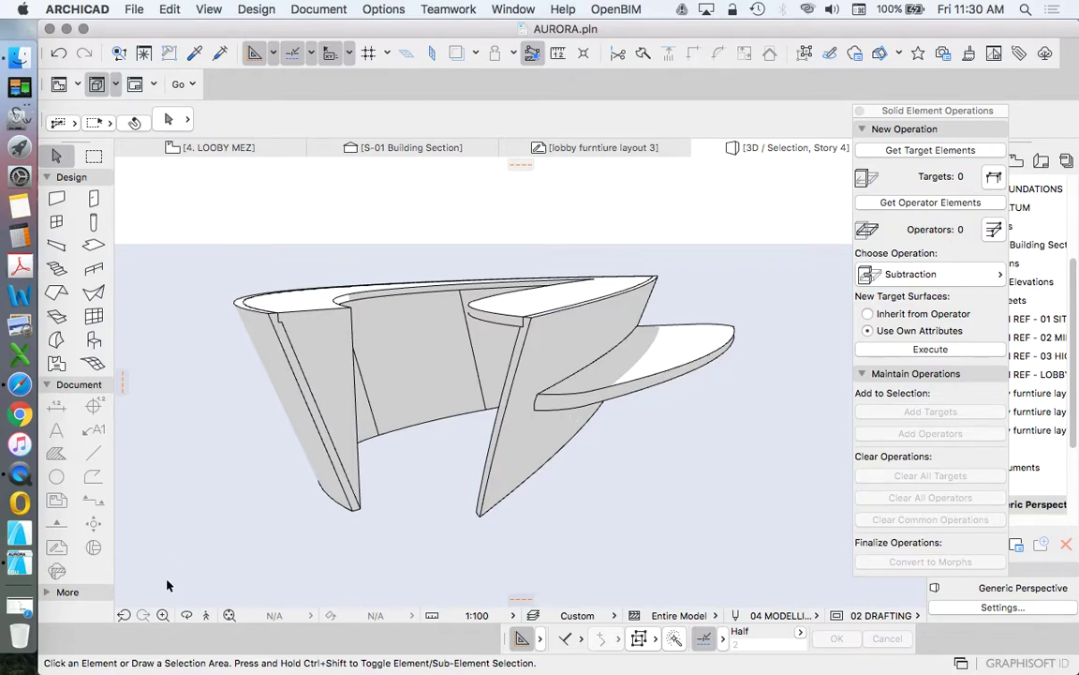
- Set the upper counter slab's thickness to 100 and close Solid Element Operations
{"action": "middle_click_drag", "start_coordinate": [272, 585], "coordinate": [660, 379], "text": "shift"}
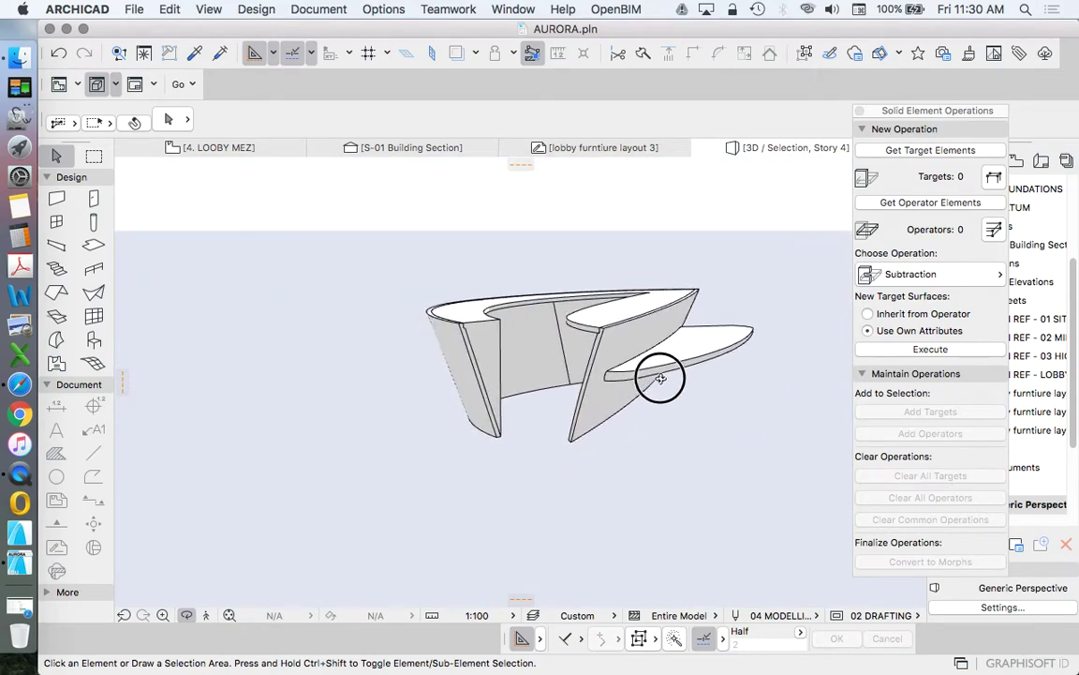
{"action": "left_click", "coordinate": [489, 314]}
{"action": "left_click", "coordinate": [570, 323]}
{"action": "left_click", "coordinate": [572, 322]}
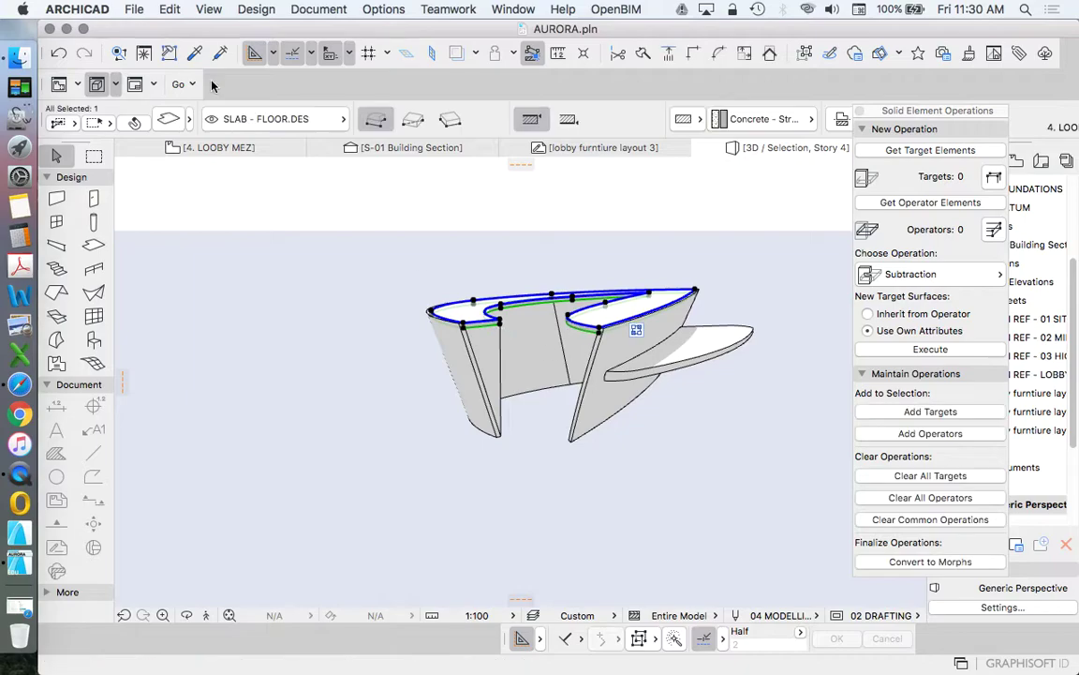
{"action": "left_click", "coordinate": [169, 119]}
{"action": "type", "text": "100"}
{"action": "key", "text": "Return"}
{"action": "left_click", "coordinate": [779, 181]}
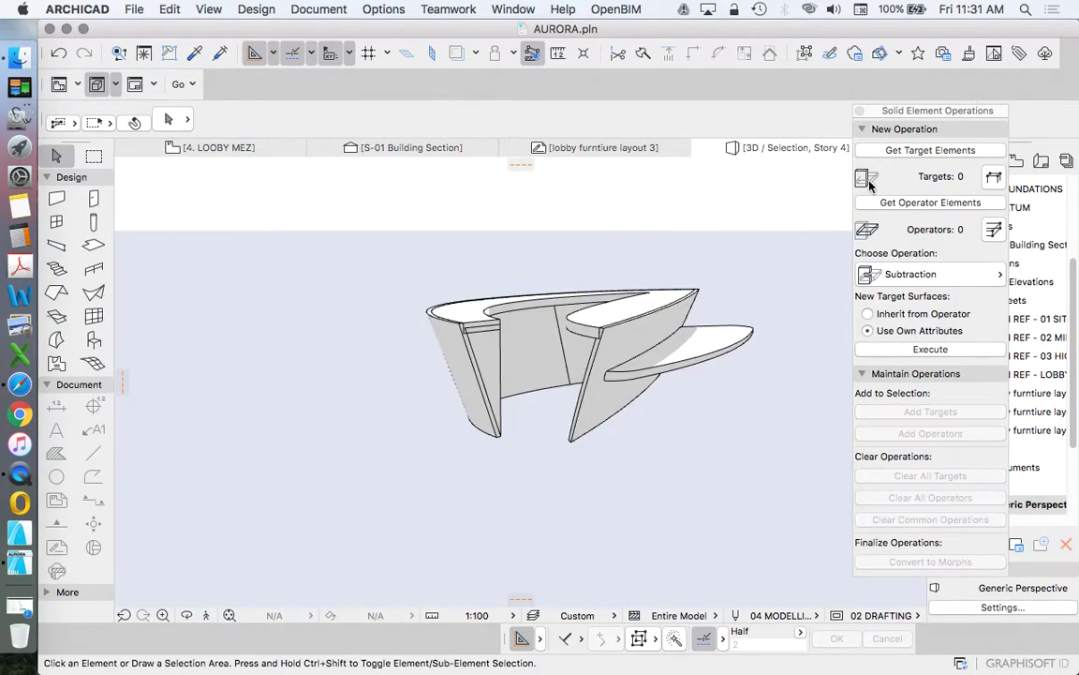
{"action": "left_click", "coordinate": [860, 110]}
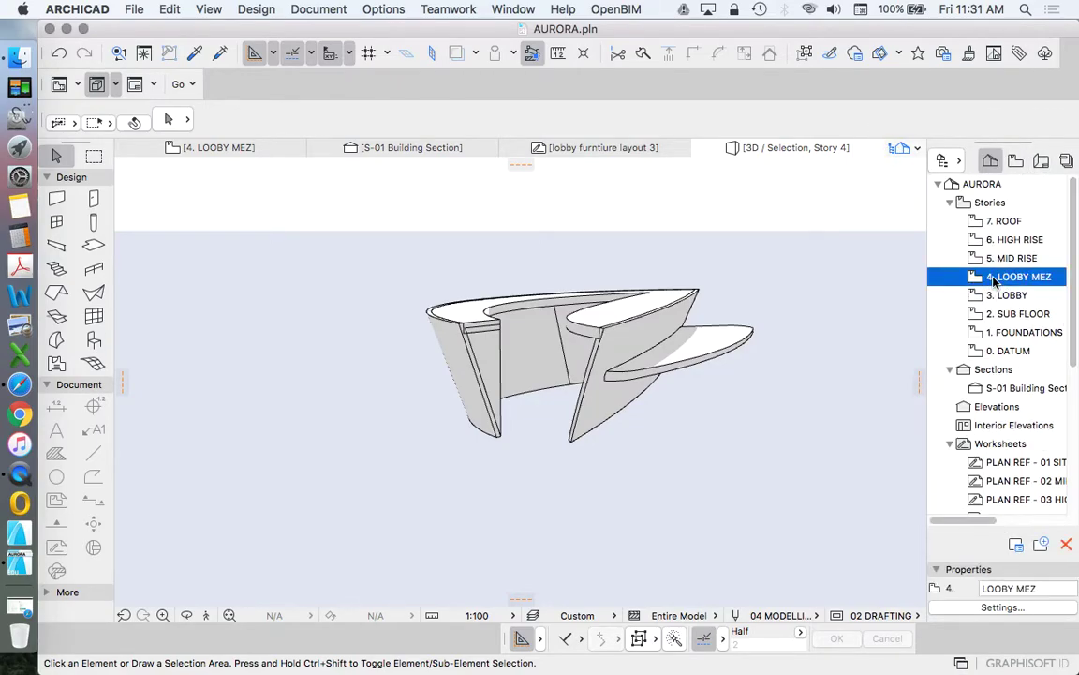